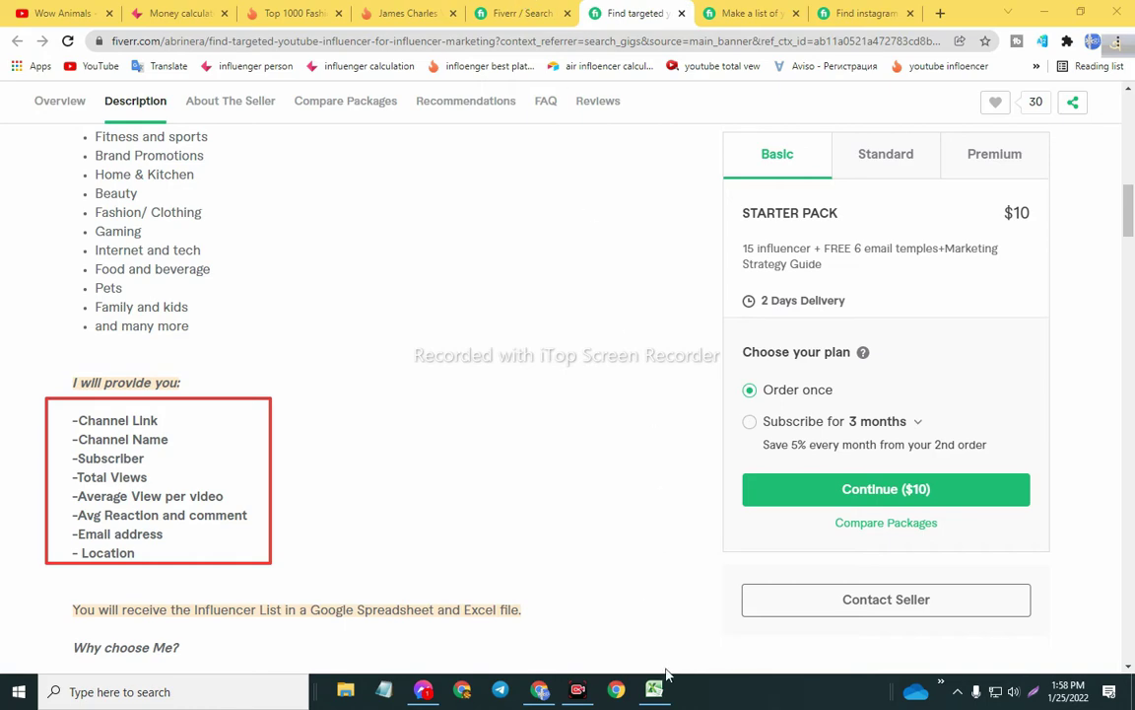
- Open the brand_builders_ gig from the Fiverr search results and outline its list of included details
click(517, 13)
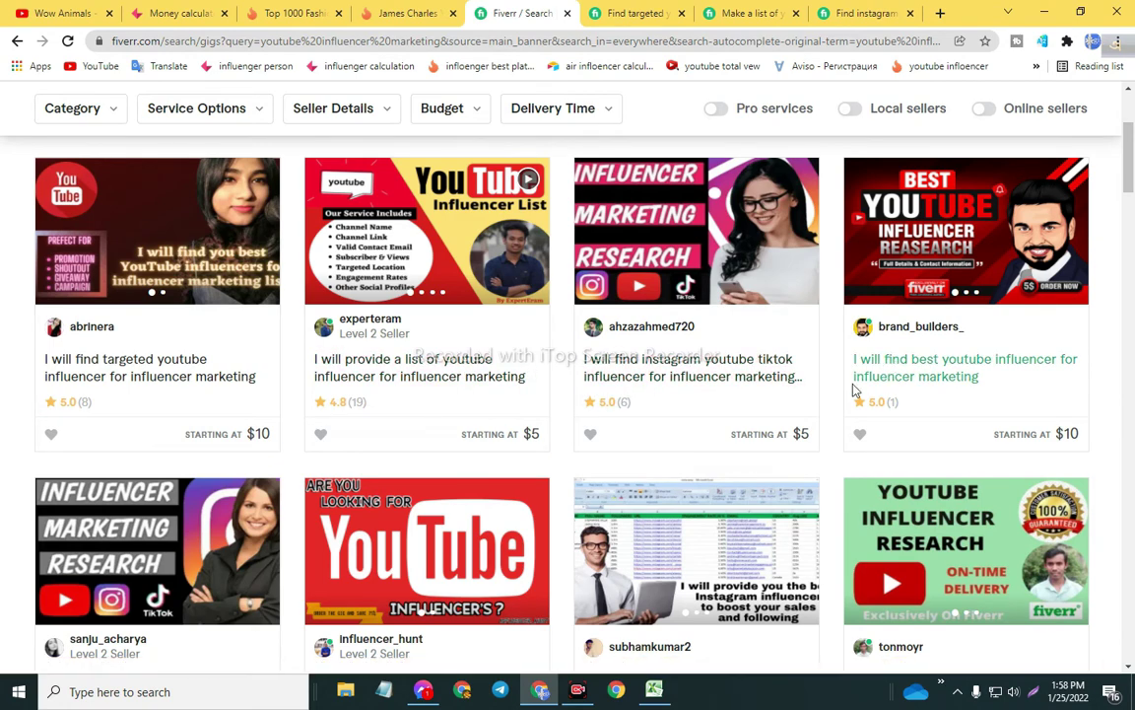
click(887, 367)
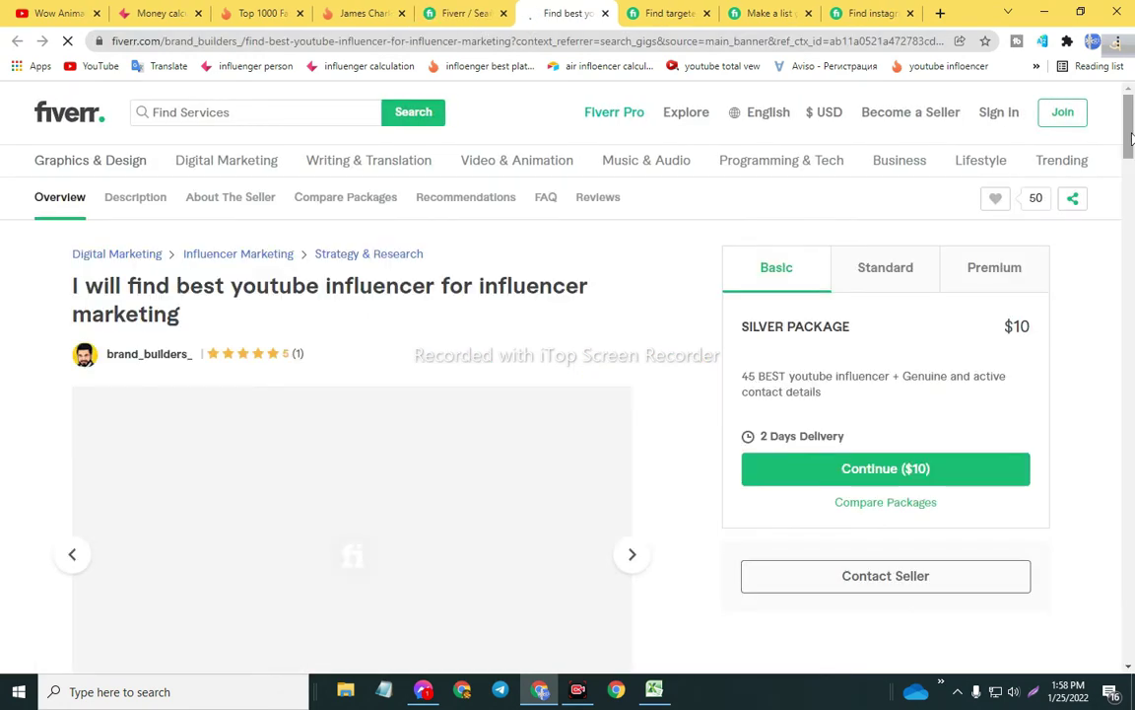
scroll(1015, 187, down, 8)
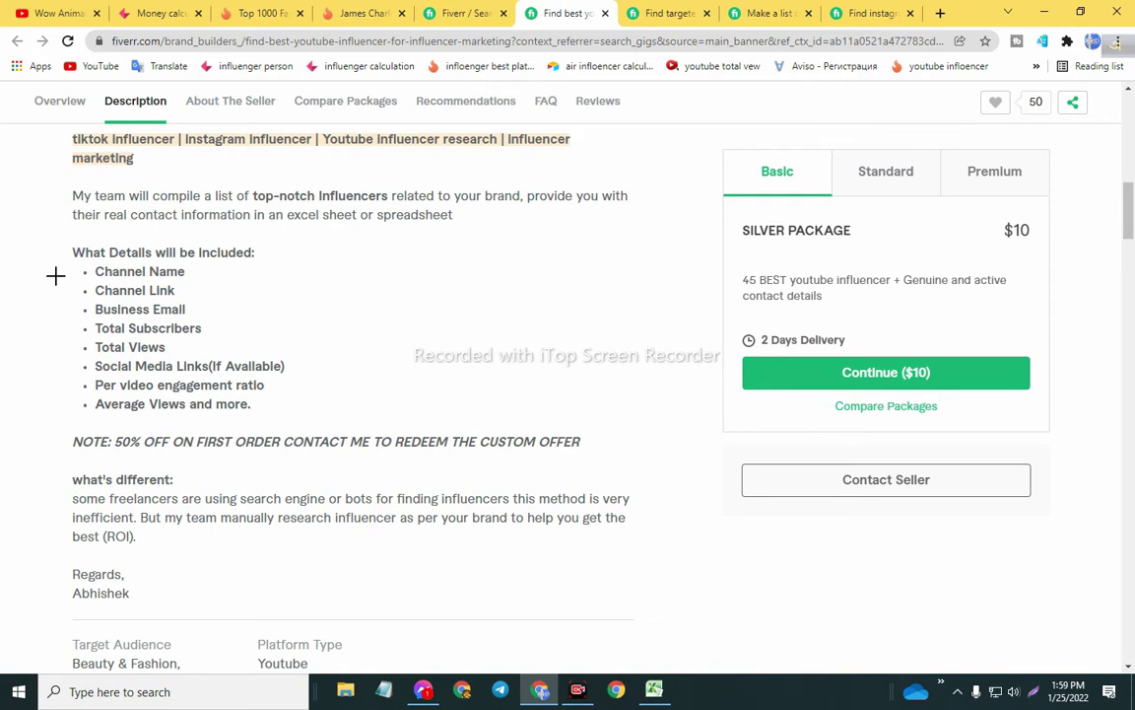
mouse_move(54, 233)
mouse_down()
mouse_move(102, 341)
mouse_move(241, 422)
mouse_move(315, 422)
mouse_up()
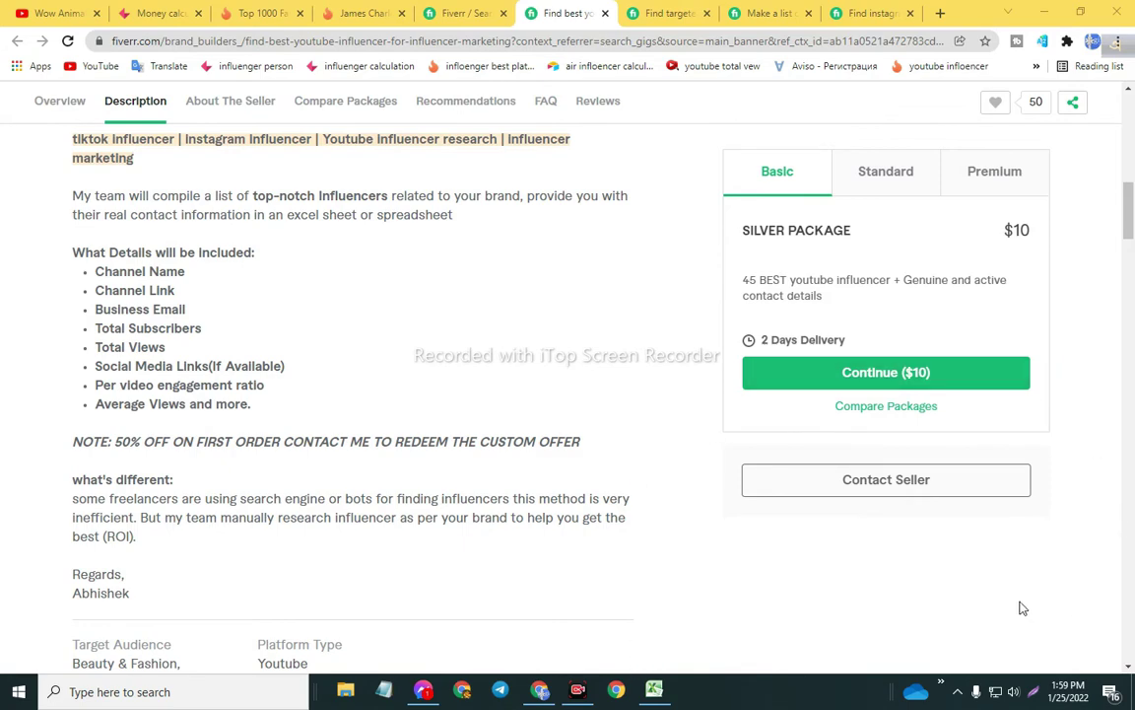
- Switch to the youtube demo influencer workbook in Excel
mouse_move(653, 698)
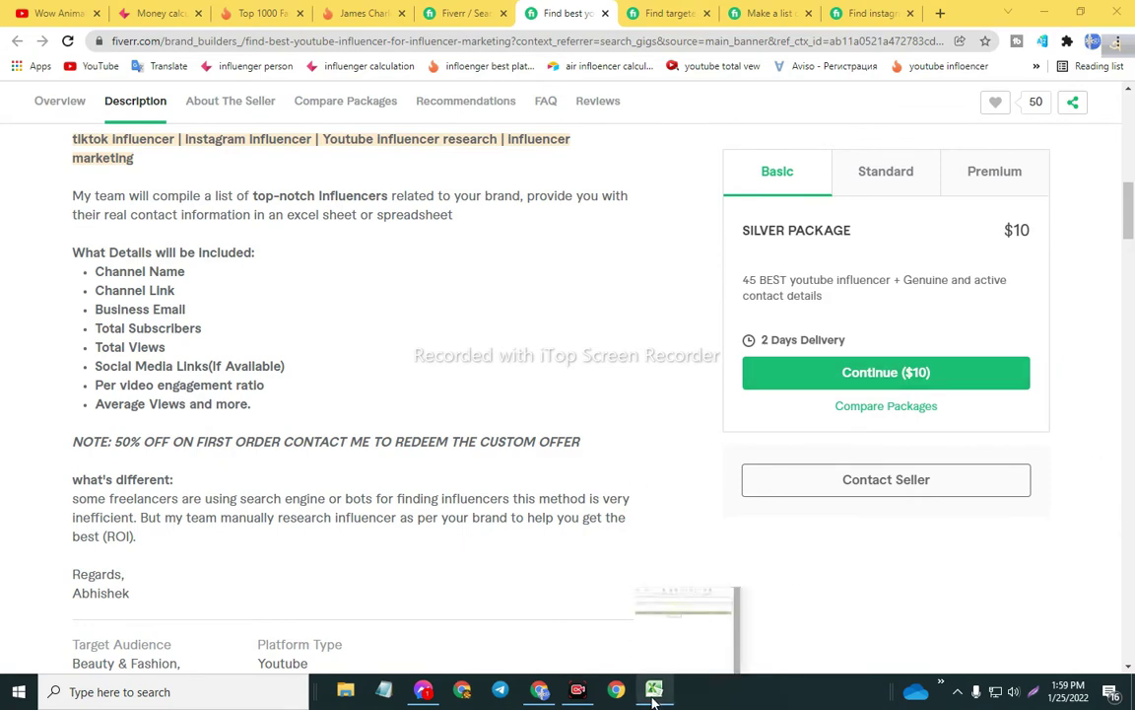
click(591, 616)
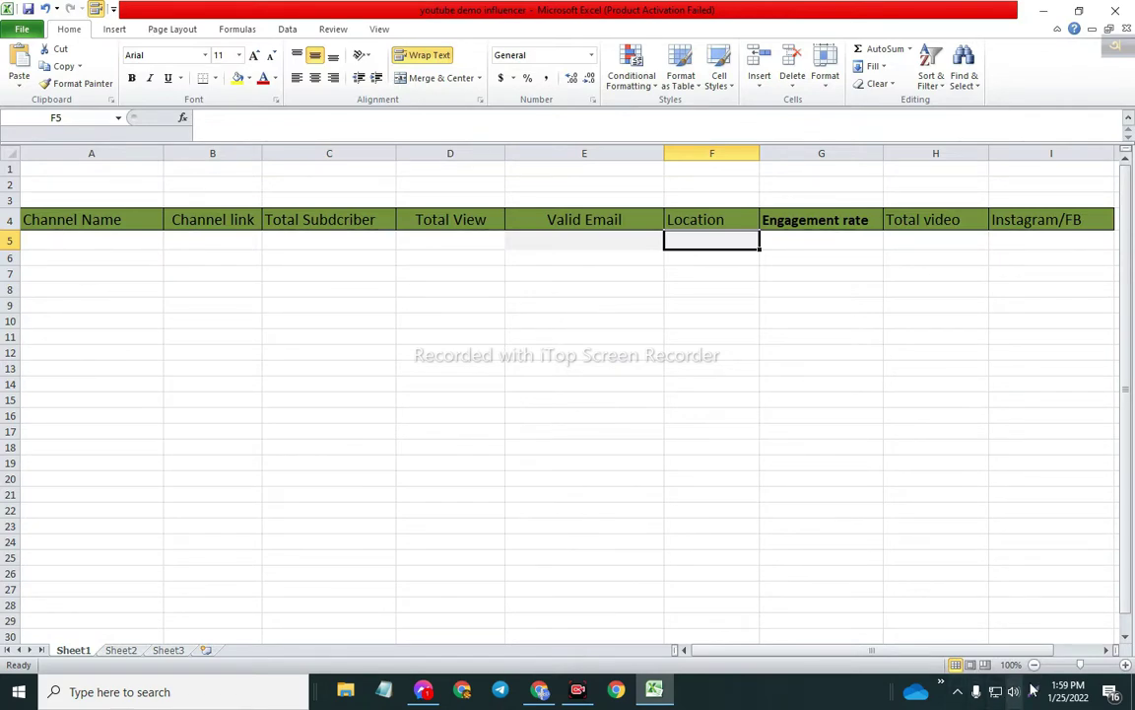
click(577, 691)
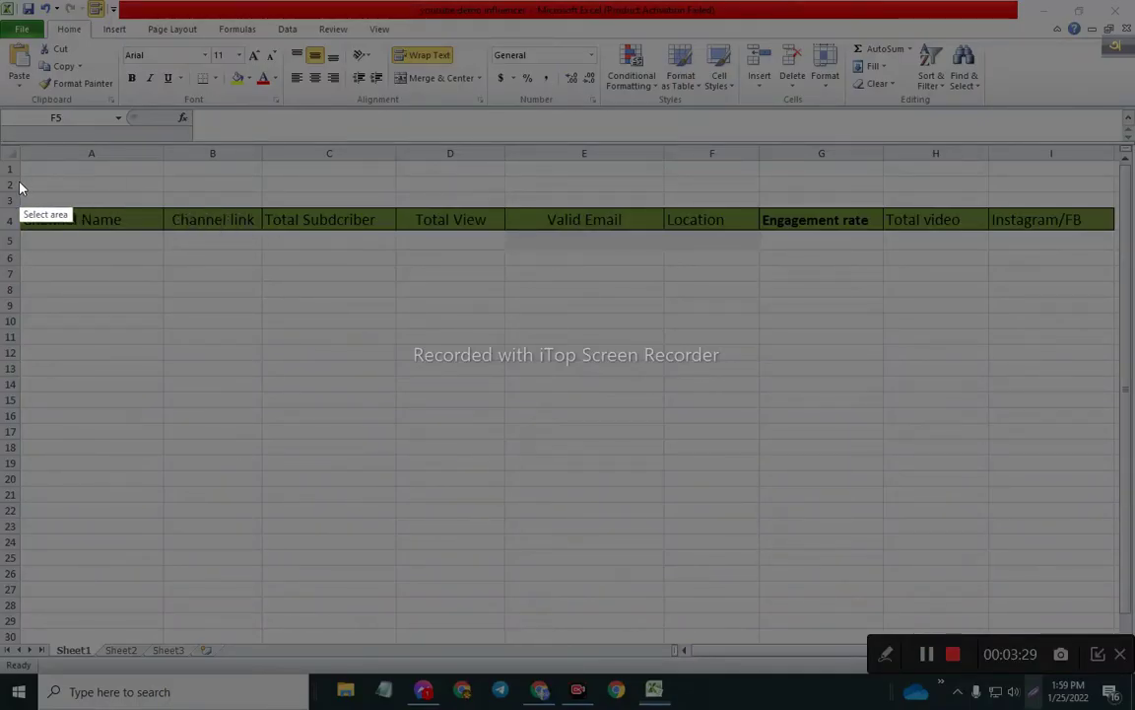
mouse_move(19, 182)
mouse_down()
mouse_move(56, 242)
mouse_move(115, 278)
mouse_move(131, 275)
mouse_up()
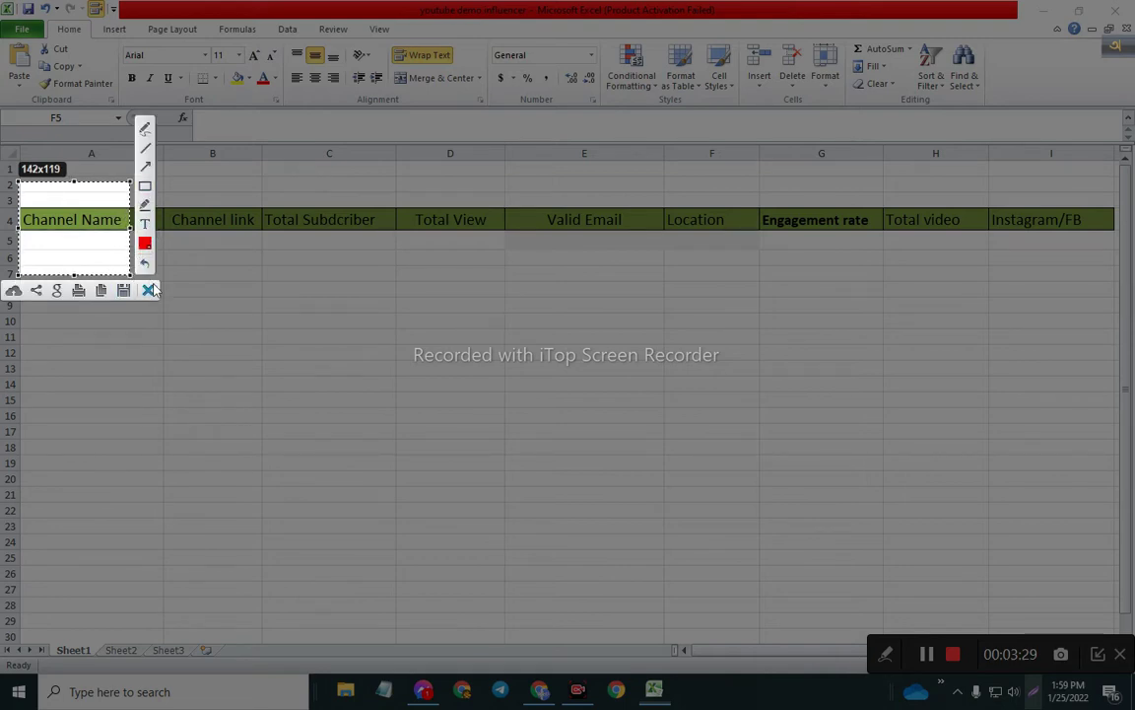
click(148, 290)
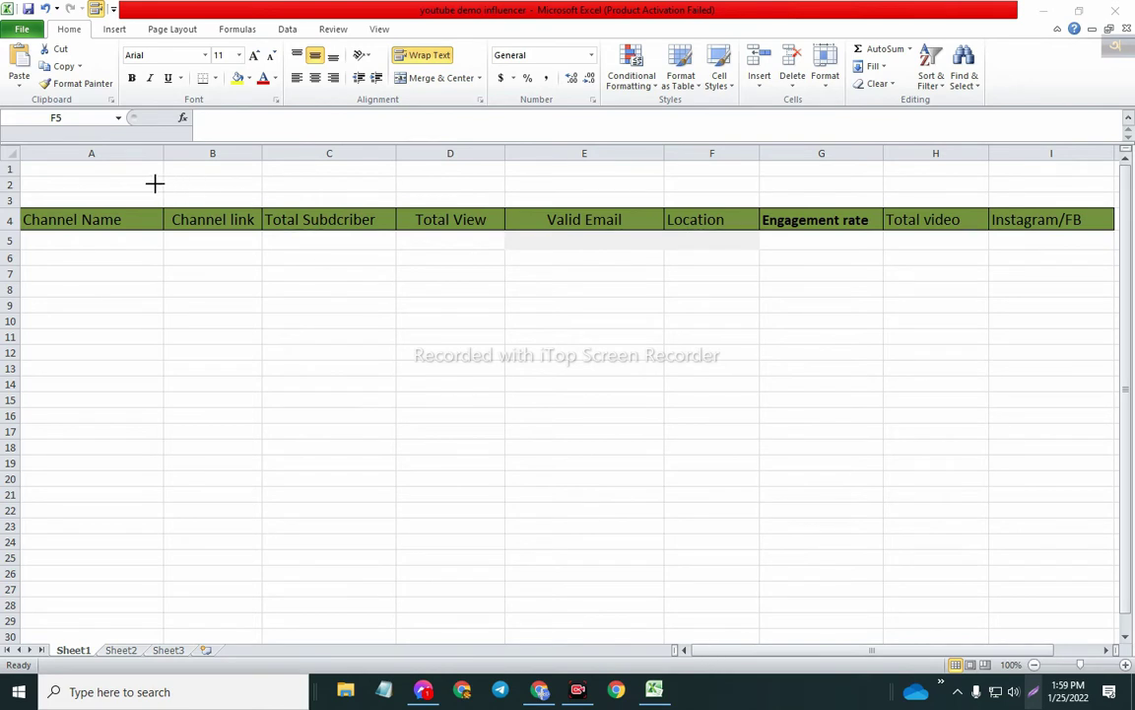
- Outline the row 4 headers from Channel link to Instagram/FB with red rectangles, and clear the markings
mouse_move(155, 186)
mouse_down()
mouse_move(211, 237)
mouse_move(256, 238)
mouse_up()
mouse_move(255, 193)
mouse_down()
mouse_move(312, 247)
mouse_move(397, 246)
mouse_up()
mouse_move(405, 198)
mouse_down()
mouse_move(494, 251)
mouse_move(522, 251)
mouse_up()
mouse_move(530, 190)
mouse_down()
mouse_move(557, 248)
mouse_move(638, 250)
mouse_up()
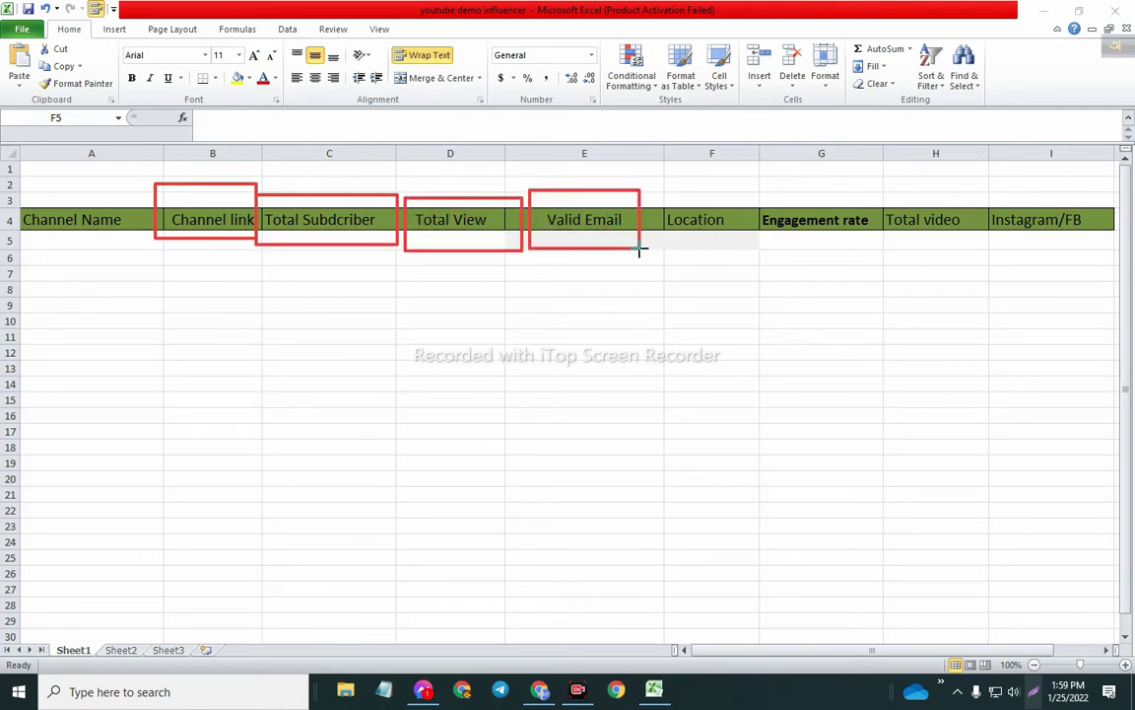
drag(658, 189, 740, 248)
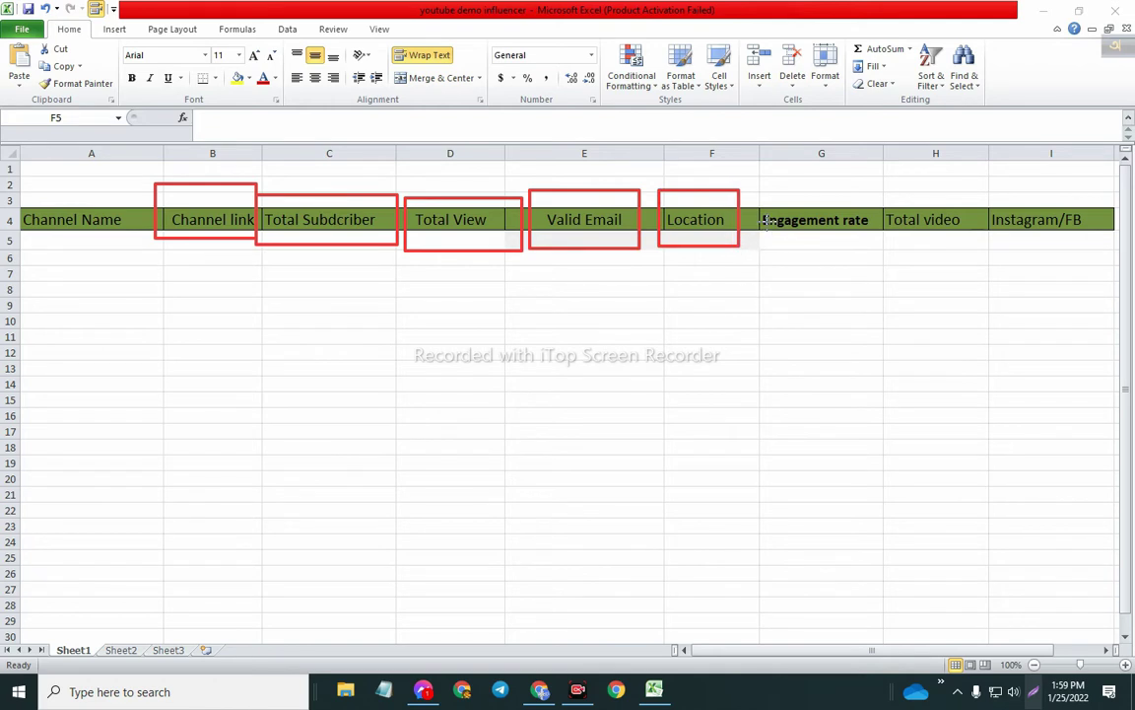
drag(759, 188, 869, 248)
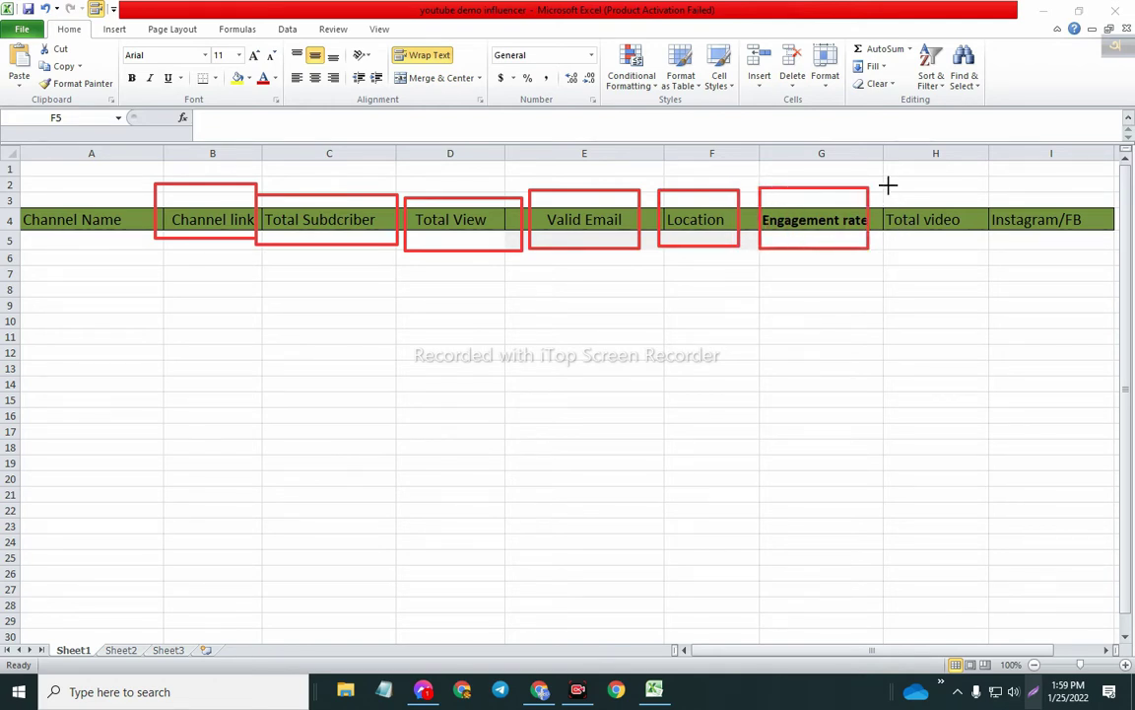
mouse_move(887, 185)
mouse_down()
mouse_move(966, 254)
mouse_move(1095, 231)
mouse_up()
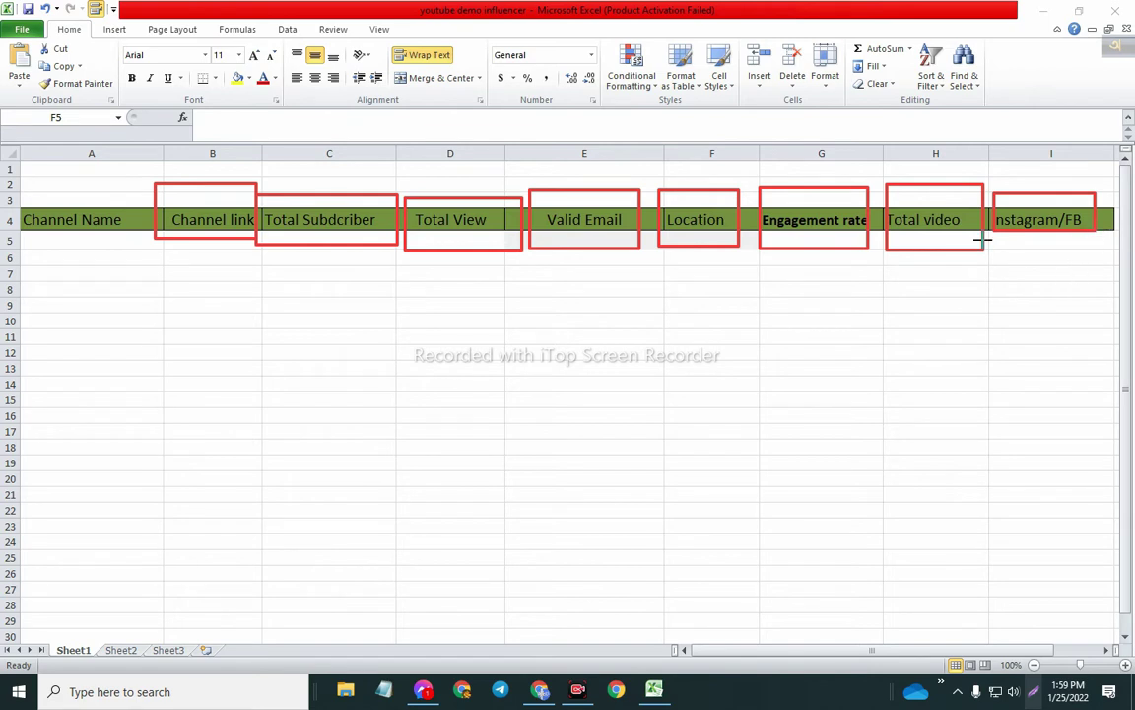
key(Escape)
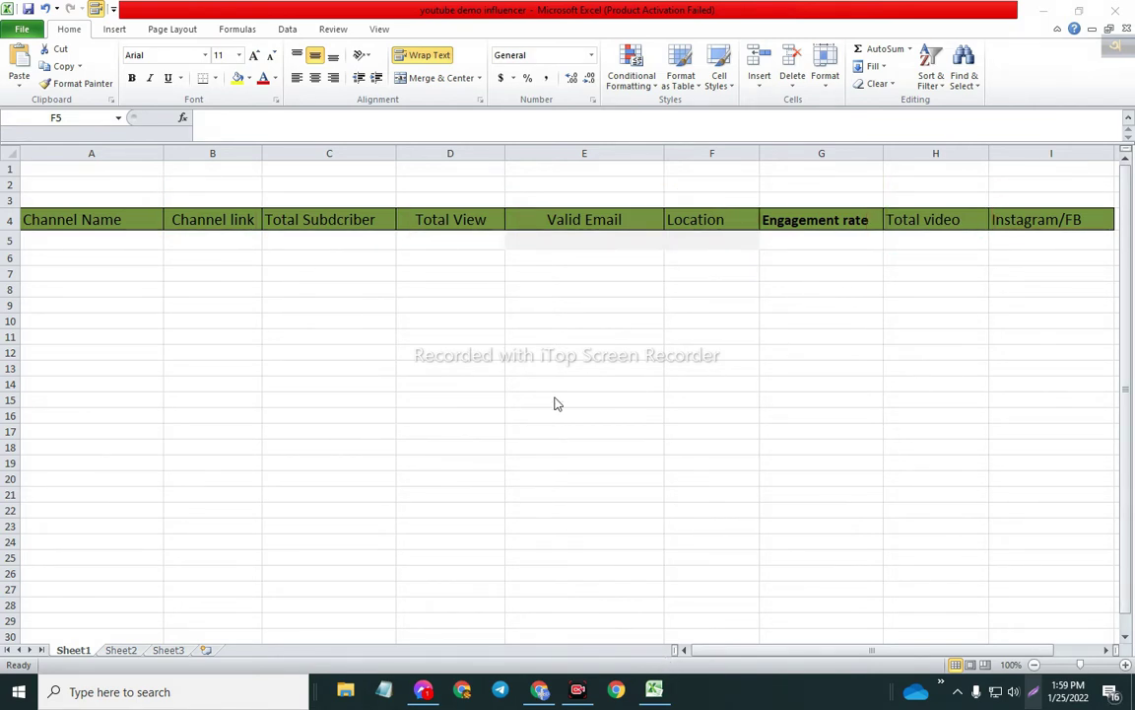
- Return to the browser and show the top of HypeAuditor's Top 1000 fashion YouTube channels page with its web address
click(1043, 12)
scroll(411, 317, up, 10)
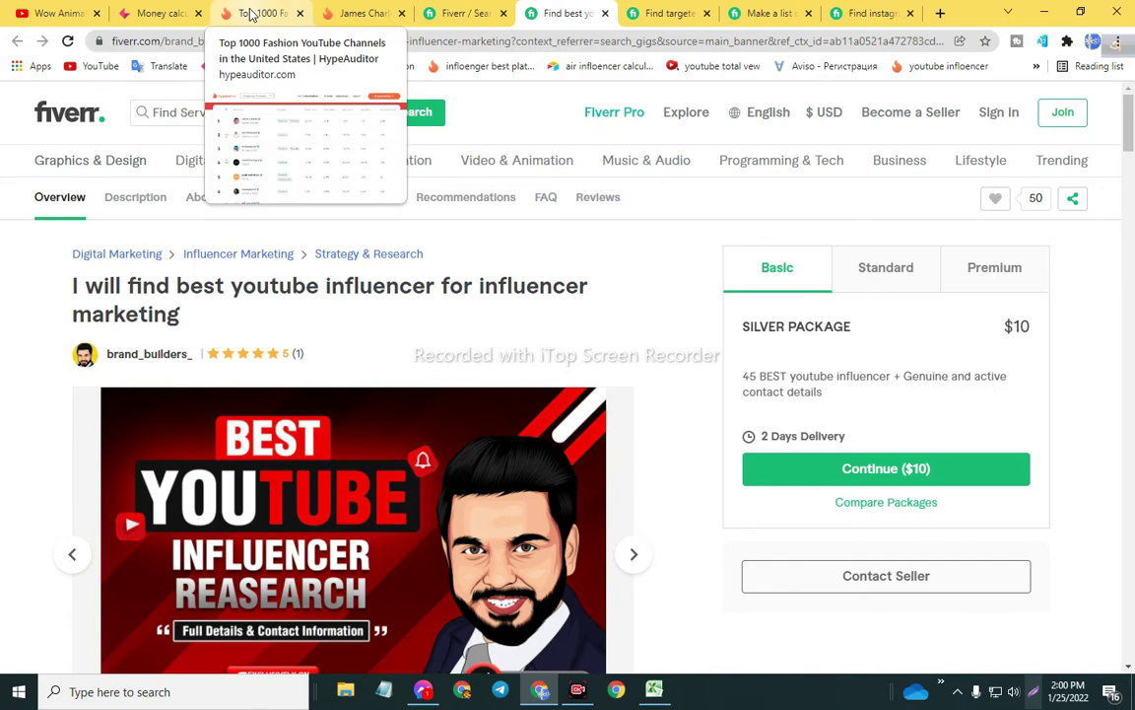
click(251, 14)
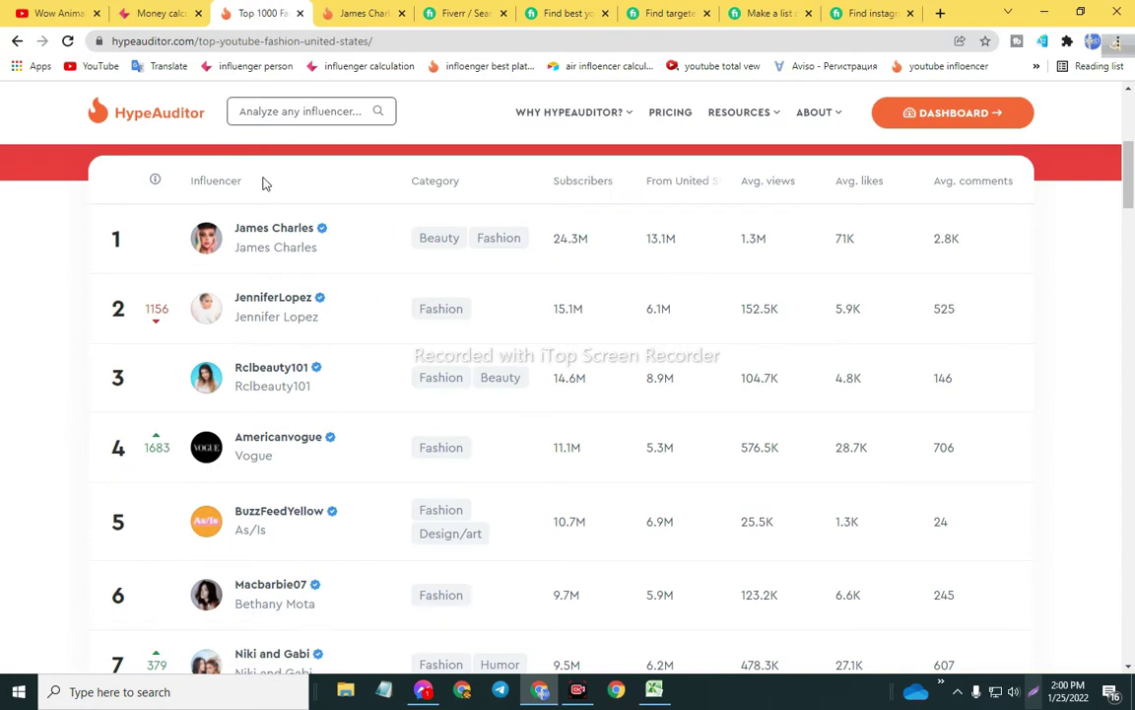
scroll(264, 184, up, 4)
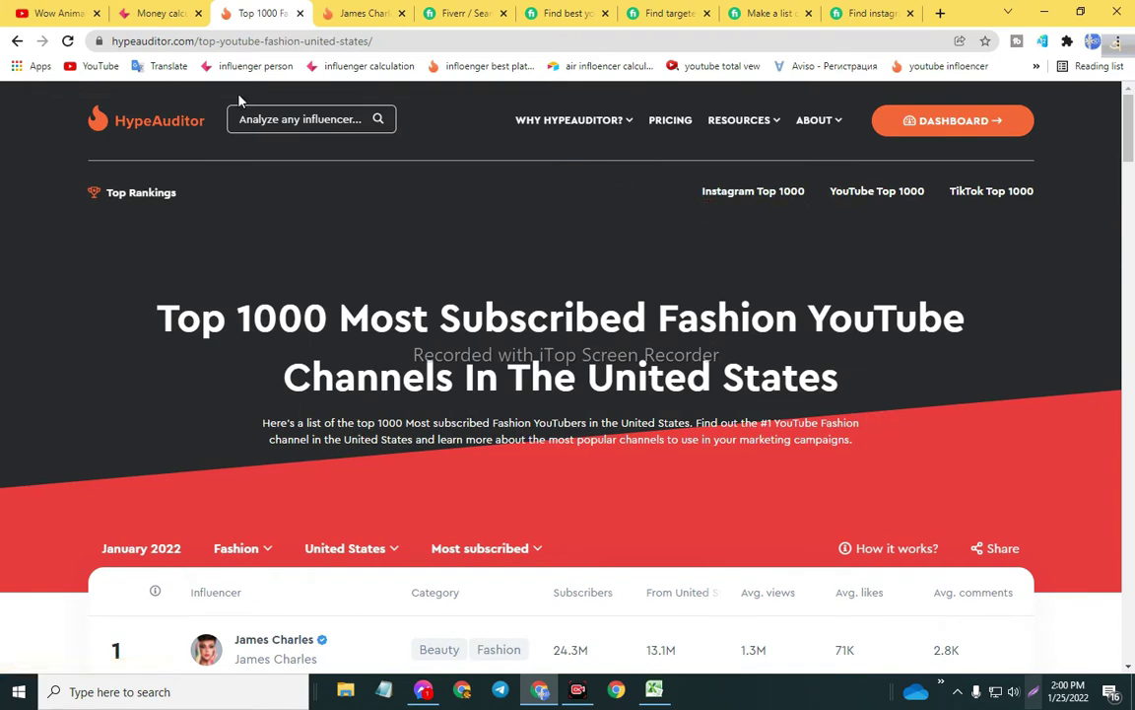
click(386, 41)
click(412, 41)
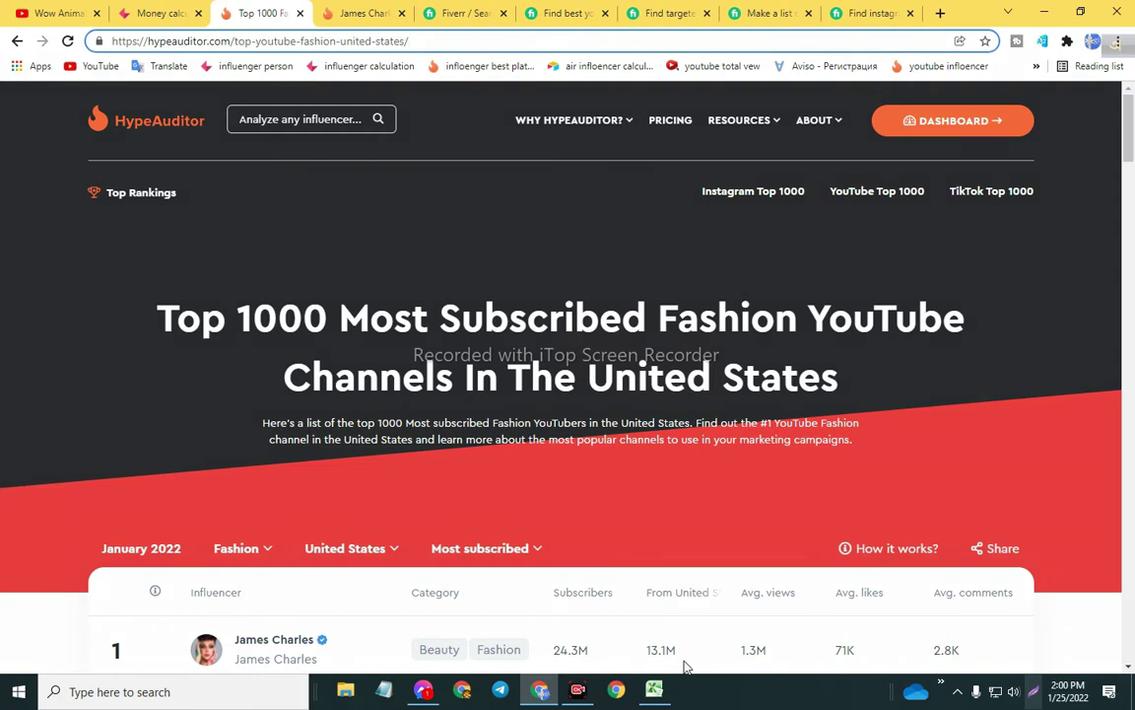
- Outline the Instagram, YouTube and TikTok Top 1000 ranking links with red rectangles
mouse_move(684, 172)
mouse_down()
mouse_move(730, 203)
mouse_move(790, 217)
mouse_up()
drag(823, 172, 963, 226)
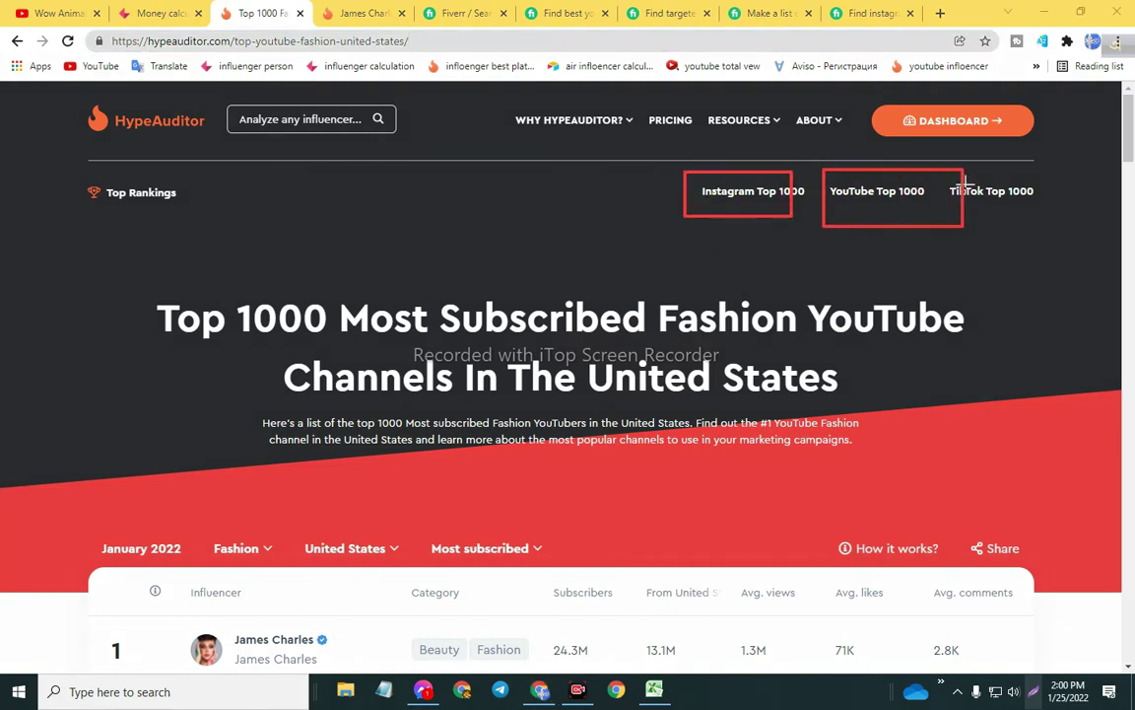
mouse_move(946, 170)
mouse_down()
mouse_move(984, 216)
mouse_move(1035, 222)
mouse_up()
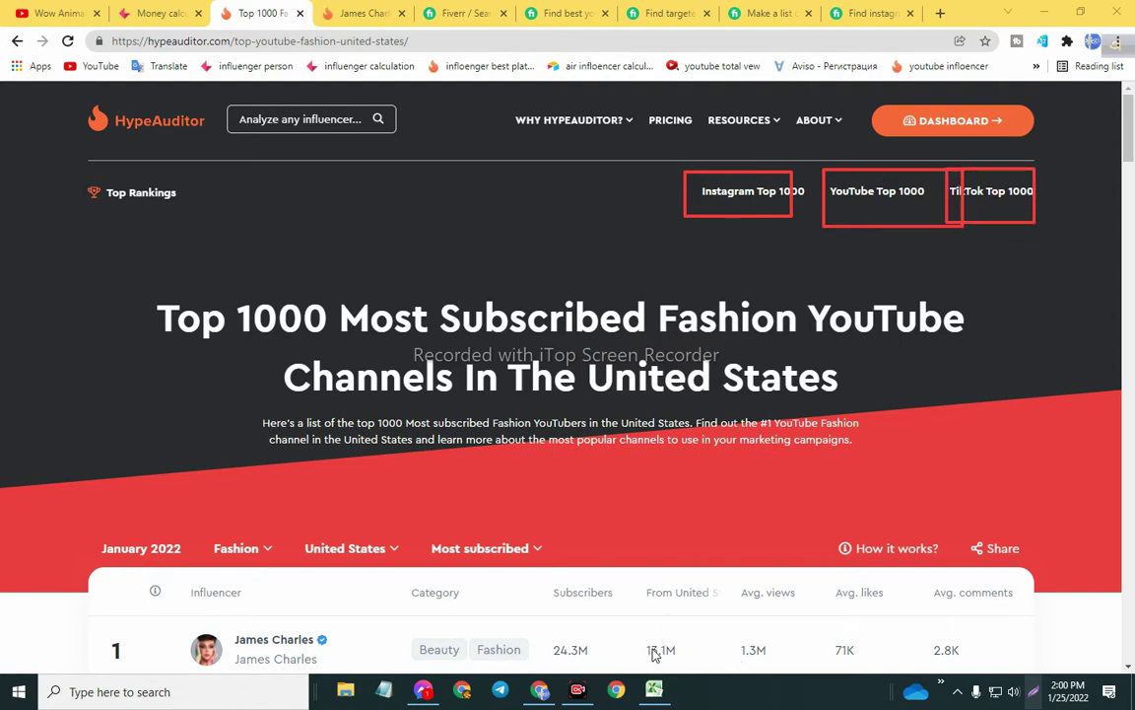
- Open HypeAuditor's YouTube Top 1000 ranking and bring its filters and channel table into view
click(872, 197)
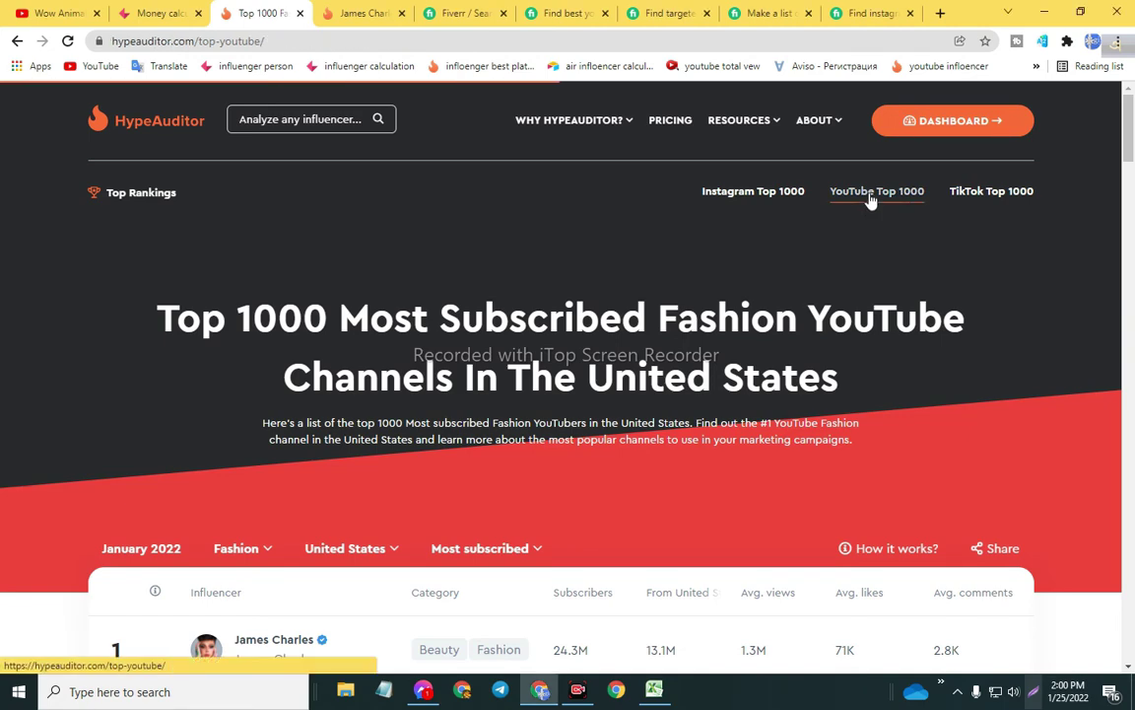
scroll(1018, 118, down, 3)
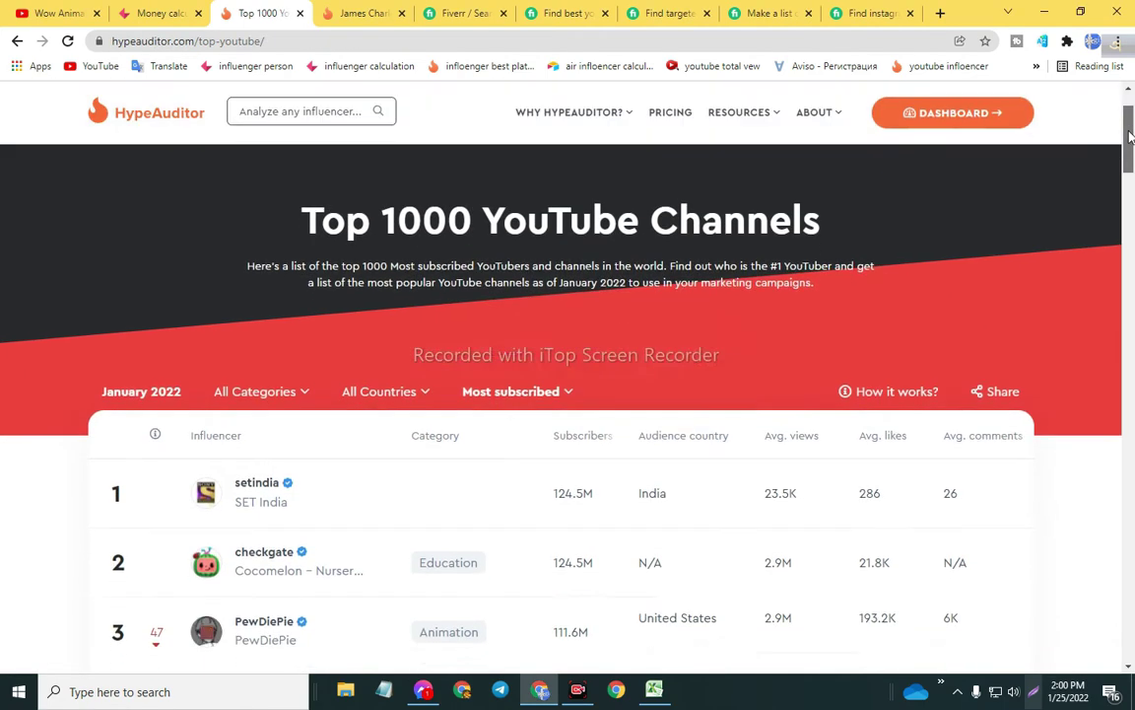
scroll(1133, 153, up, 1)
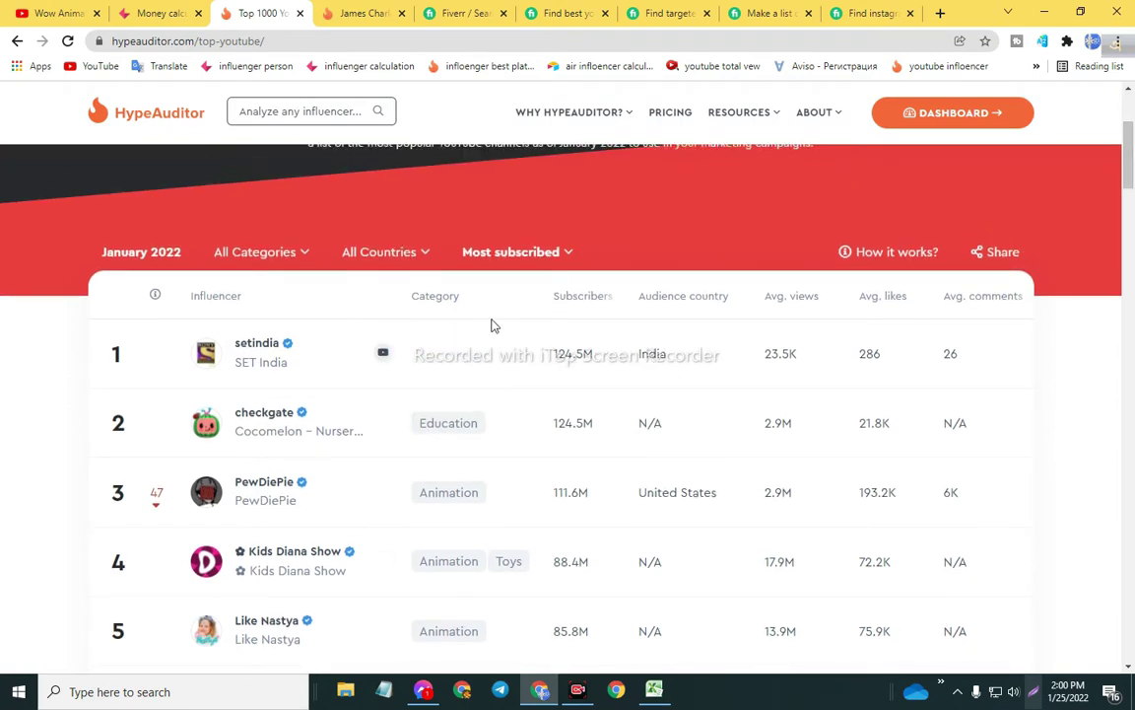
- Filter the YouTube channel ranking by the Fashion category
click(307, 256)
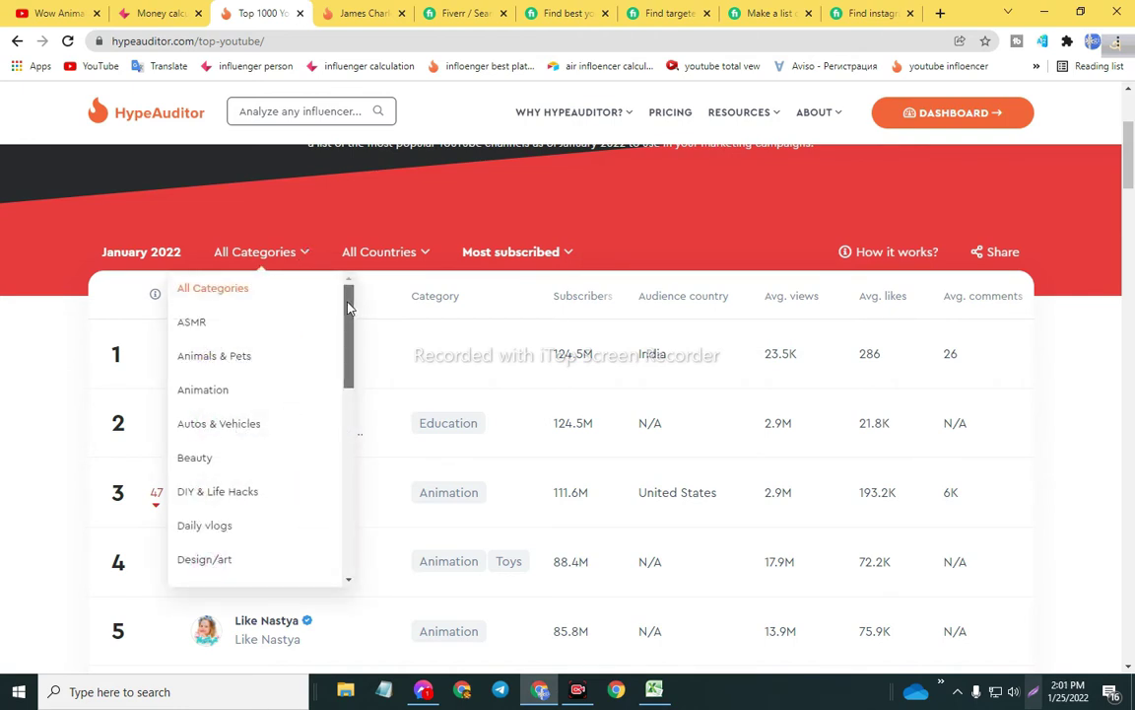
drag(348, 308, 359, 383)
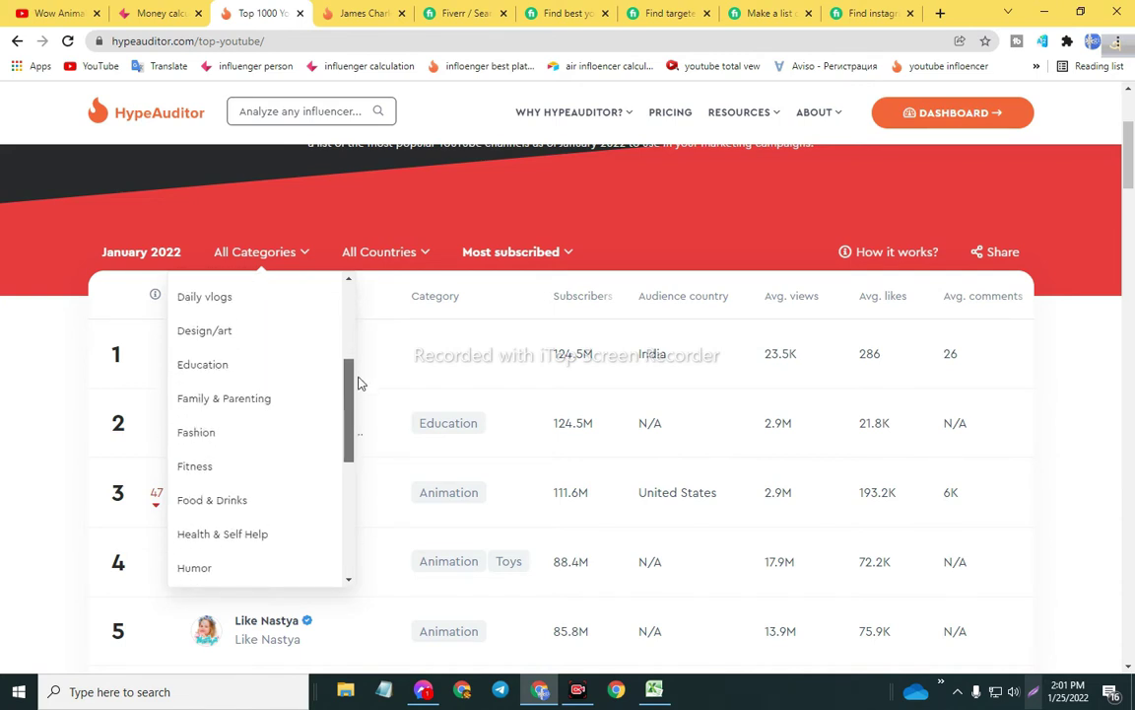
click(241, 440)
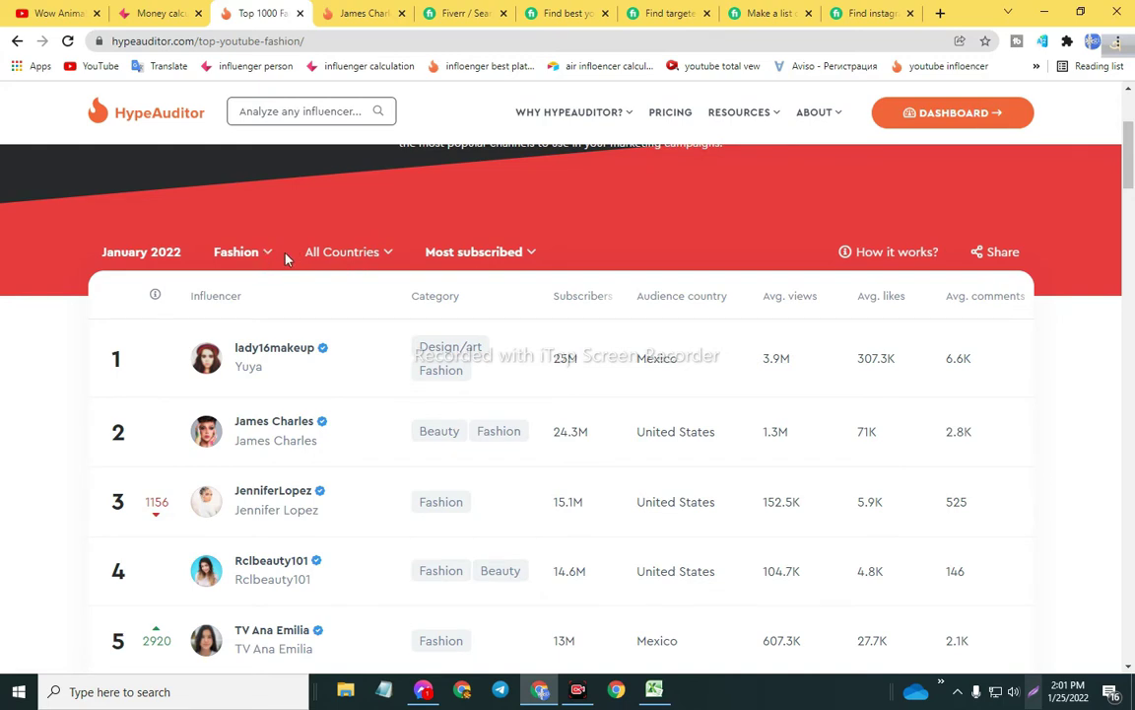
click(1020, 693)
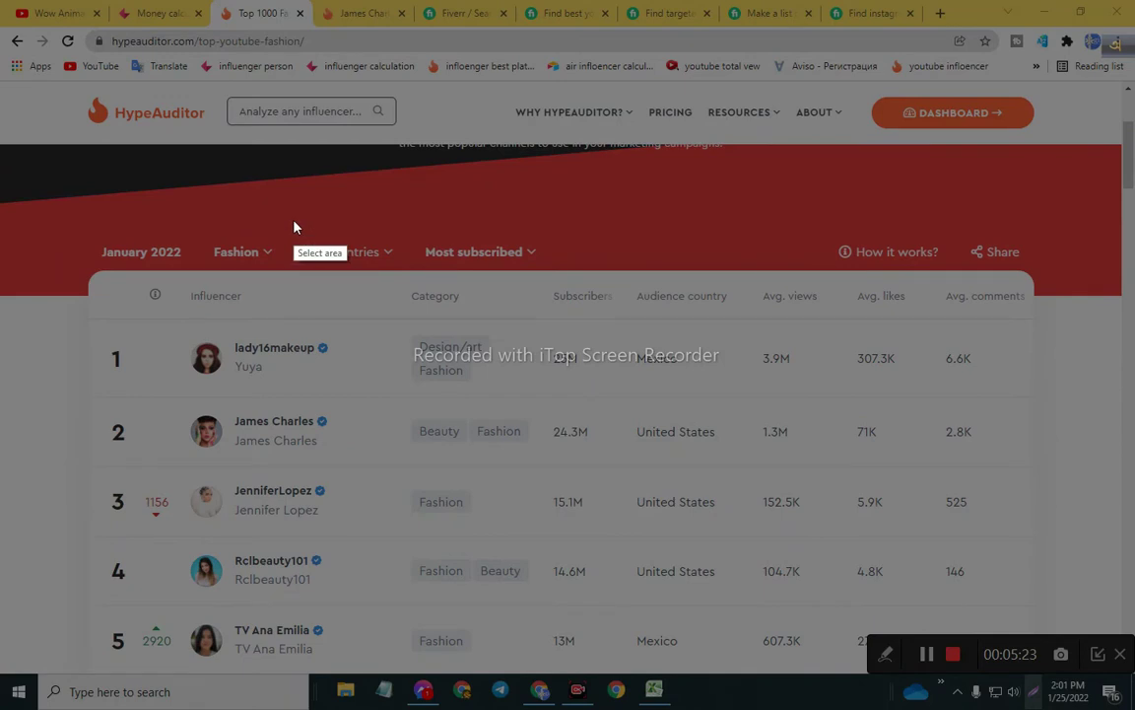
mouse_move(294, 222)
mouse_down()
mouse_move(323, 262)
mouse_move(408, 278)
mouse_up()
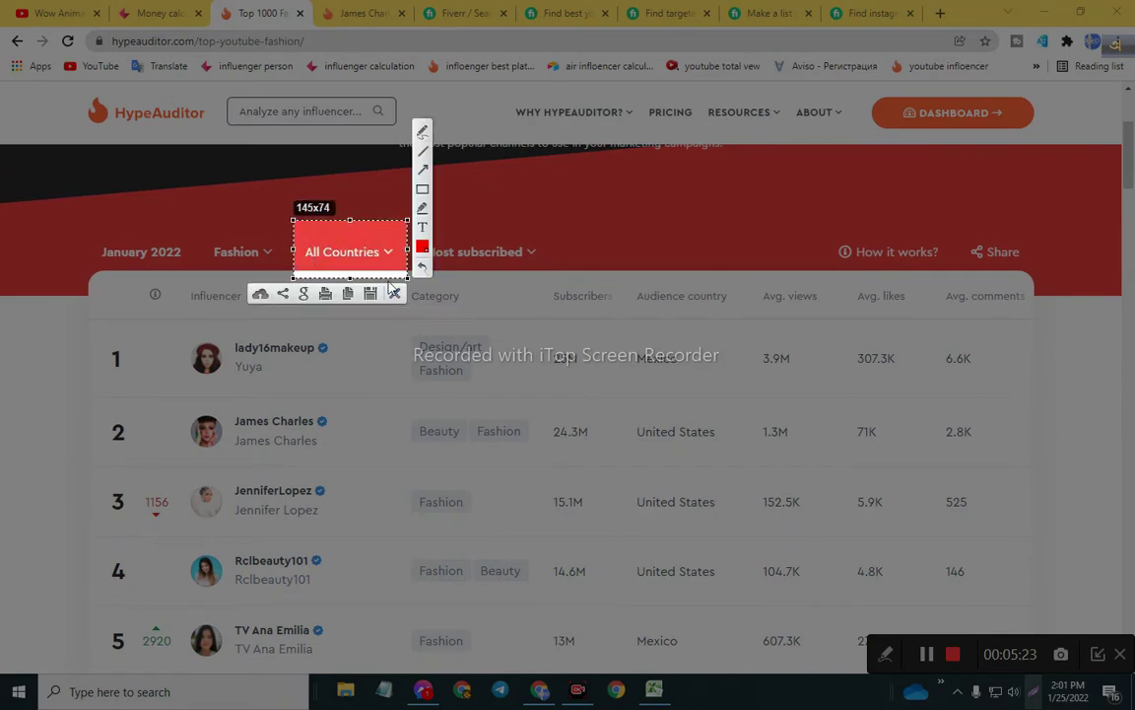
click(393, 293)
- Restrict the fashion channel ranking to the United States
click(386, 257)
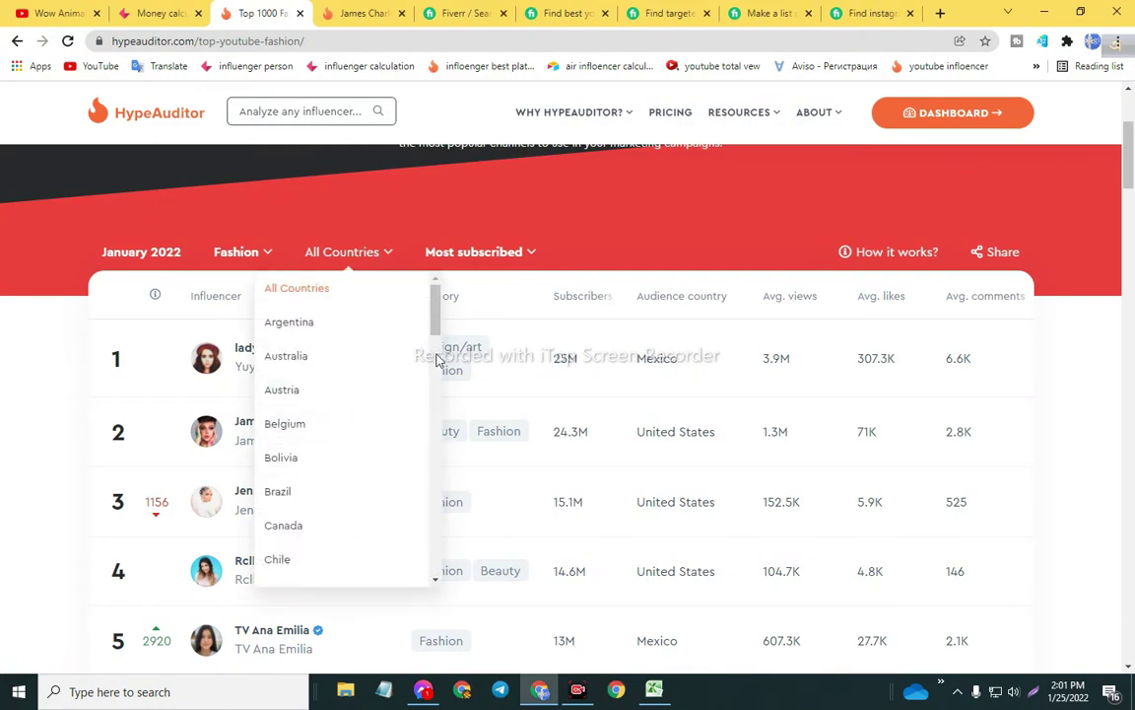
drag(436, 317, 438, 570)
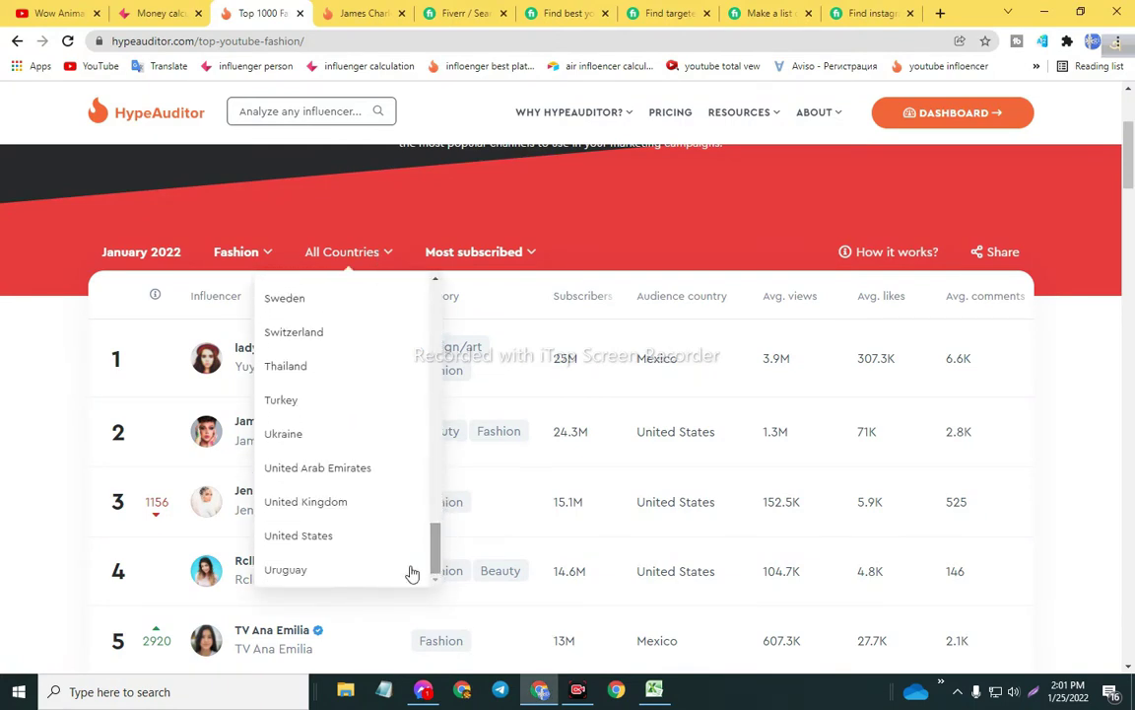
click(299, 537)
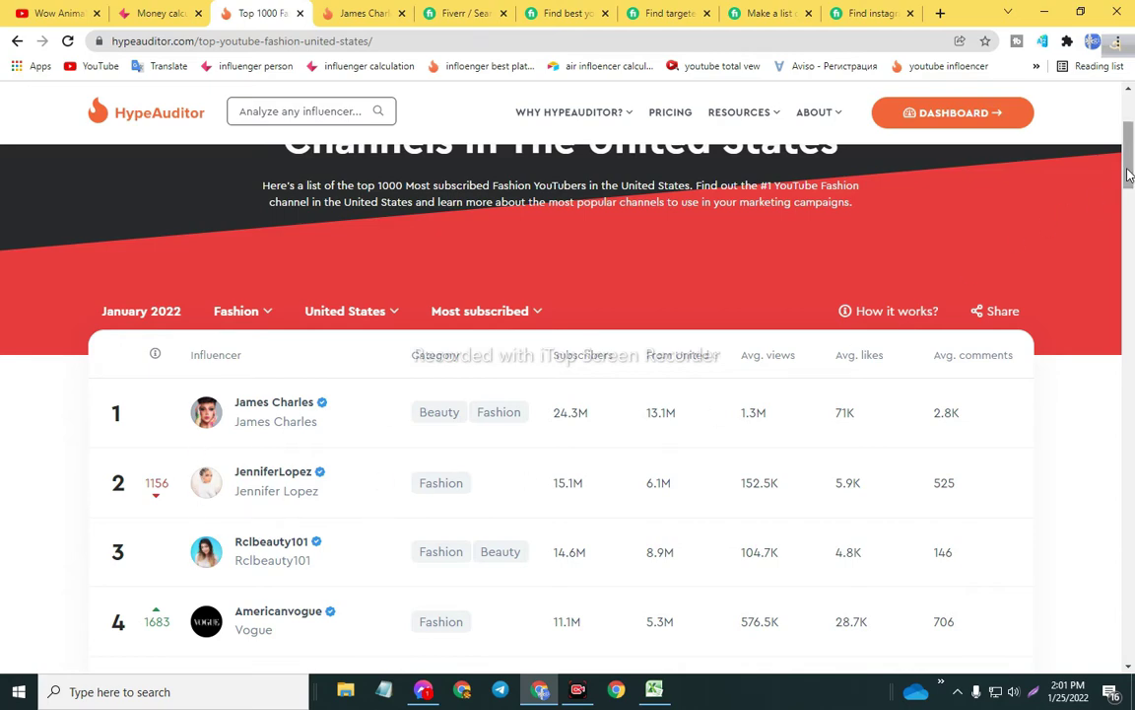
mouse_move(1129, 174)
mouse_down()
mouse_move(1130, 616)
mouse_move(1130, 113)
mouse_move(1130, 172)
mouse_up()
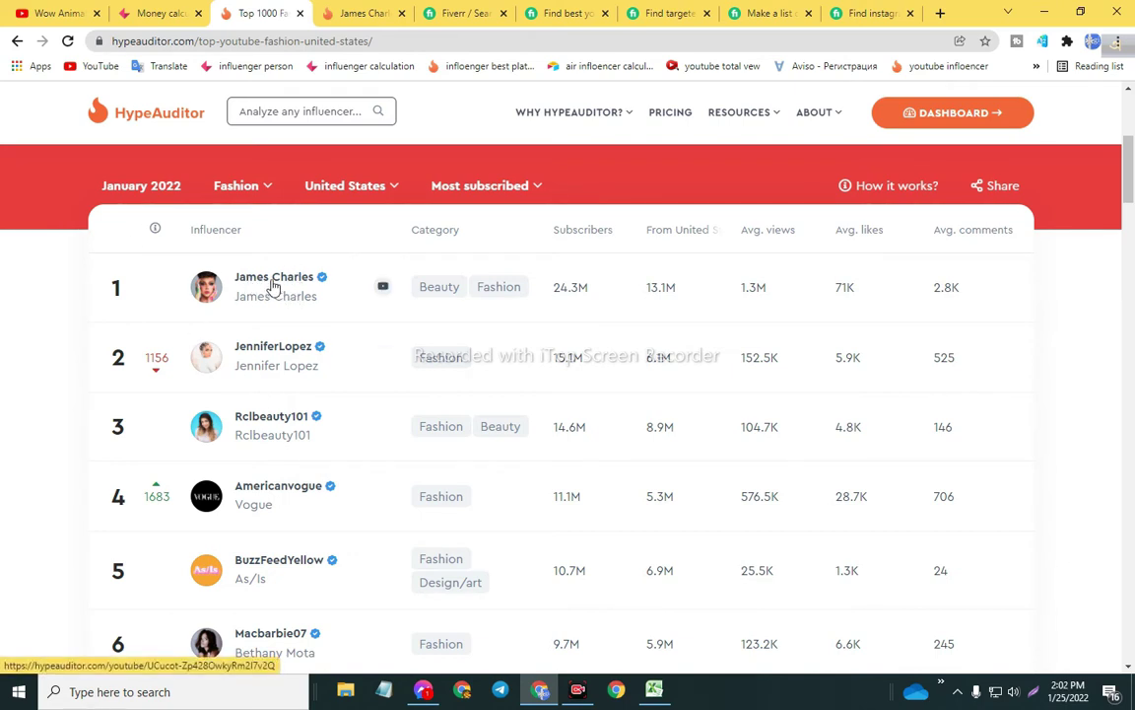
click(1031, 696)
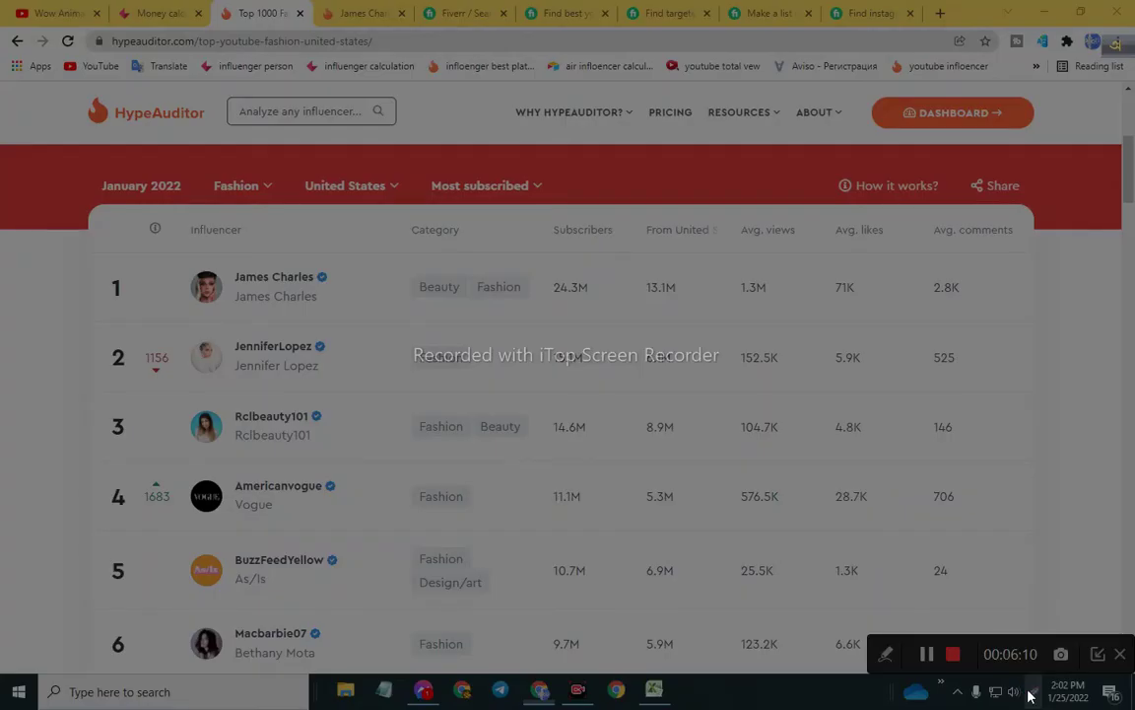
mouse_move(146, 247)
mouse_down()
mouse_move(172, 269)
mouse_move(348, 312)
mouse_up()
click(340, 324)
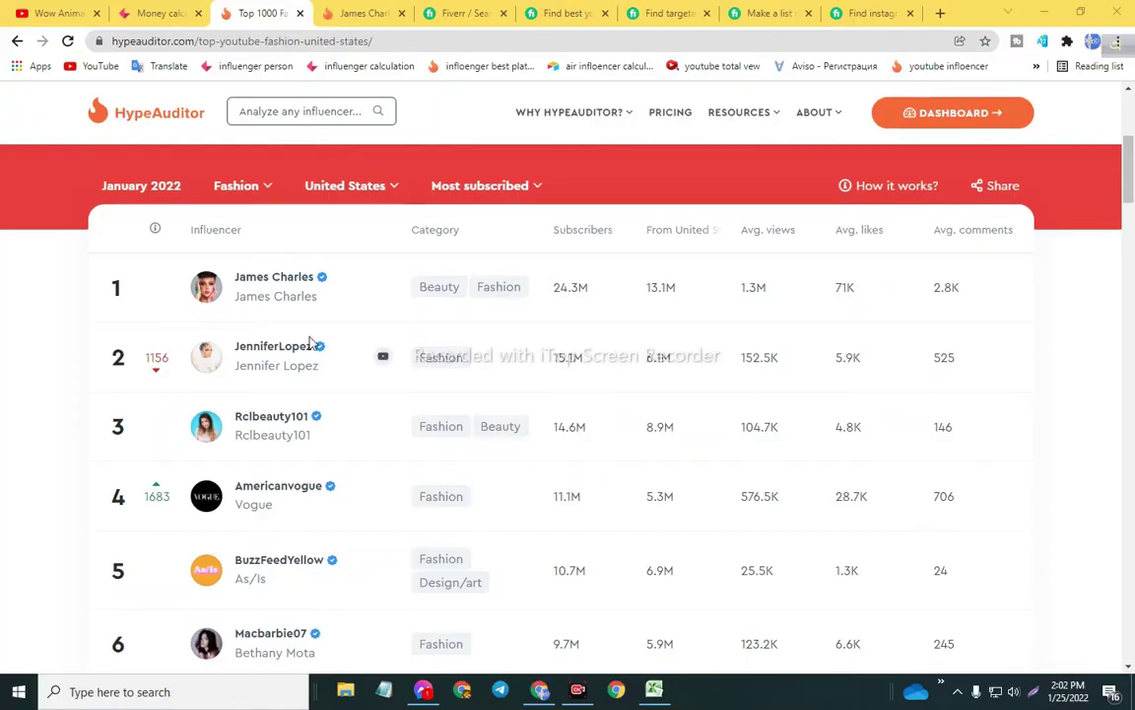
- Open the HypeAuditor report of the top-ranked channel, James Charles
click(266, 286)
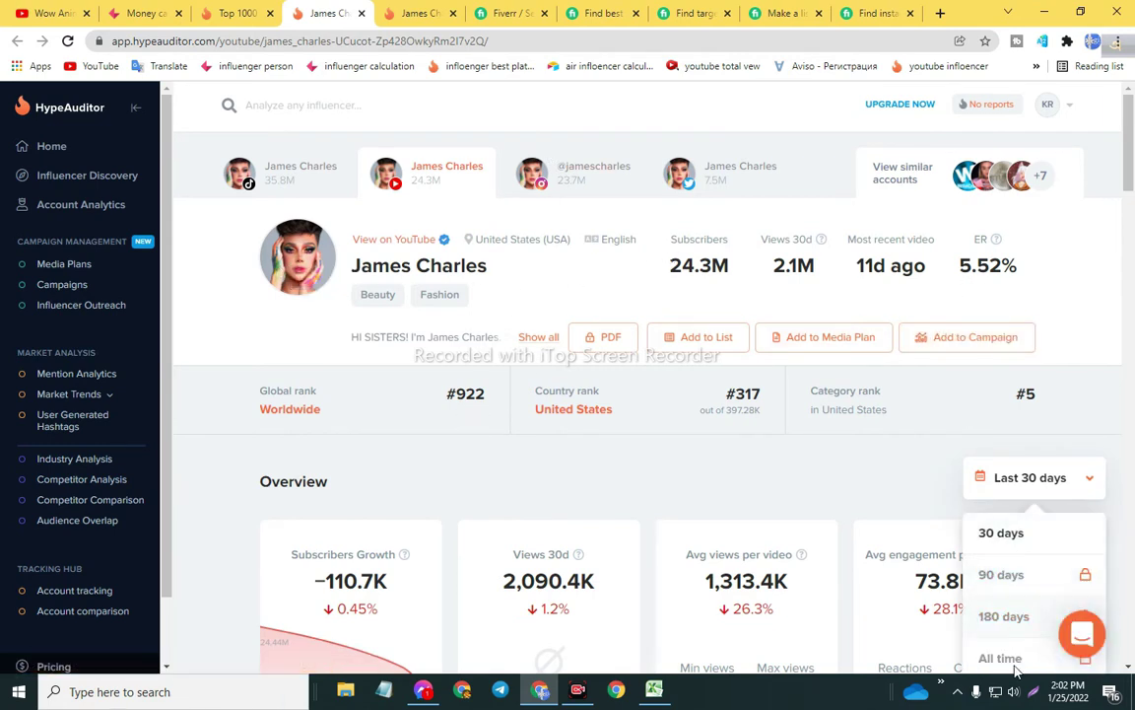
- Examine the engagement rate and most recent video figures in the James Charles report
key(F11)
drag(941, 239, 1050, 292)
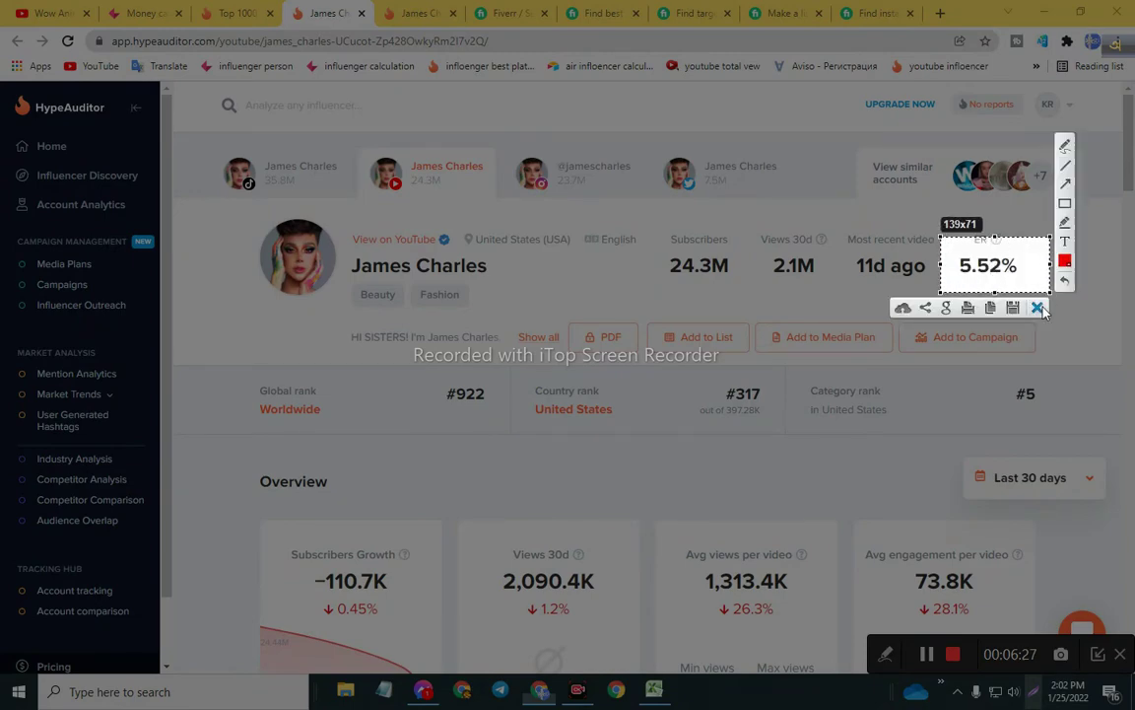
click(1039, 307)
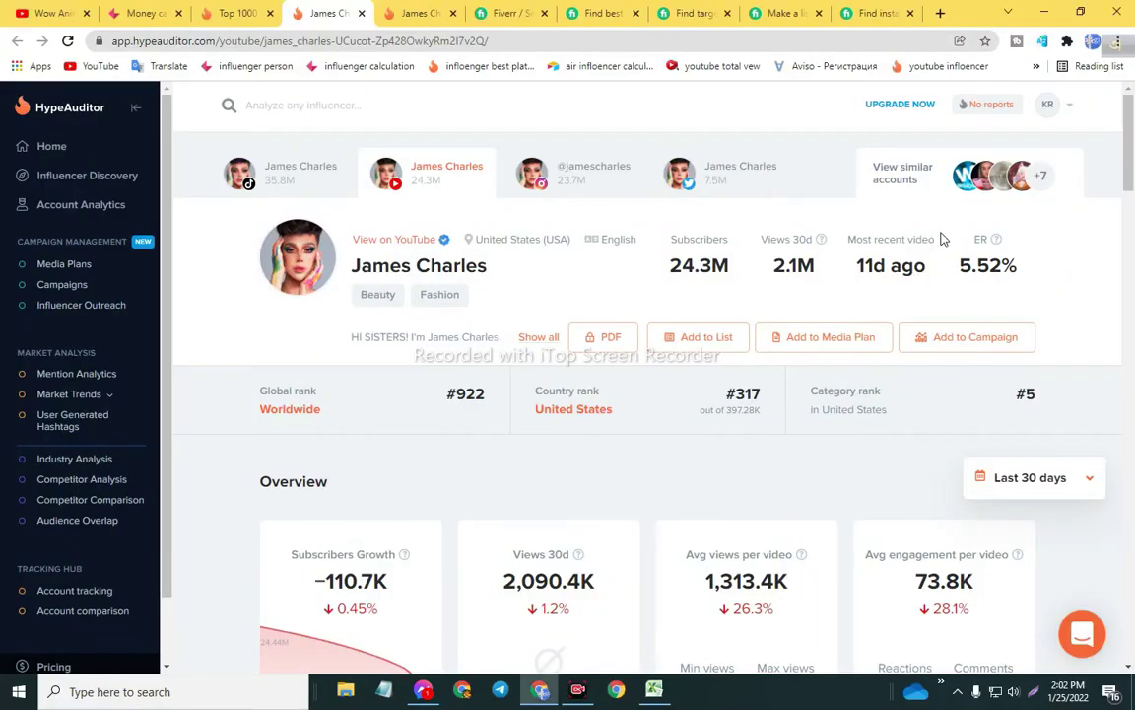
drag(850, 236, 1015, 273)
click(978, 303)
drag(938, 232, 961, 286)
click(964, 314)
- Open the Jennifer Lopez report from the fashion channel ranking and check its engagement rate
click(250, 21)
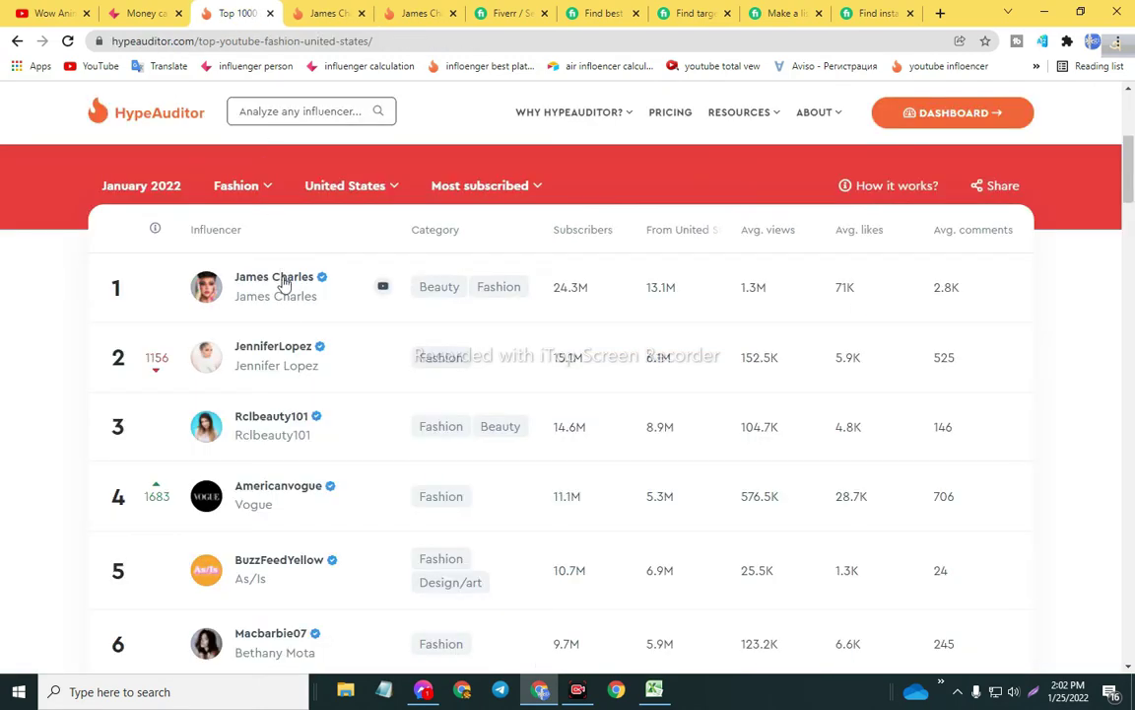
click(295, 348)
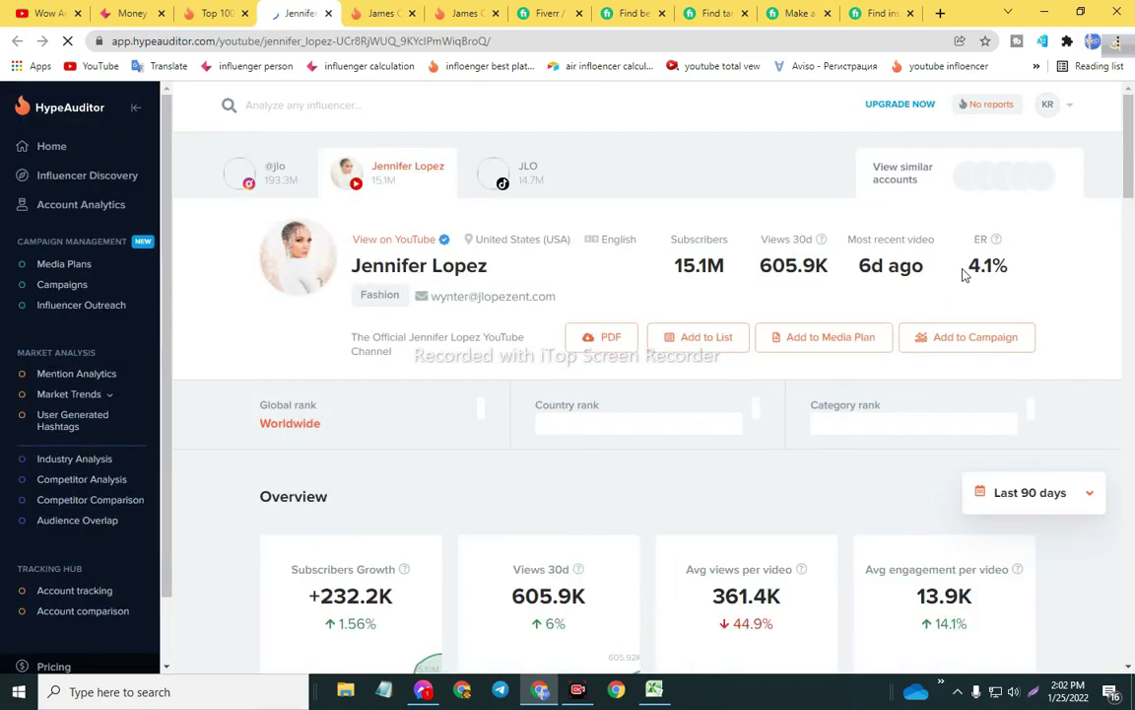
drag(964, 275, 1007, 268)
click(1062, 277)
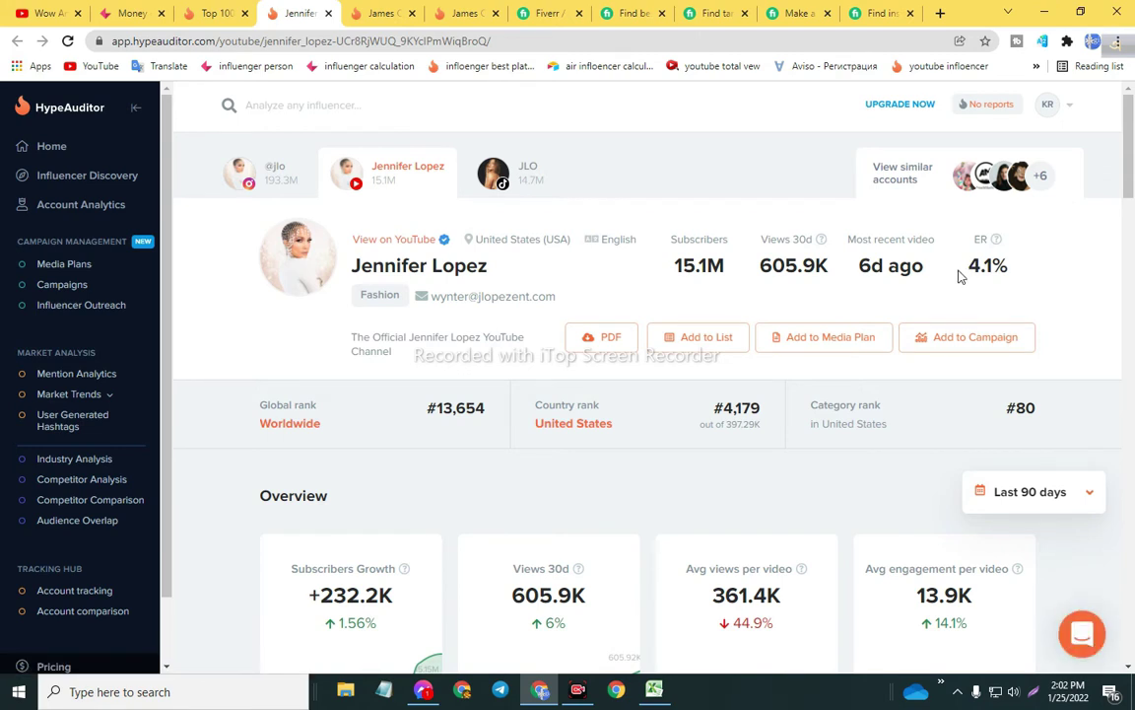
- Return to the James Charles report and check its engagement rate
key(ctrl+Tab)
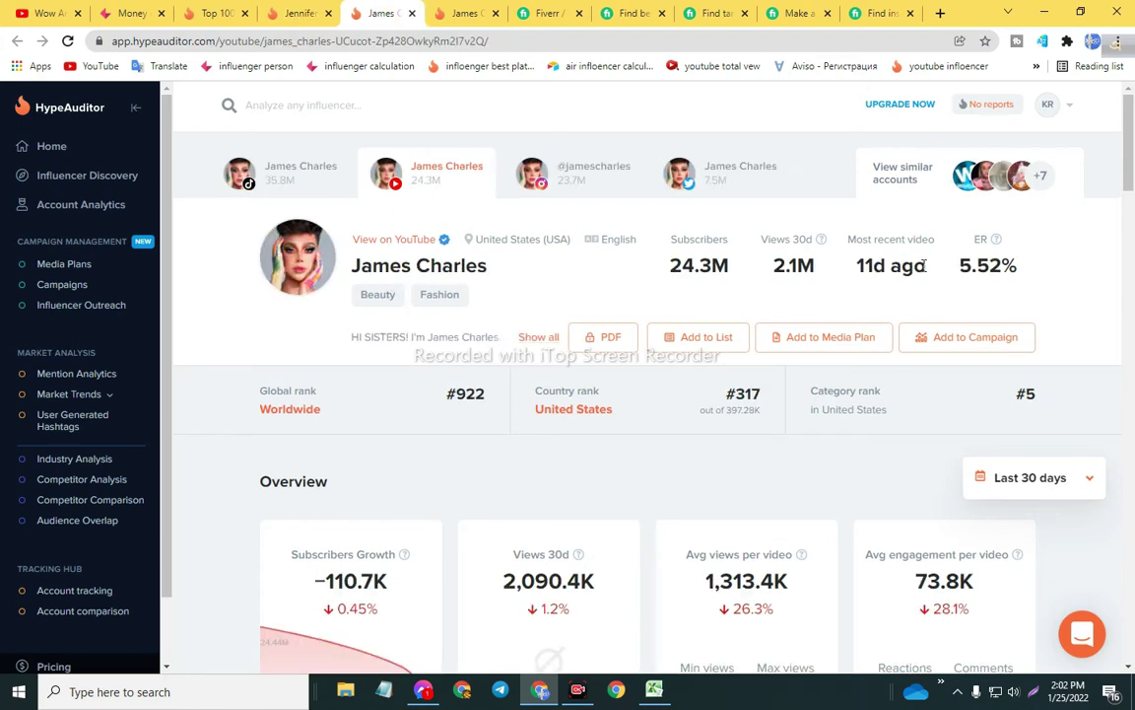
drag(959, 272, 1021, 272)
click(1043, 274)
- Open the James Charles YouTube channel from its HypeAuditor report
key(F11)
mouse_move(335, 214)
mouse_down()
mouse_move(353, 237)
mouse_move(453, 249)
mouse_up()
click(439, 264)
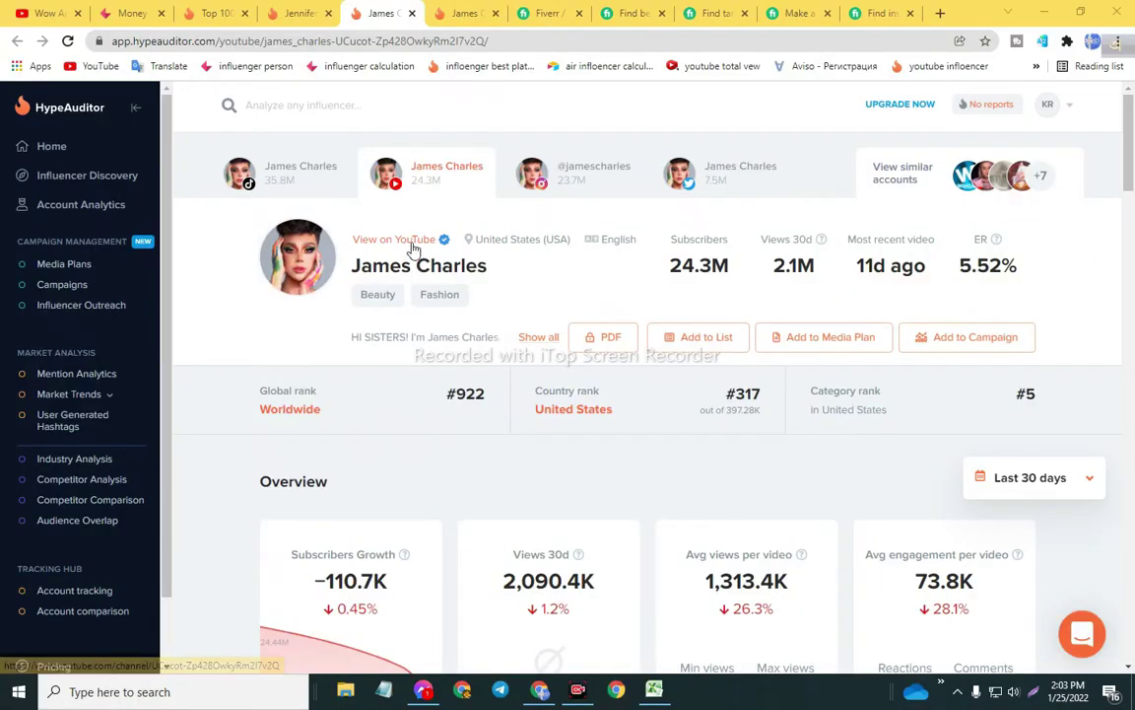
click(374, 236)
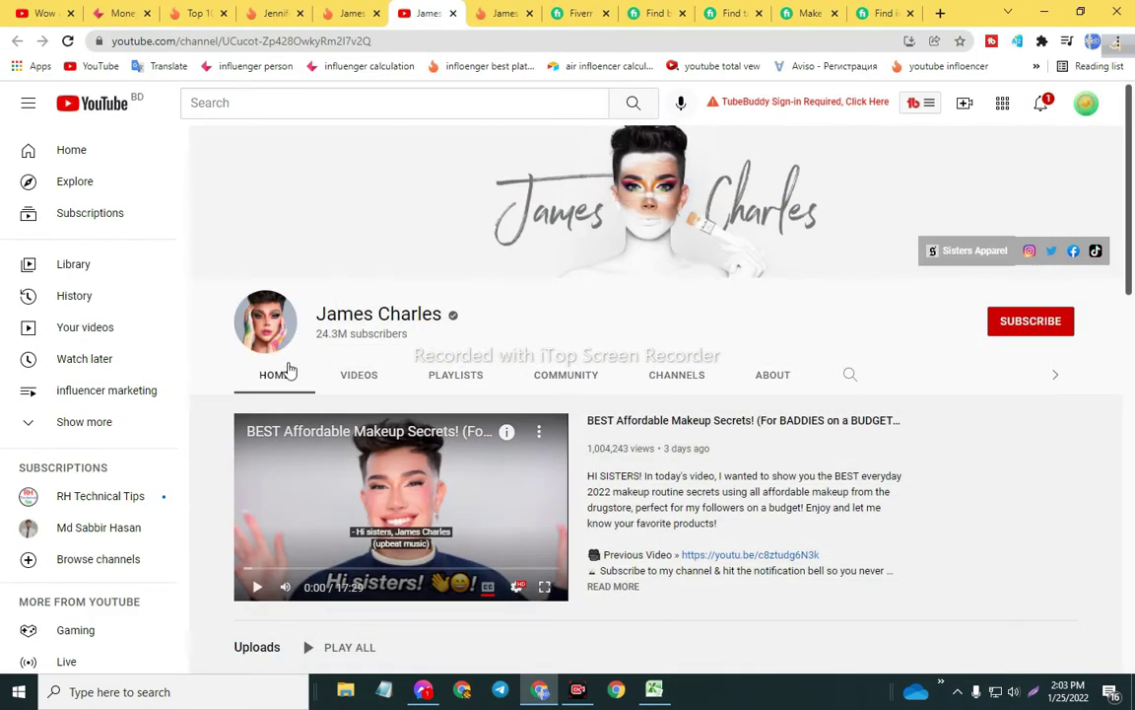
- Copy the channel name James Charles from YouTube into the Channel Name cell A5 of the Excel sheet
drag(313, 313, 424, 313)
right_click(422, 314)
click(458, 324)
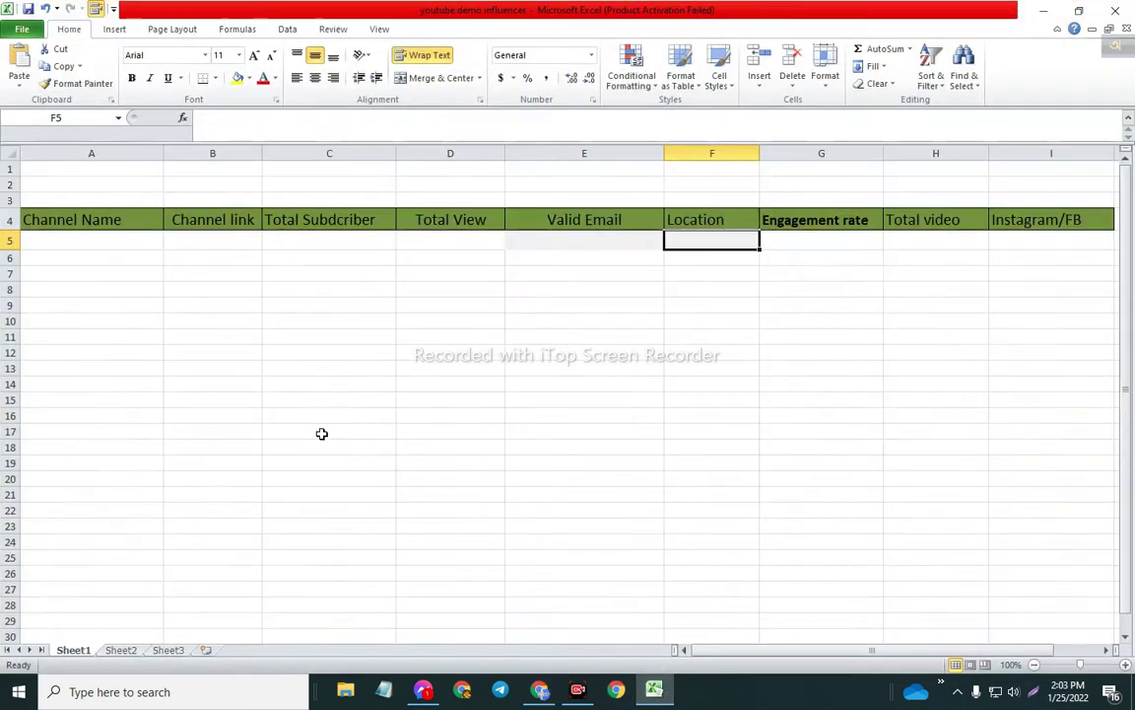
click(82, 247)
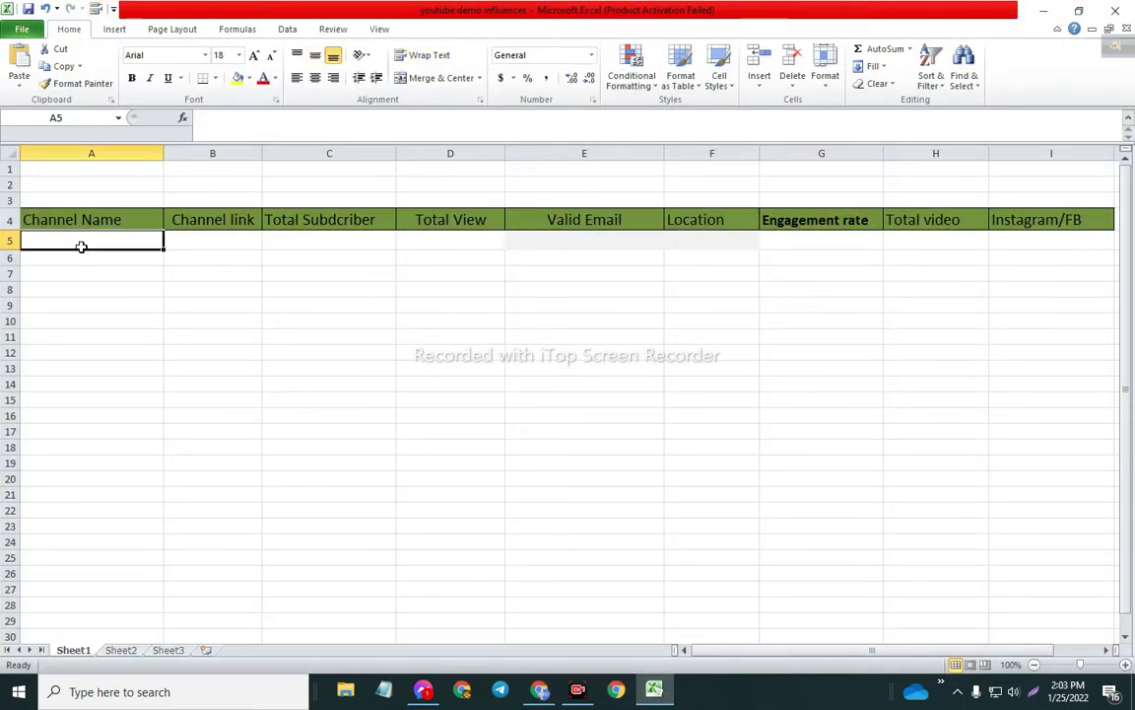
key(ctrl+v)
- Copy the James Charles channel URL from YouTube into the Channel link cell B5 in Excel
click(244, 244)
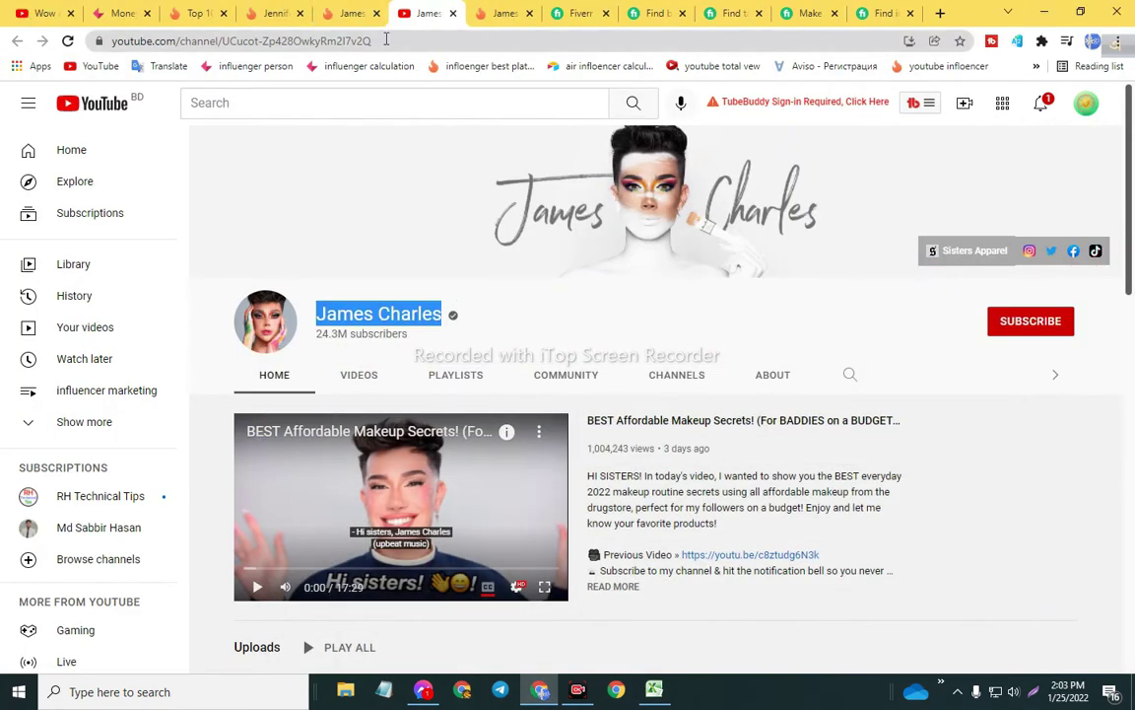
click(425, 41)
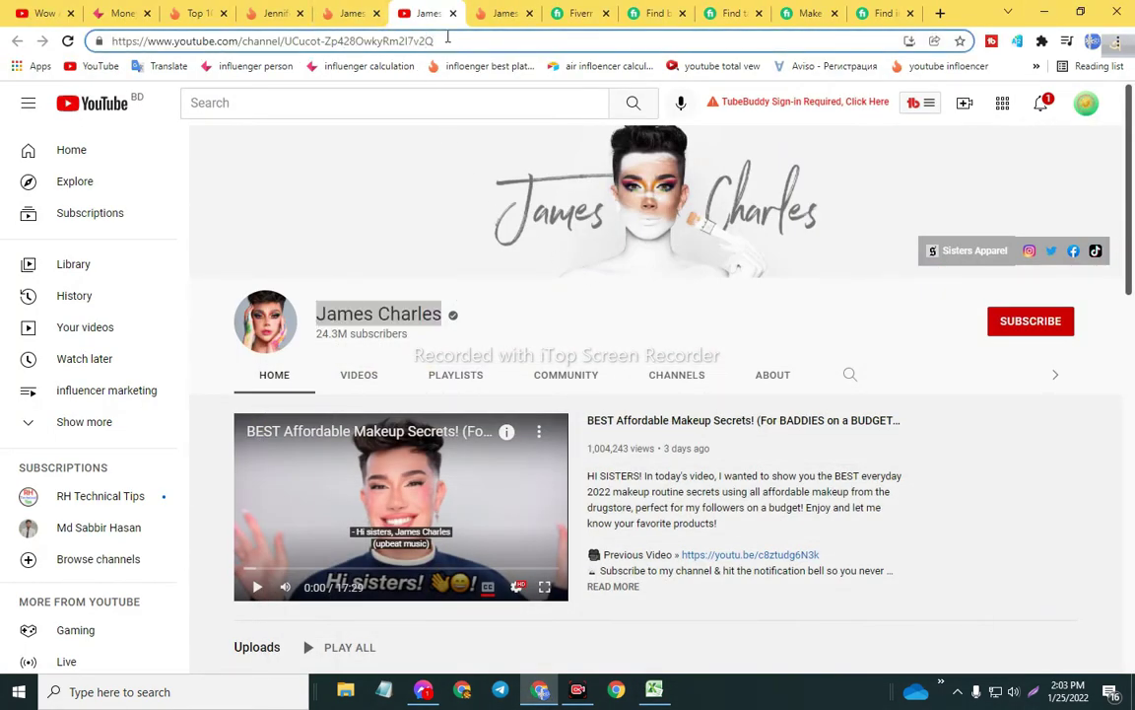
key(ctrl+a)
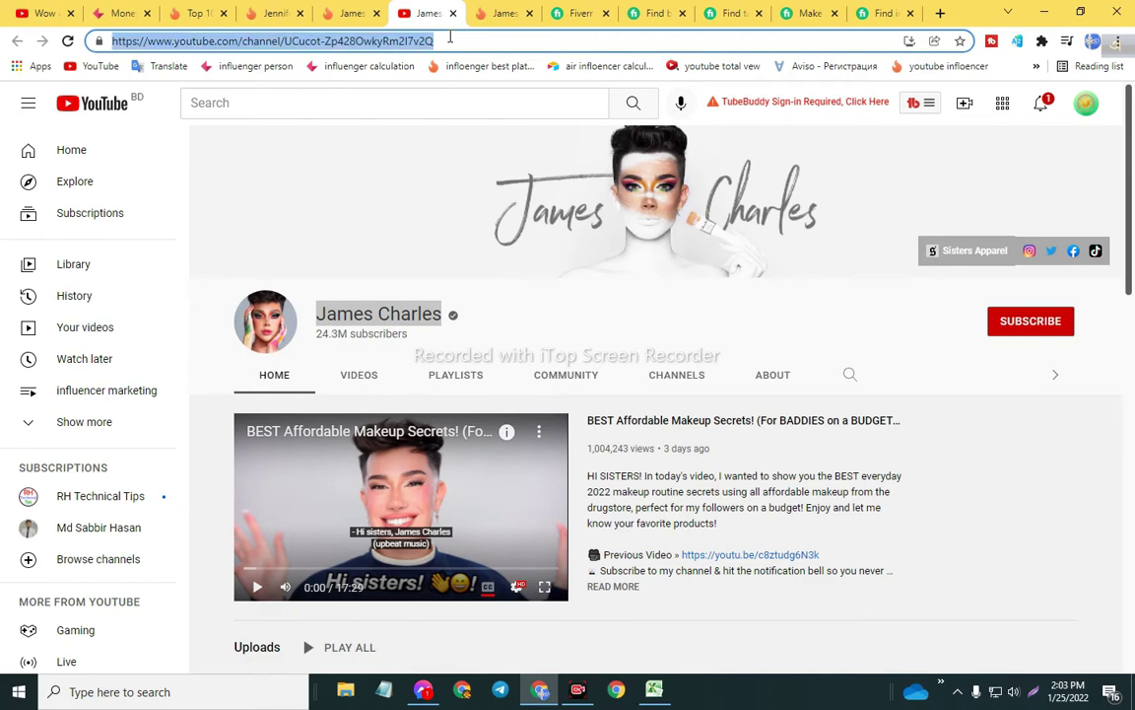
click(653, 689)
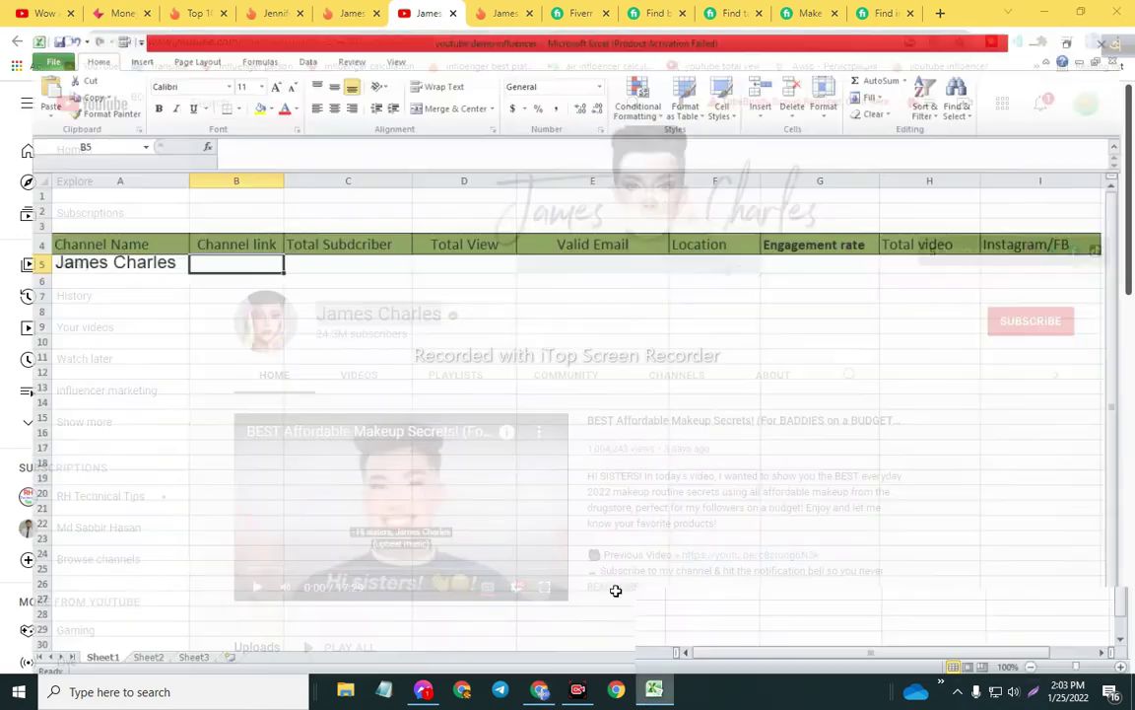
key(ctrl+v)
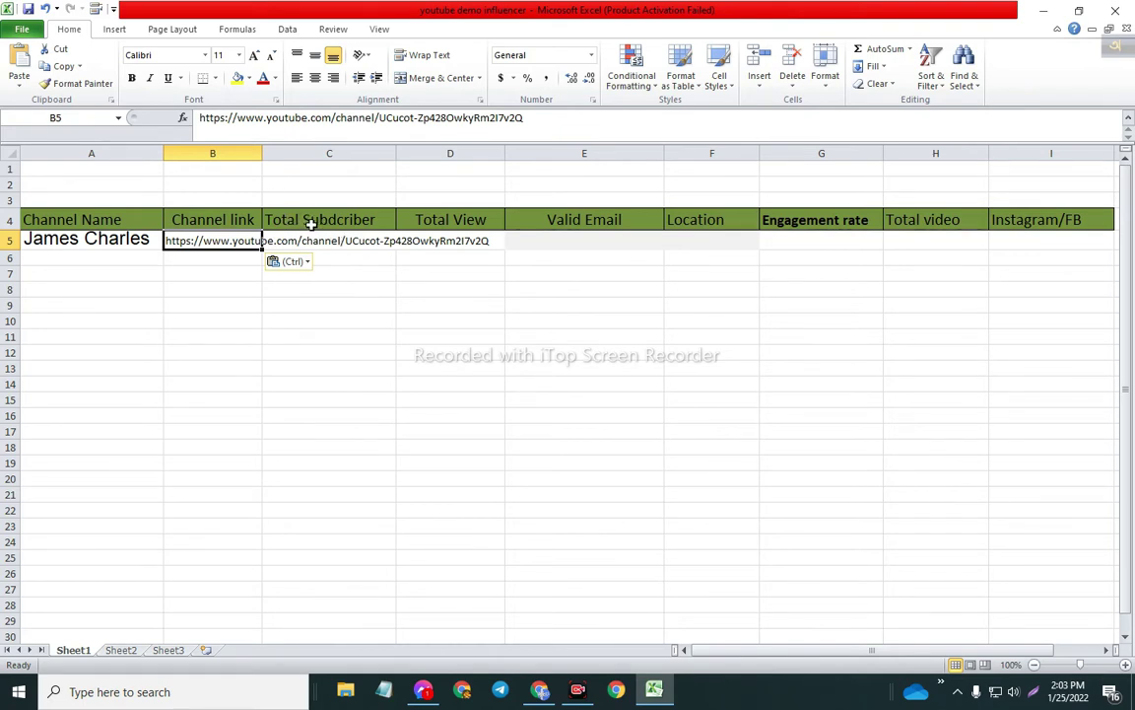
- Copy the subscriber count 24.3M from the YouTube channel into the Total Subdcriber cell C5 in Excel
click(306, 233)
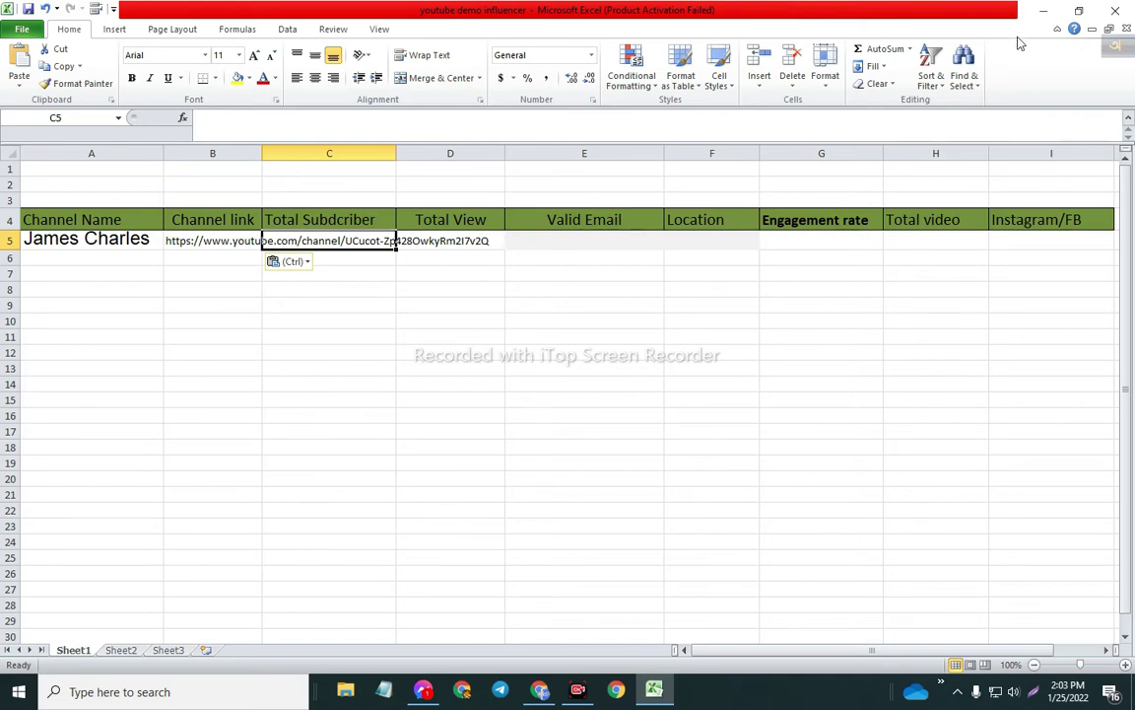
key(alt+Tab)
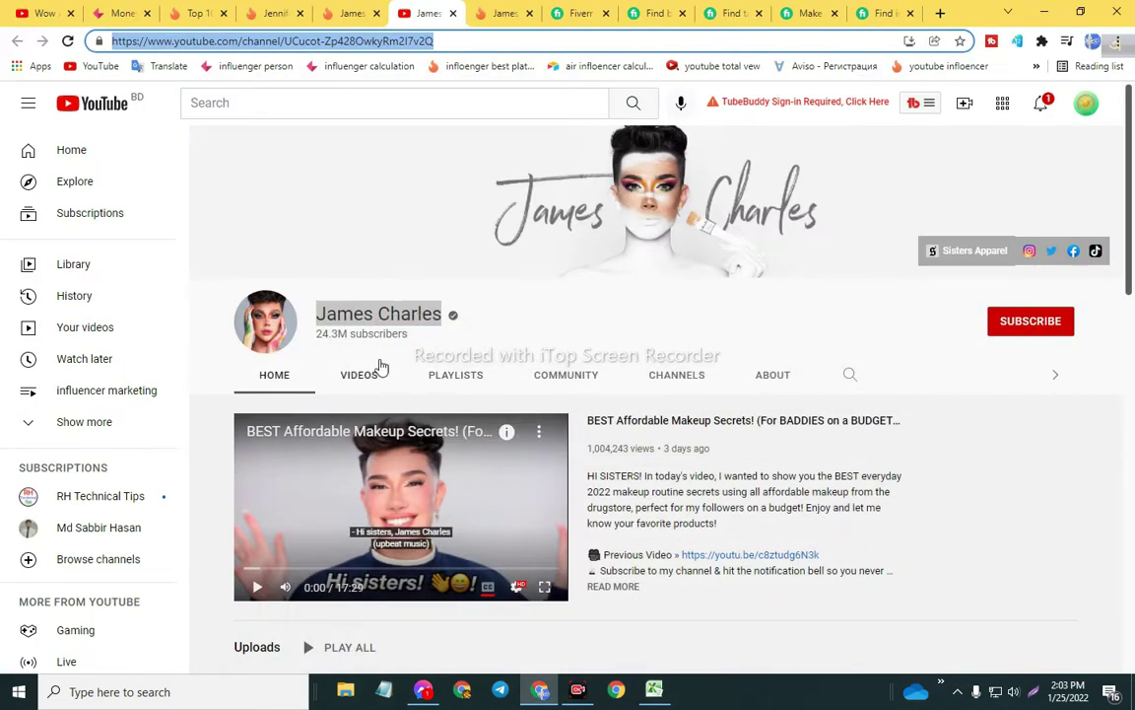
click(313, 339)
drag(313, 339, 341, 335)
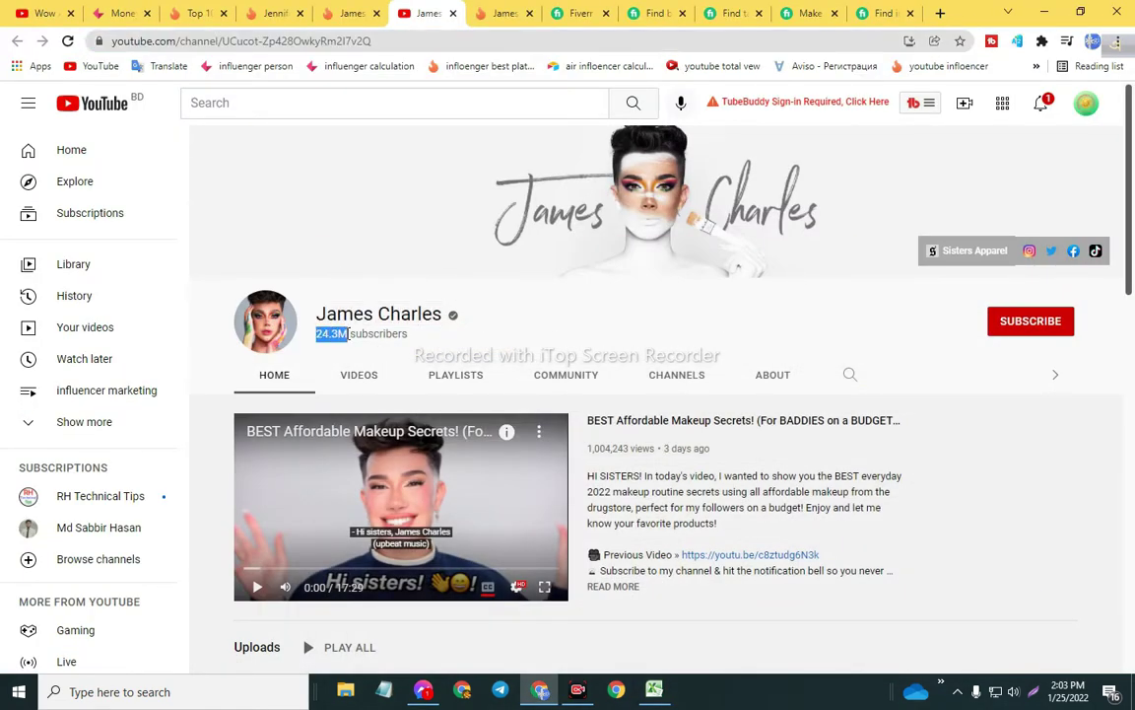
right_click(335, 335)
click(371, 349)
click(663, 693)
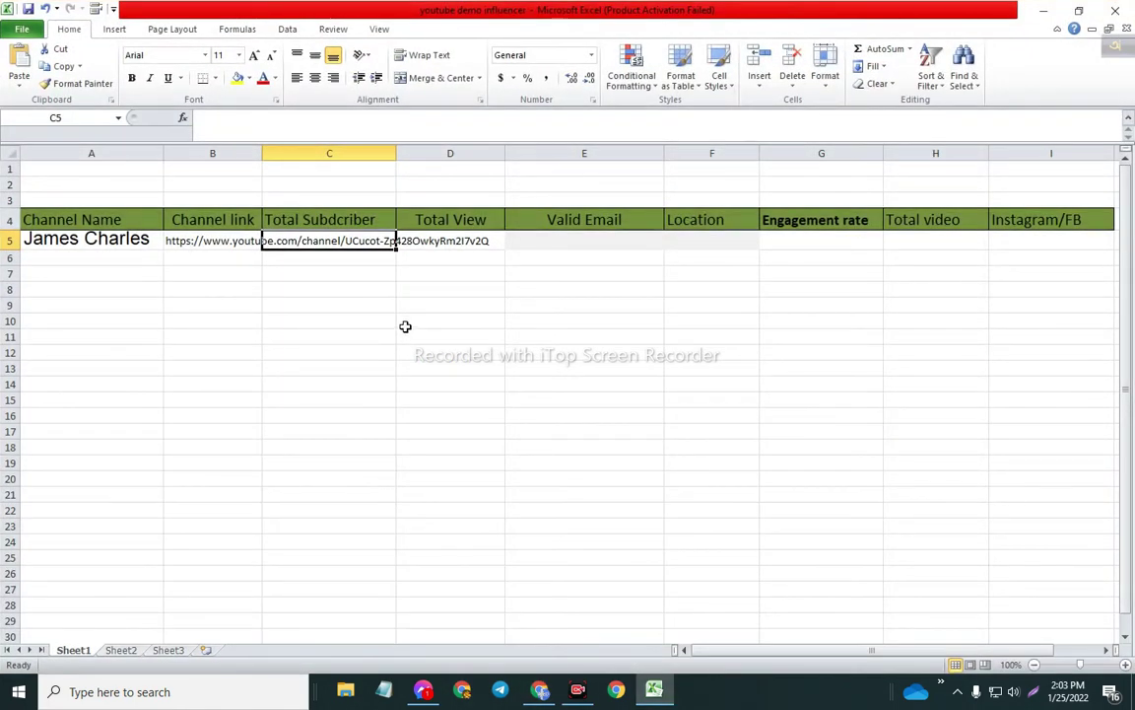
key(ctrl+v)
- Select the Total View cell D5 in Excel, and open the About page of the James Charles YouTube channel
click(450, 243)
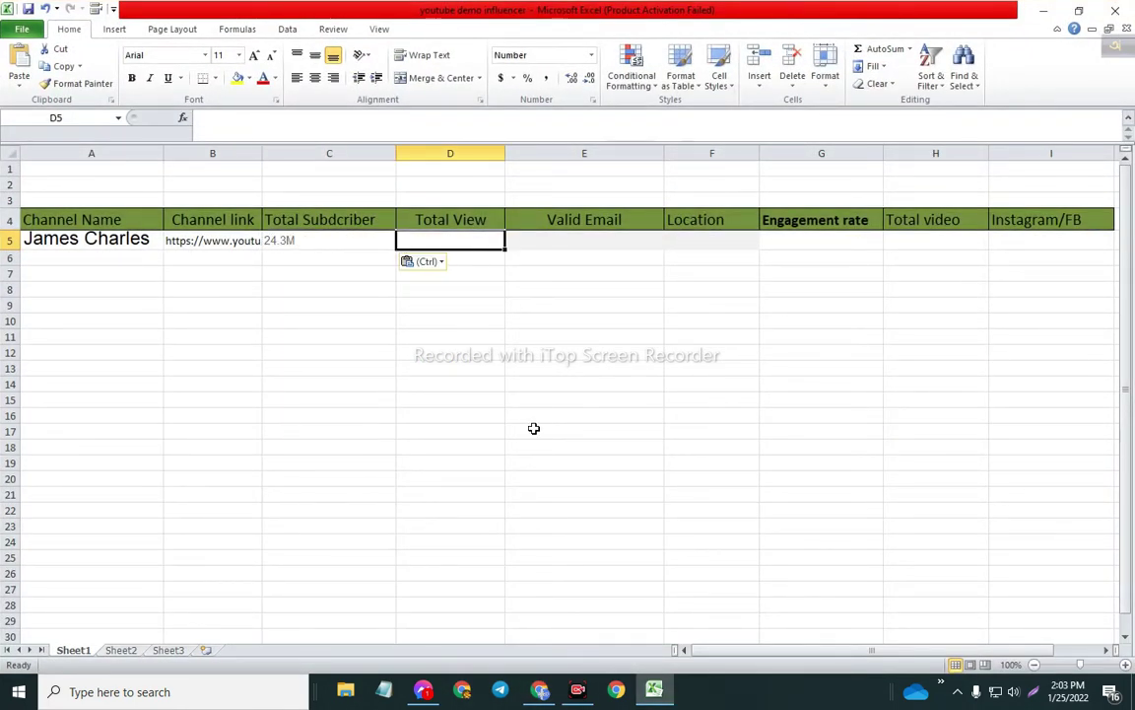
key(alt+Tab)
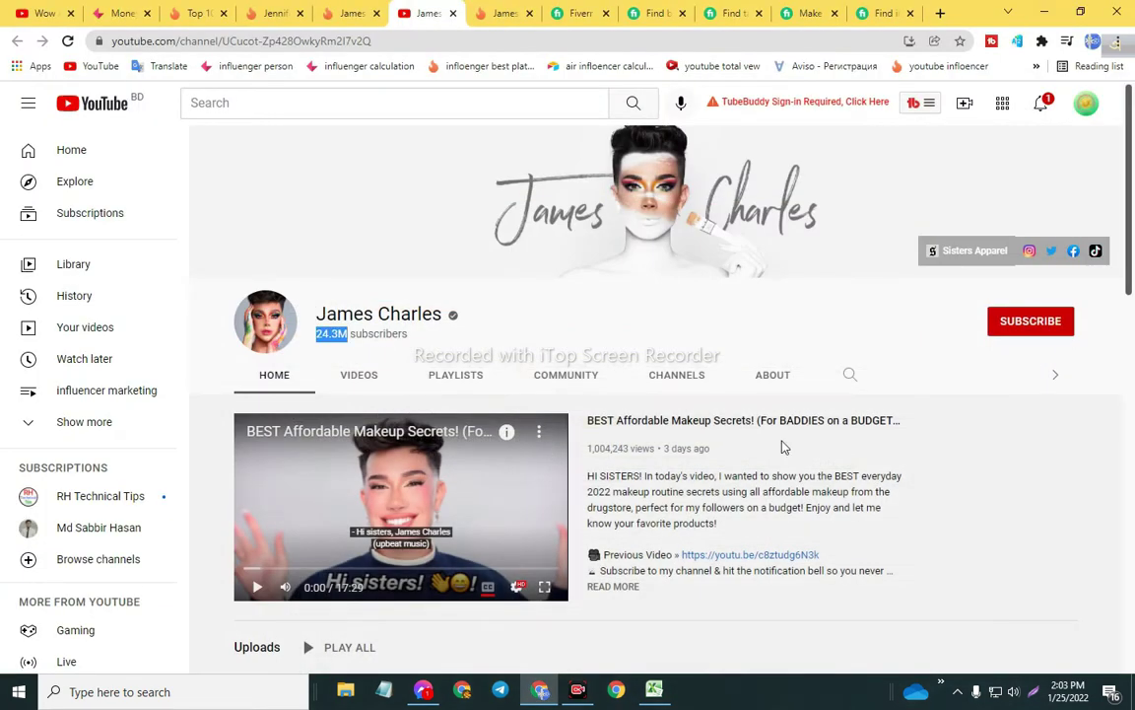
key(F11)
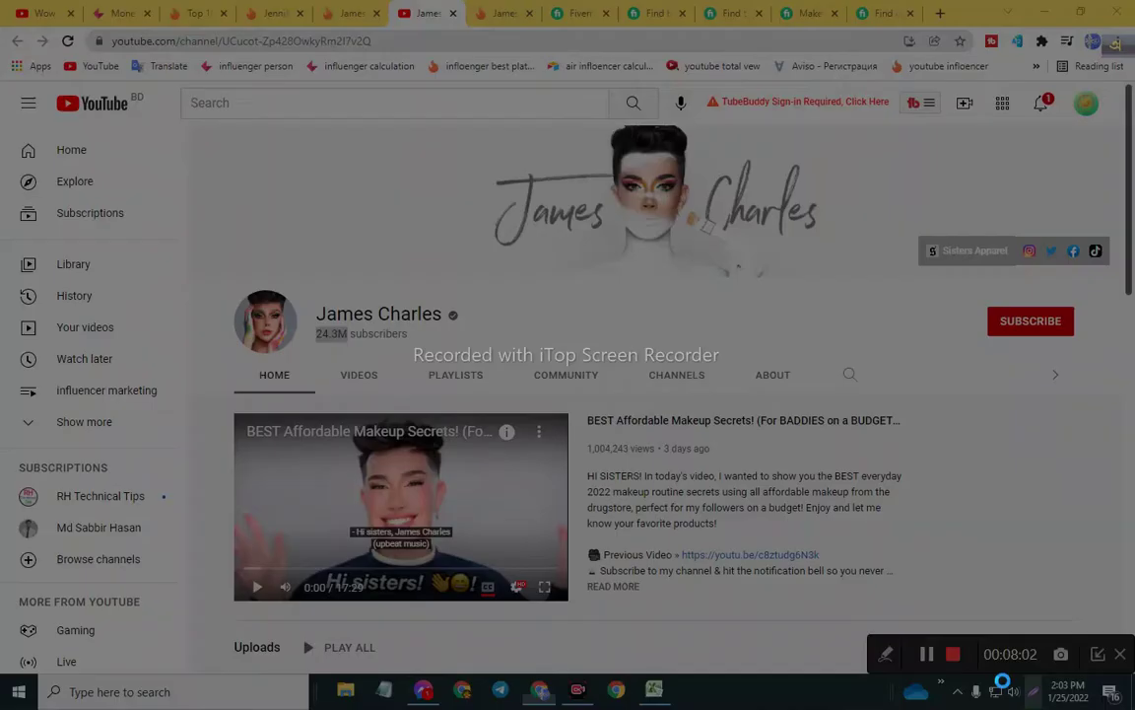
drag(726, 353, 828, 394)
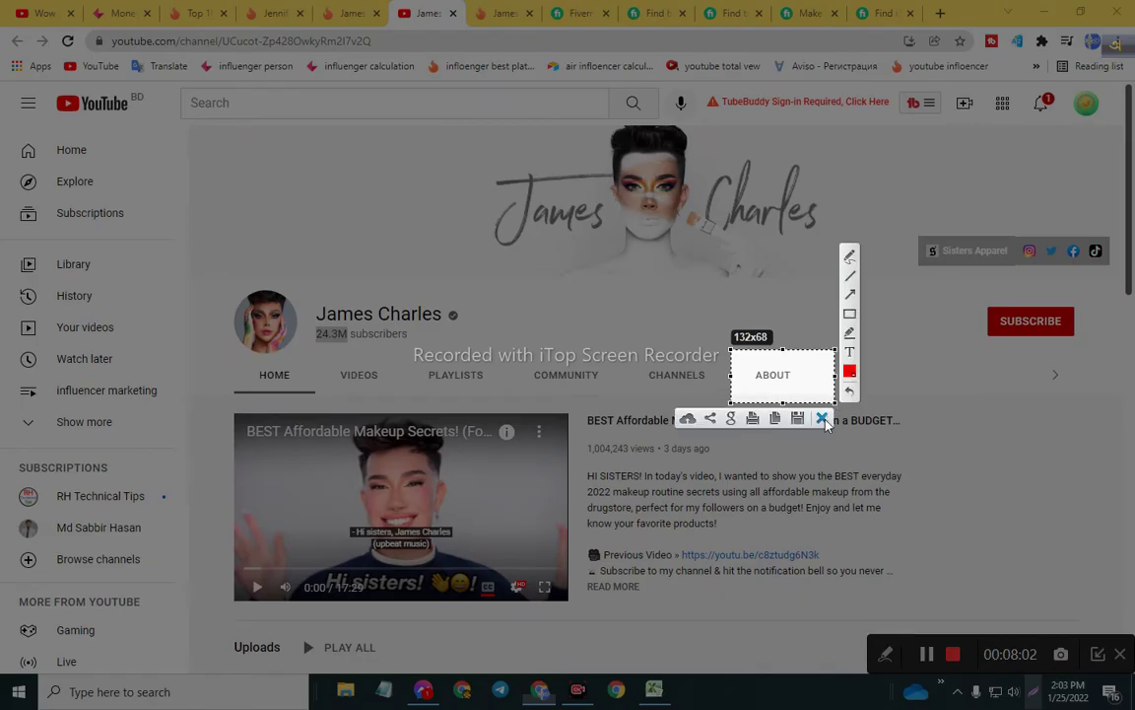
double_click(775, 387)
click(775, 387)
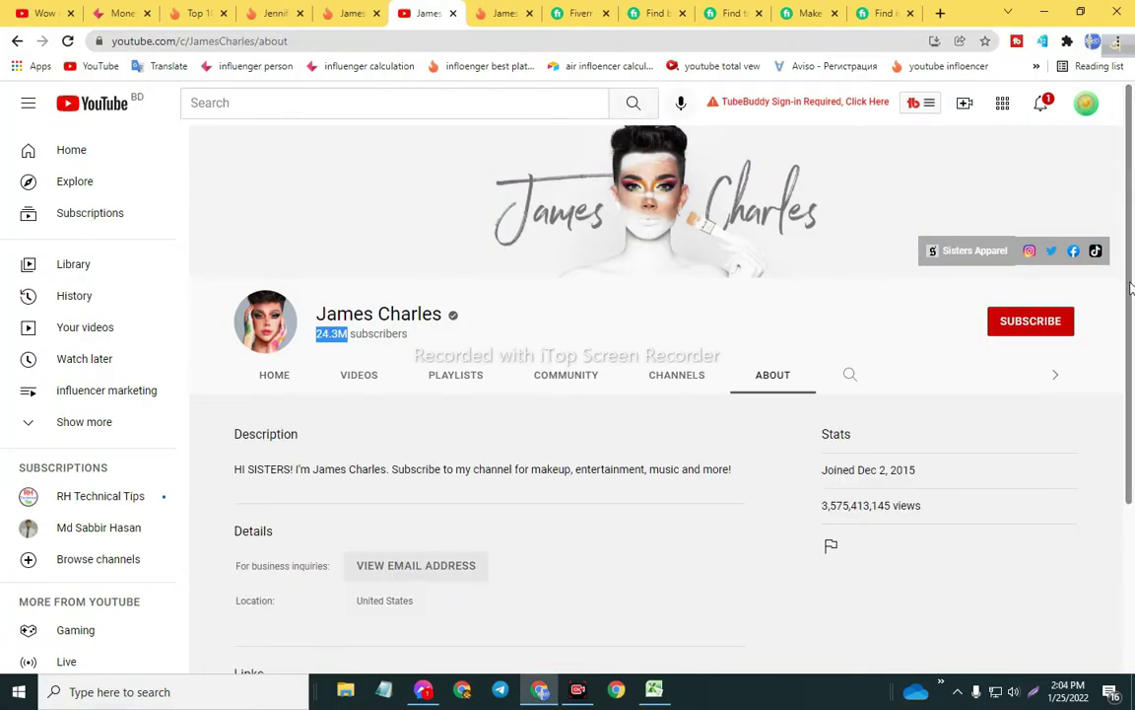
- Reveal the channel's business inquiries email by completing the reCAPTCHA with all motorcycle images selected and submitting it
drag(1131, 306, 1097, 398)
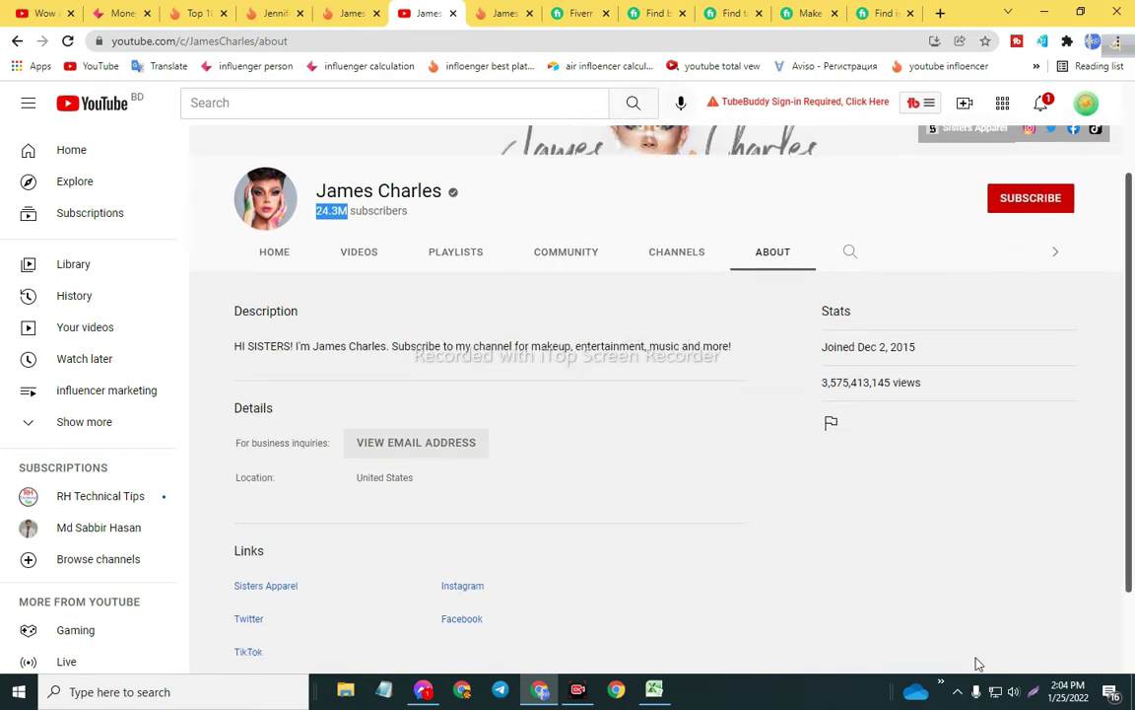
key(F11)
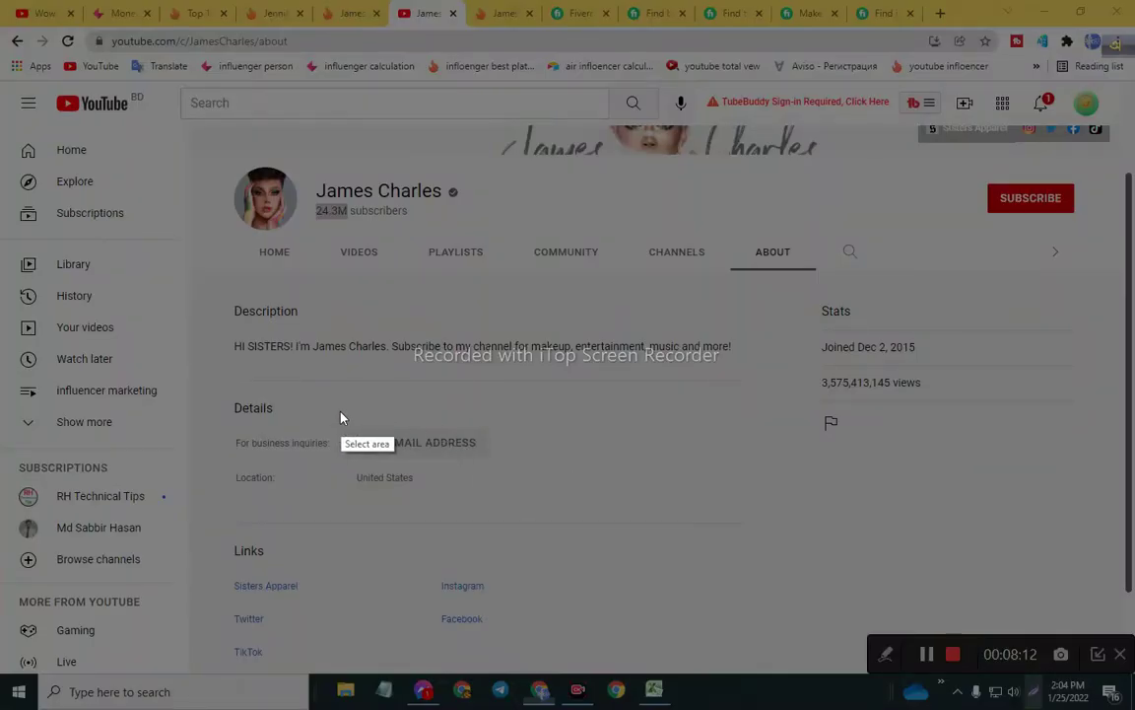
drag(339, 412, 499, 469)
click(456, 479)
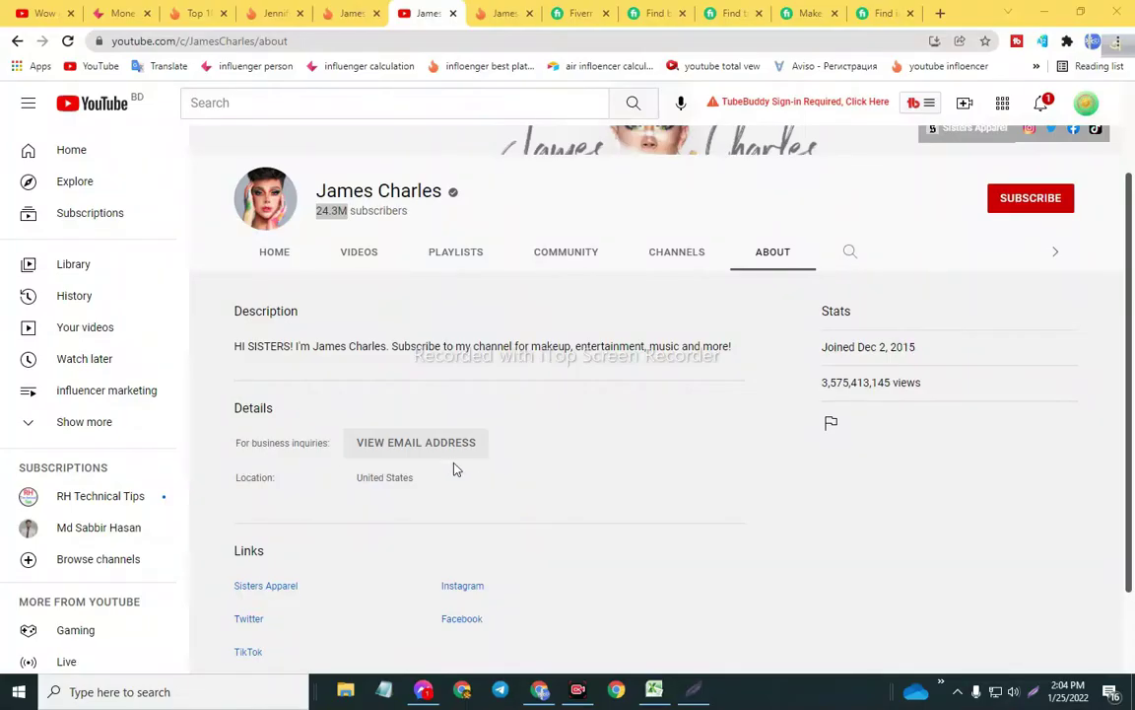
click(446, 450)
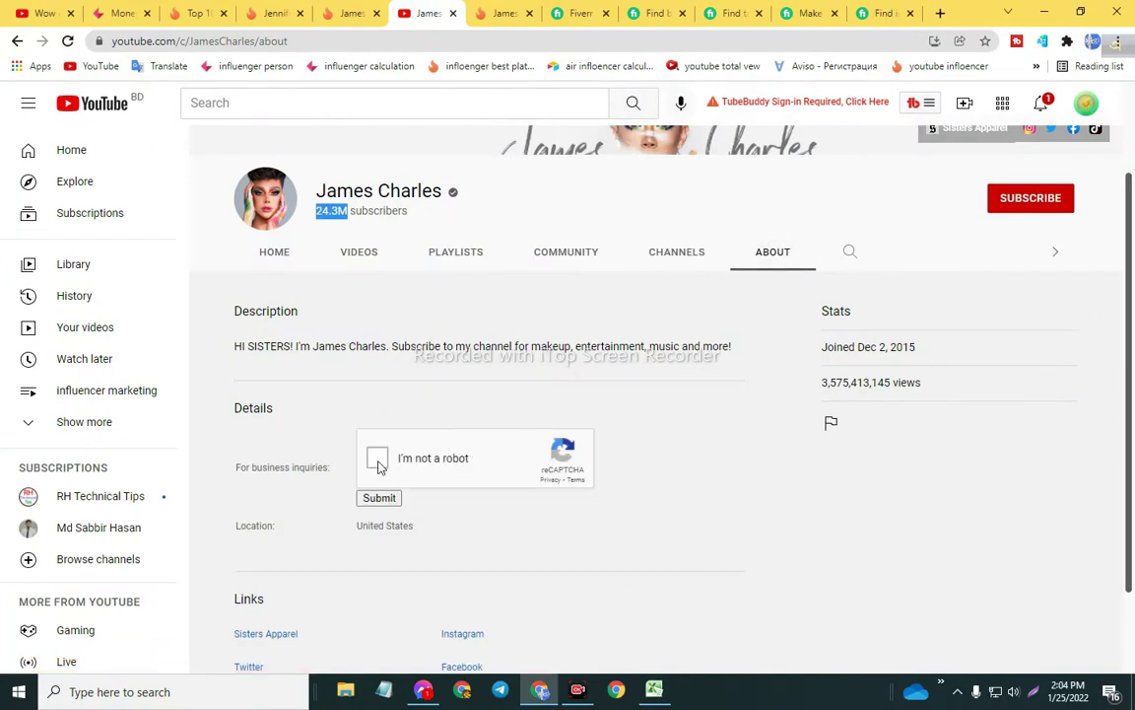
click(379, 461)
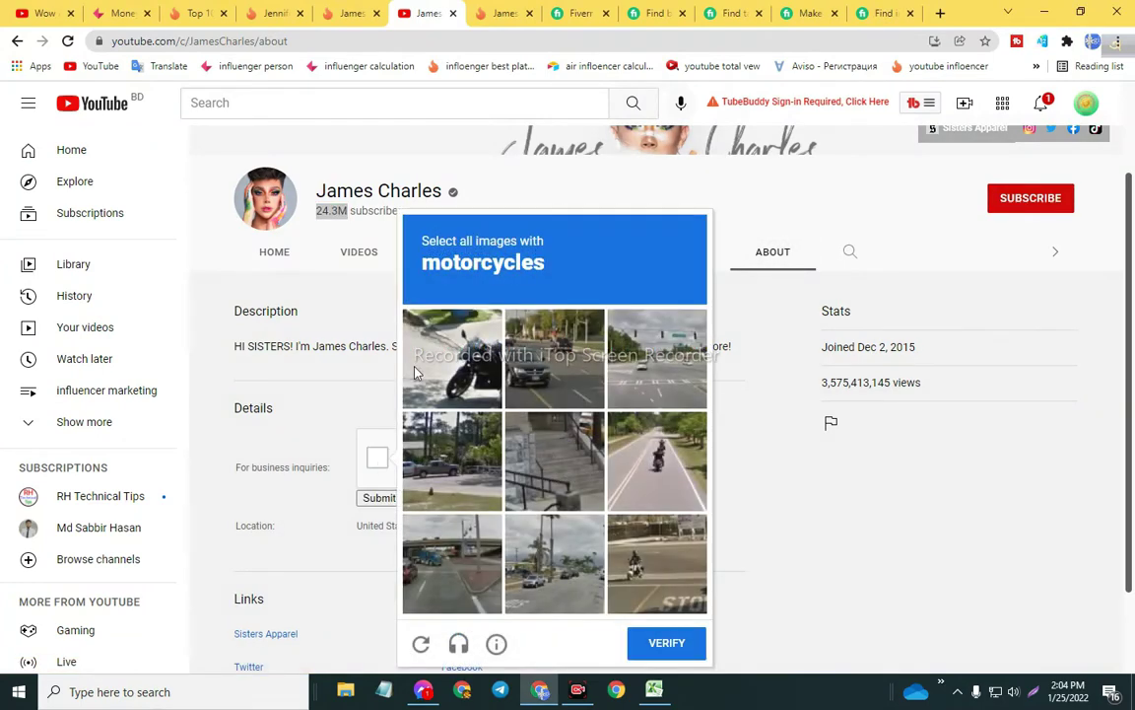
click(459, 381)
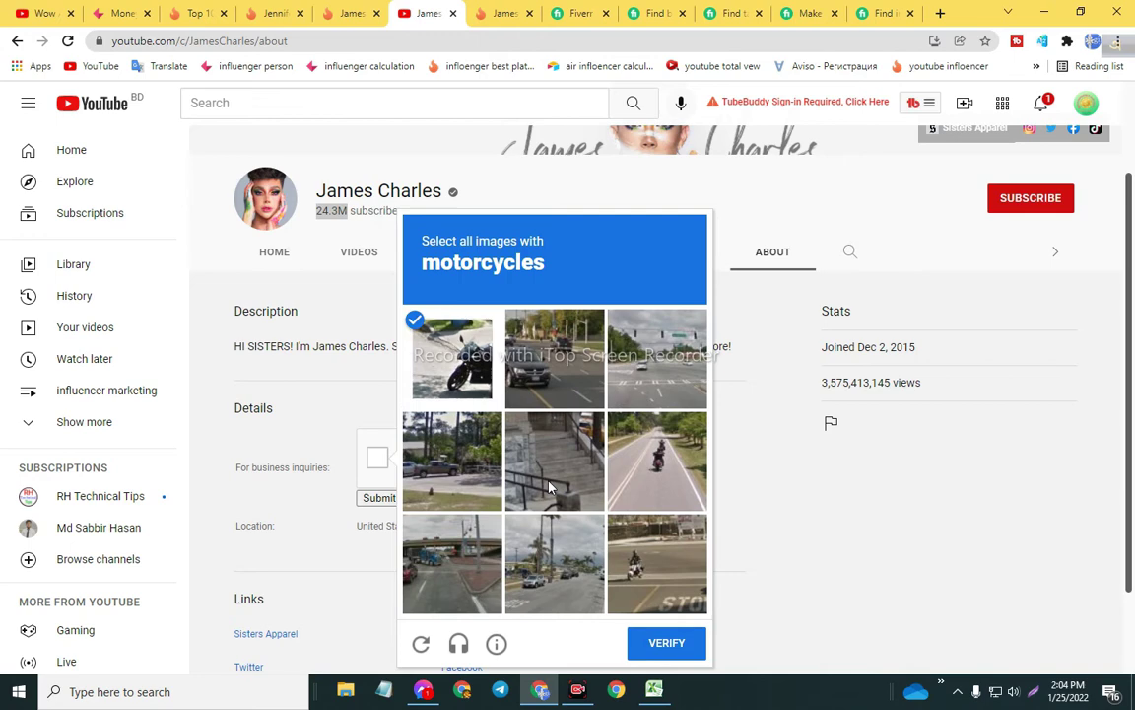
click(636, 550)
click(656, 463)
click(662, 641)
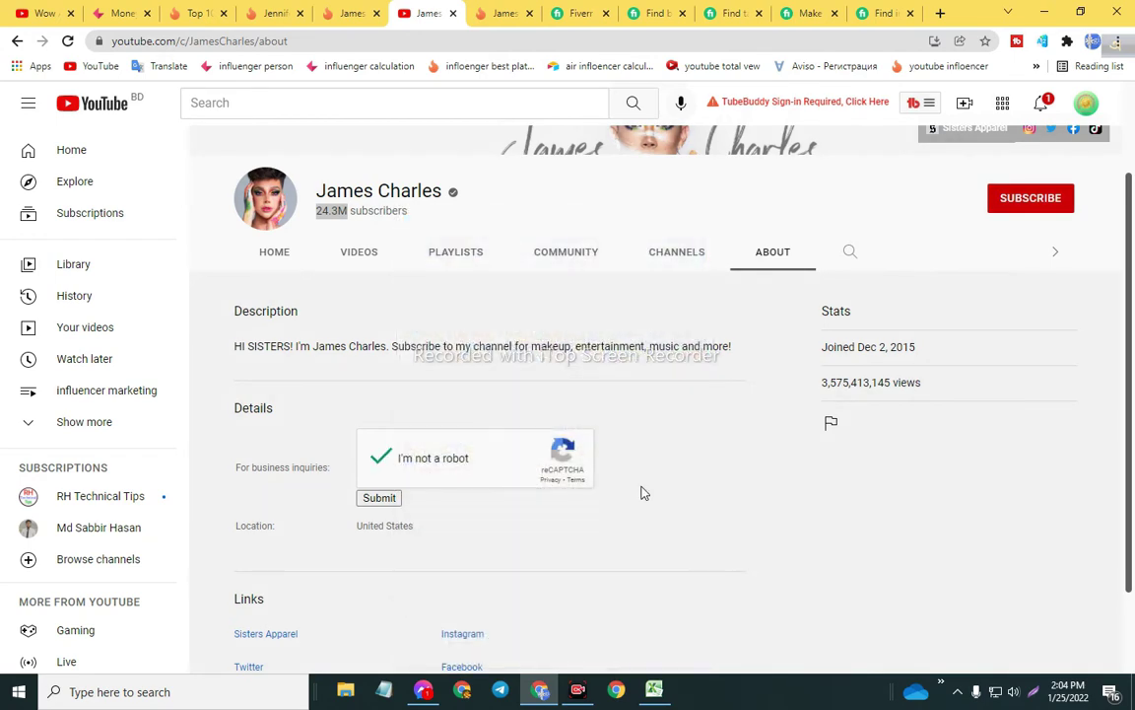
click(379, 498)
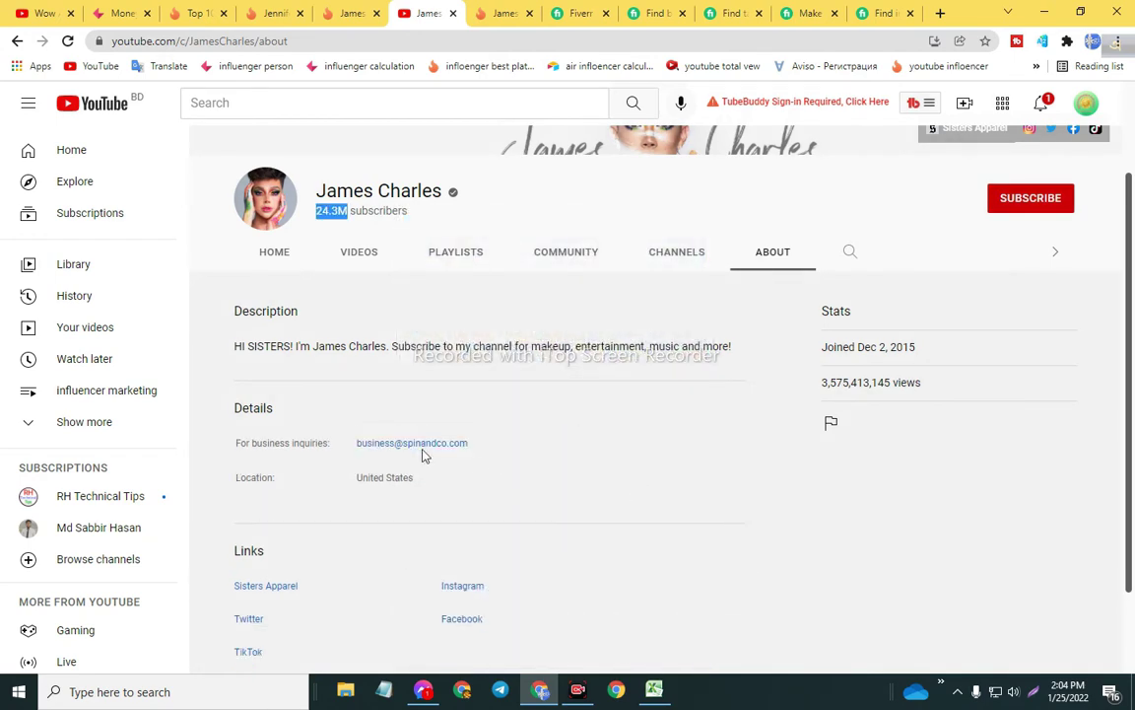
- Copy the channel's business email address from YouTube and paste it into cell D5 in Excel
drag(346, 446, 470, 442)
key(ctrl+c)
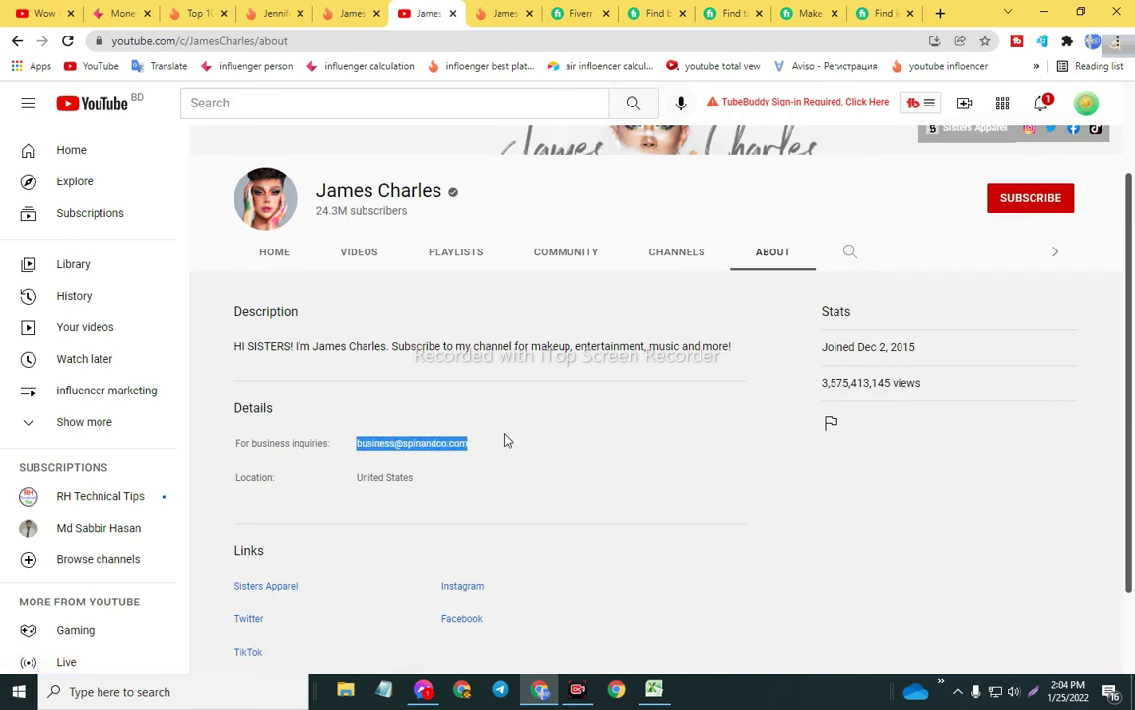
click(655, 689)
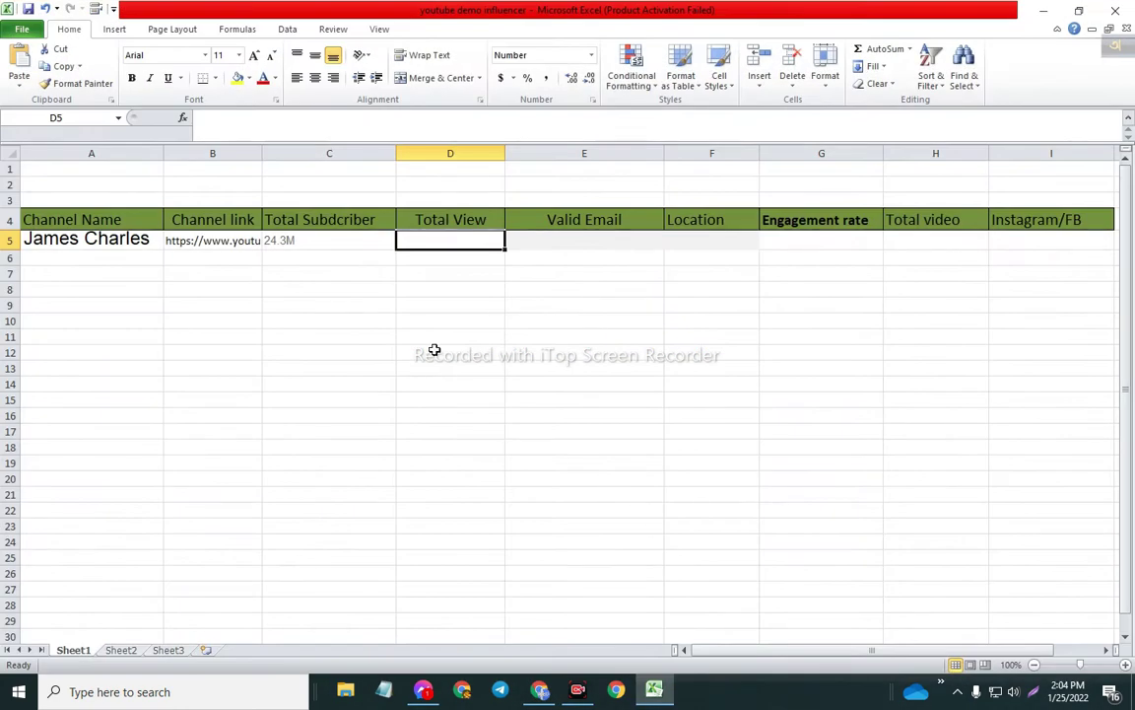
key(ctrl+v)
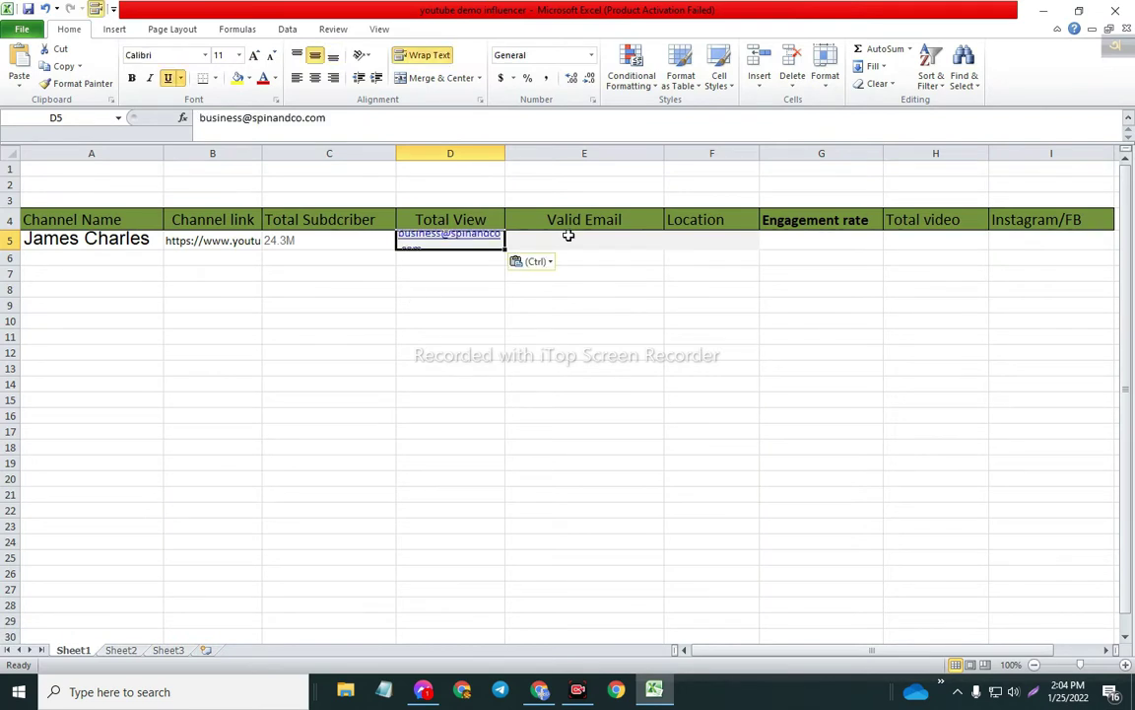
- Fit column D's width to its contents and paste the copied business email address into the Valid Email cell E5
double_click(505, 152)
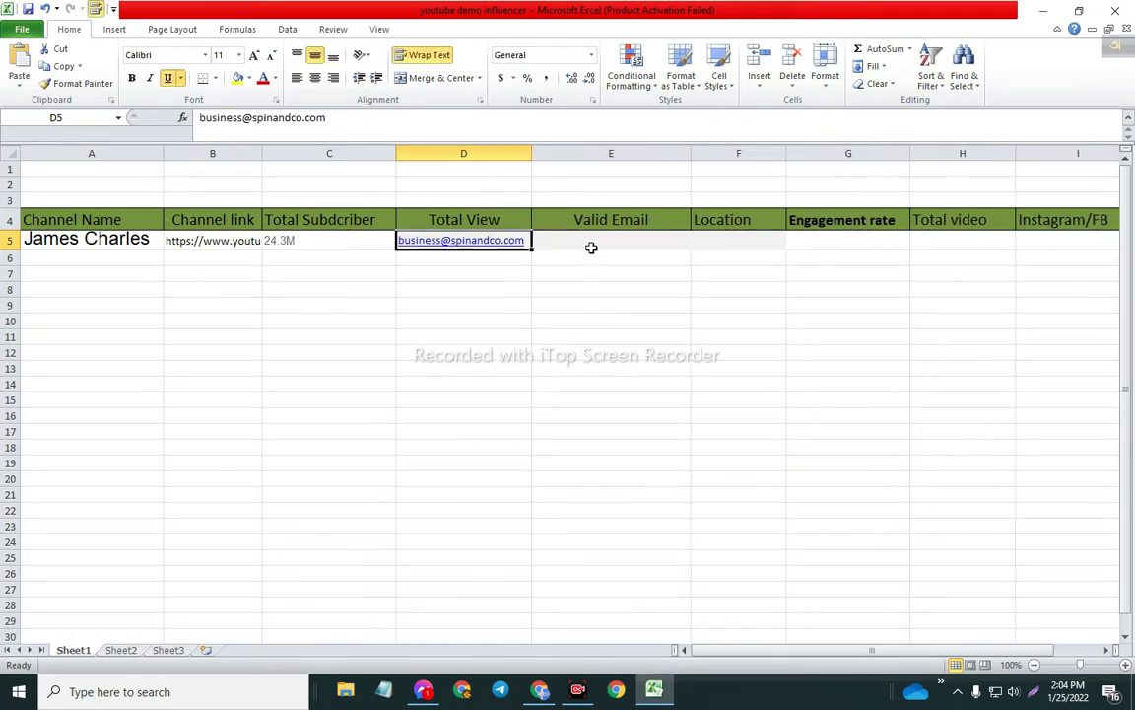
click(591, 247)
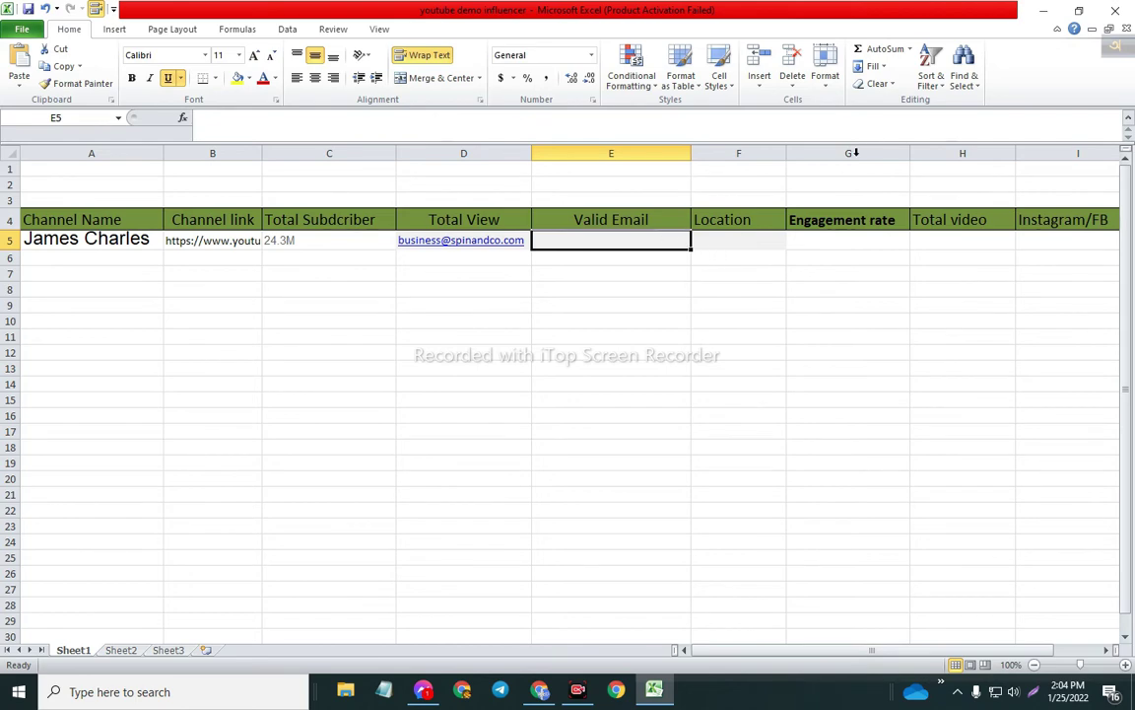
key(alt+Tab)
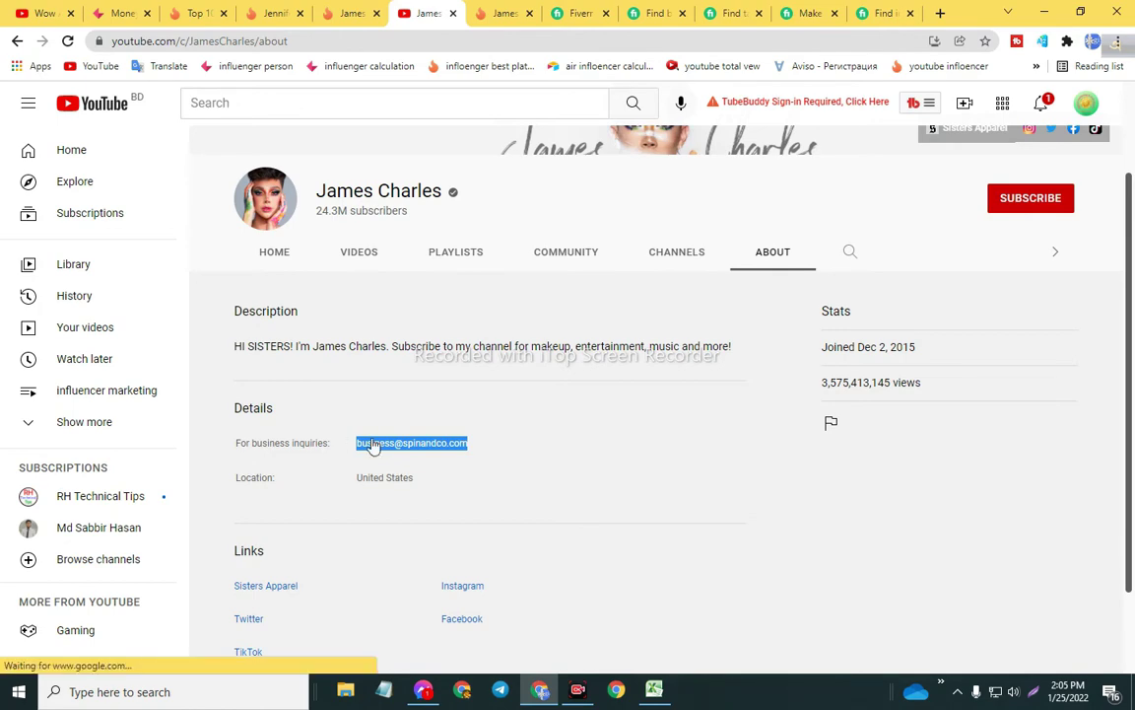
key(alt+Tab)
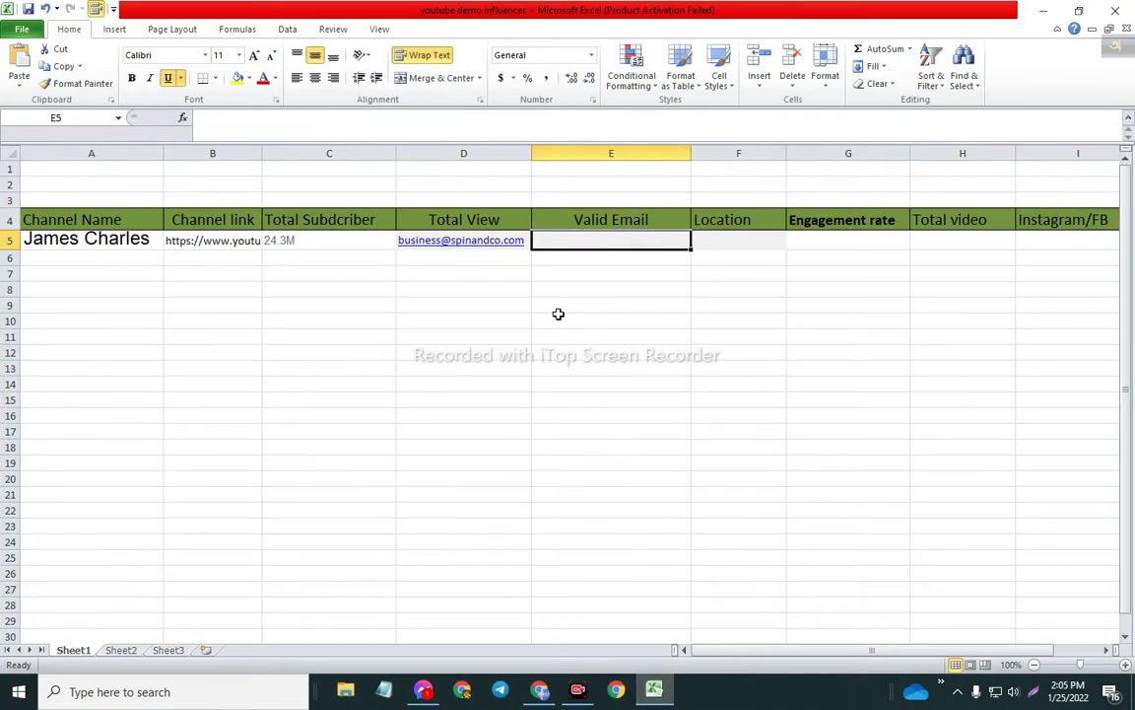
key(ctrl+v)
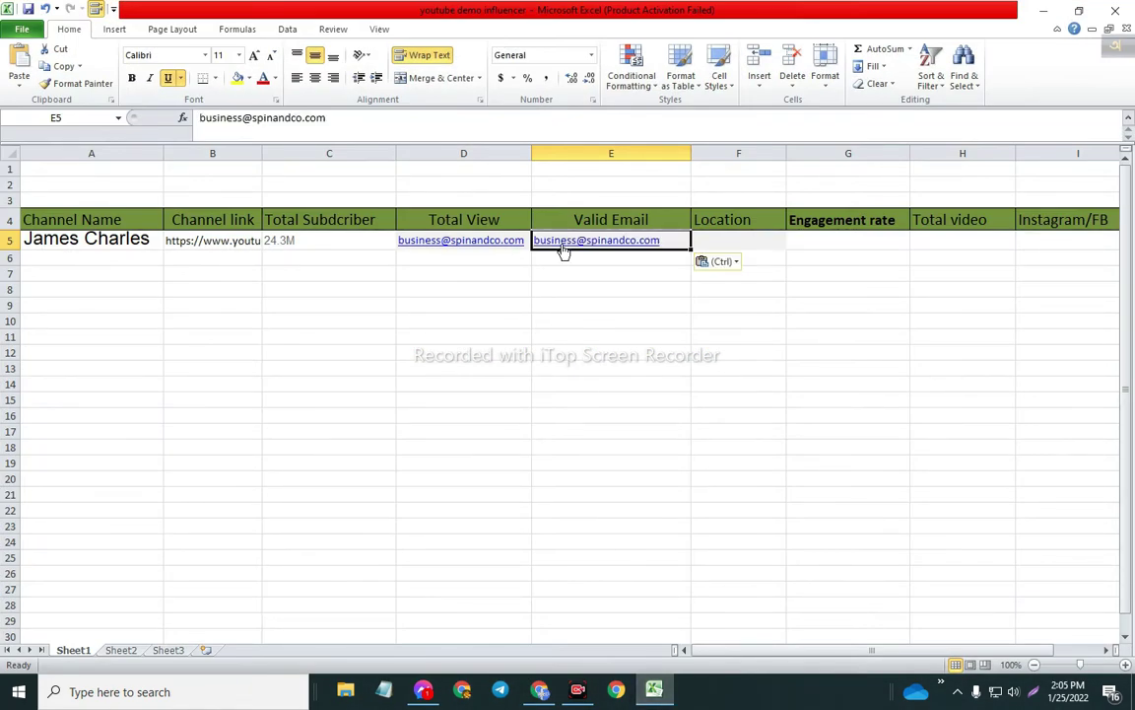
- Copy the location United States from the YouTube channel's About page into the Location cell F5 in Excel
click(719, 240)
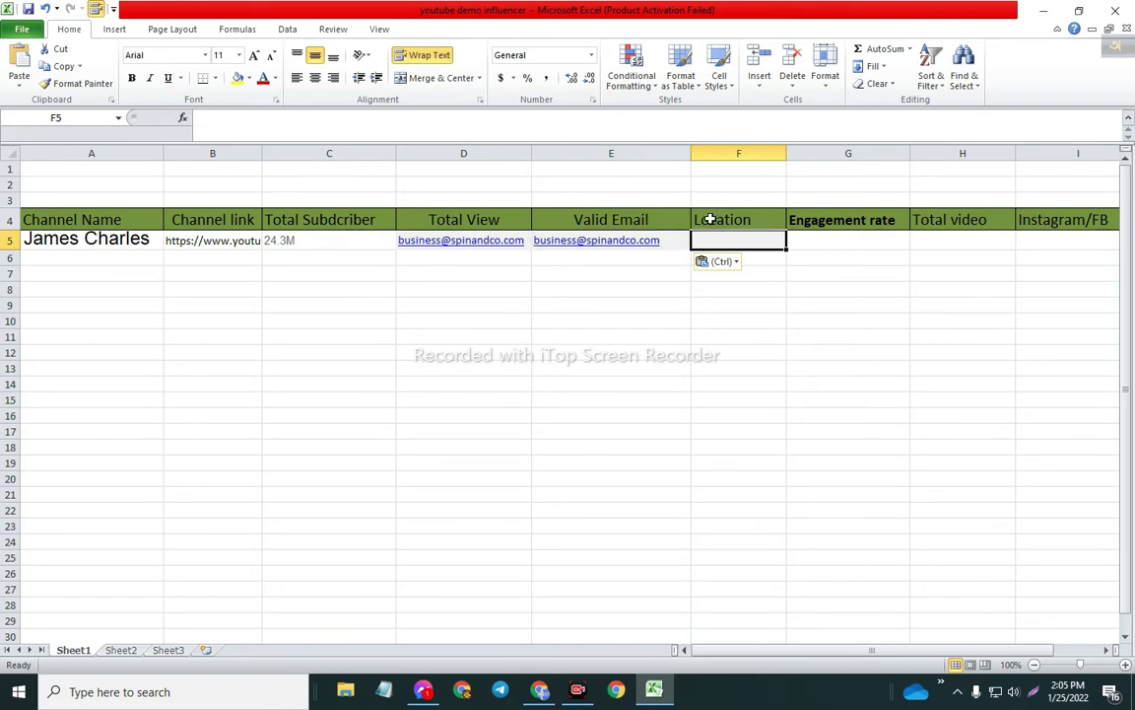
key(alt+Tab)
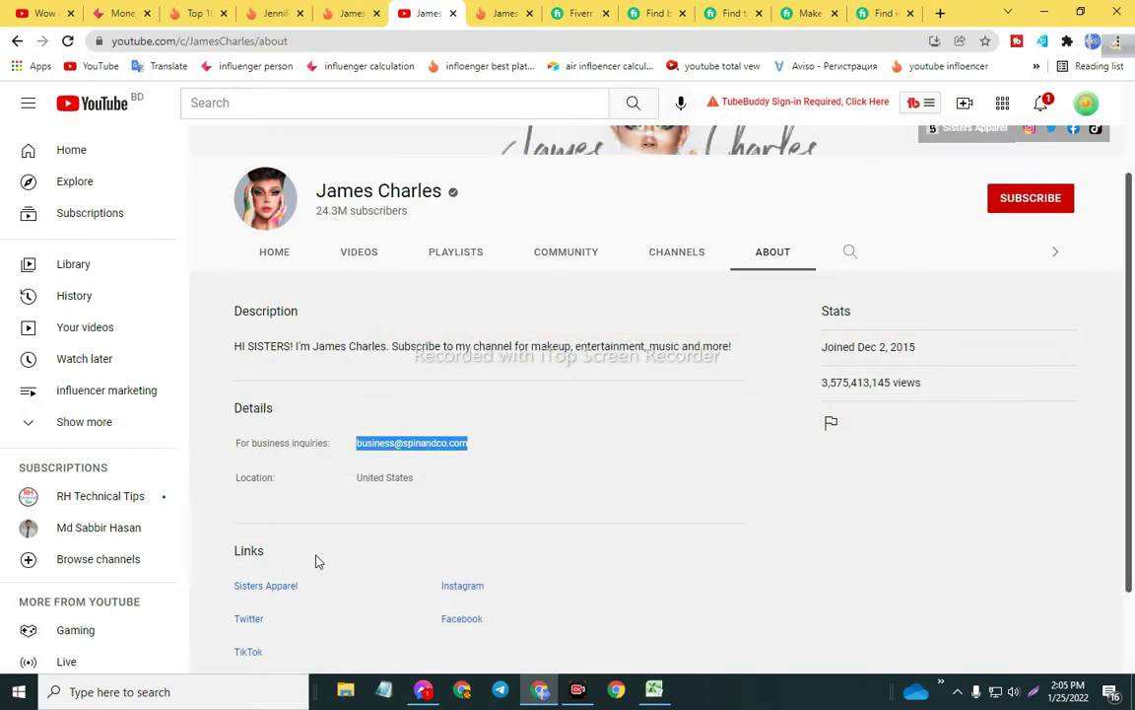
click(340, 471)
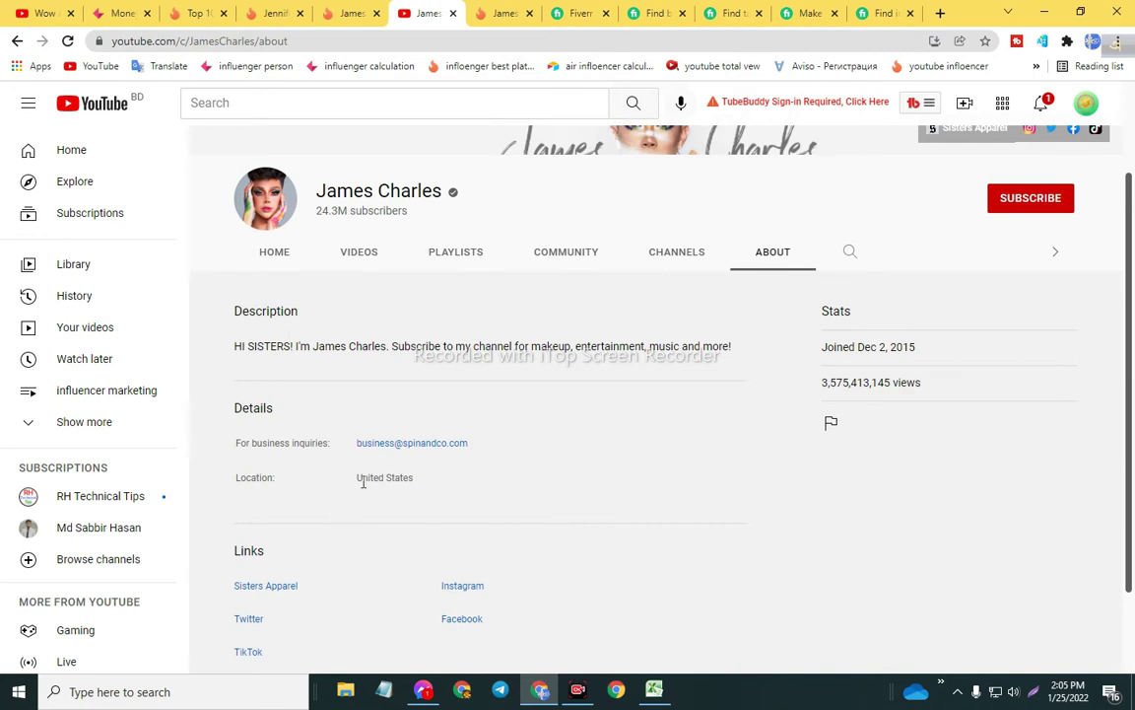
drag(346, 486, 419, 482)
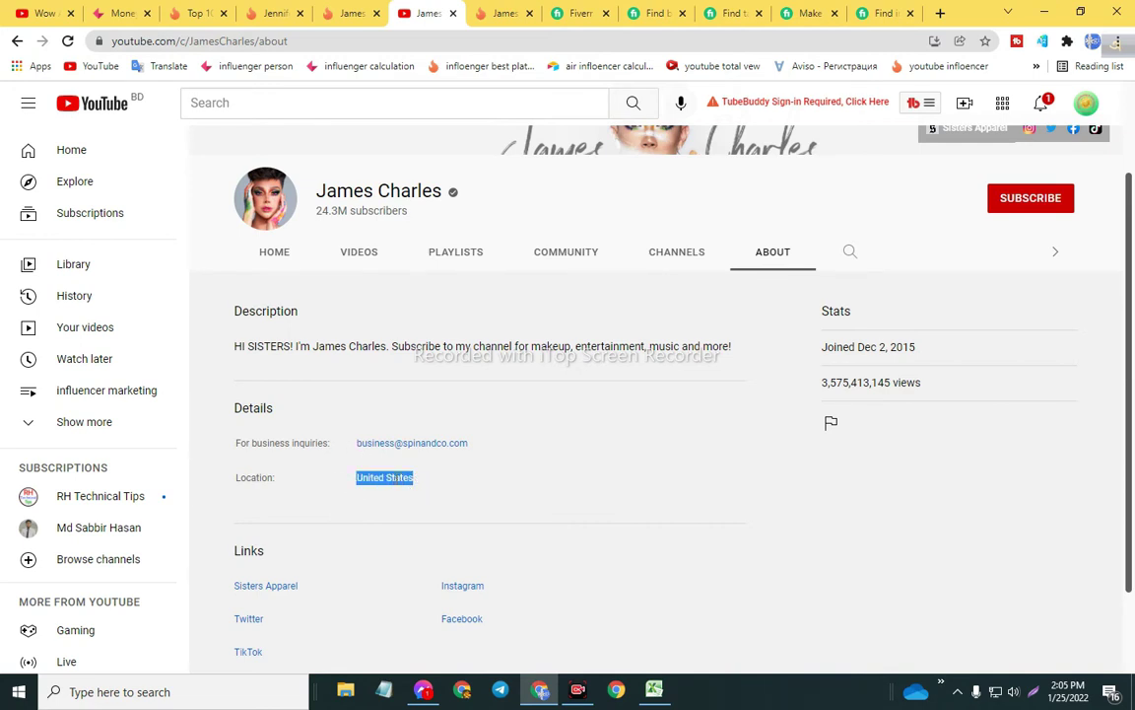
right_click(396, 477)
click(430, 492)
click(540, 487)
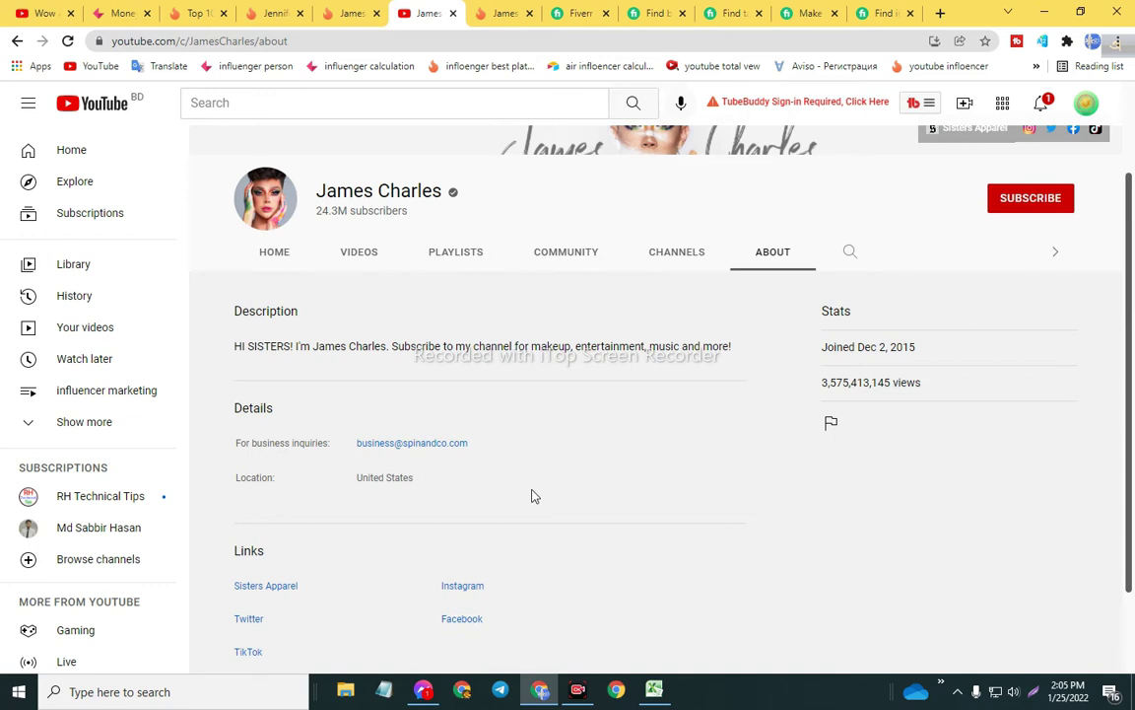
drag(236, 555, 275, 557)
click(654, 688)
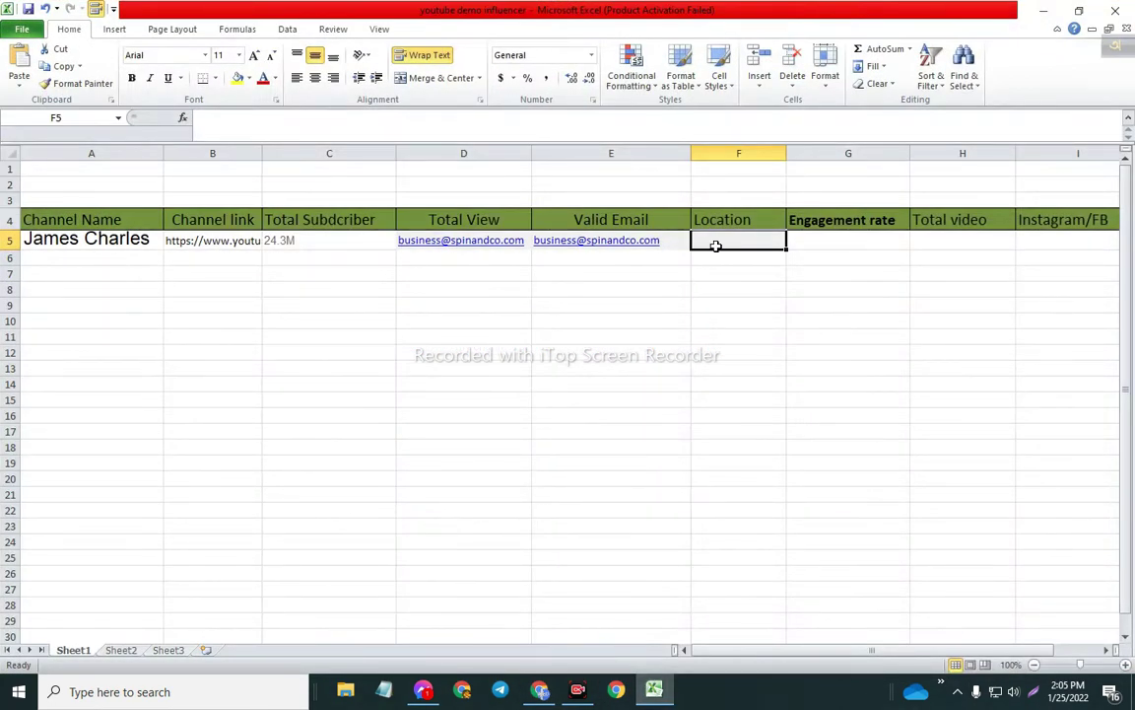
key(ctrl+v)
- Copy the 5.52% engagement rate from the HypeAuditor report into cell G5 in Excel, and increase row 5's height to fit
click(823, 243)
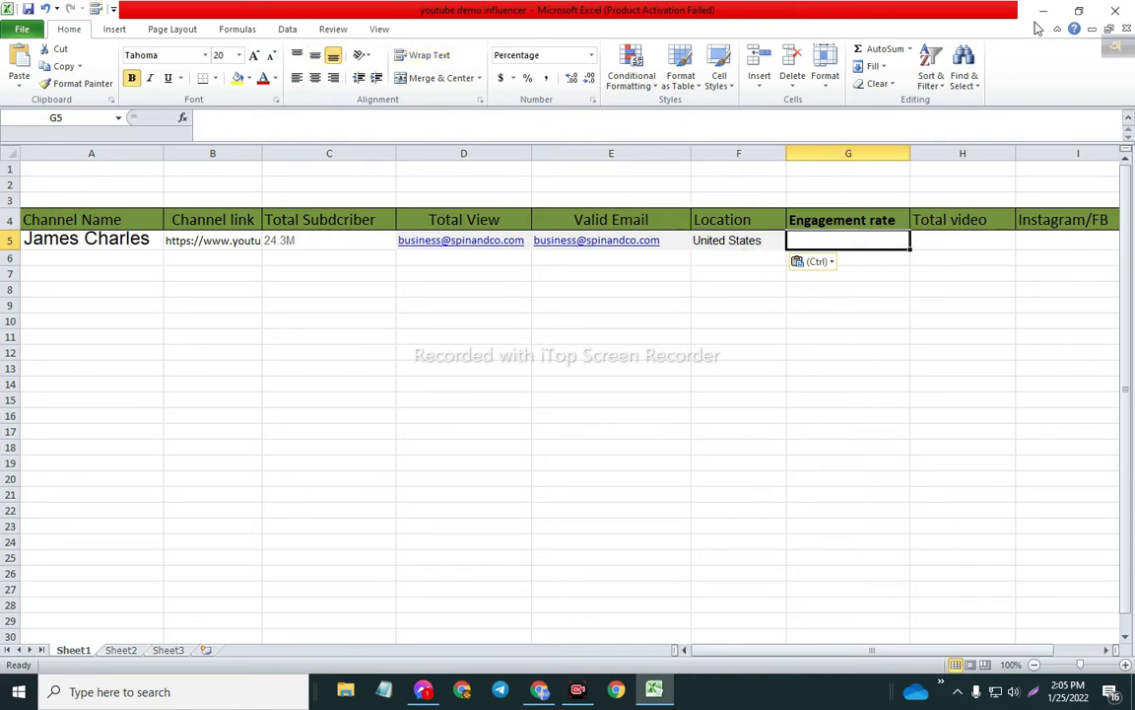
key(alt+Tab)
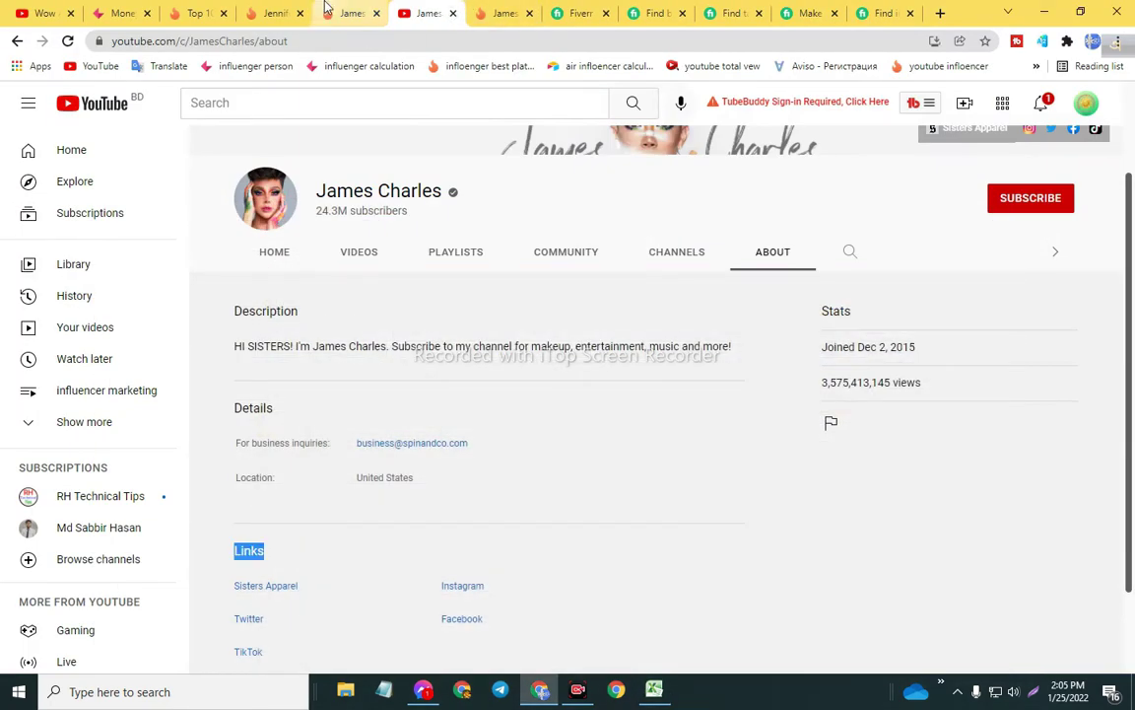
click(370, 10)
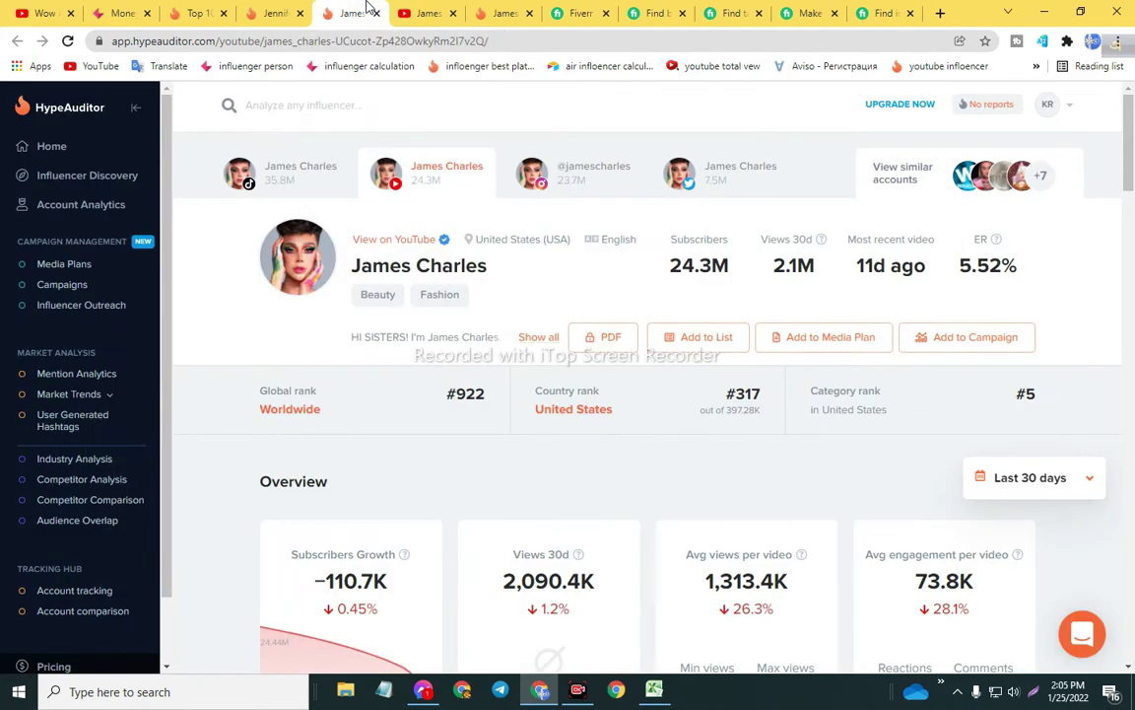
drag(958, 271, 1032, 273)
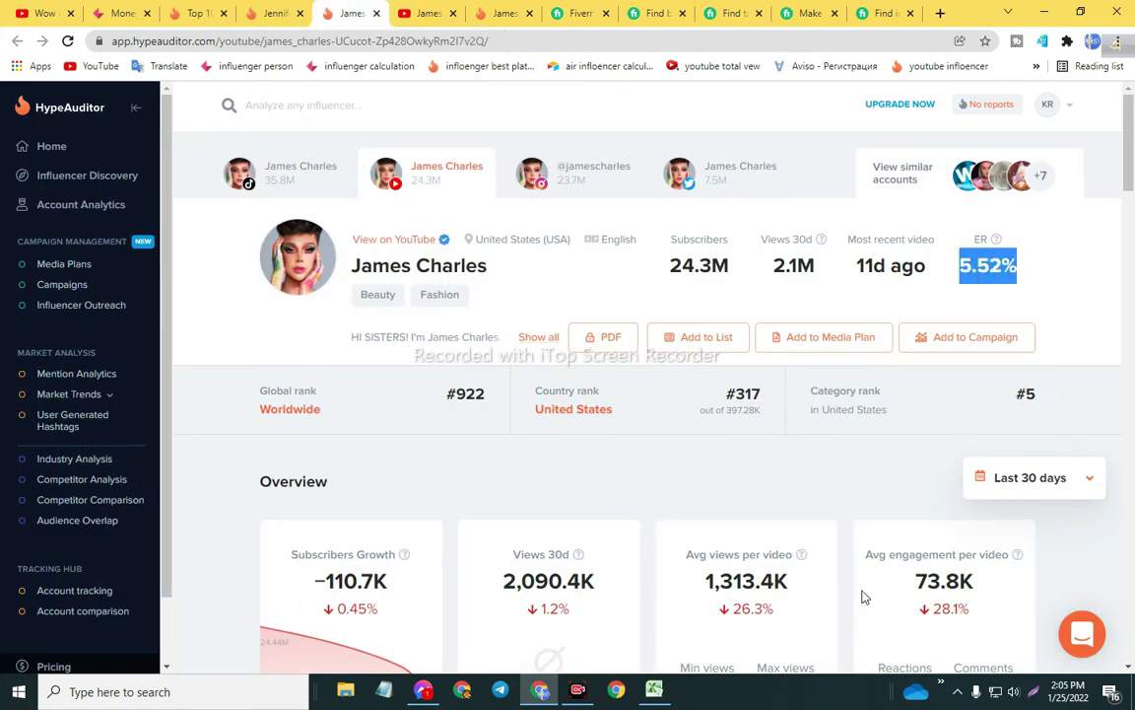
key(alt+Tab)
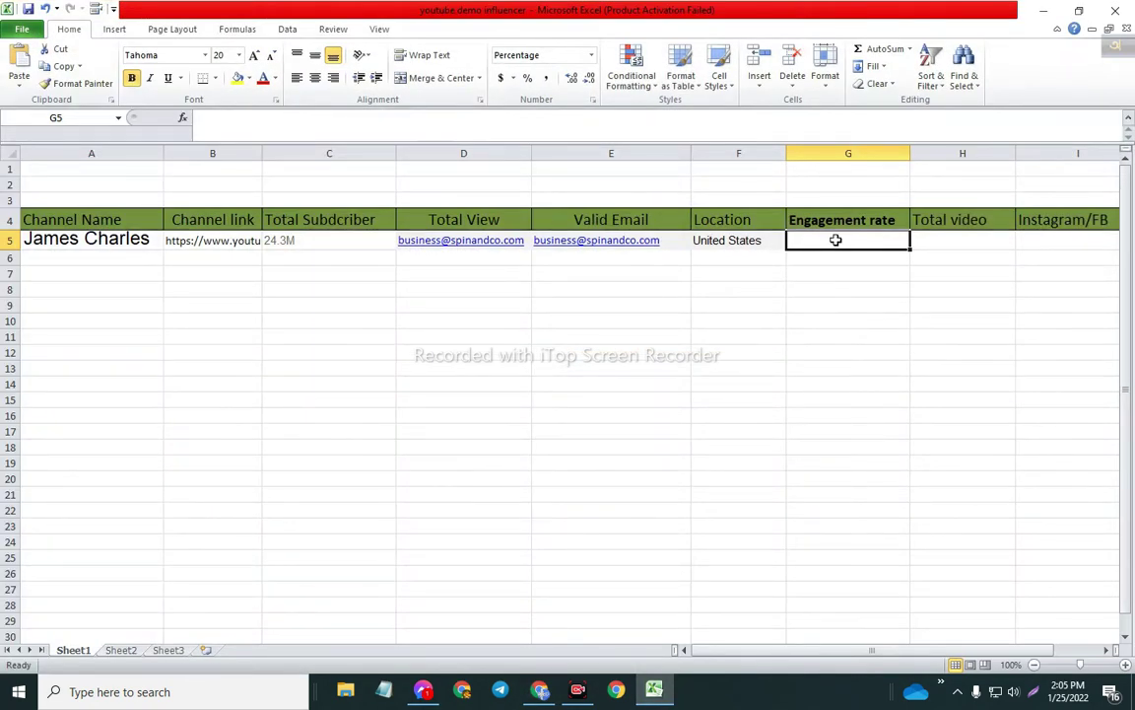
key(ctrl+v)
key(Tab)
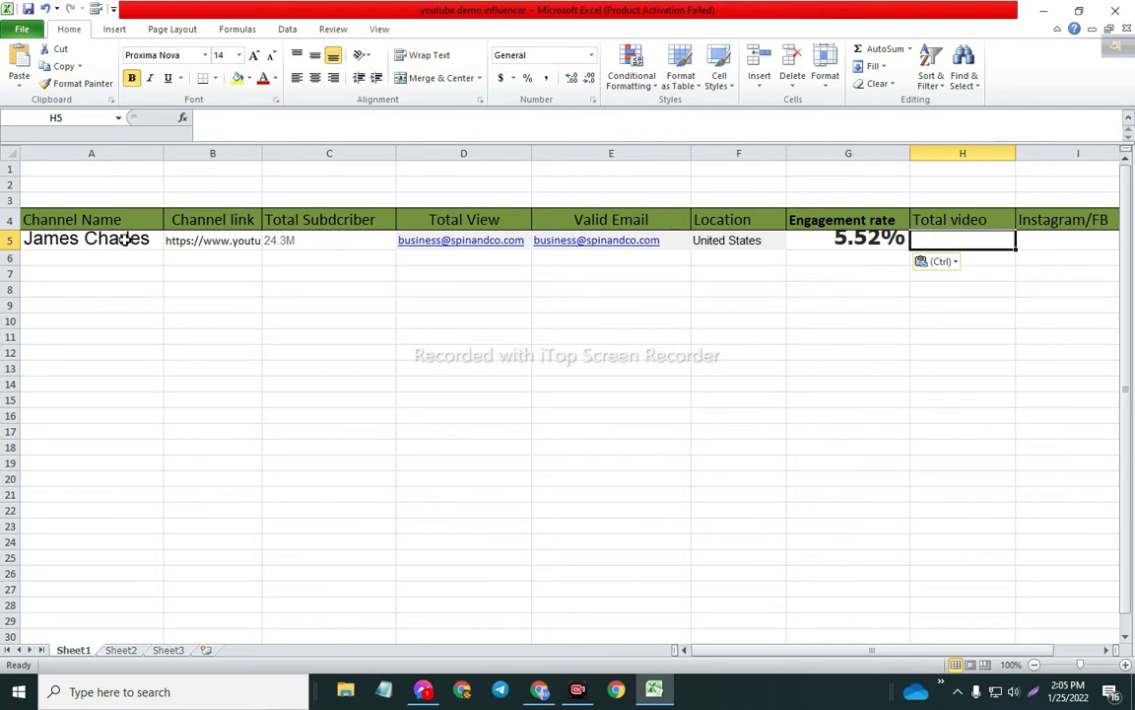
drag(5, 249, 6, 258)
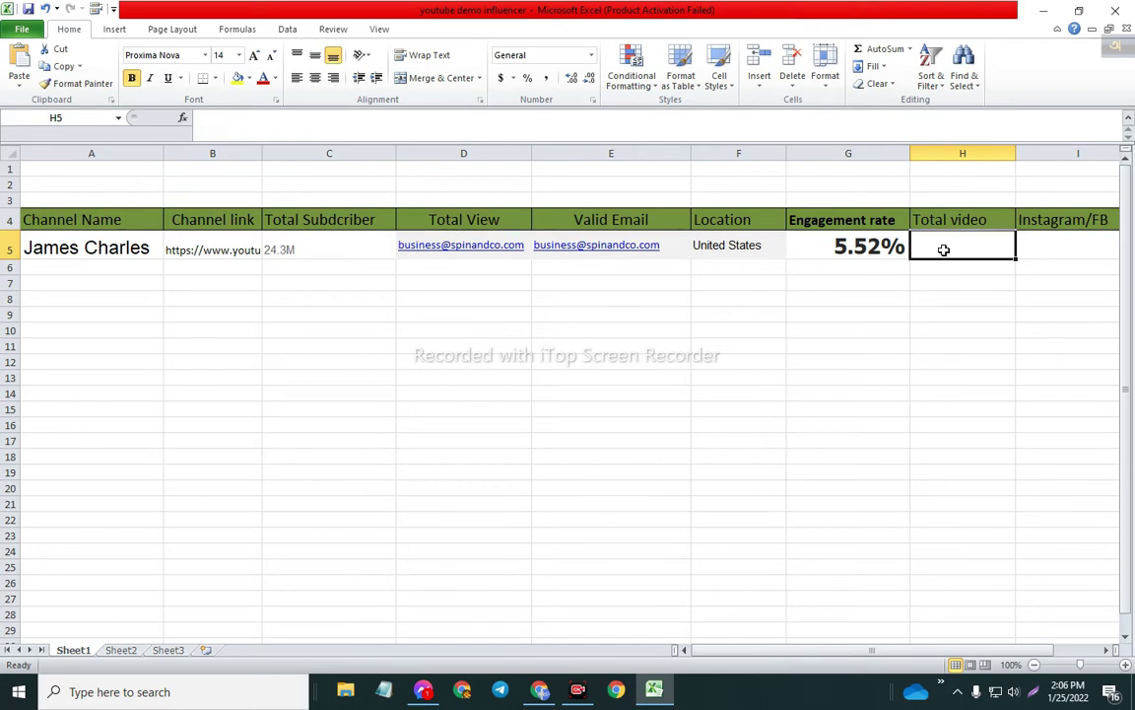
- Select the Instagram/FB cell I5 in Excel, and open the channel's Instagram profile from the YouTube About page
click(1025, 246)
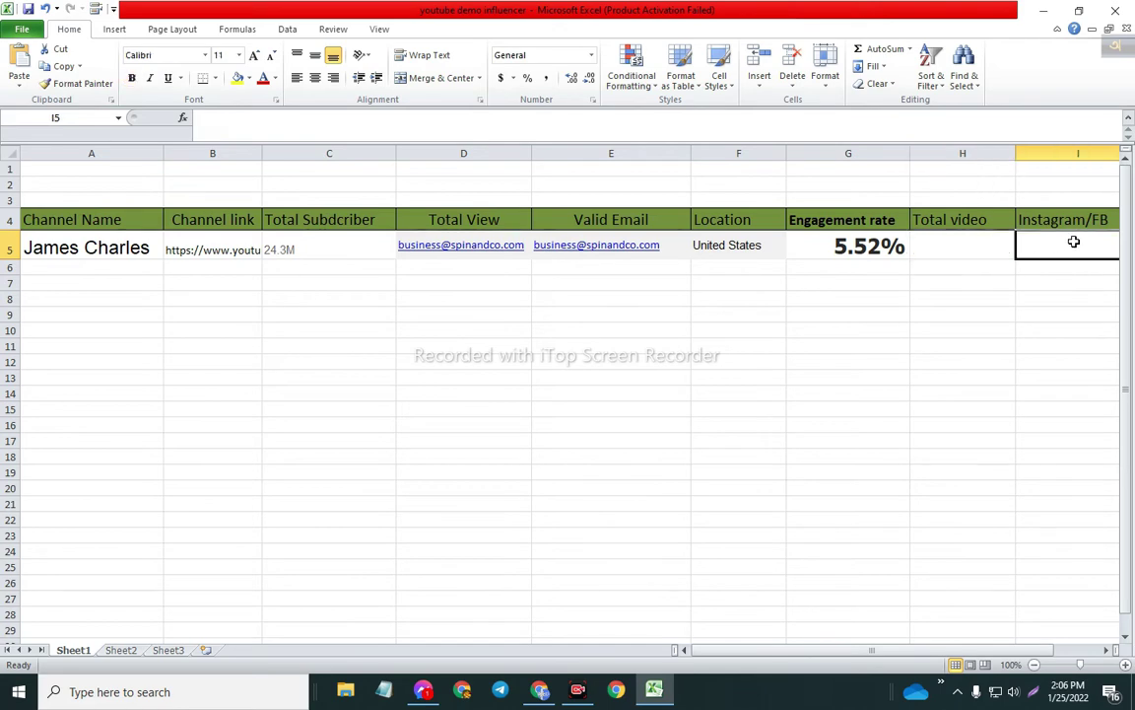
key(alt+Tab)
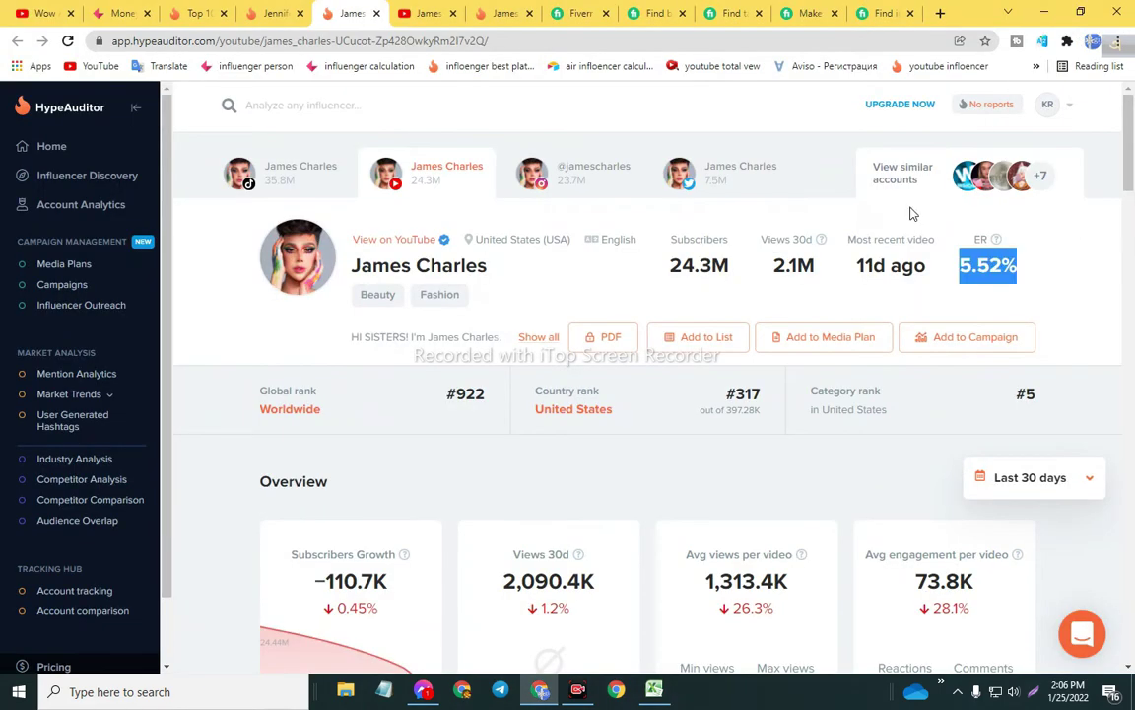
click(429, 13)
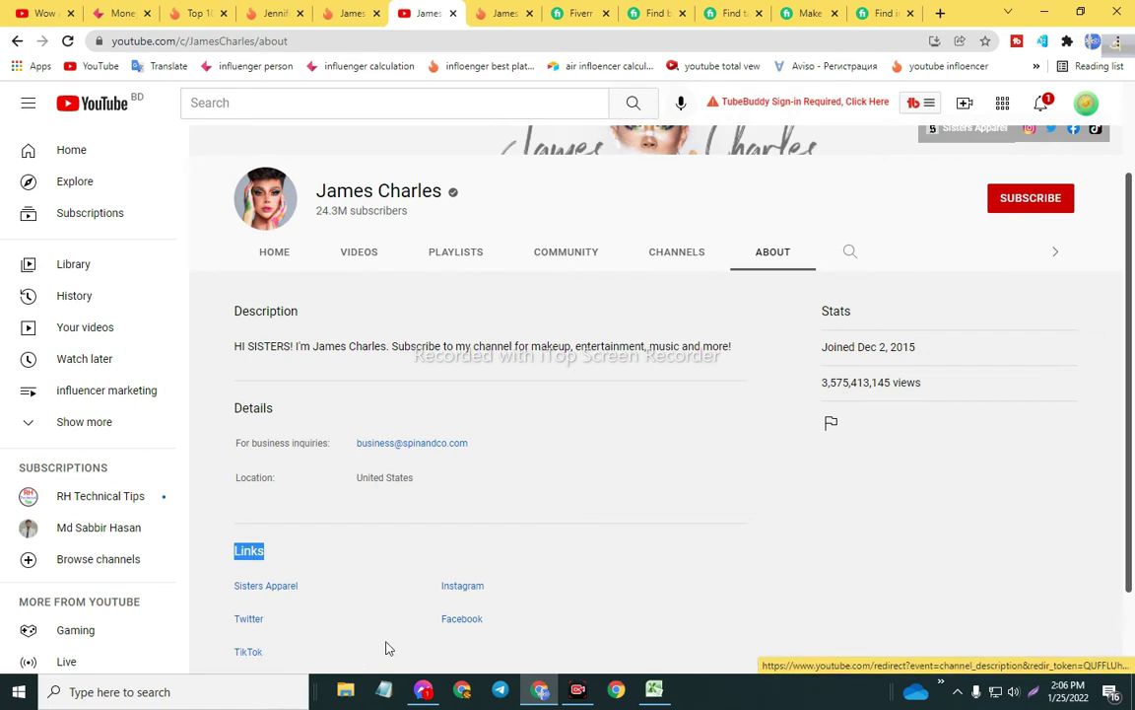
click(460, 590)
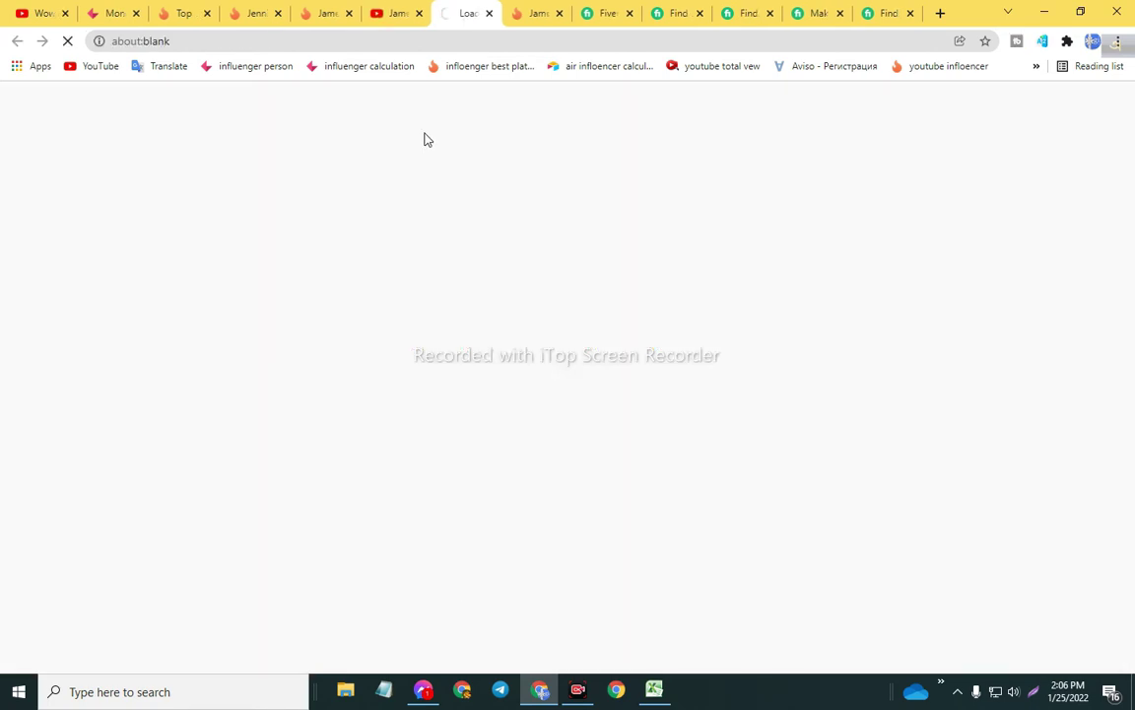
click(335, 40)
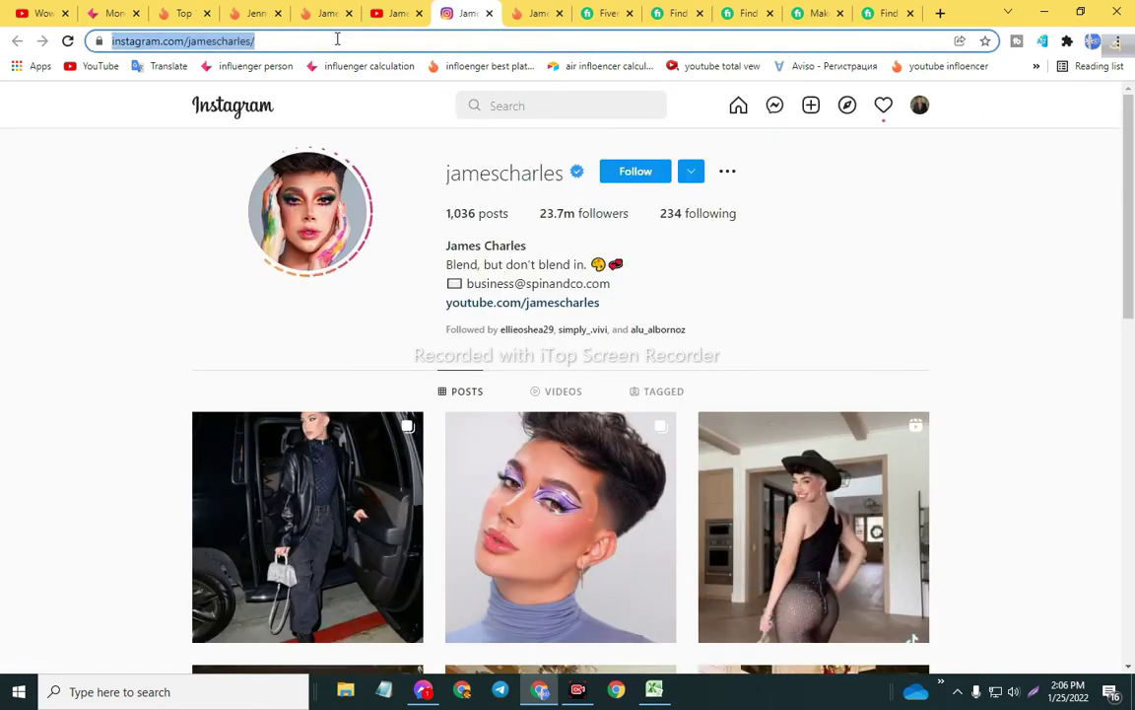
click(337, 41)
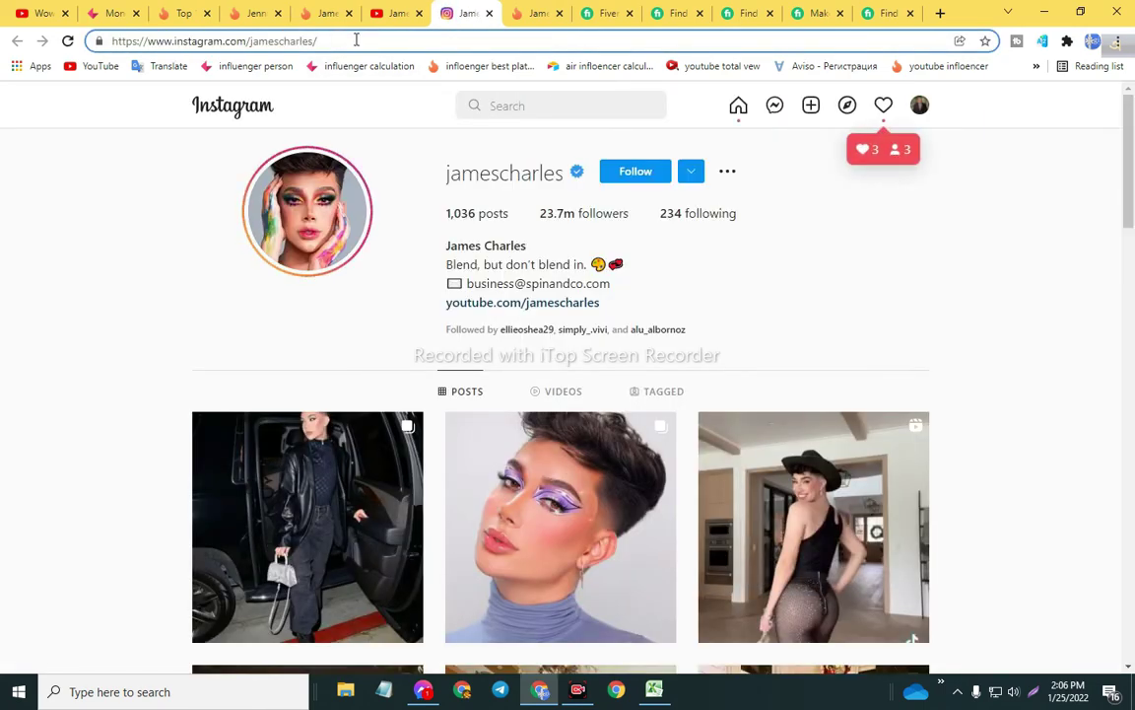
click(356, 40)
key(BackSpace)
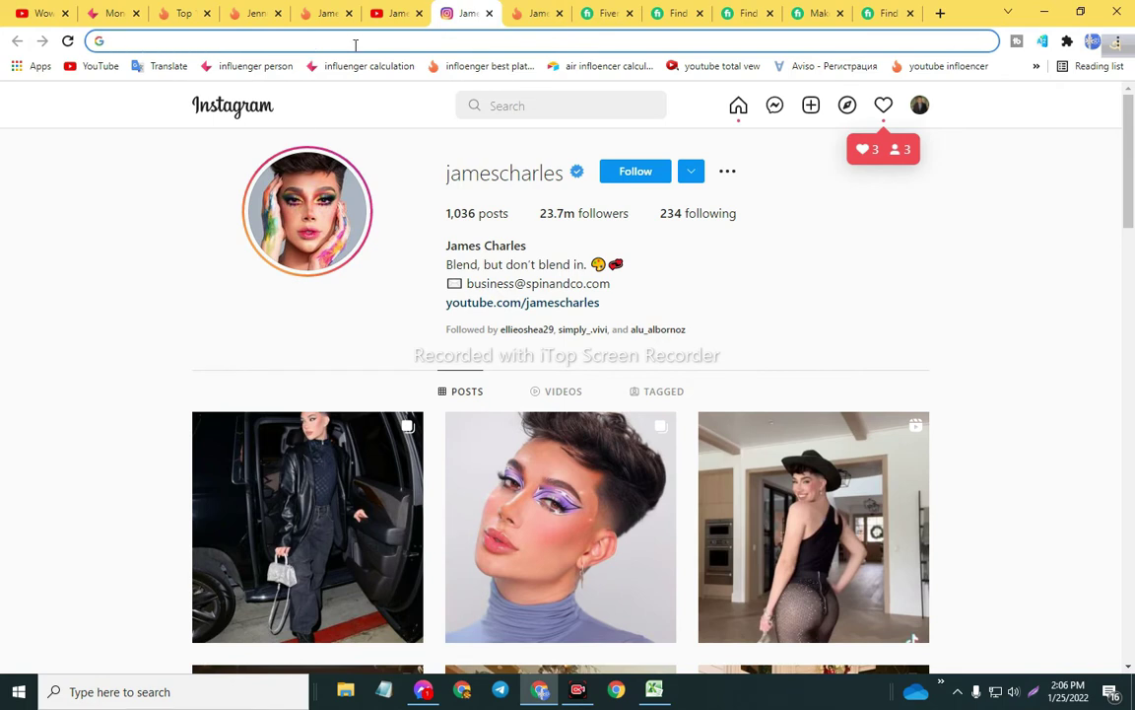
click(139, 94)
click(236, 36)
click(67, 40)
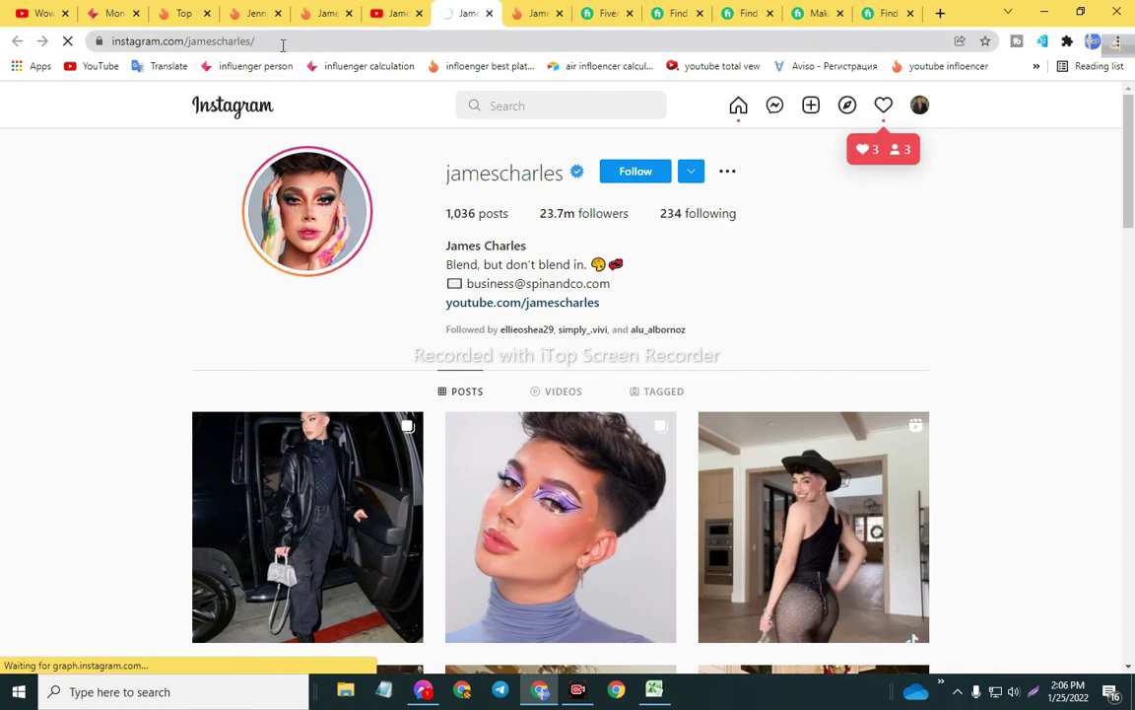
click(332, 41)
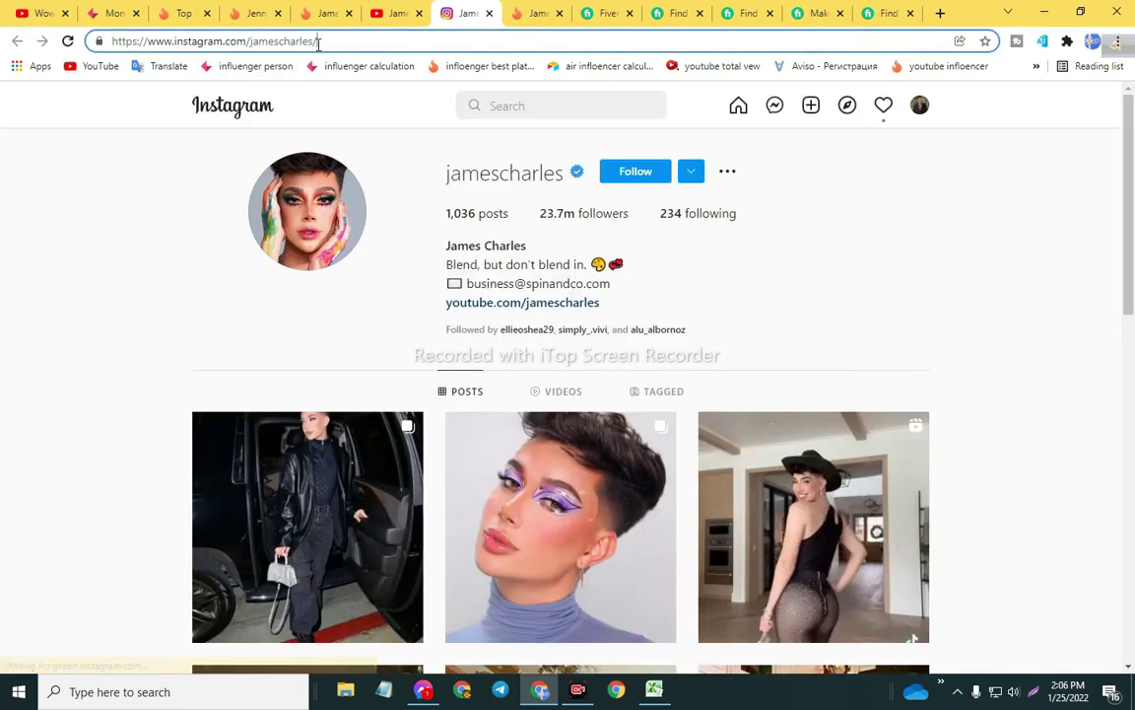
click(332, 49)
key(ctrl+c)
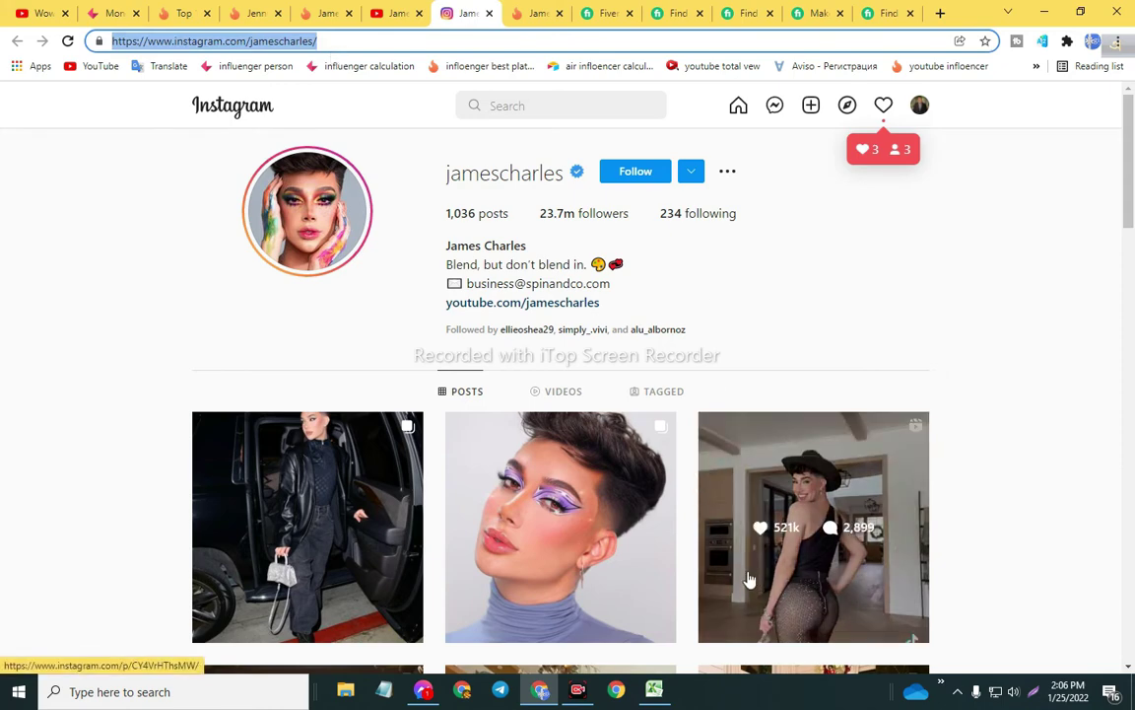
click(654, 689)
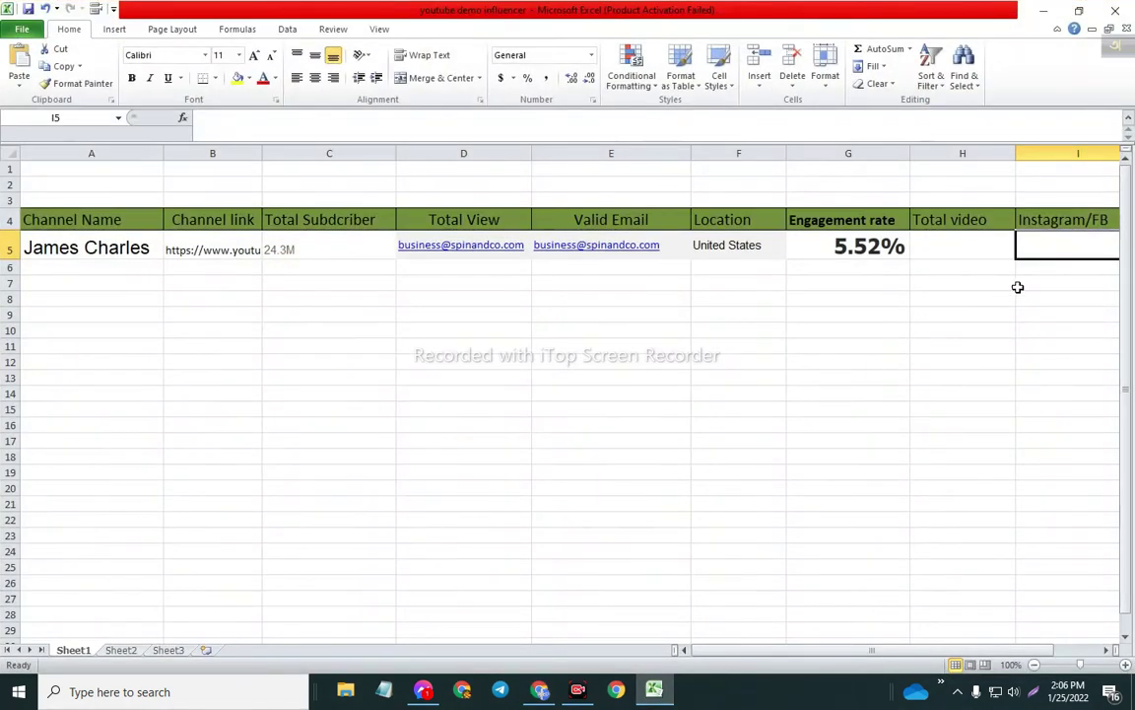
key(ctrl+v)
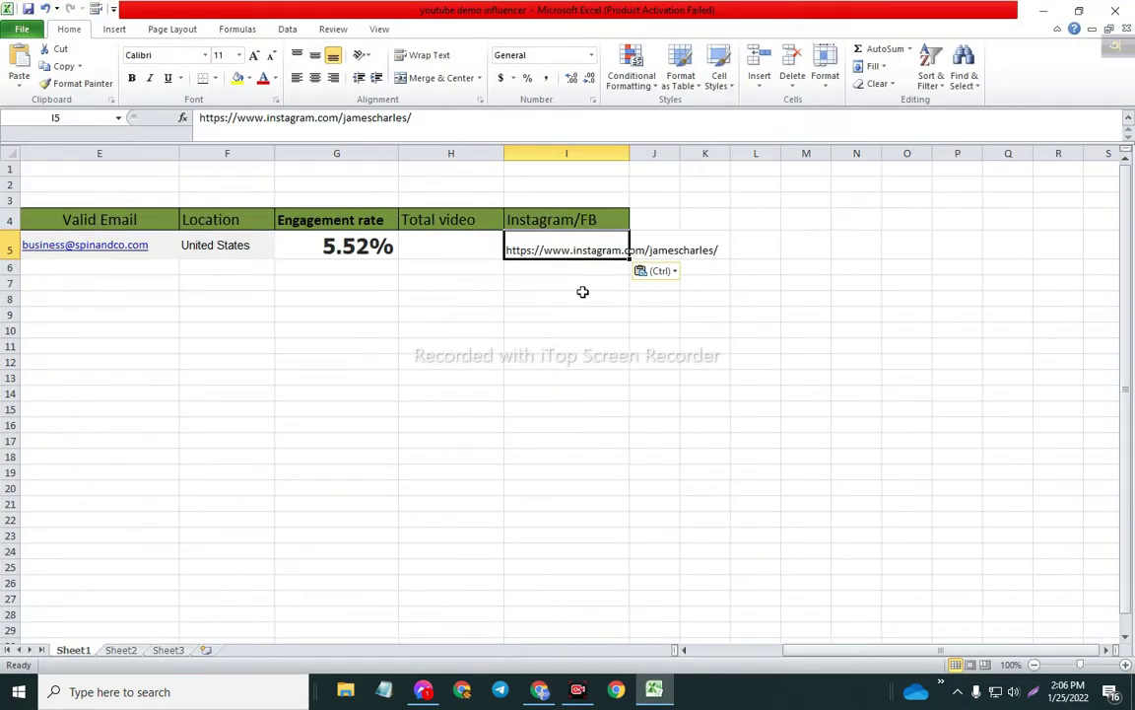
- Select the Total video cell H5 in Excel
click(443, 245)
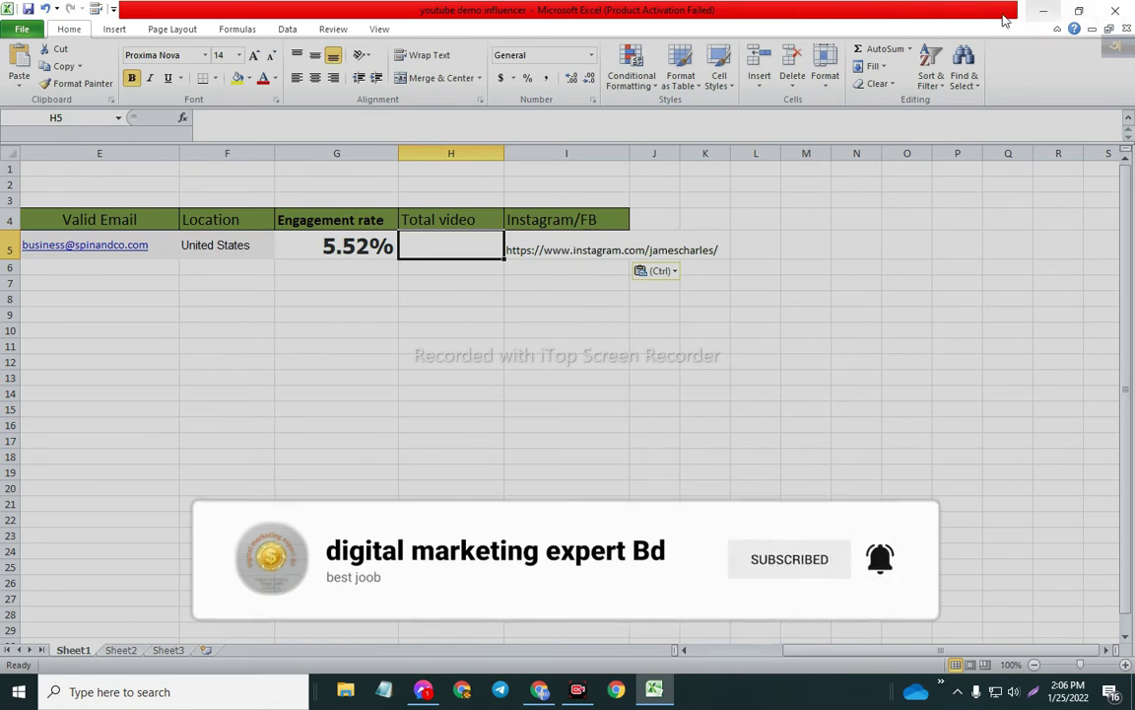
double_click(922, 13)
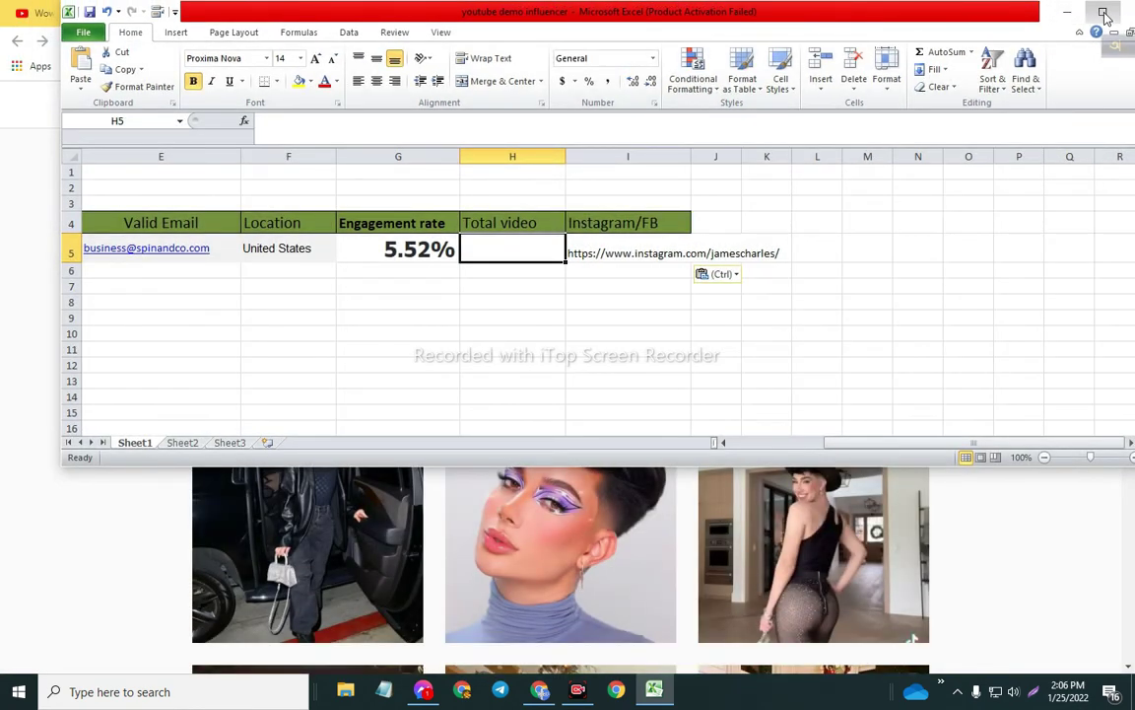
double_click(952, 12)
key(Down)
key(Down)
key(Down)
key(Down)
key(Down)
click(451, 246)
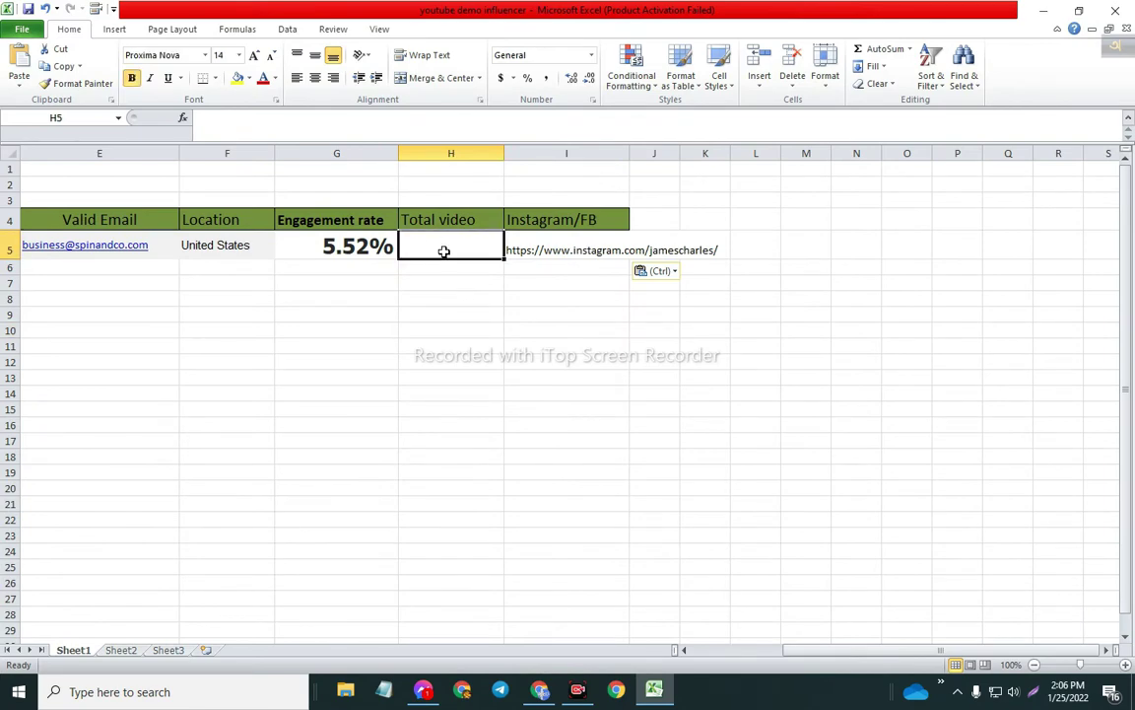
- Switch to the Influencer Marketing Hub page in the browser, expand Influencer Tools and collapse its Instagram group
click(1042, 11)
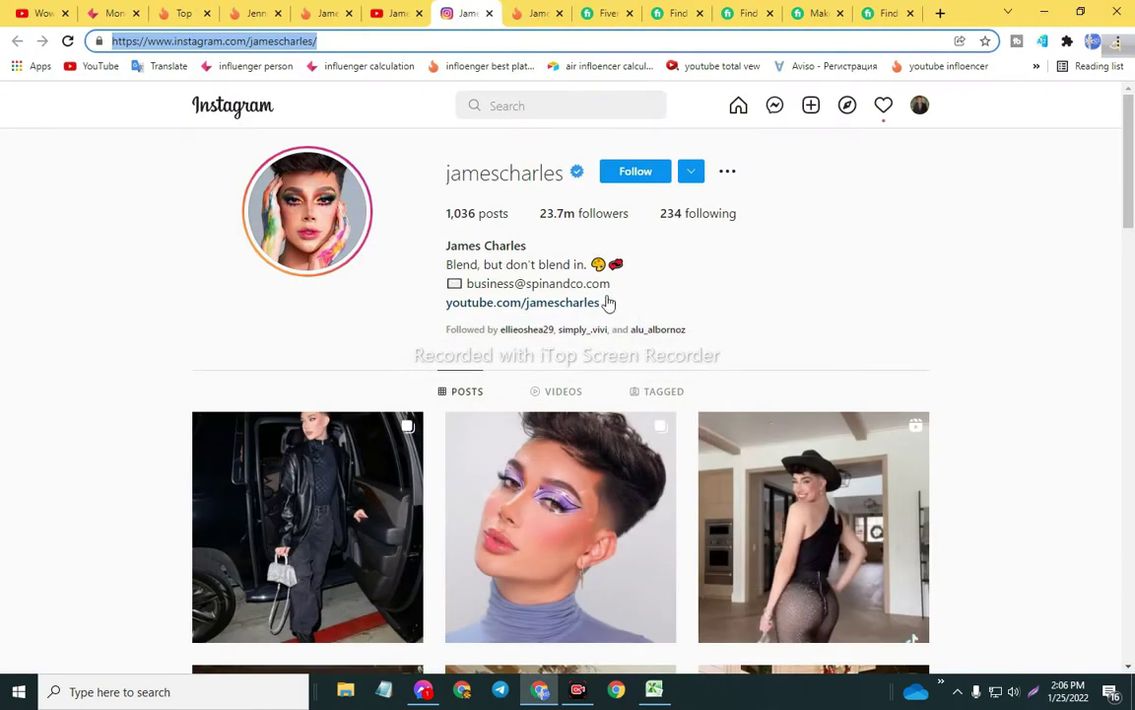
click(110, 10)
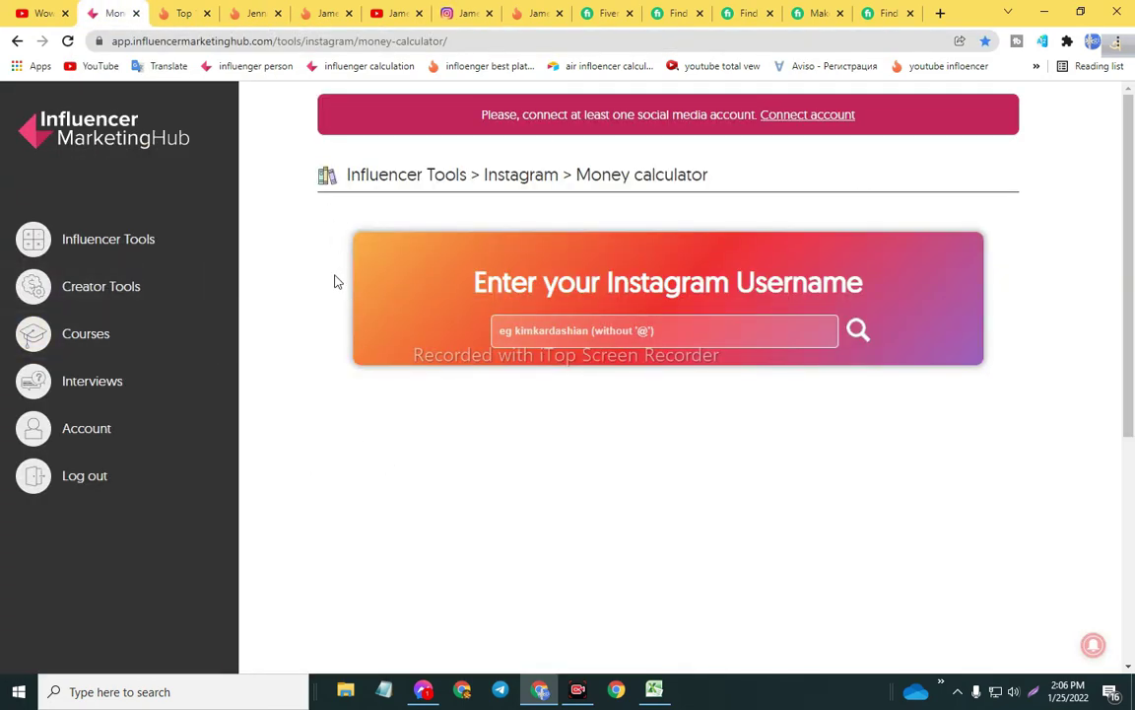
drag(334, 281, 412, 375)
click(388, 441)
click(123, 250)
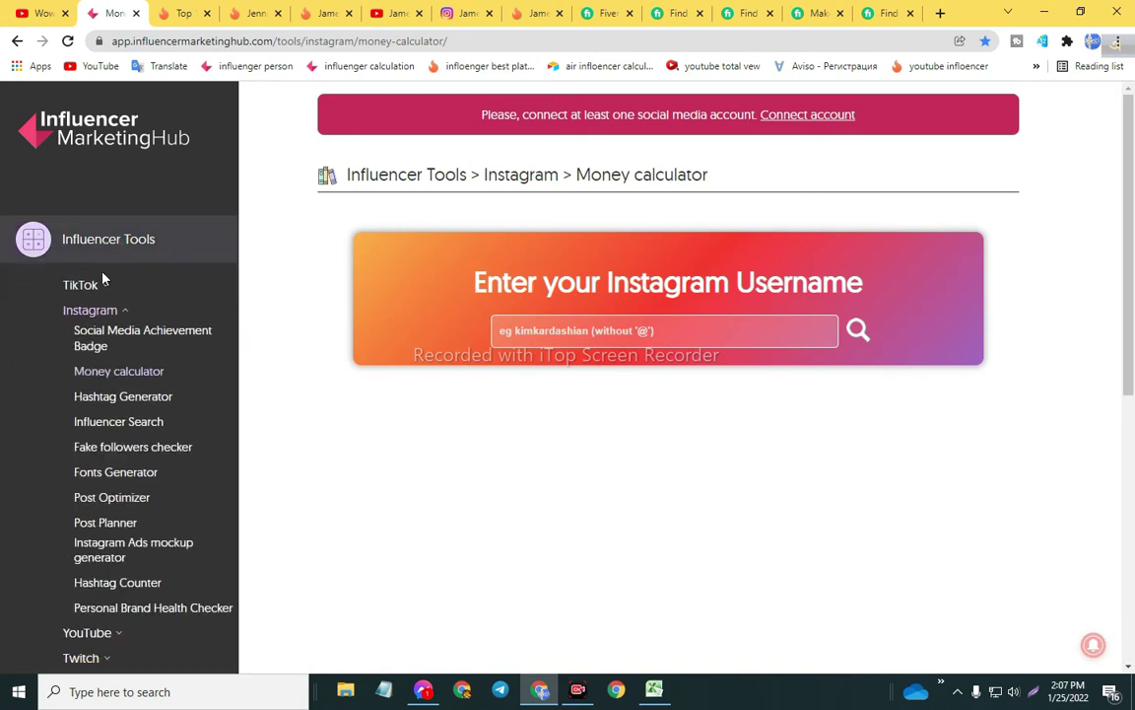
click(124, 312)
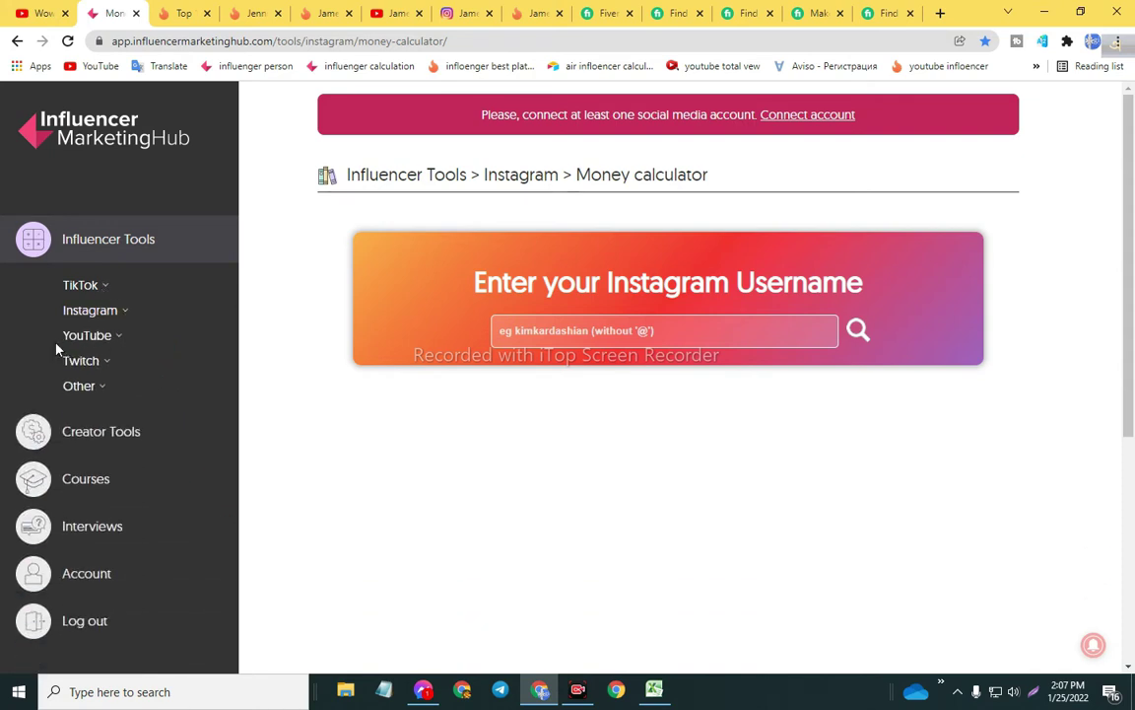
click(1060, 654)
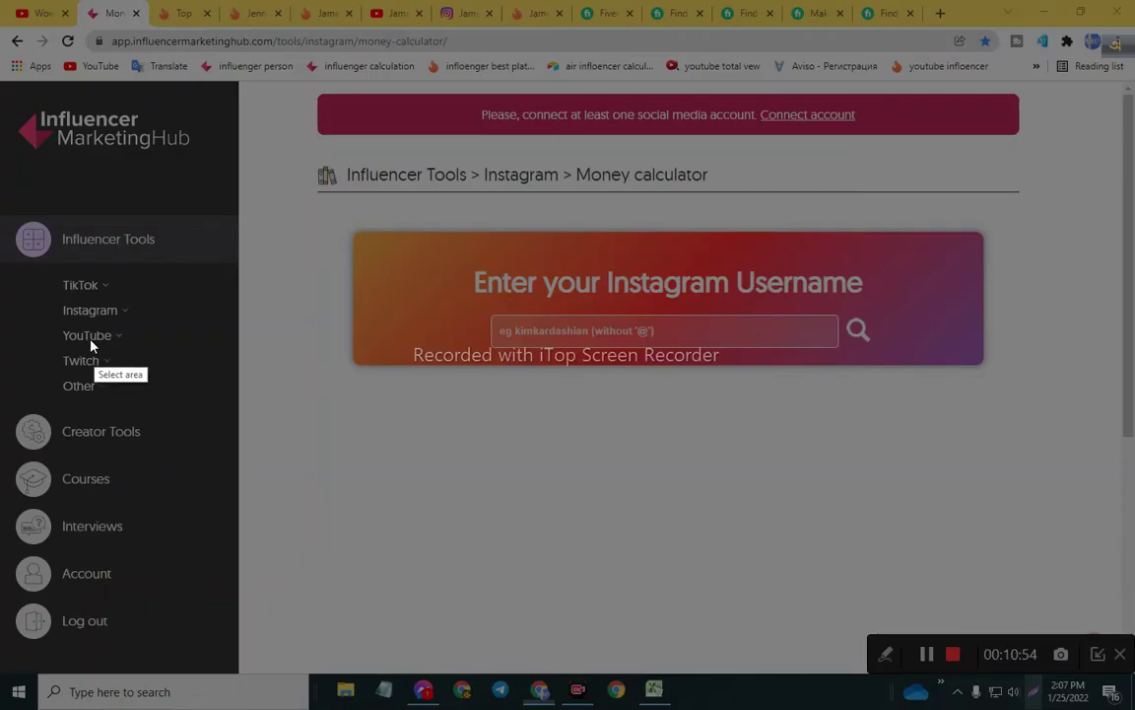
drag(40, 294, 124, 332)
double_click(124, 328)
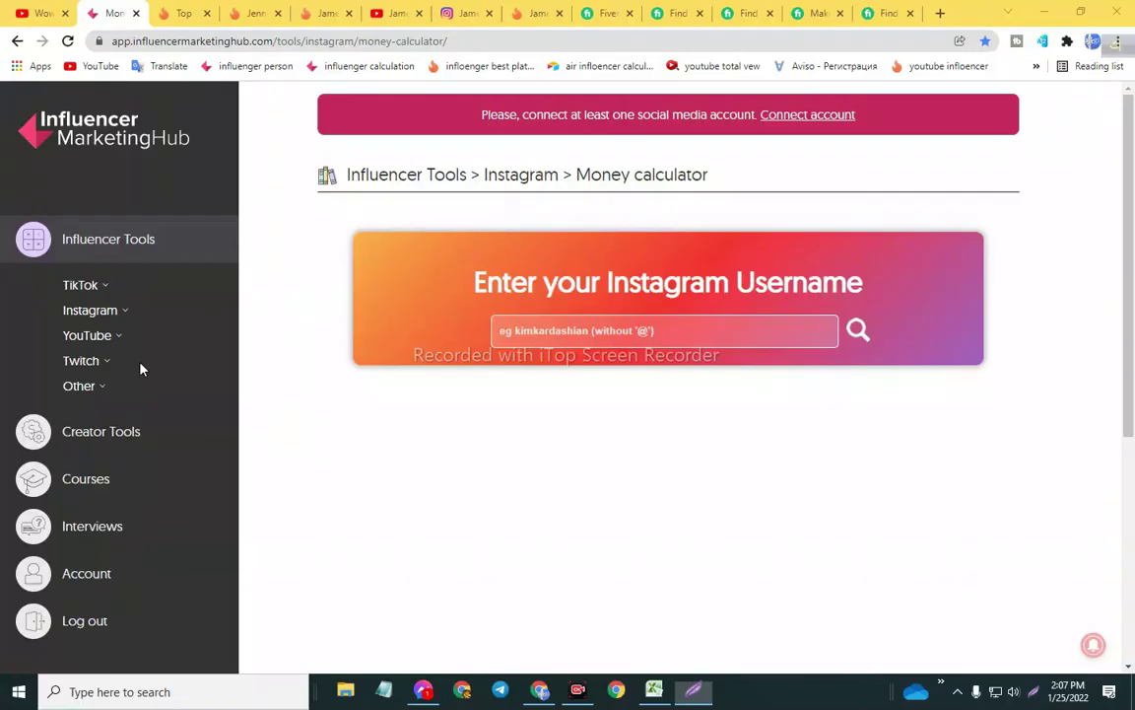
- Open the YouTube Channel Analytics tool in Influencer Marketing Hub
click(115, 337)
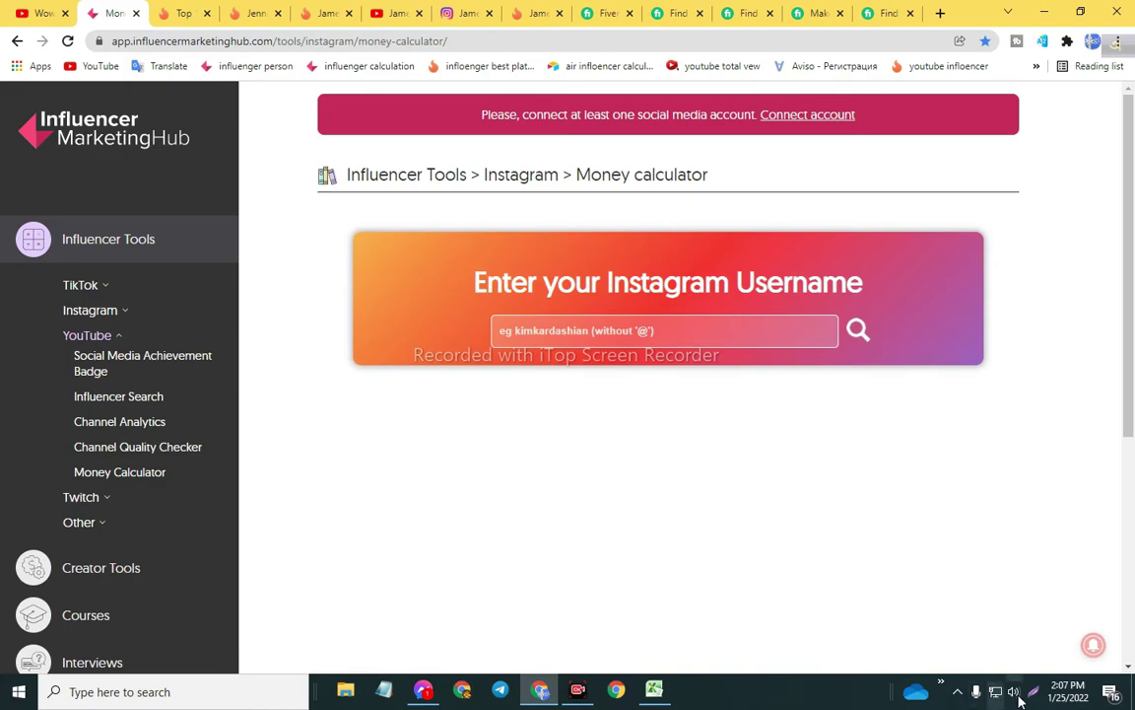
key(F11)
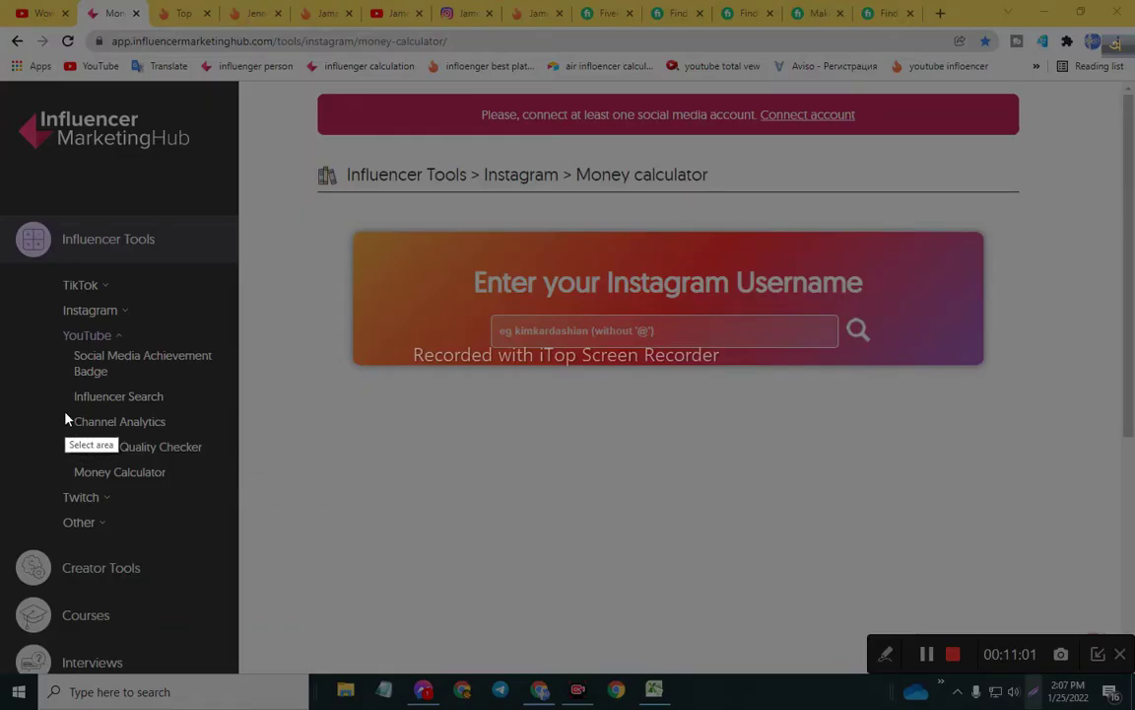
drag(65, 411, 184, 433)
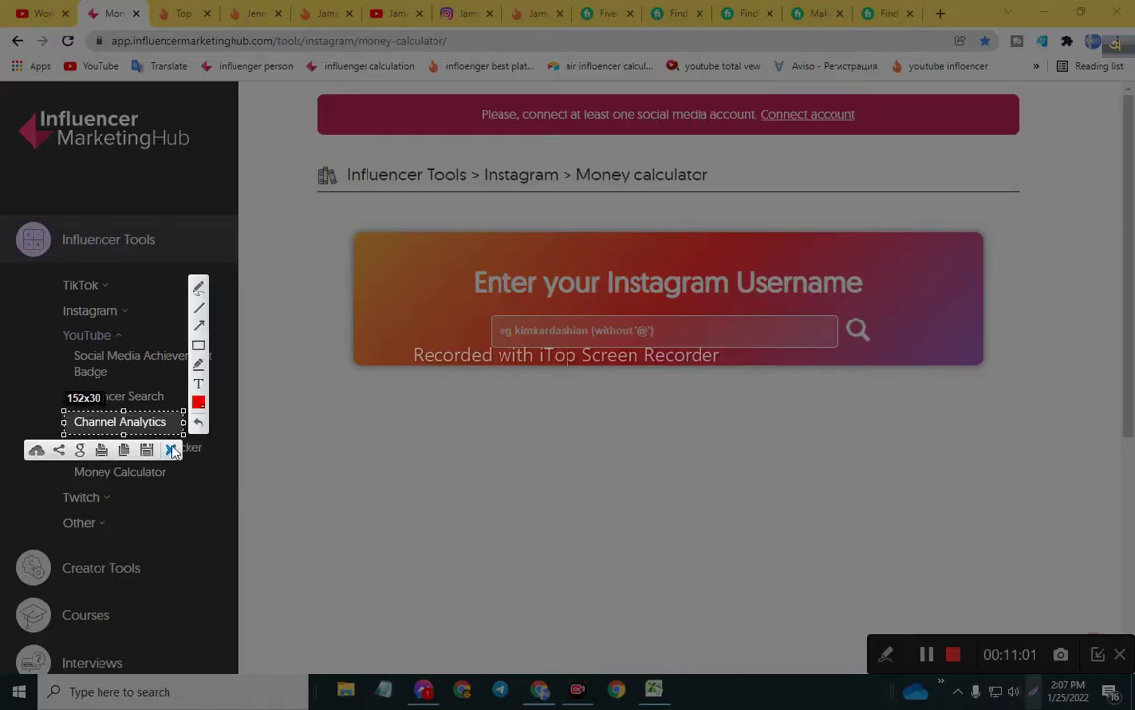
key(Escape)
click(144, 424)
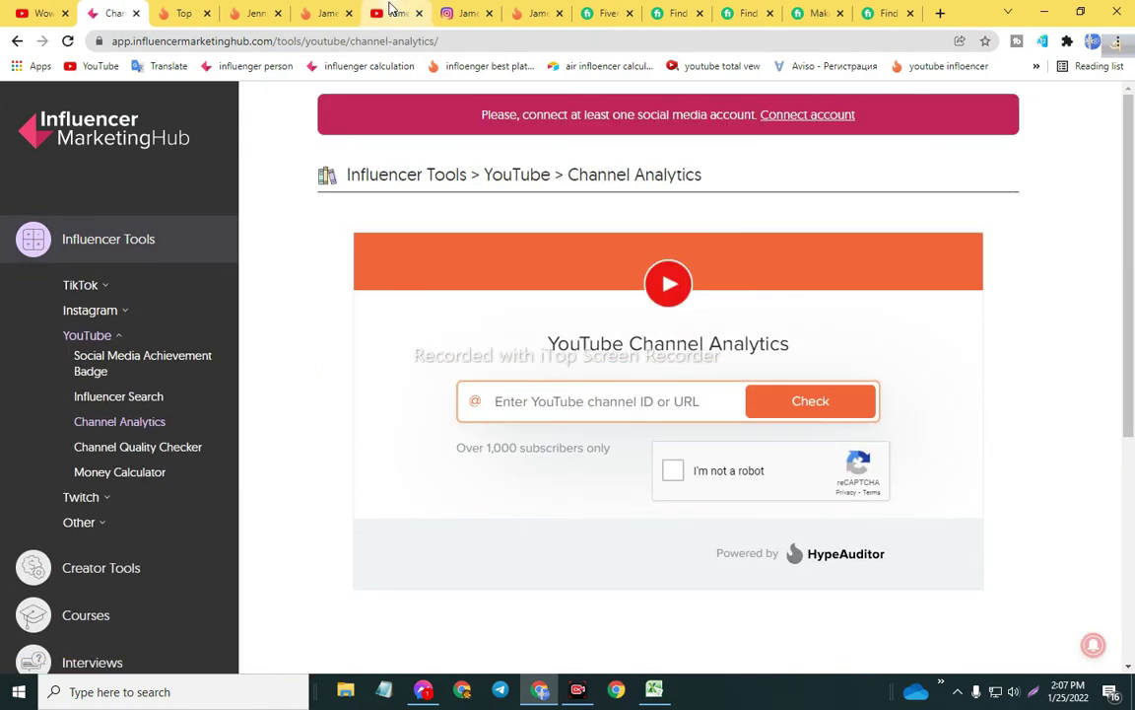
- Copy the URL of the James Charles YouTube channel's home page, and pause the featured video
click(391, 12)
click(328, 40)
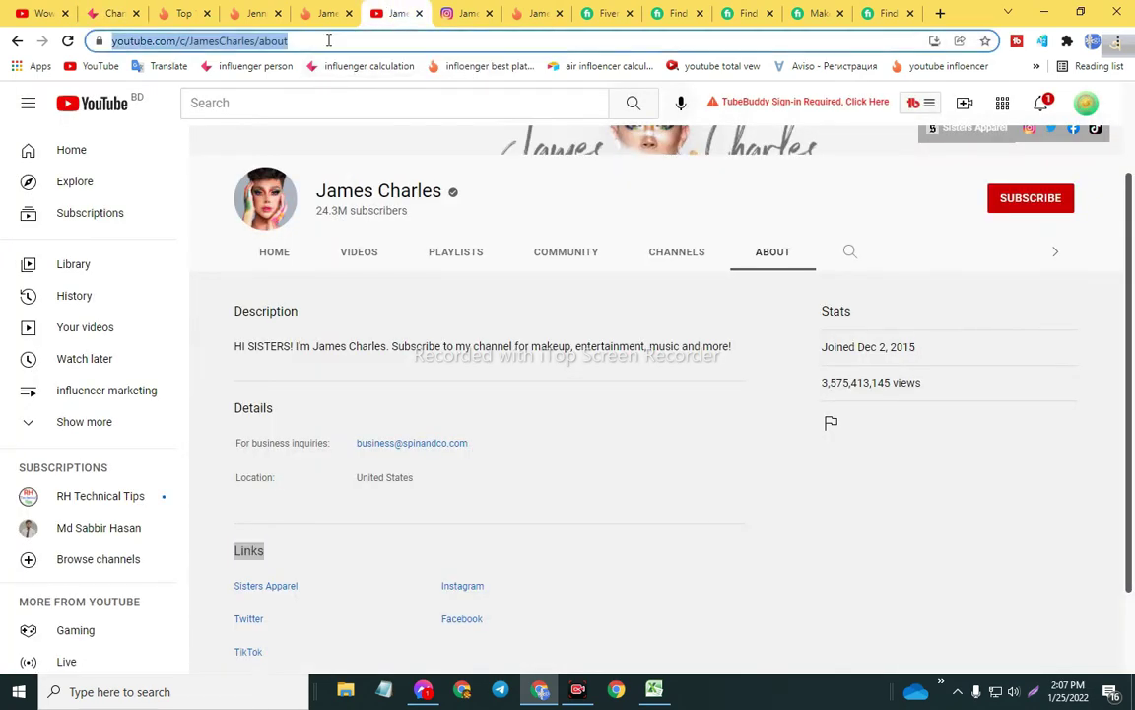
click(328, 41)
click(276, 253)
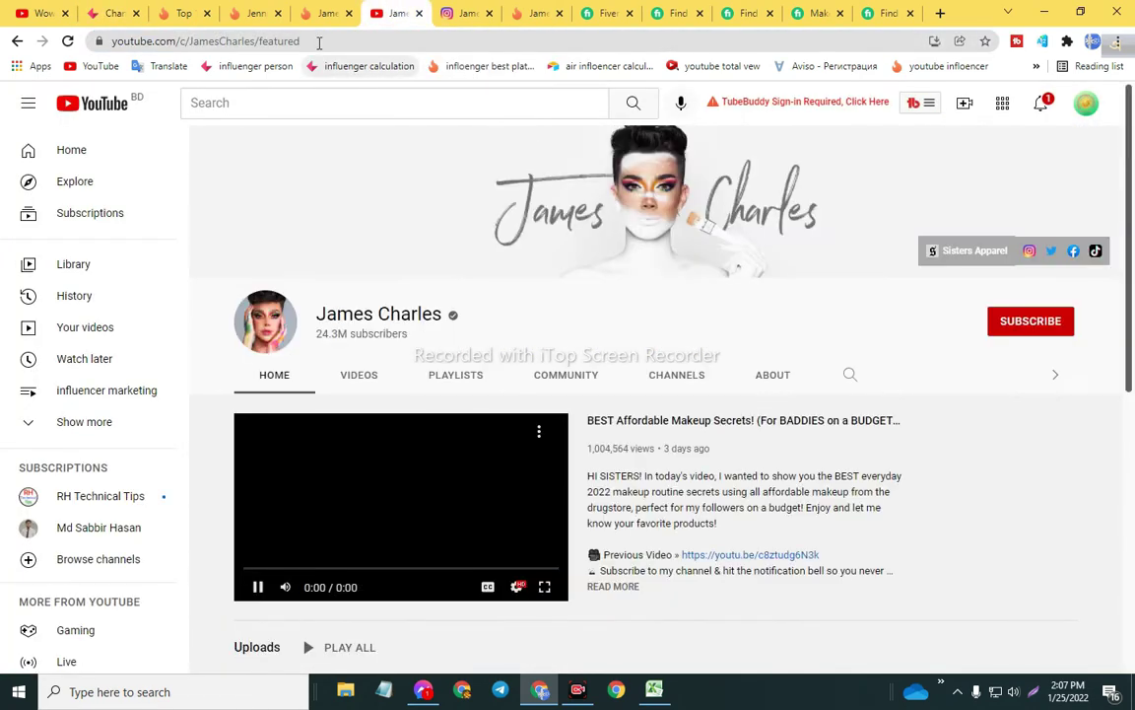
click(325, 41)
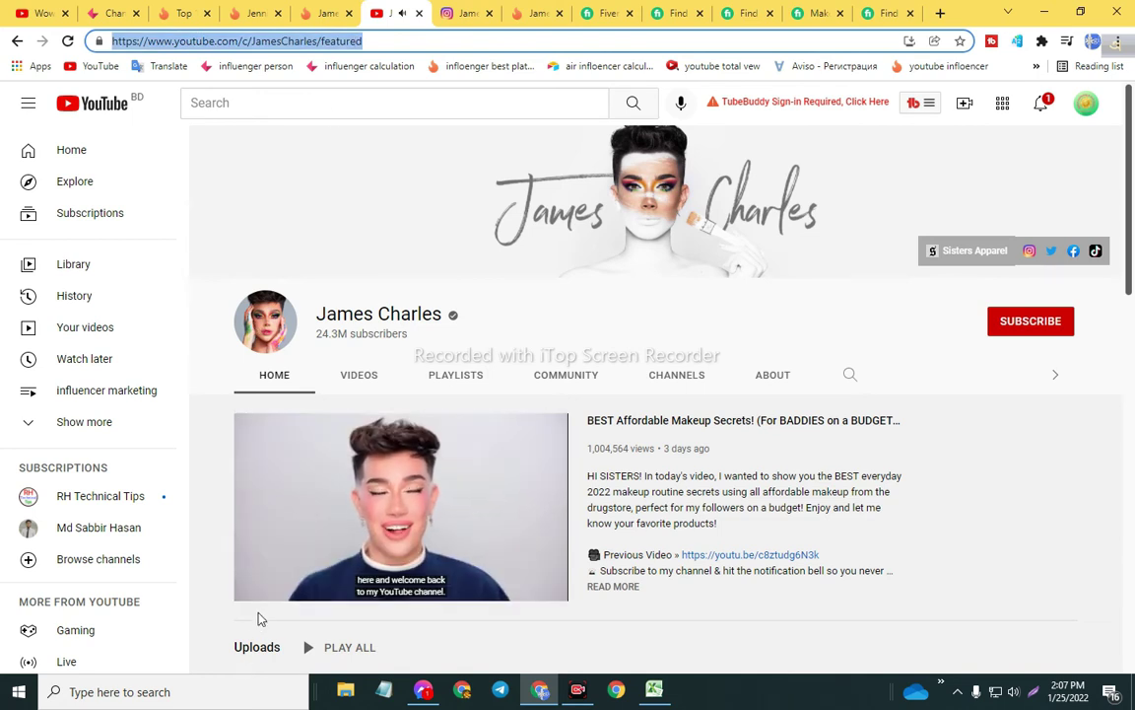
click(260, 588)
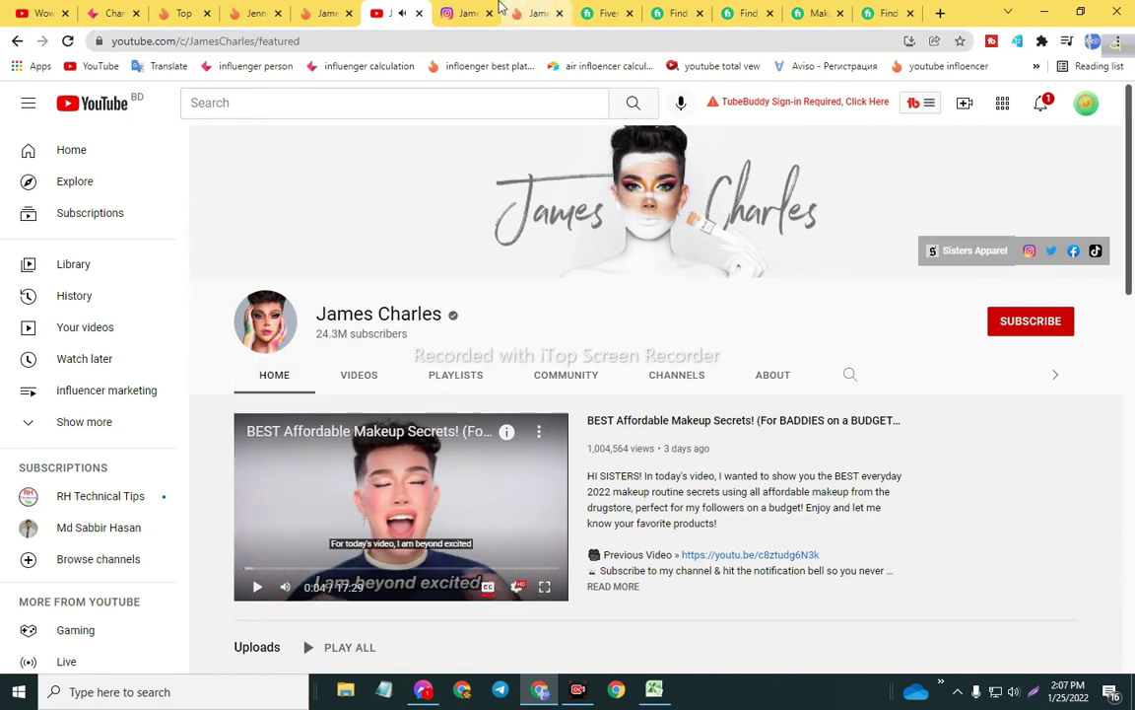
click(104, 12)
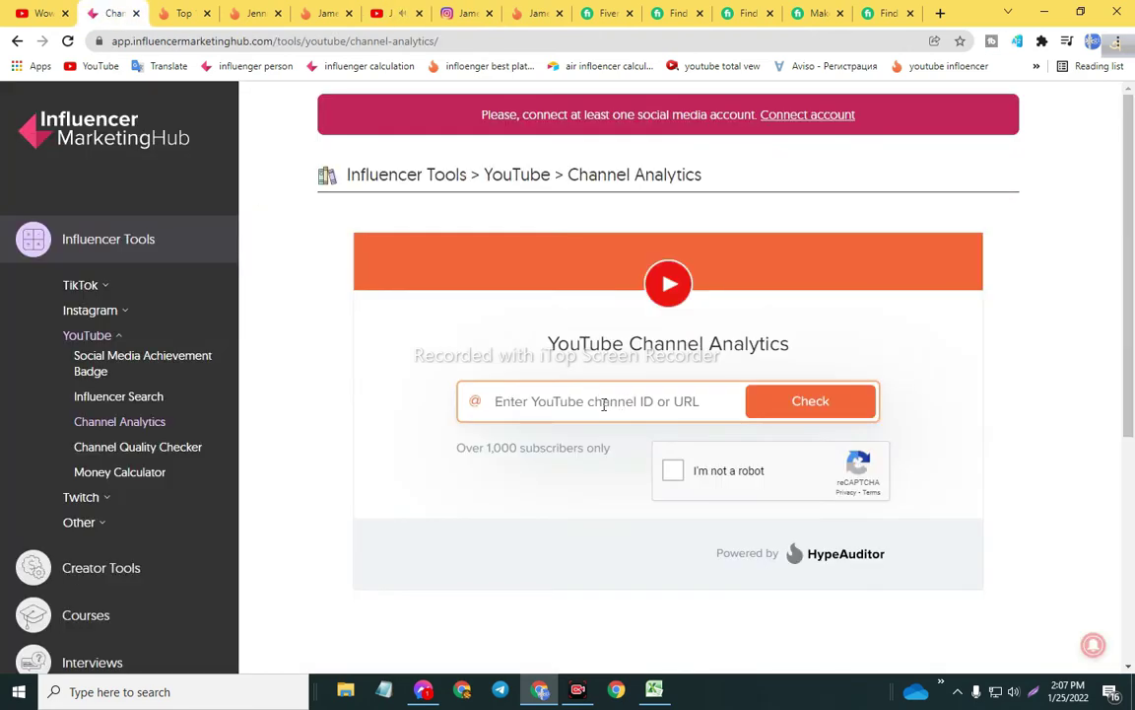
click(569, 398)
key(ctrl+v)
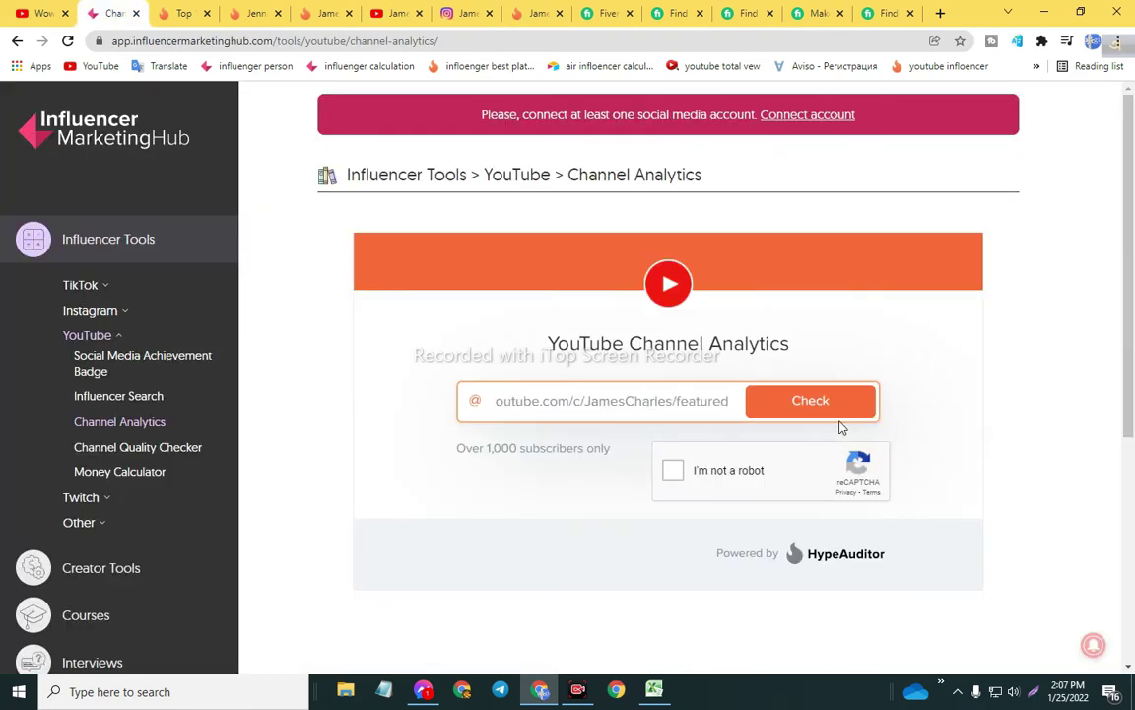
click(674, 474)
click(673, 463)
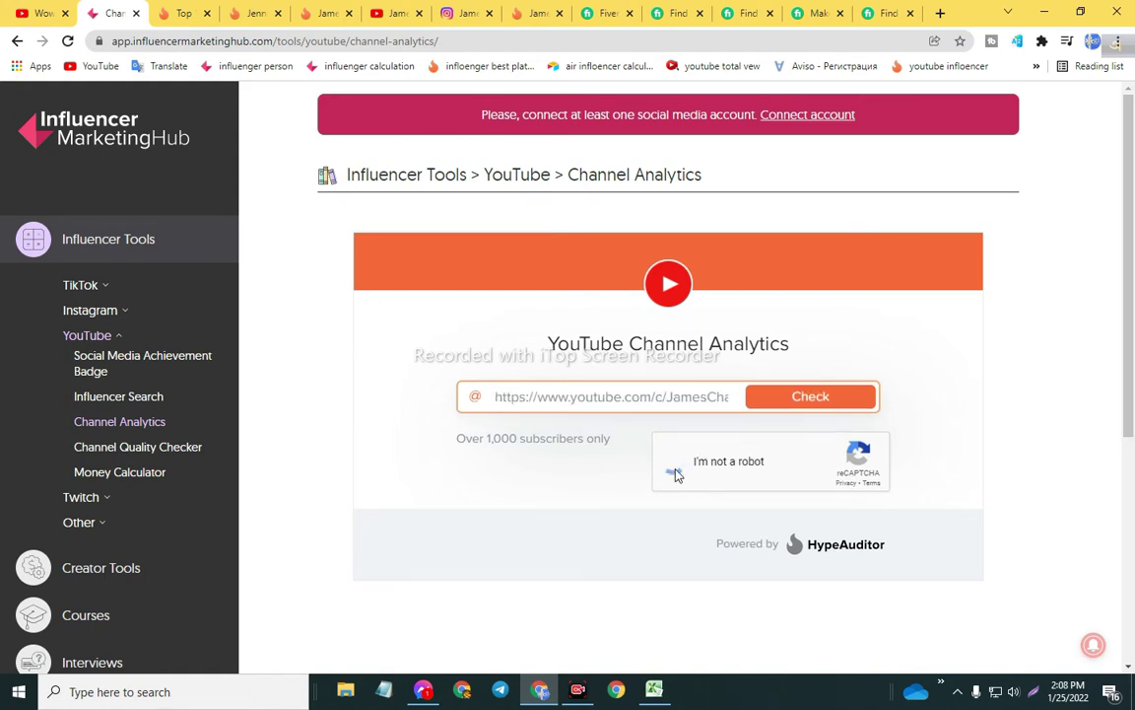
click(806, 399)
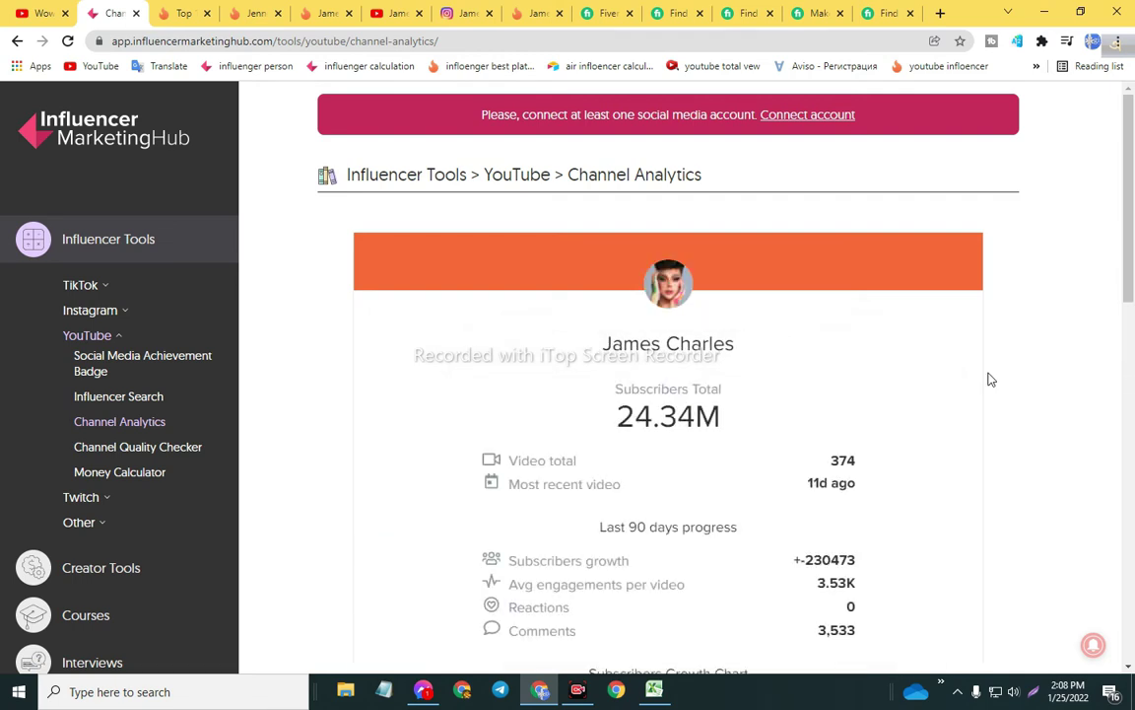
- Copy the video total 374 from the Channel Analytics report into the Total video cell H5 in Excel
double_click(515, 460)
click(647, 476)
drag(822, 465, 858, 465)
key(ctrl+c)
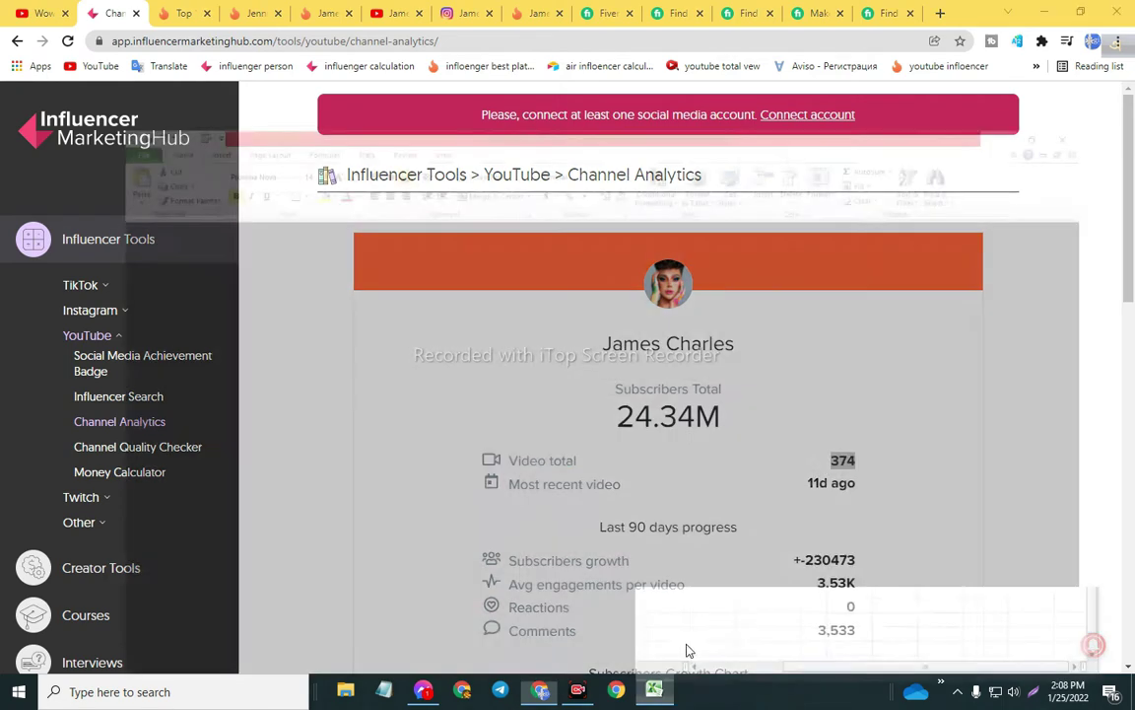
click(684, 649)
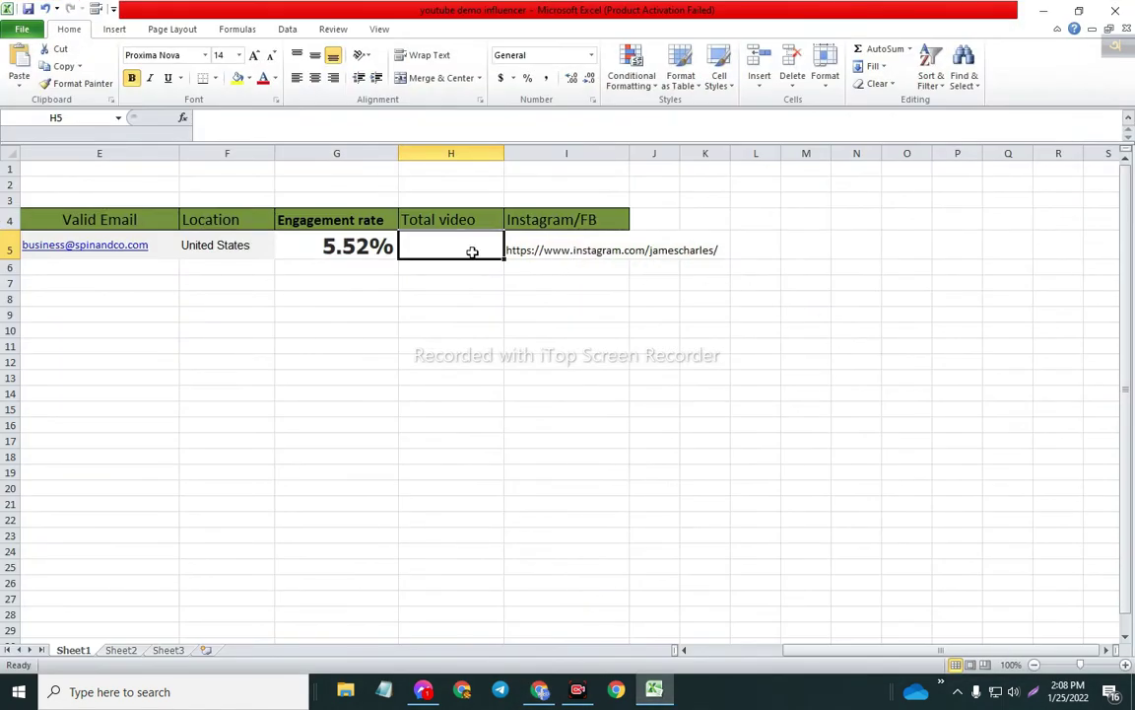
key(ctrl+v)
click(484, 327)
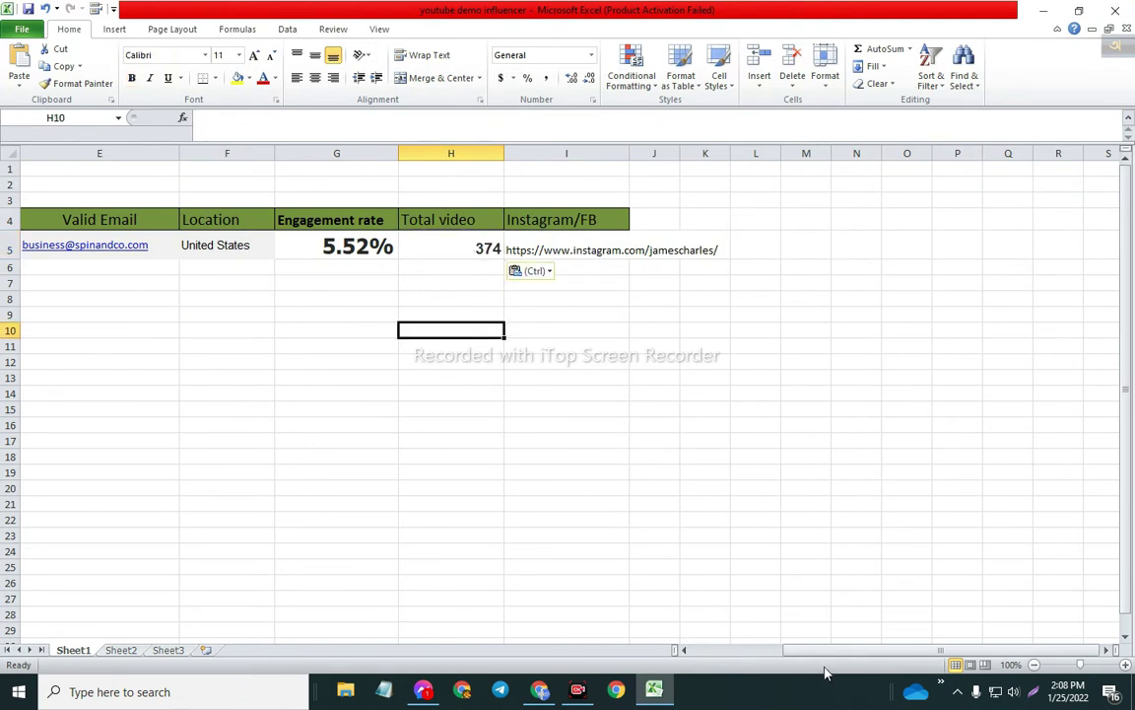
- Return to the start of the channel table and select cell A6 in the Channel Name column
drag(821, 651, 749, 651)
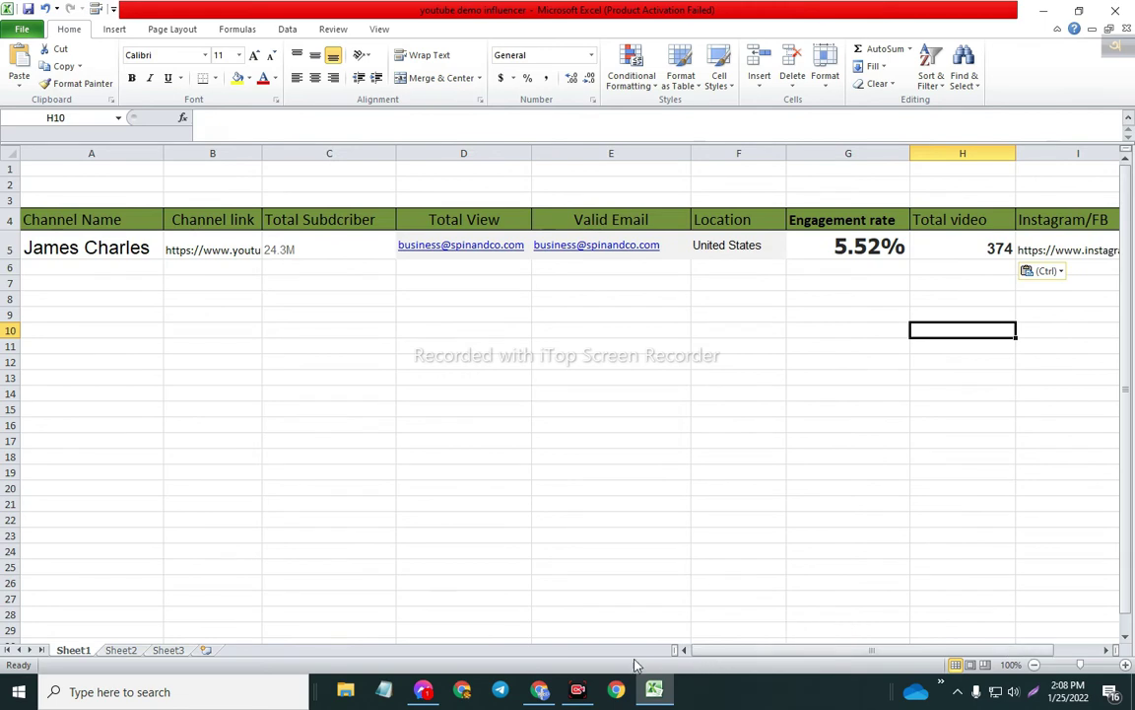
click(84, 269)
click(319, 281)
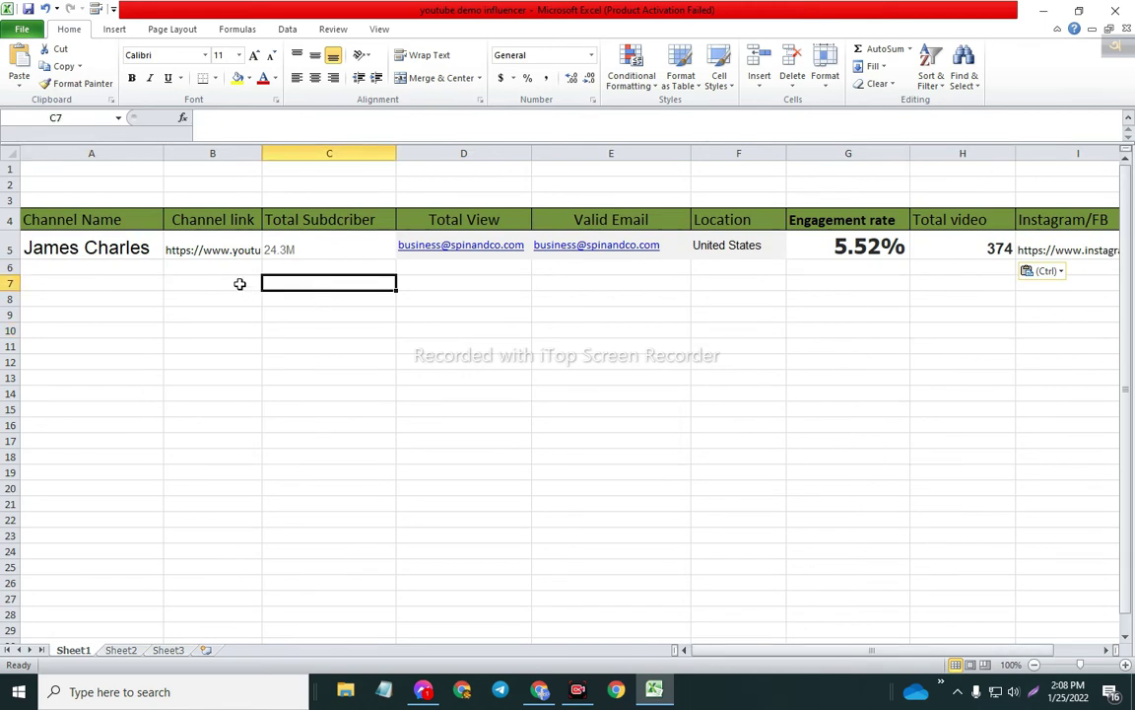
click(182, 268)
click(127, 264)
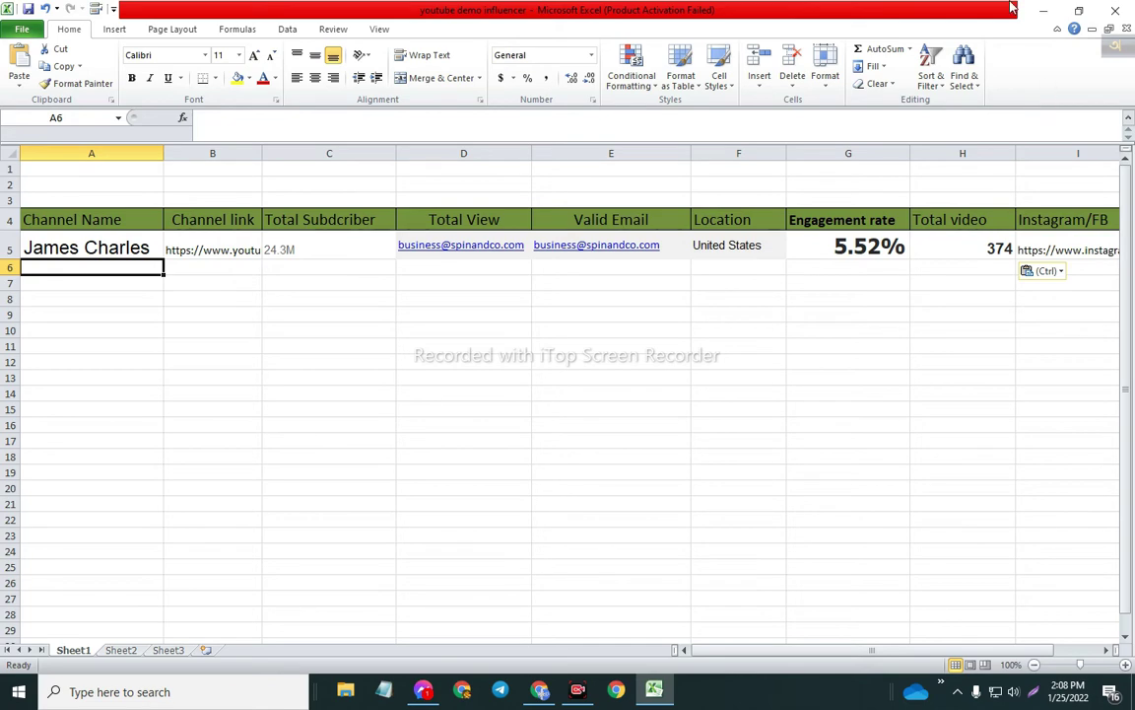
- Switch to the browser's HypeAuditor report and open the bookmarked Airtable influencer list in its place
click(1045, 11)
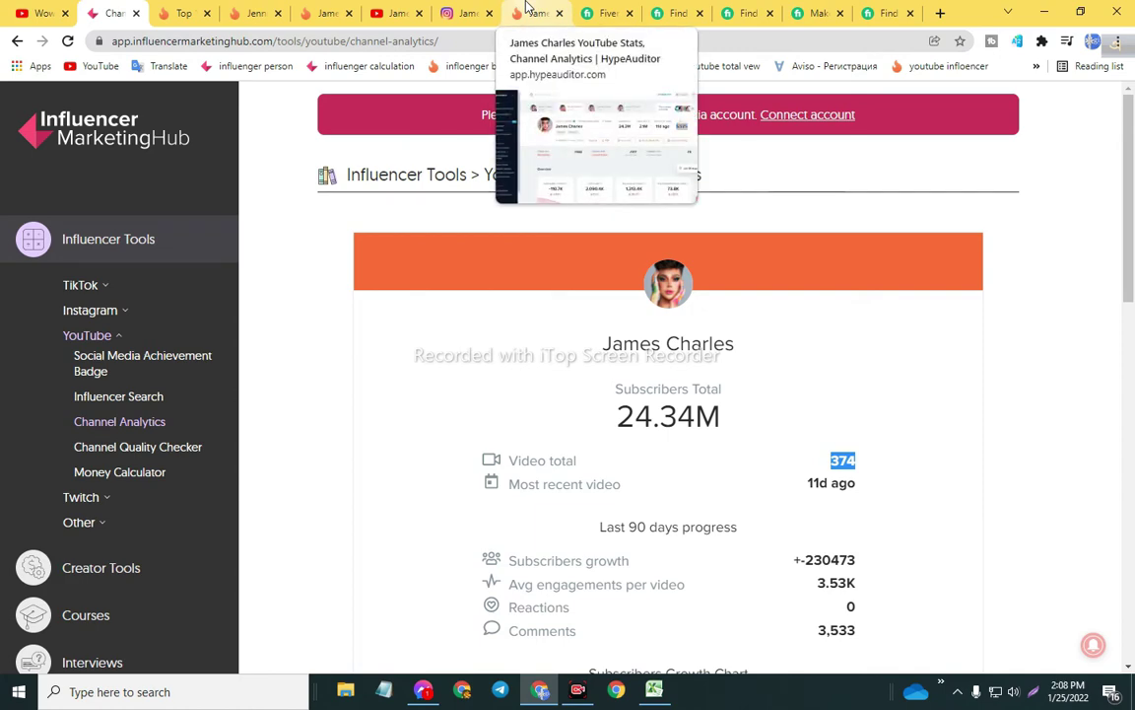
click(528, 8)
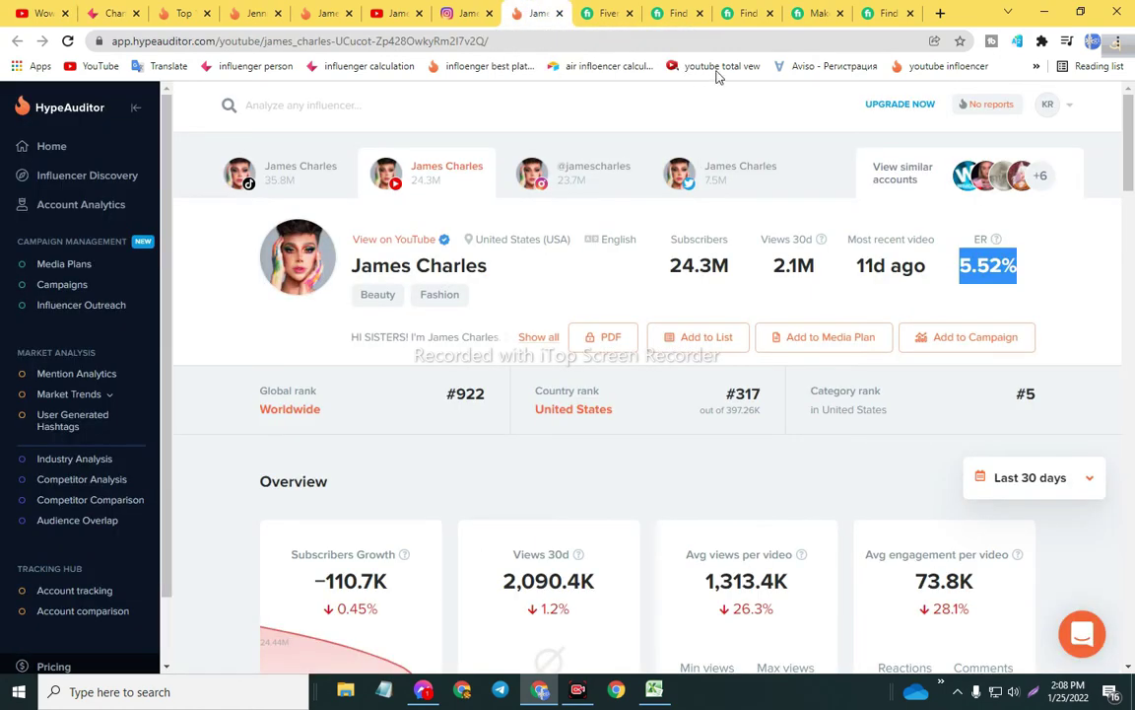
click(582, 66)
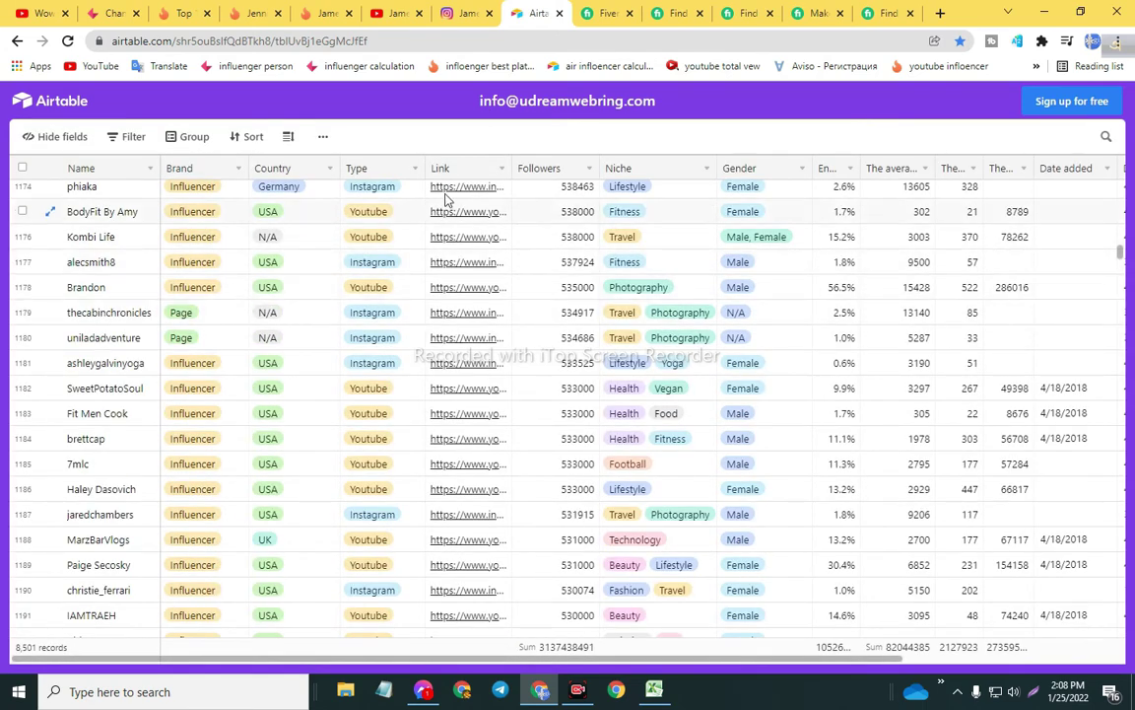
scroll(497, 261, up, 2)
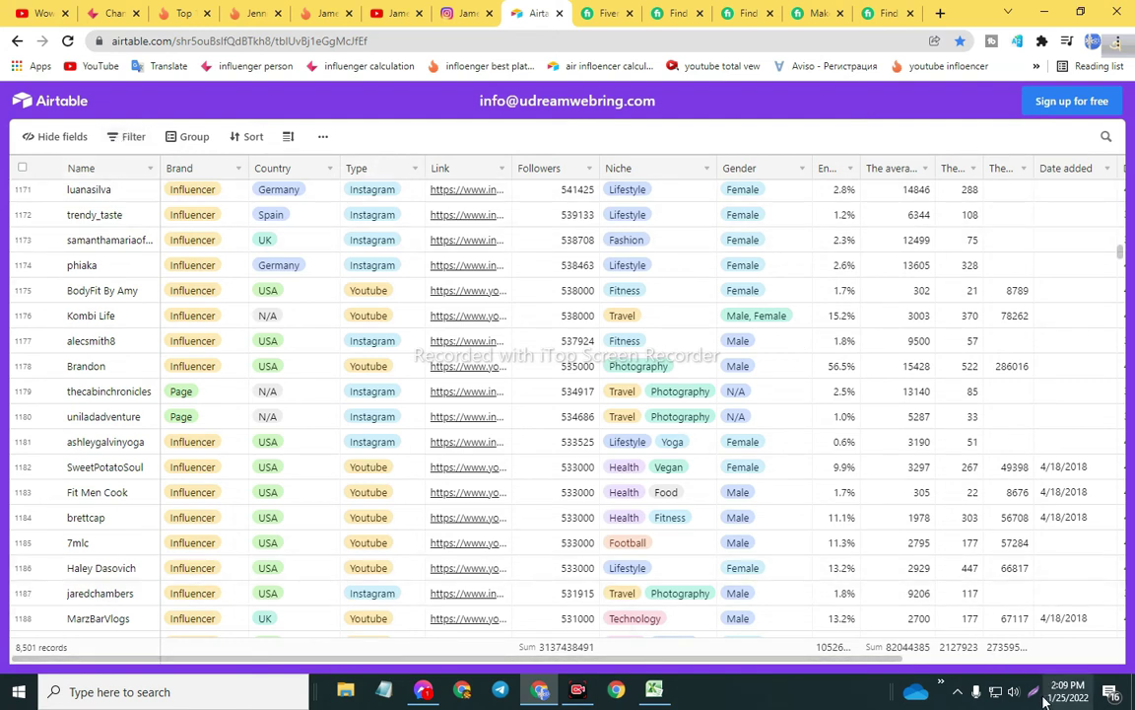
key(F9)
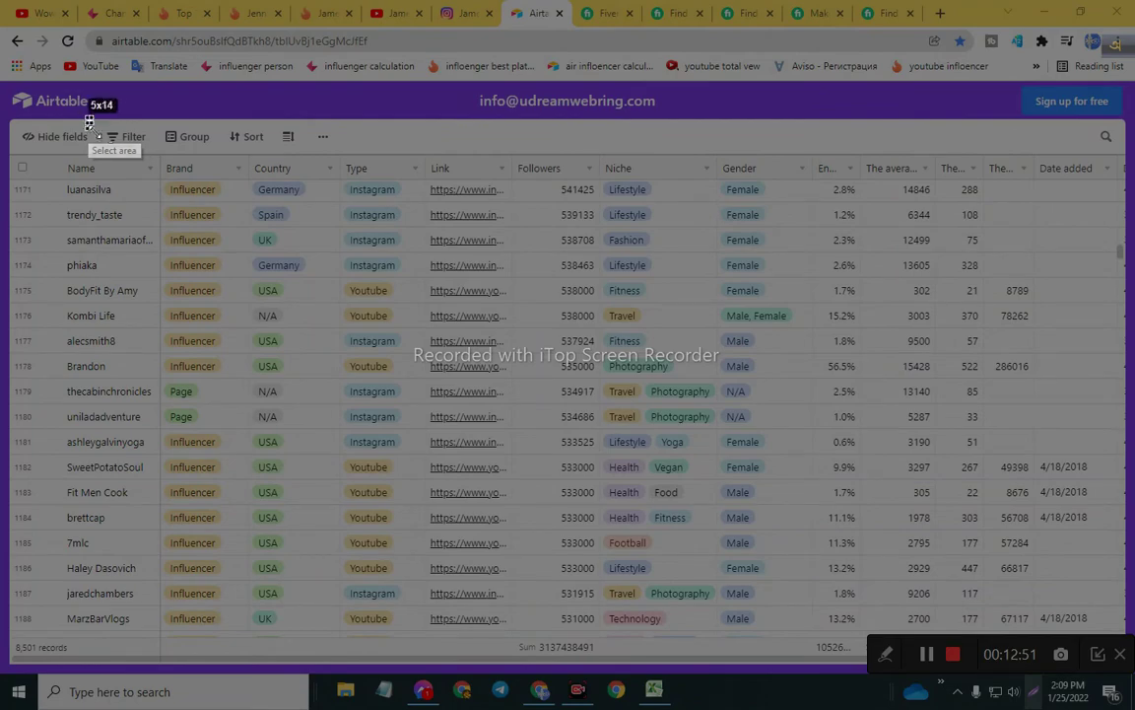
drag(87, 117, 160, 142)
key(Escape)
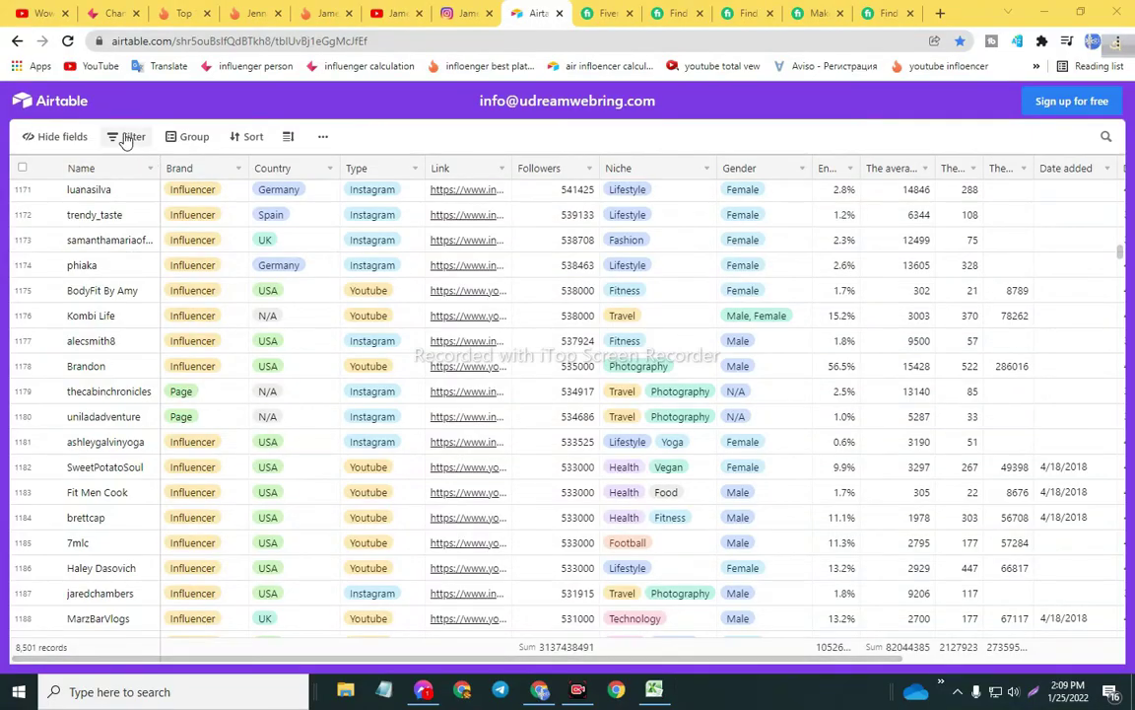
- Filter the influencer records to those whose Country has any of USA
click(125, 138)
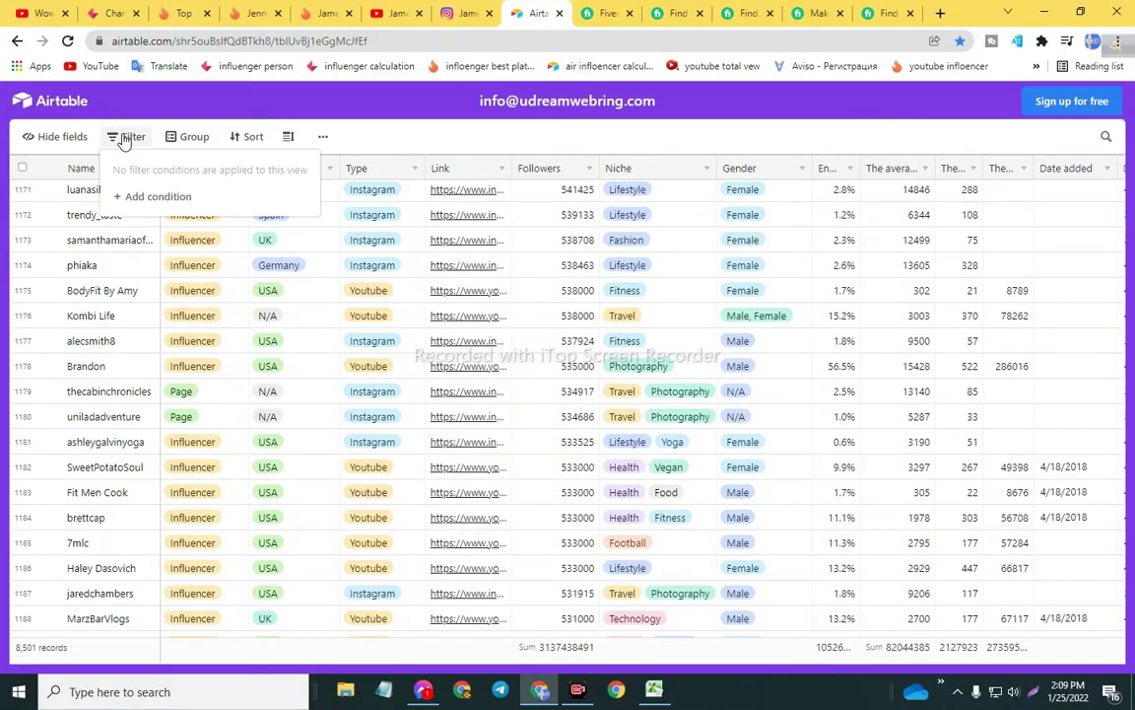
click(135, 200)
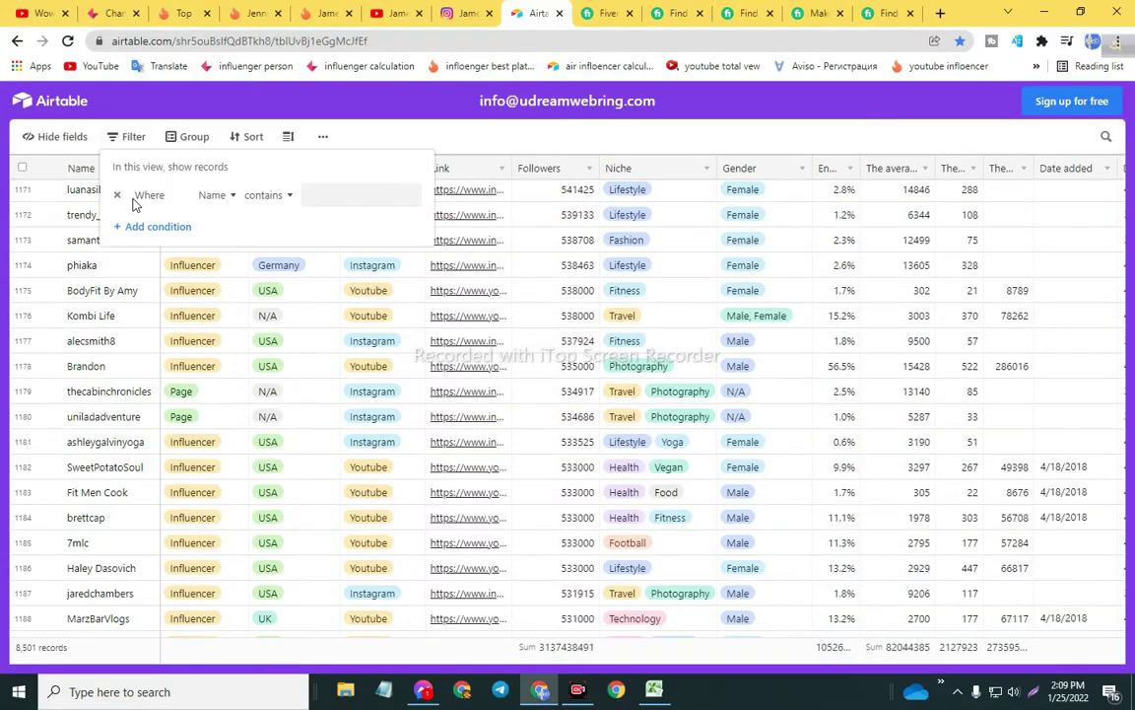
click(227, 197)
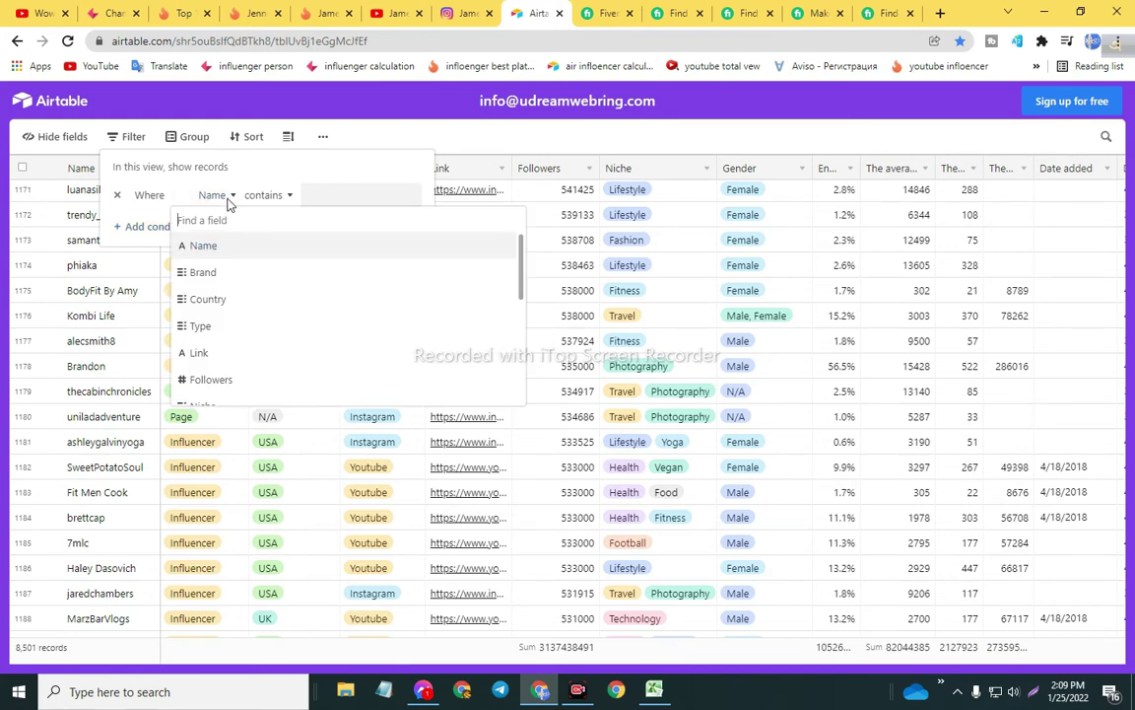
click(232, 304)
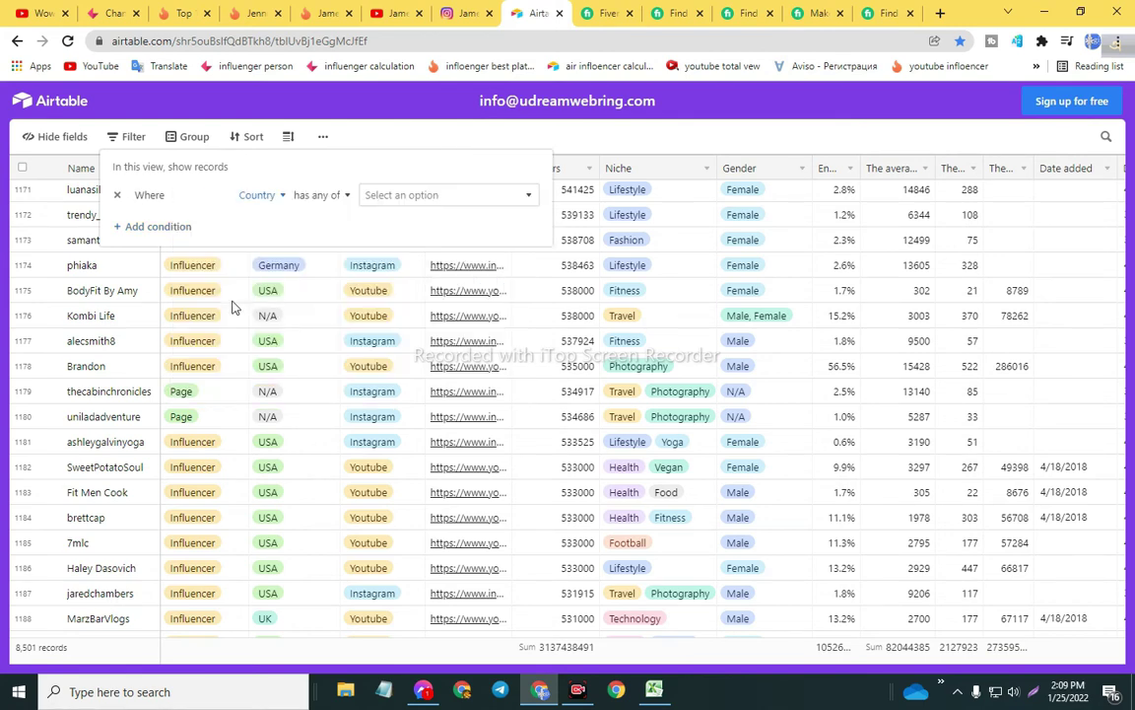
click(434, 196)
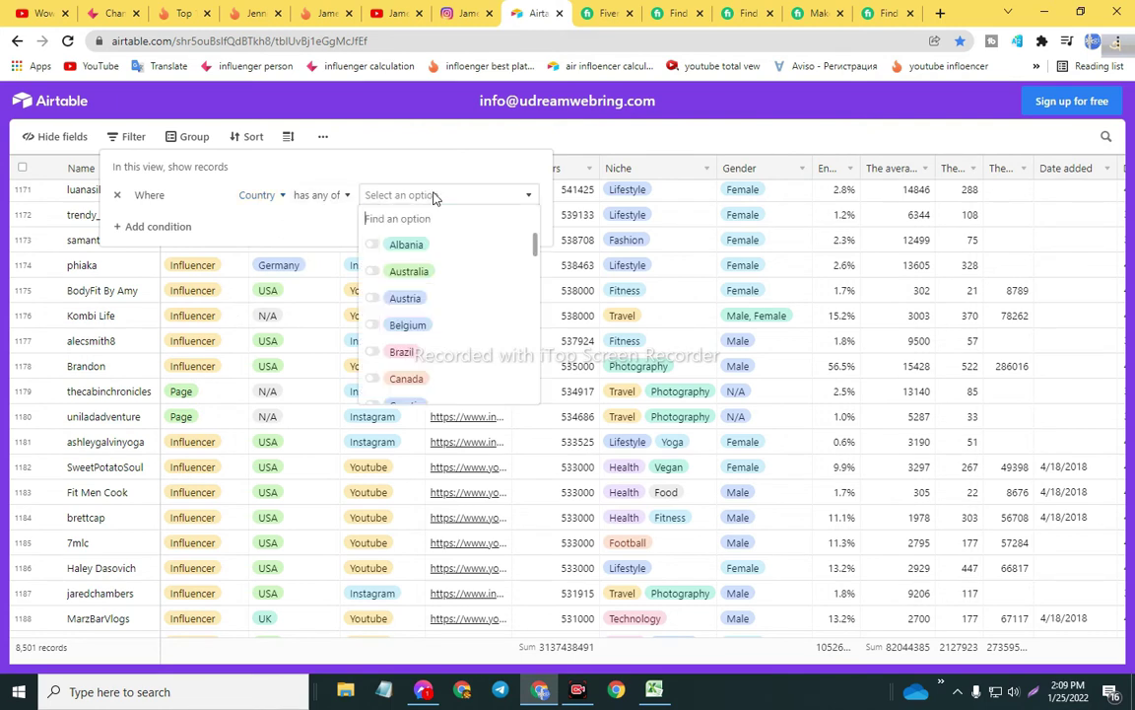
text(usa)
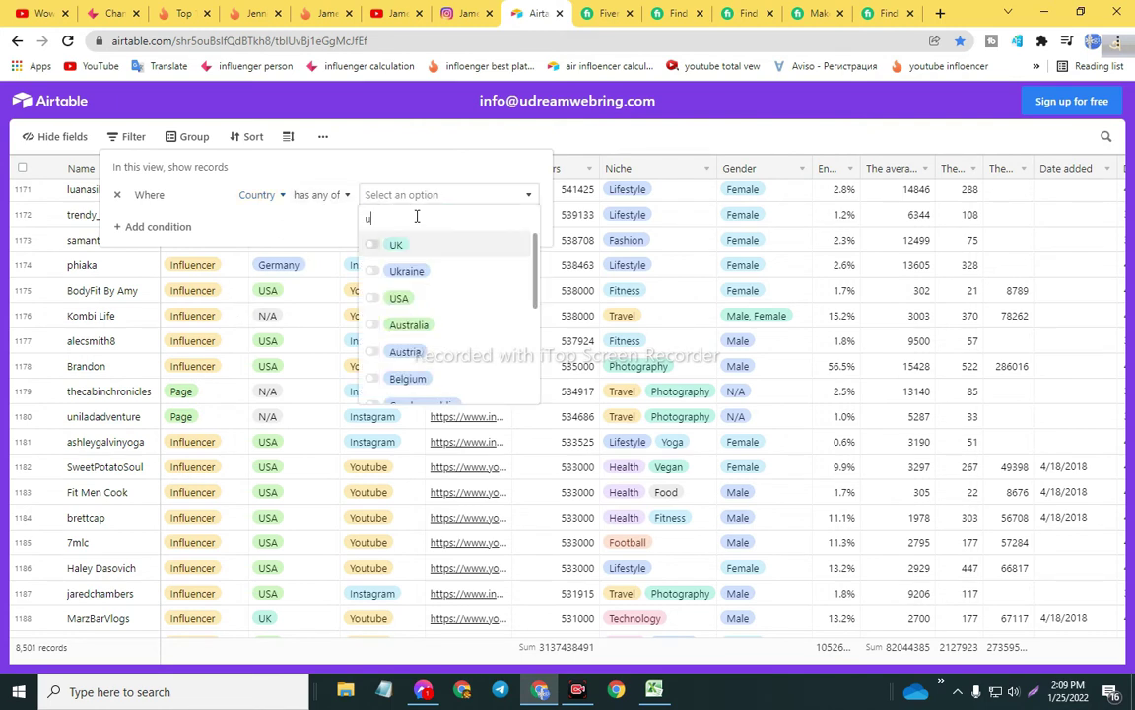
click(379, 253)
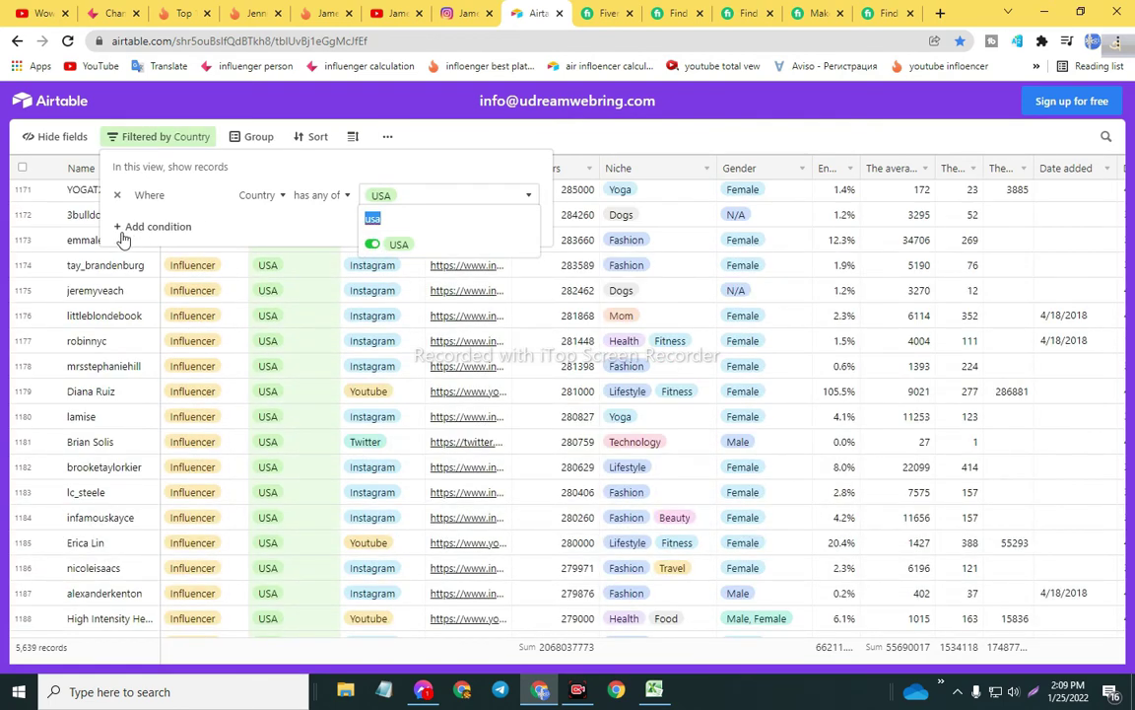
- Add a second filter condition requiring Type to have any of Youtube
click(123, 227)
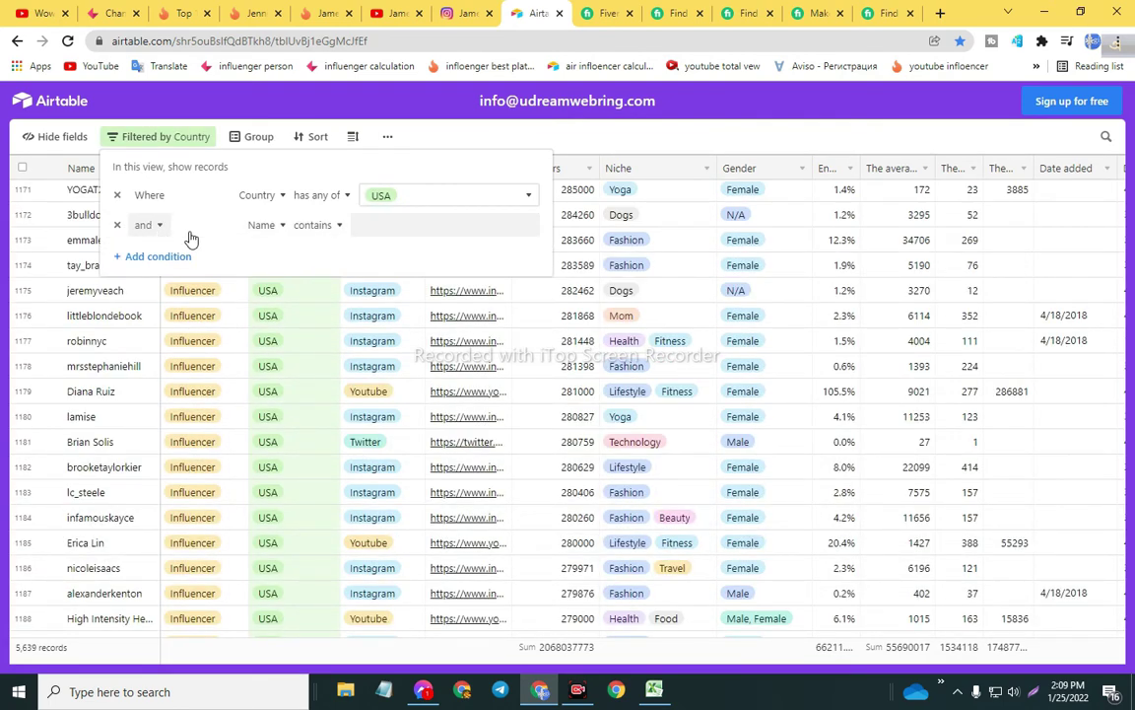
click(276, 224)
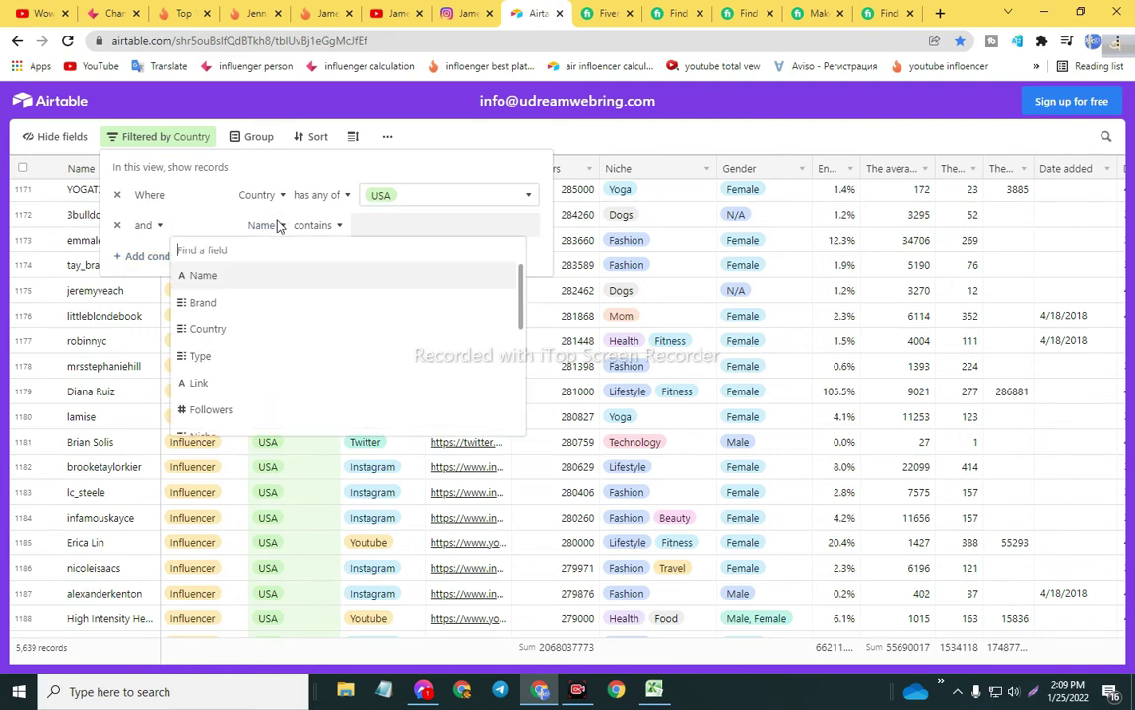
click(272, 359)
click(454, 223)
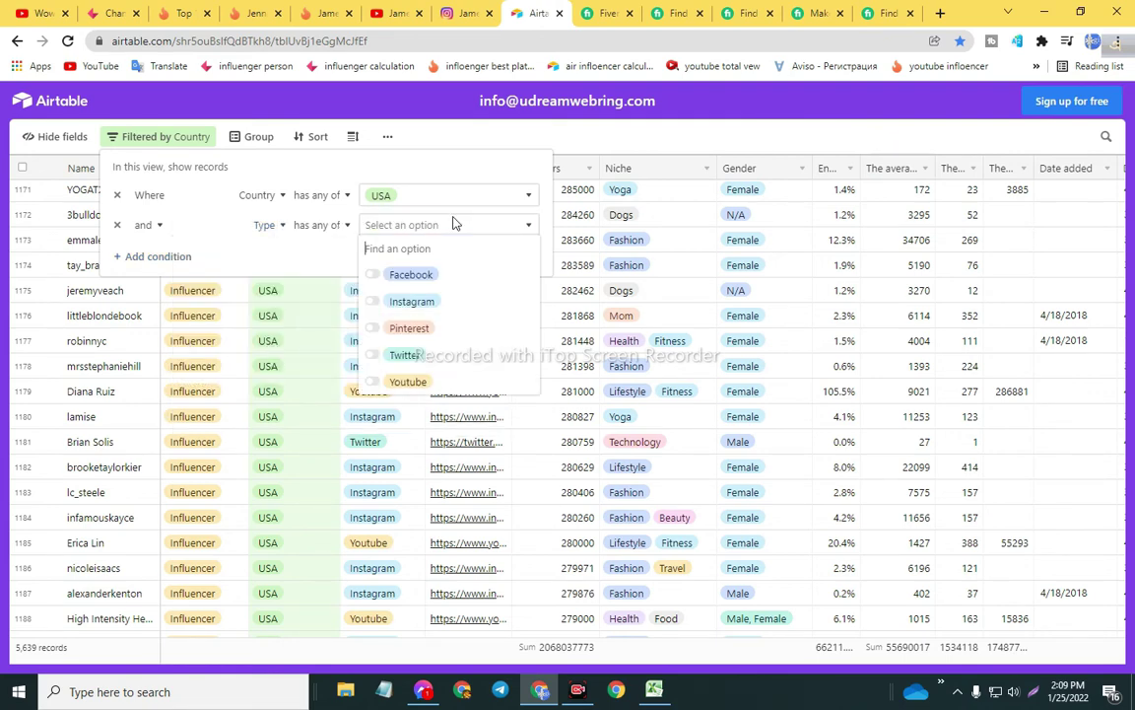
click(404, 384)
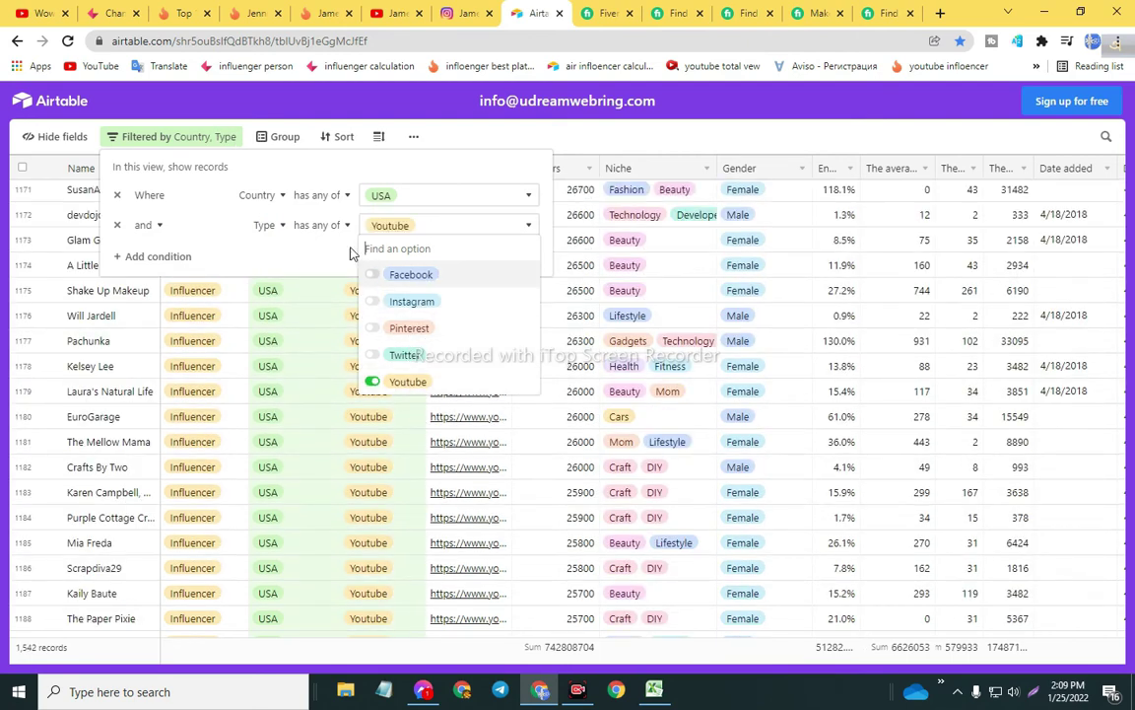
click(264, 254)
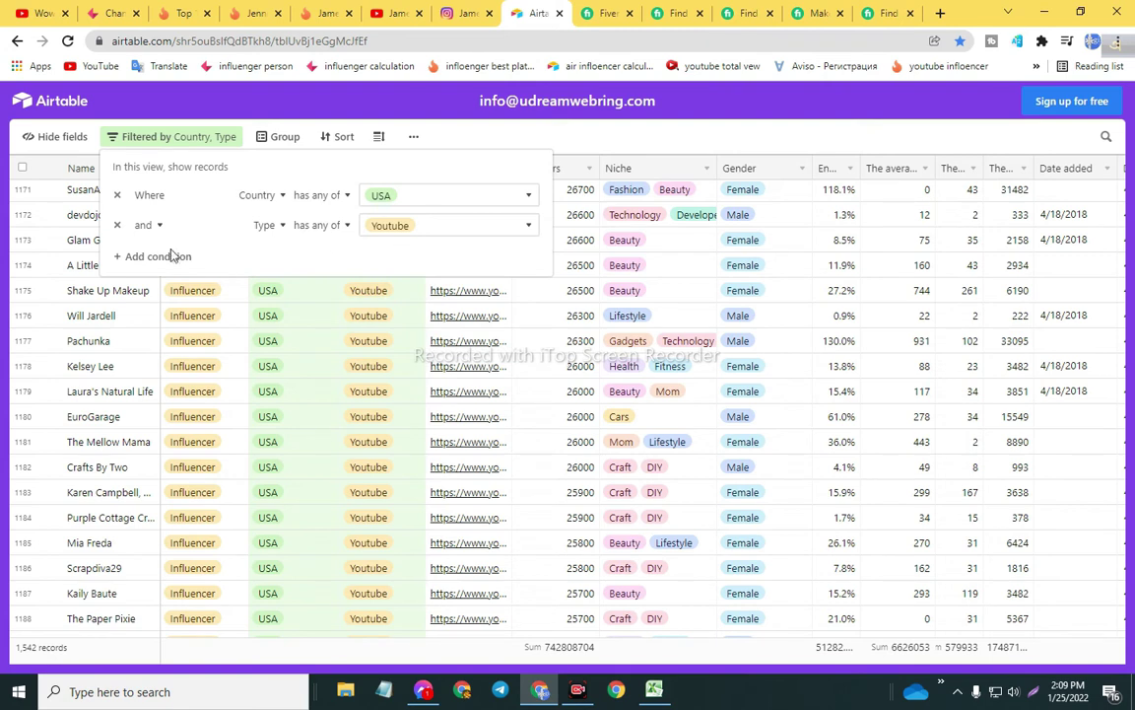
- Add a third filter condition requiring Brand to have any of Influencer
click(138, 258)
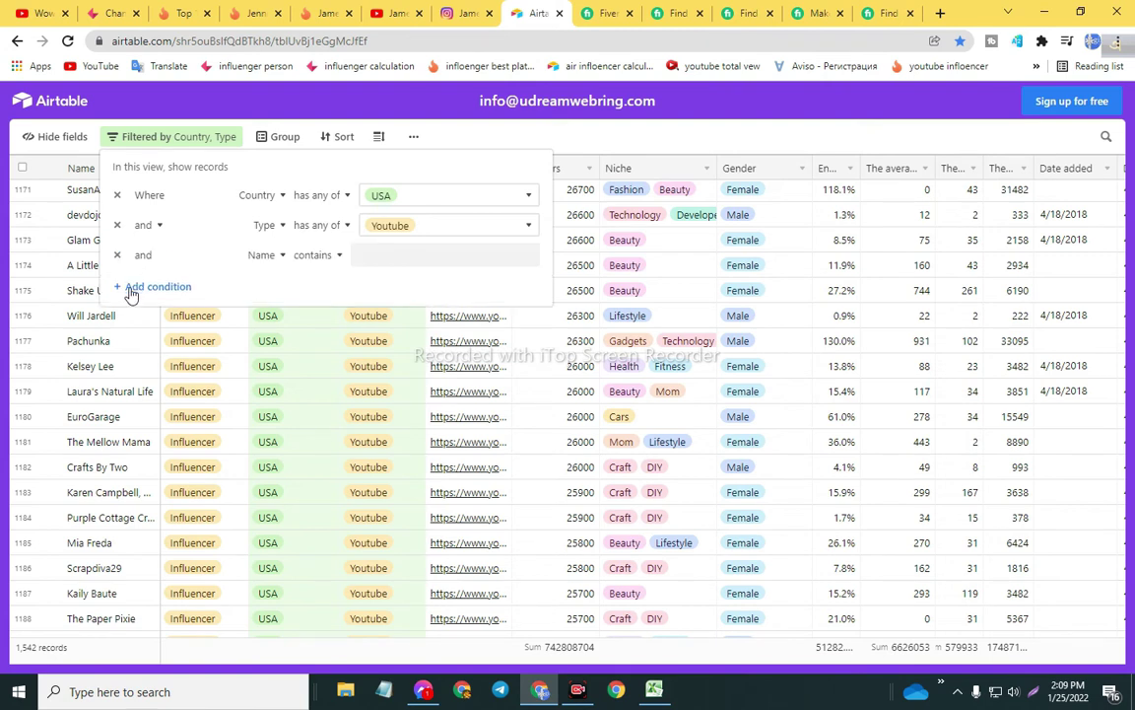
click(284, 258)
drag(505, 304, 511, 322)
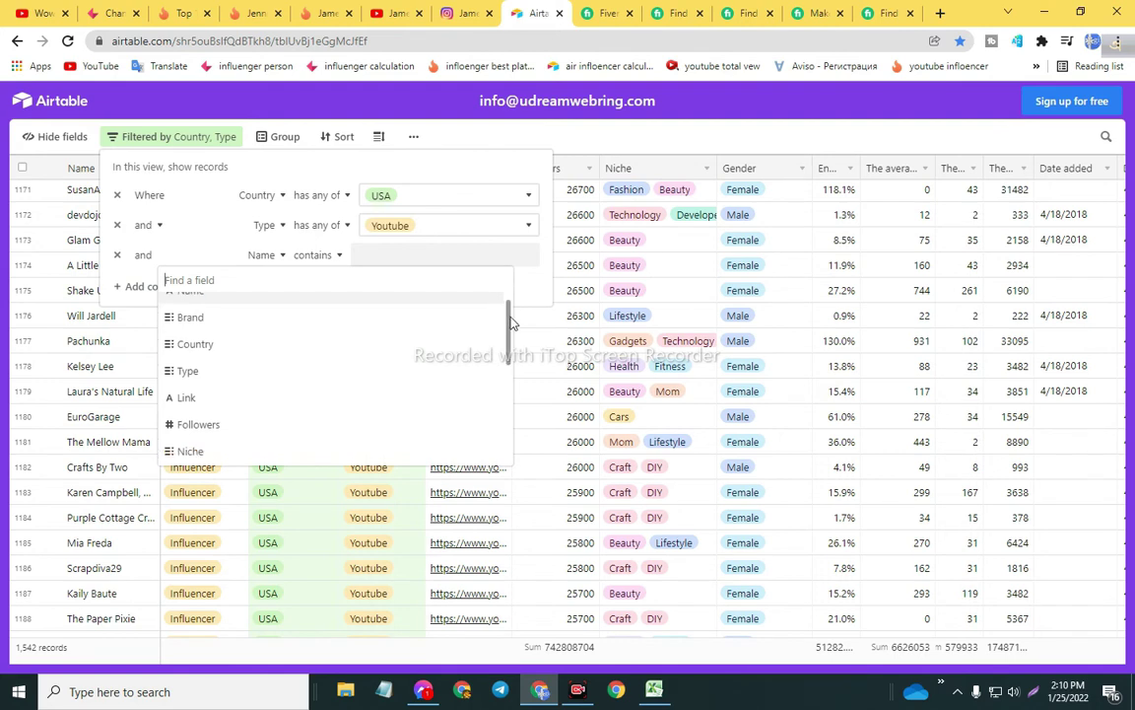
scroll(512, 320, up, 1)
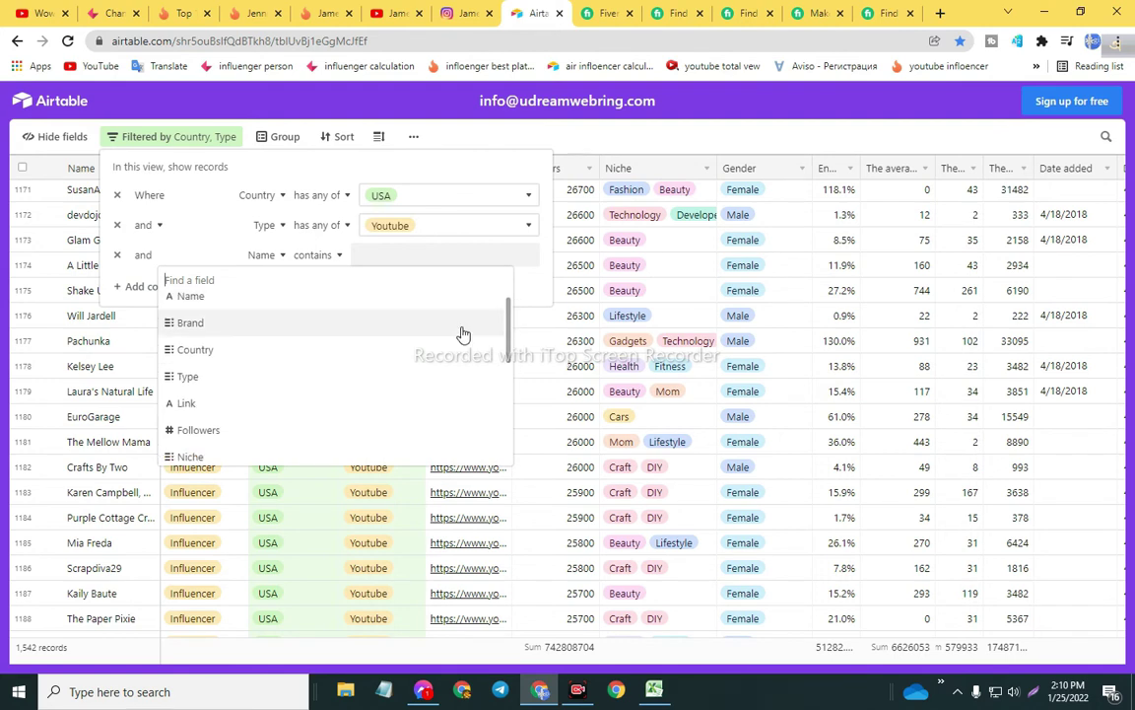
click(273, 335)
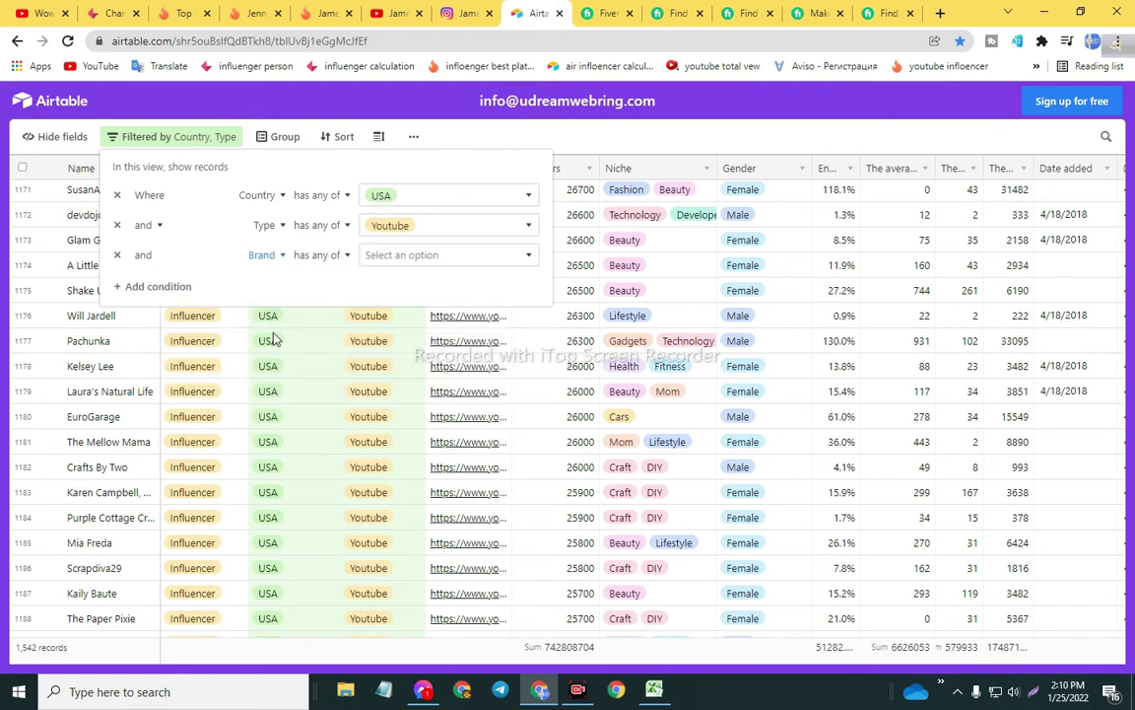
click(400, 255)
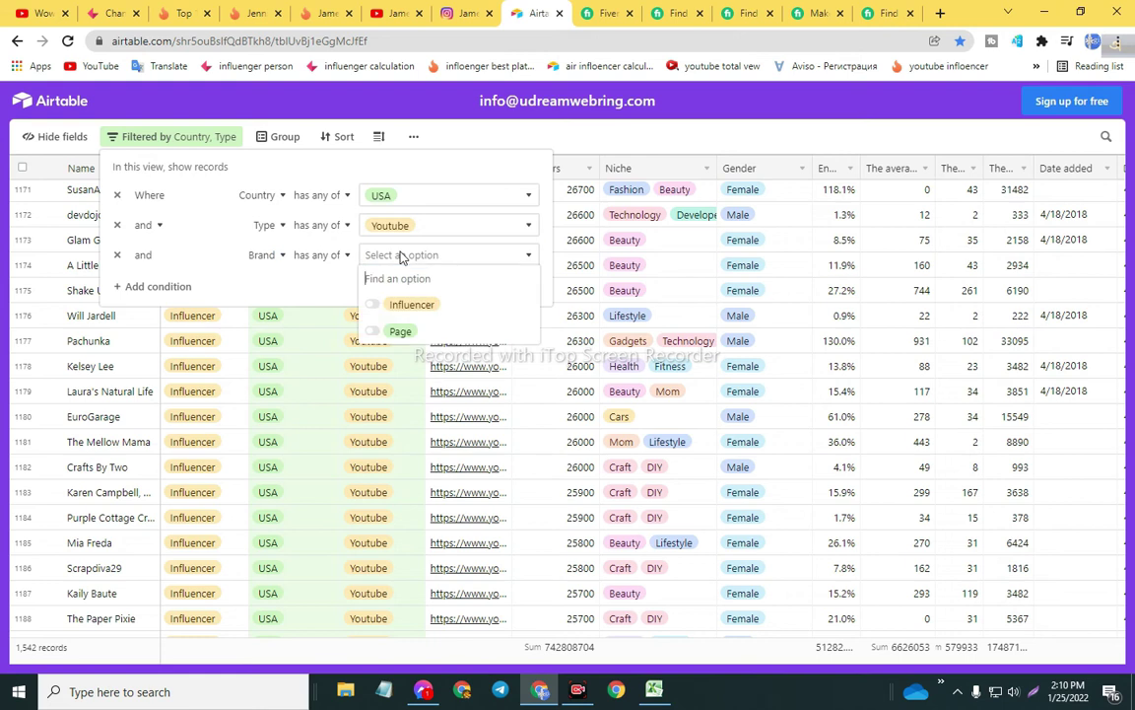
click(378, 312)
click(294, 264)
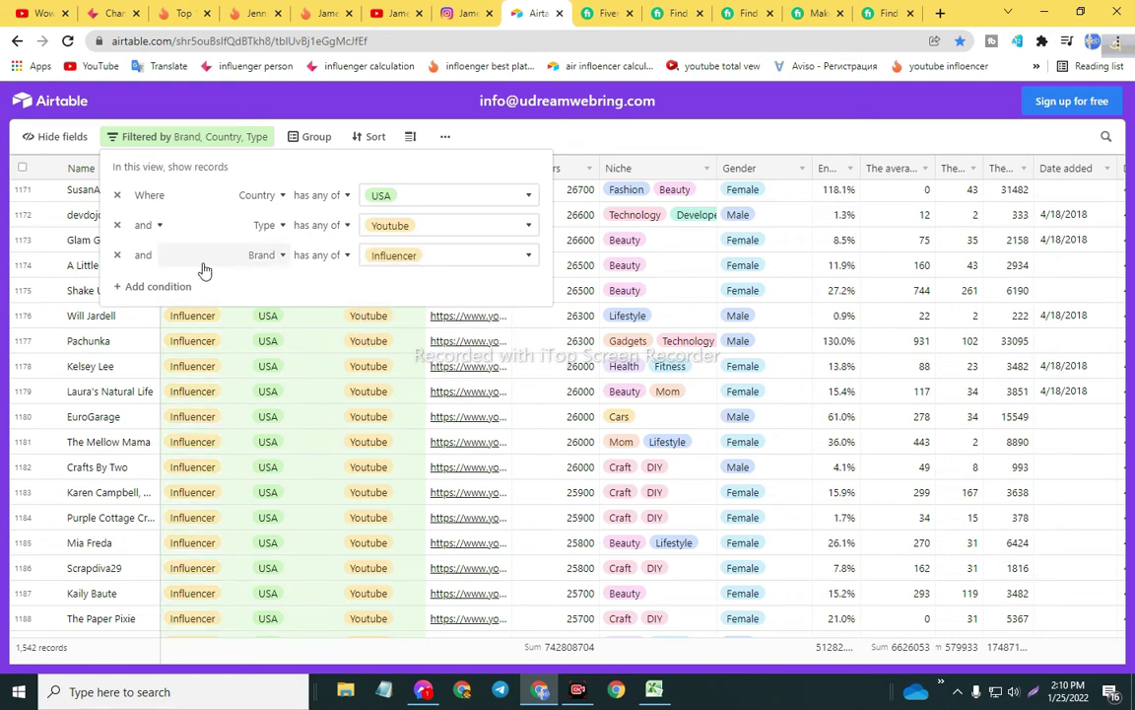
- Add a fourth filter condition requiring Niche to have any of Fashion, and close the filter settings
click(139, 288)
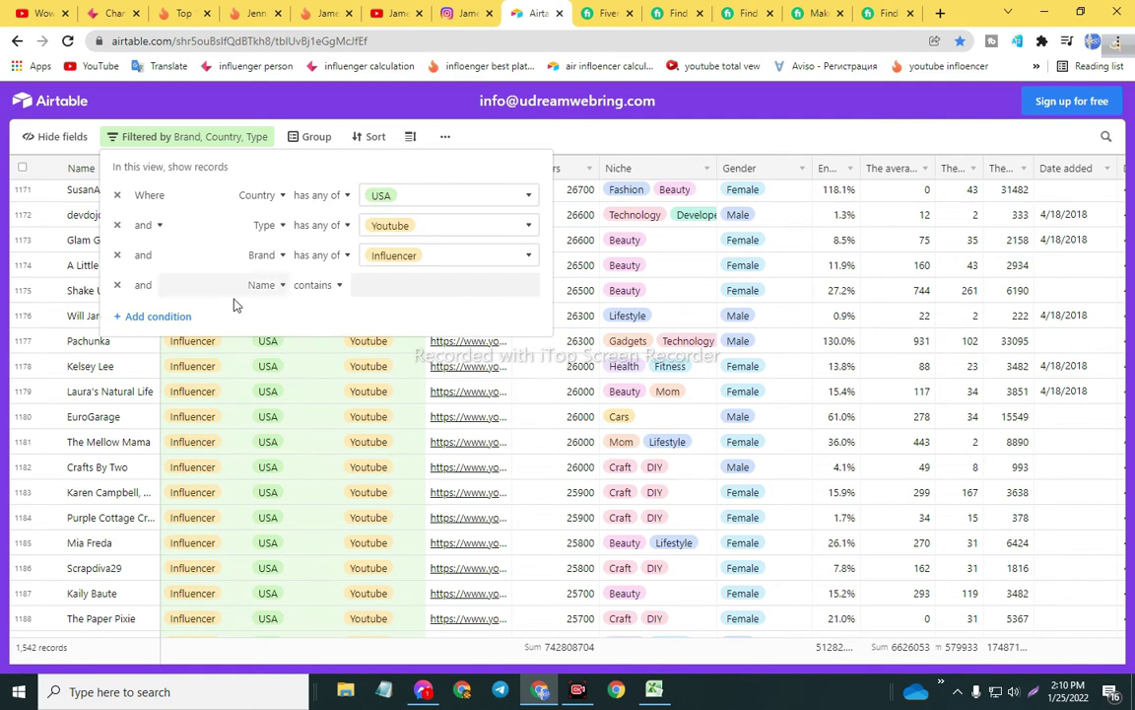
click(283, 287)
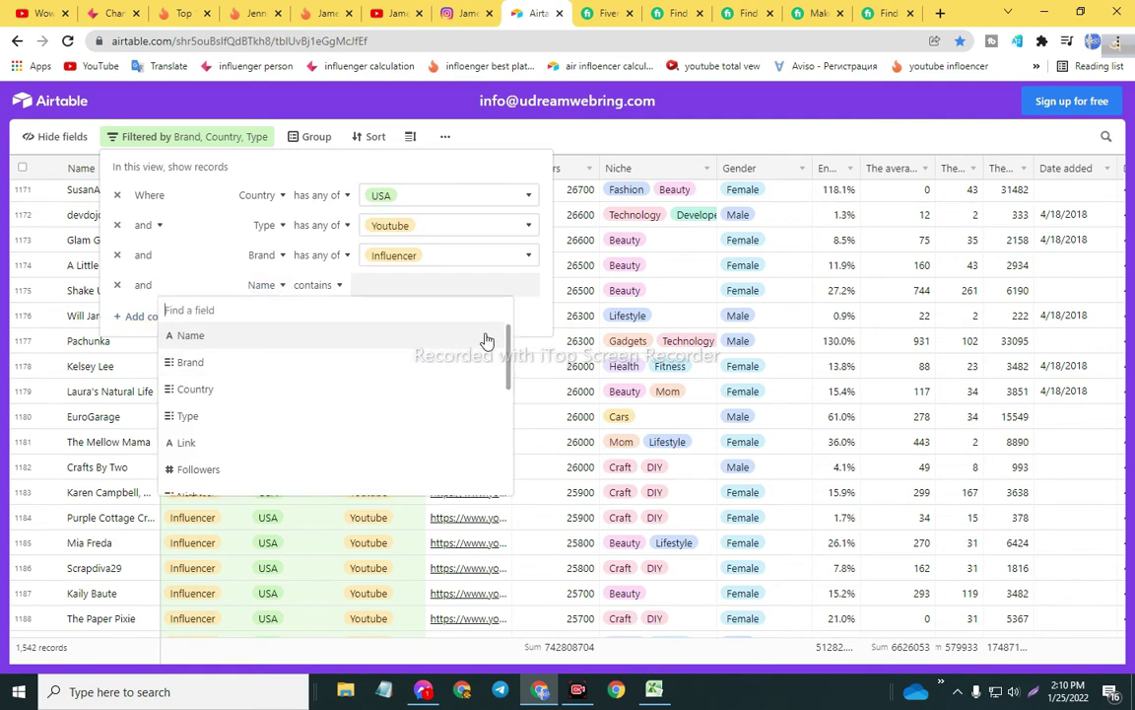
scroll(238, 421, down, 3)
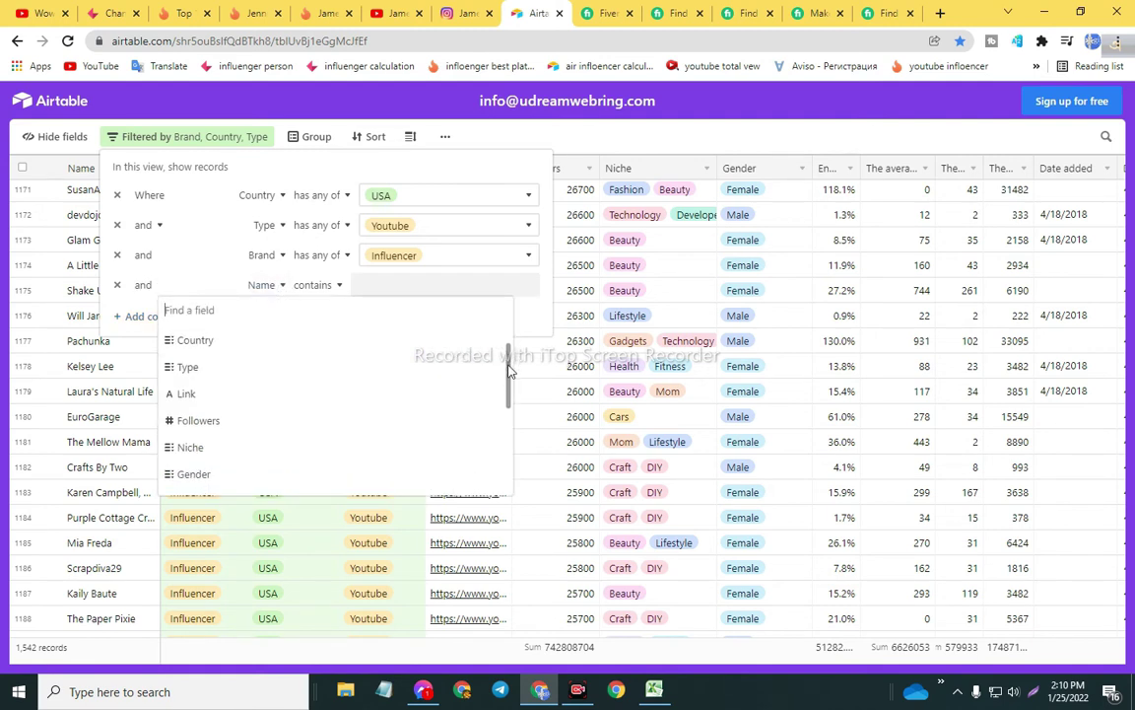
click(238, 419)
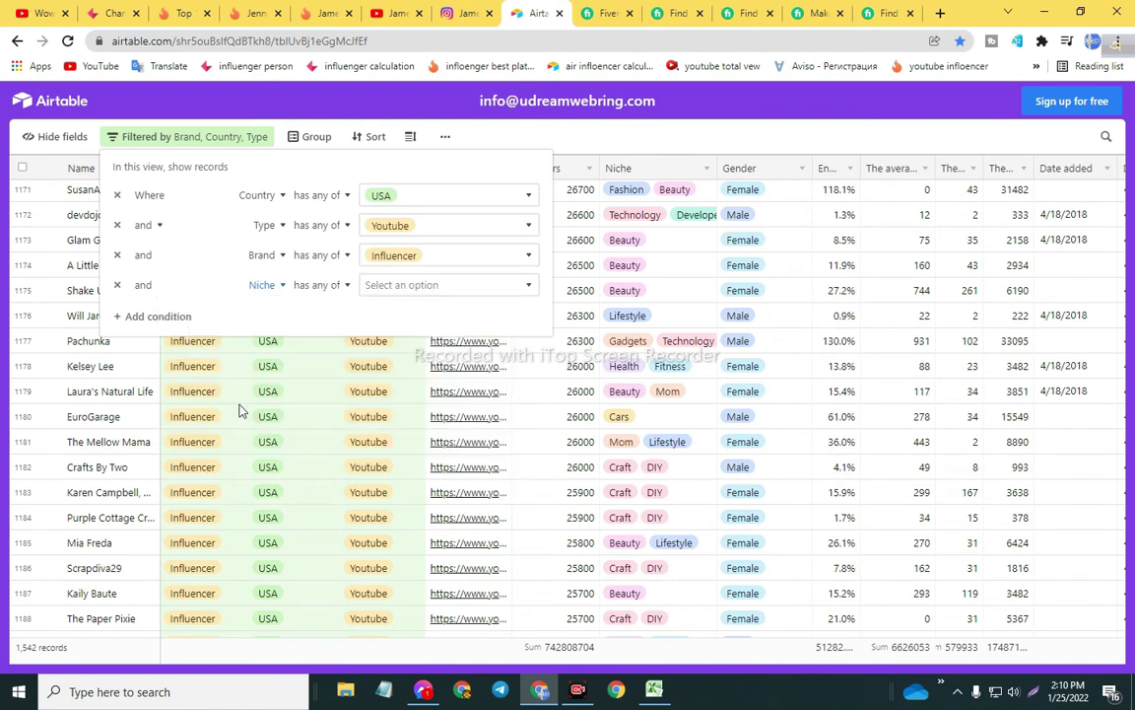
click(415, 286)
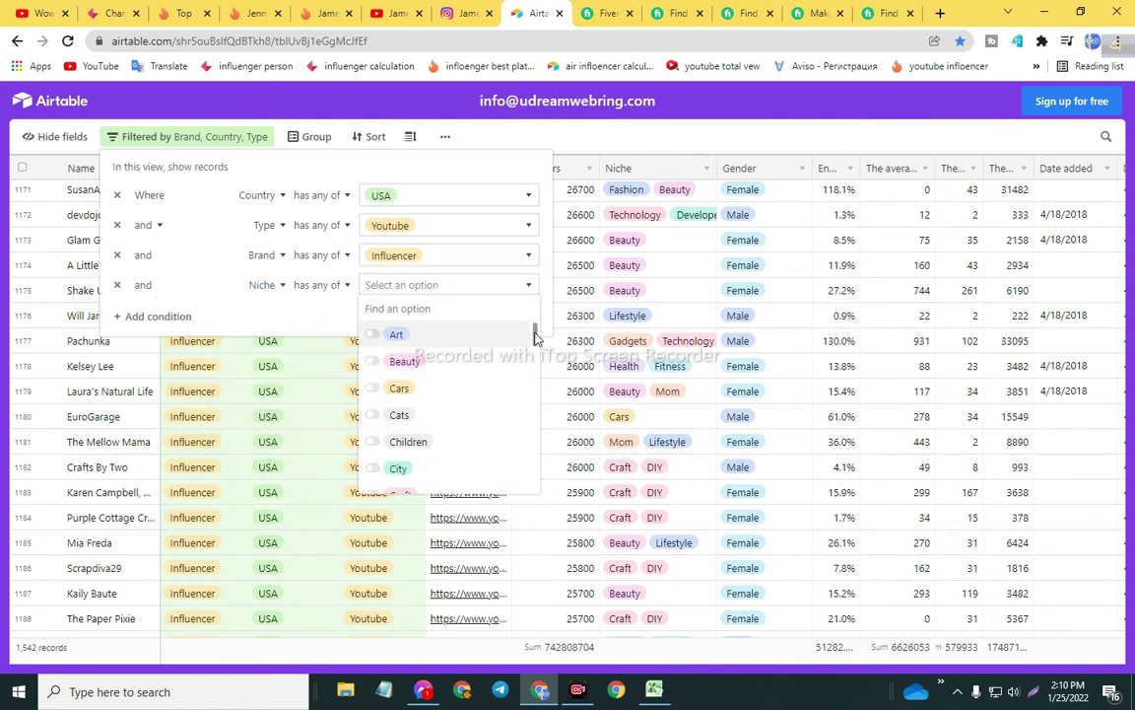
drag(535, 338, 536, 349)
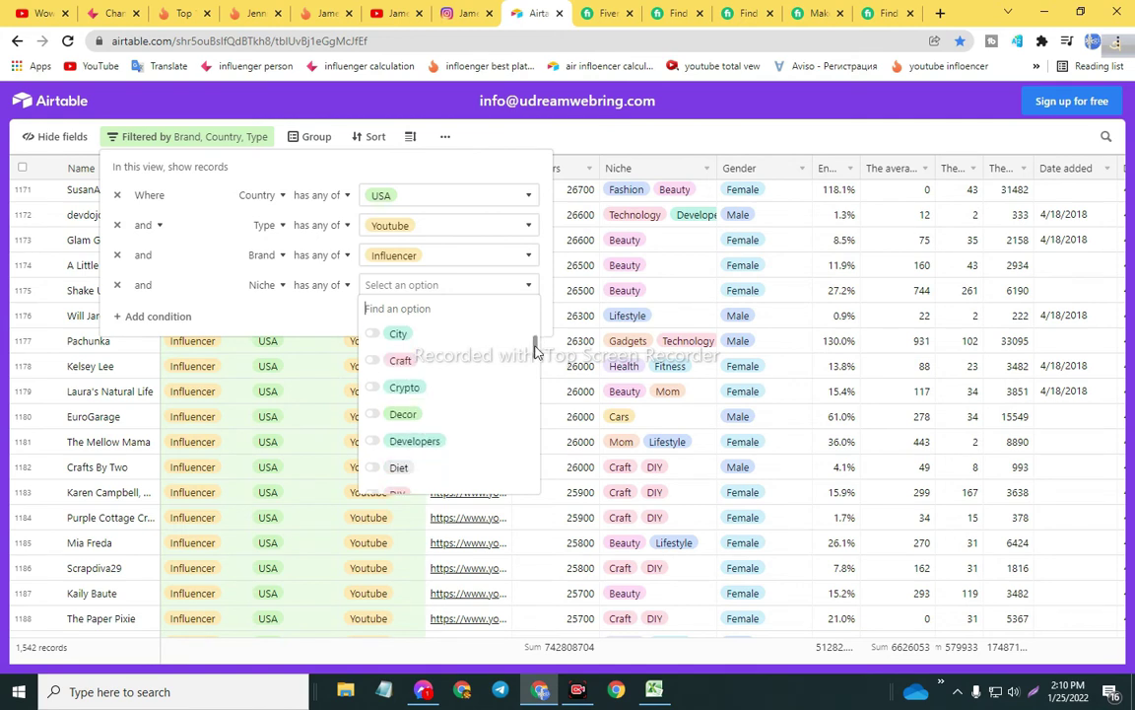
scroll(535, 347, up, 2)
scroll(536, 355, down, 4)
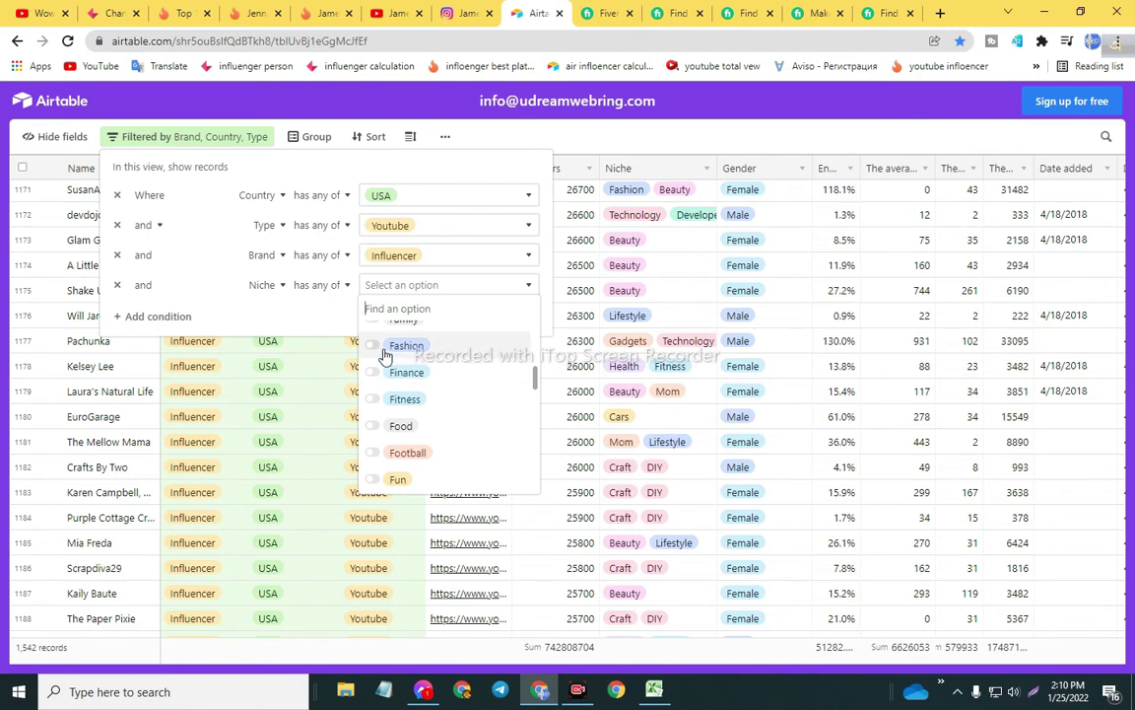
click(386, 356)
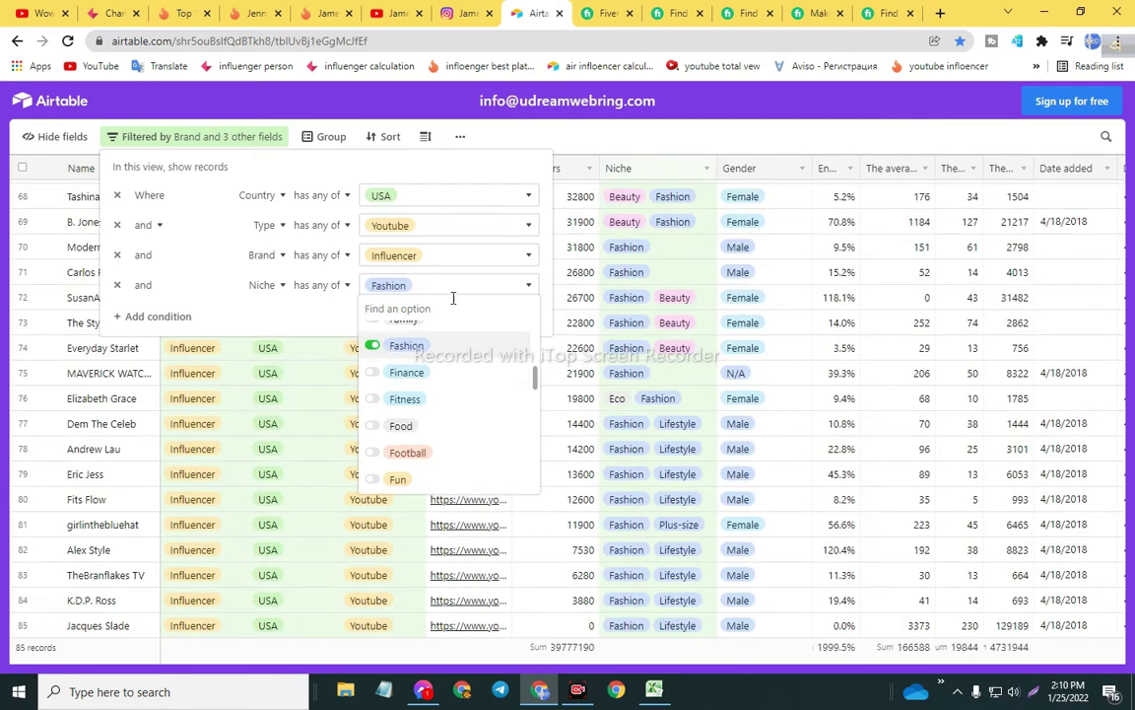
click(633, 140)
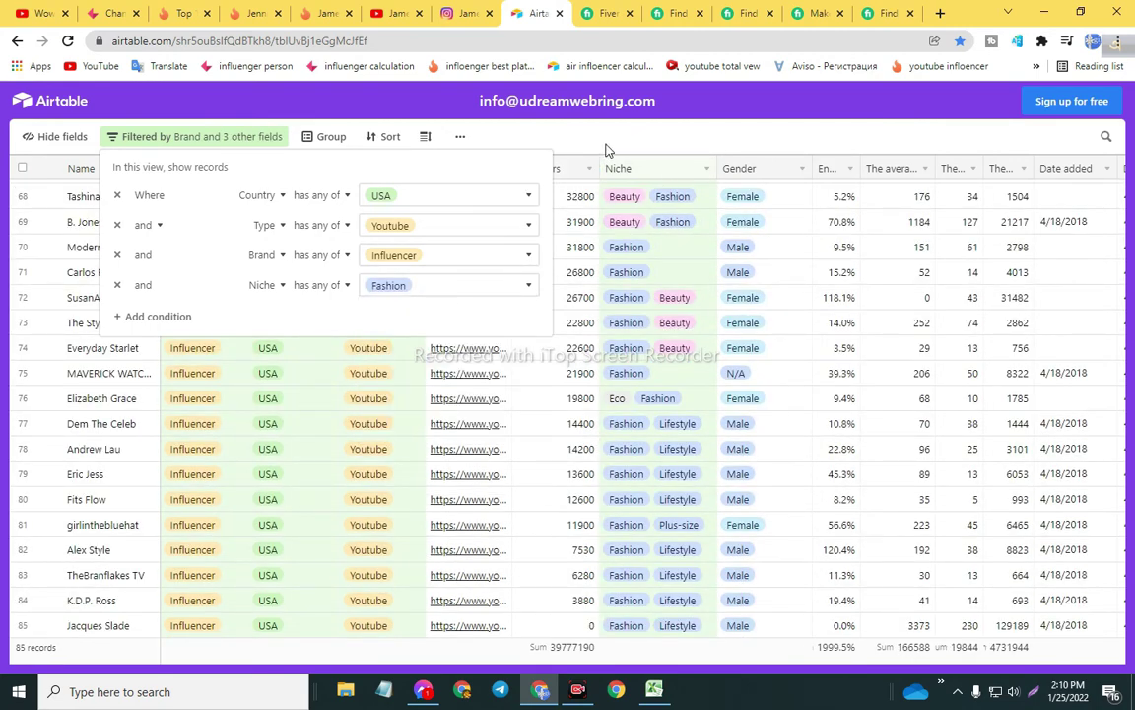
click(607, 149)
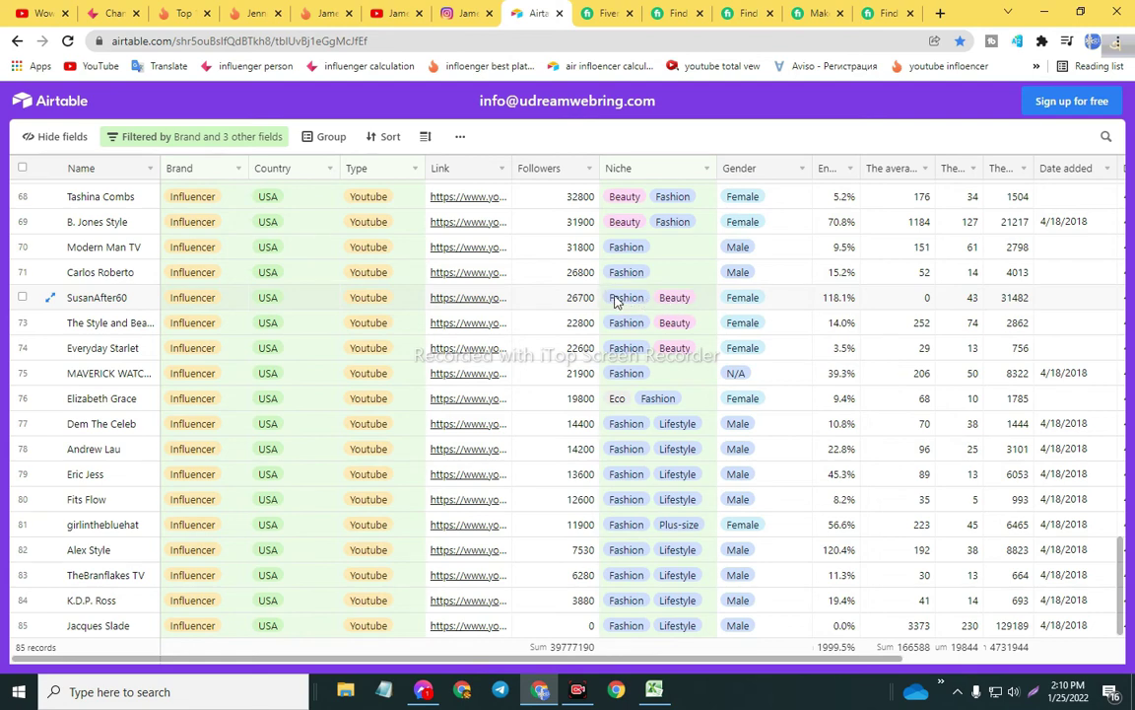
- Review the filtered influencer list from its first record and across its columns through last_touch
scroll(292, 347, up, 8)
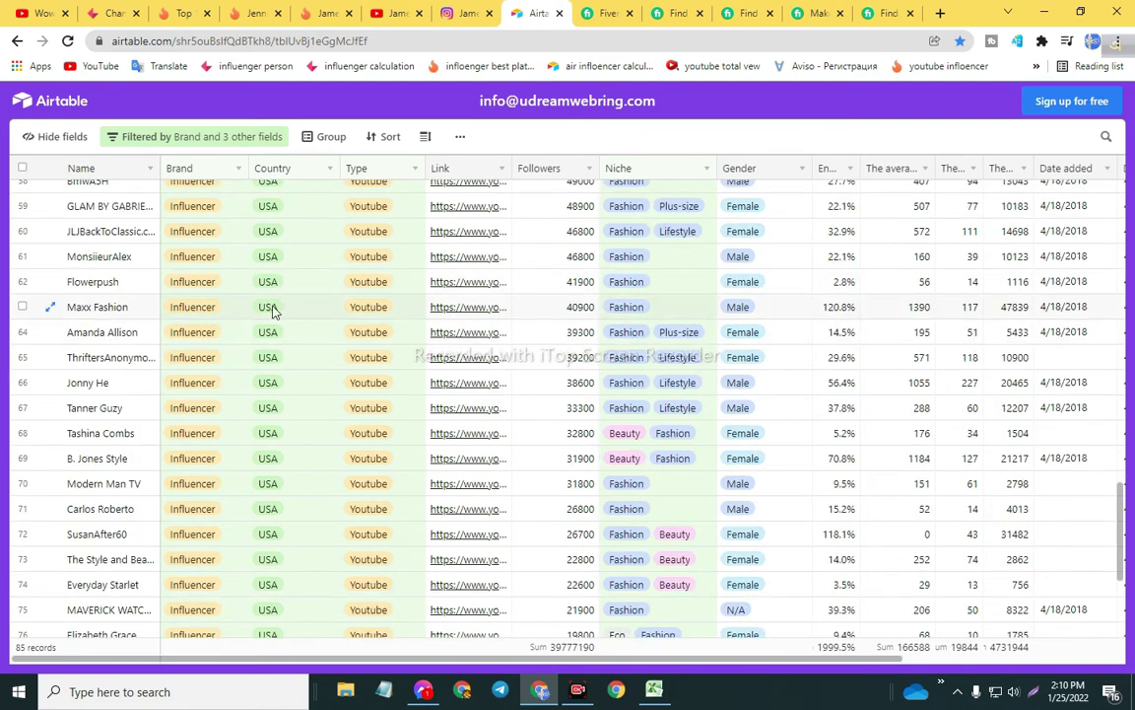
scroll(273, 311, up, 14)
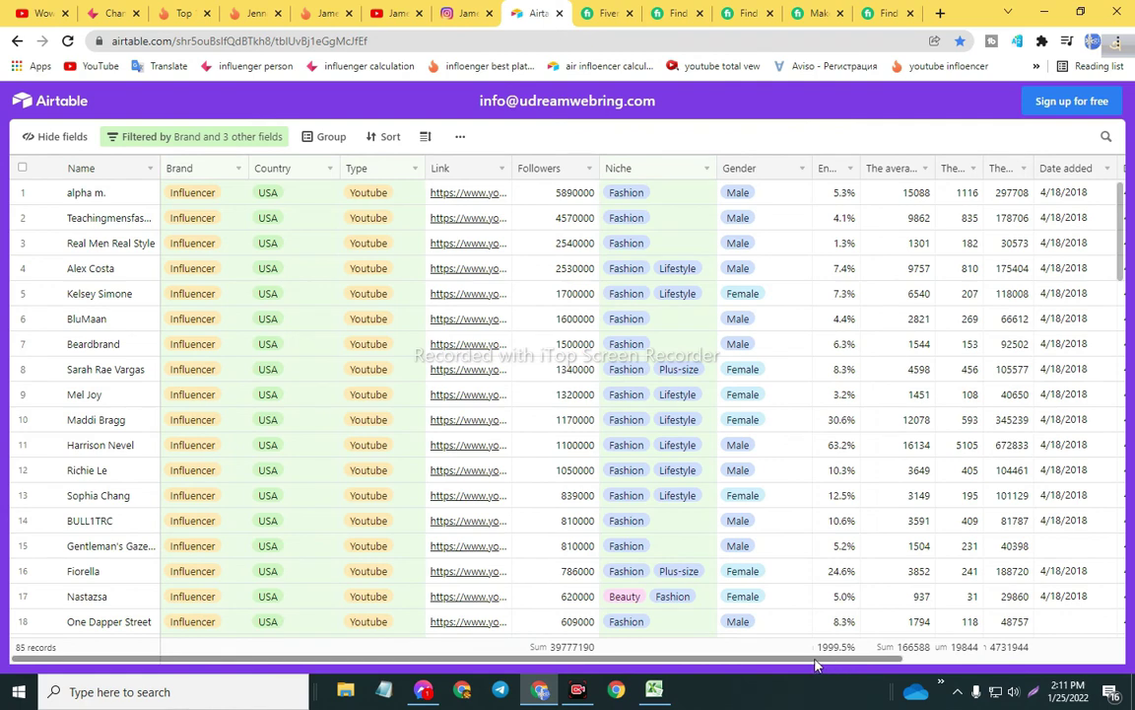
click(753, 650)
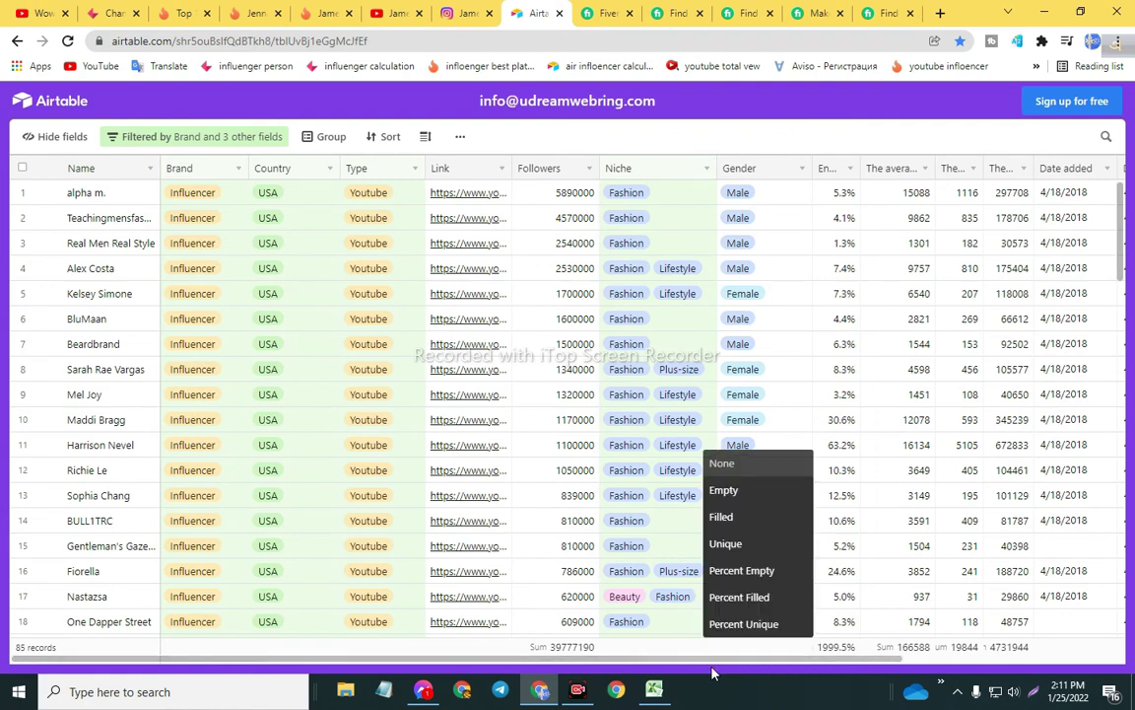
drag(714, 668, 848, 667)
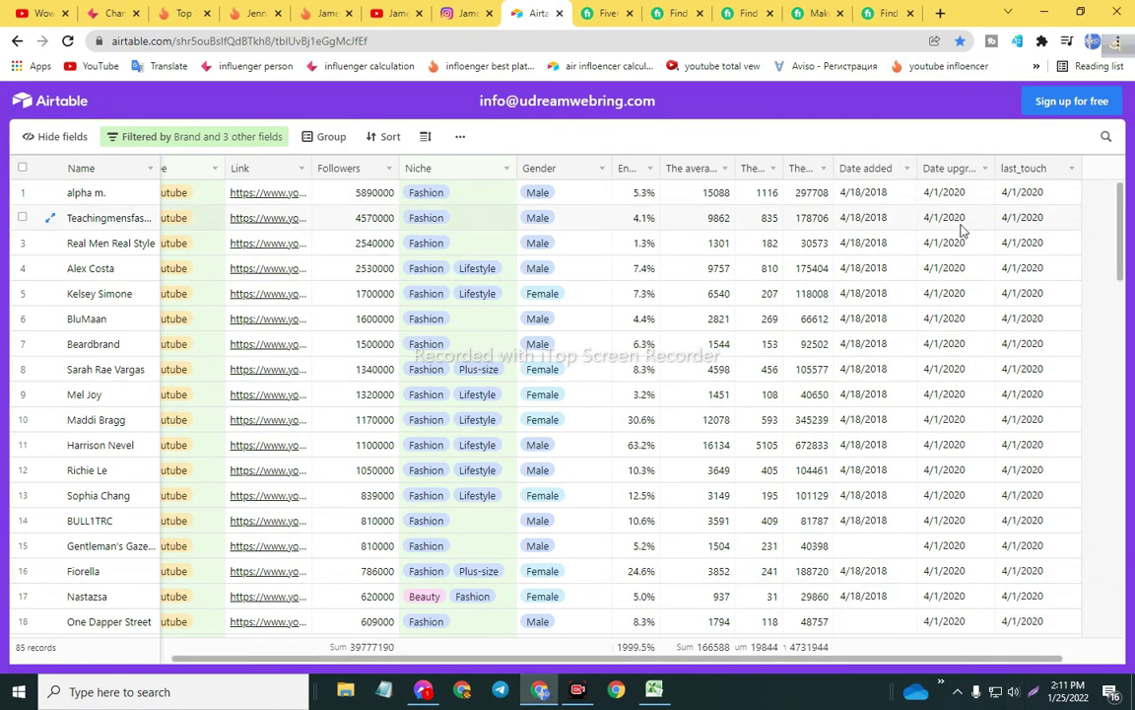
key(F9)
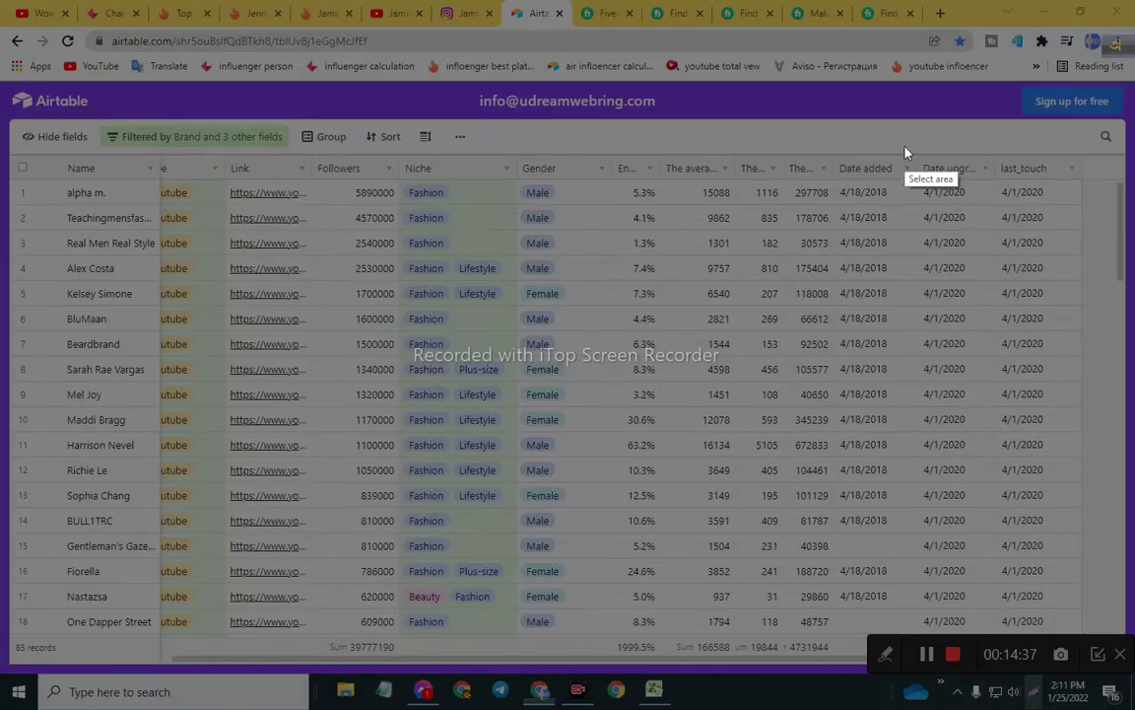
drag(905, 147, 1075, 517)
click(1061, 533)
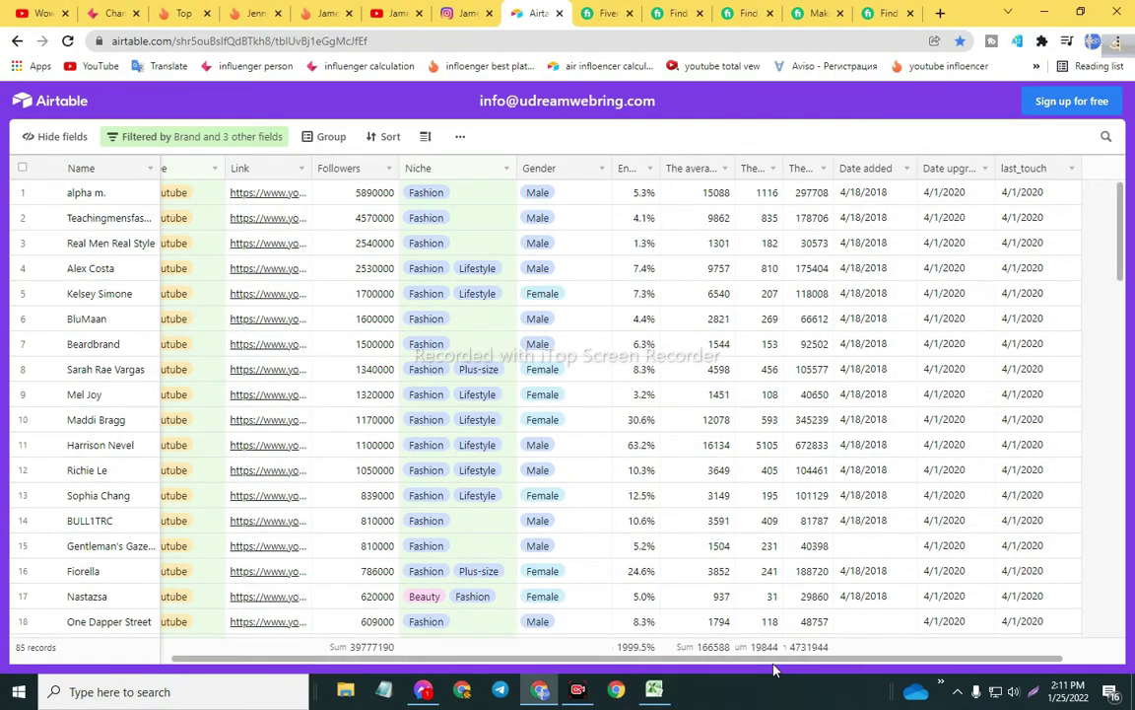
scroll(696, 589, left, 2)
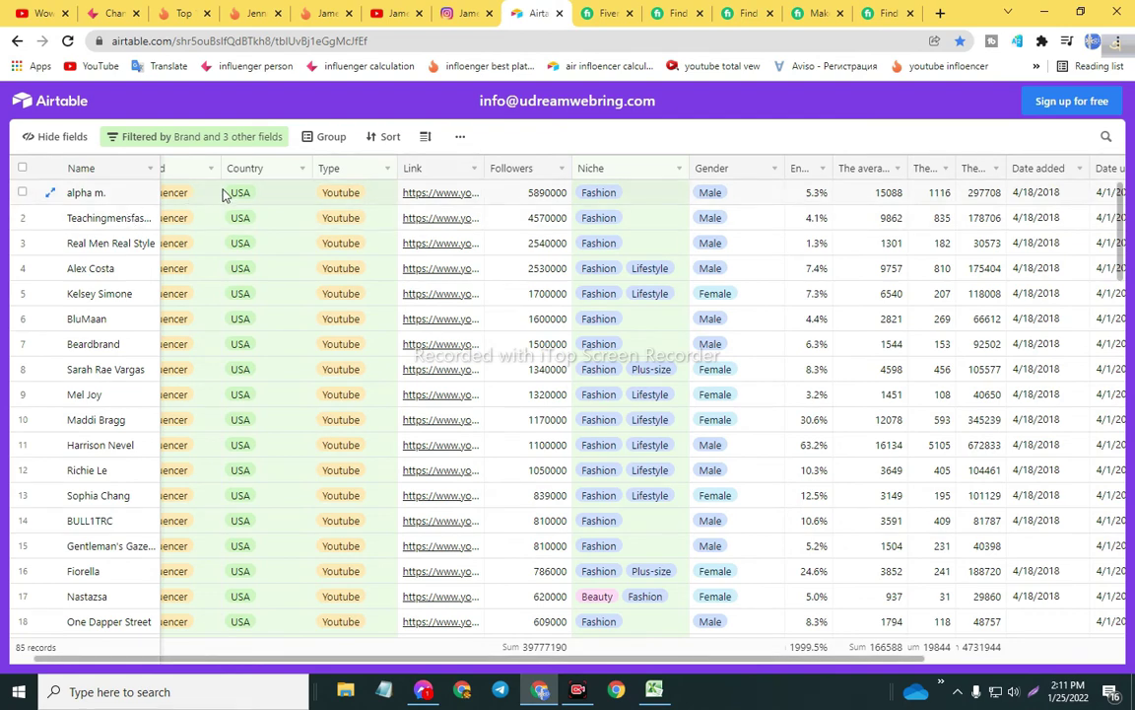
- Open the alpha m. YouTube channel from its link in the filtered Airtable list and pause the welcome video
click(427, 197)
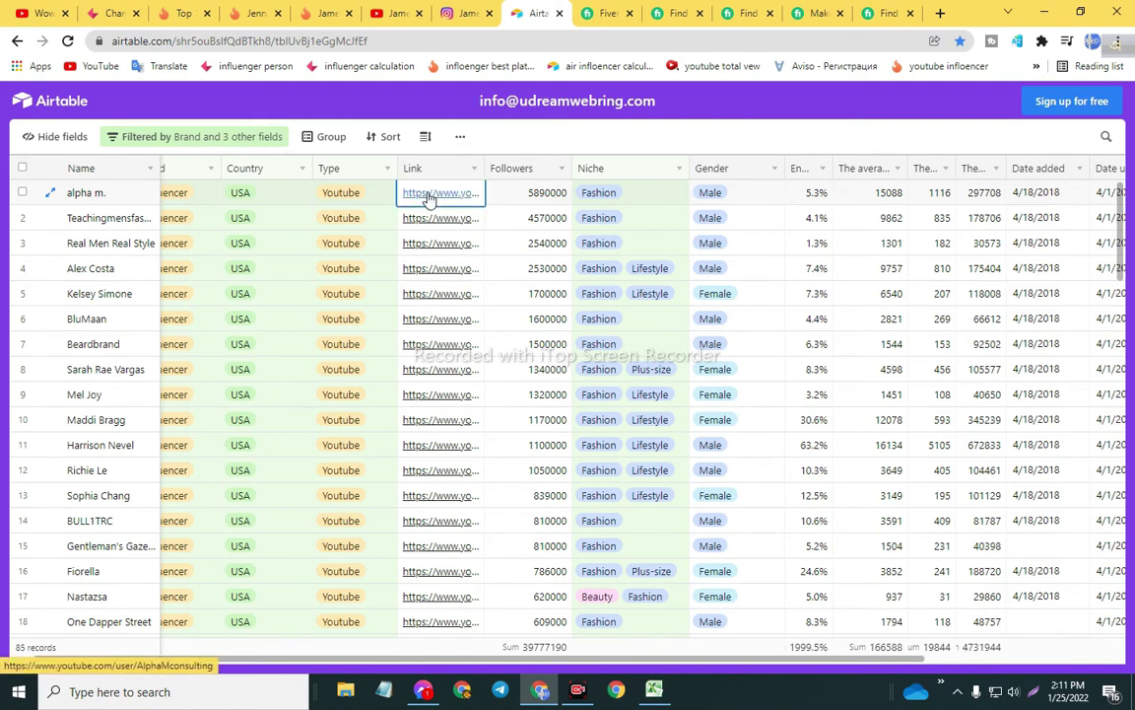
click(427, 196)
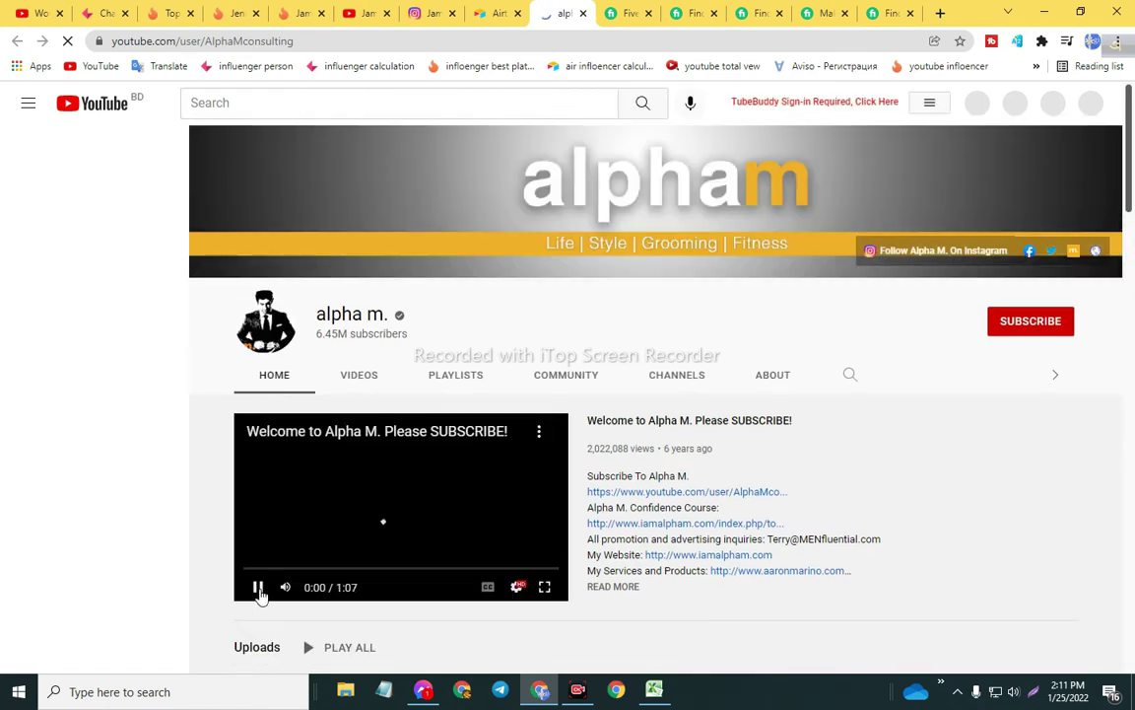
click(258, 588)
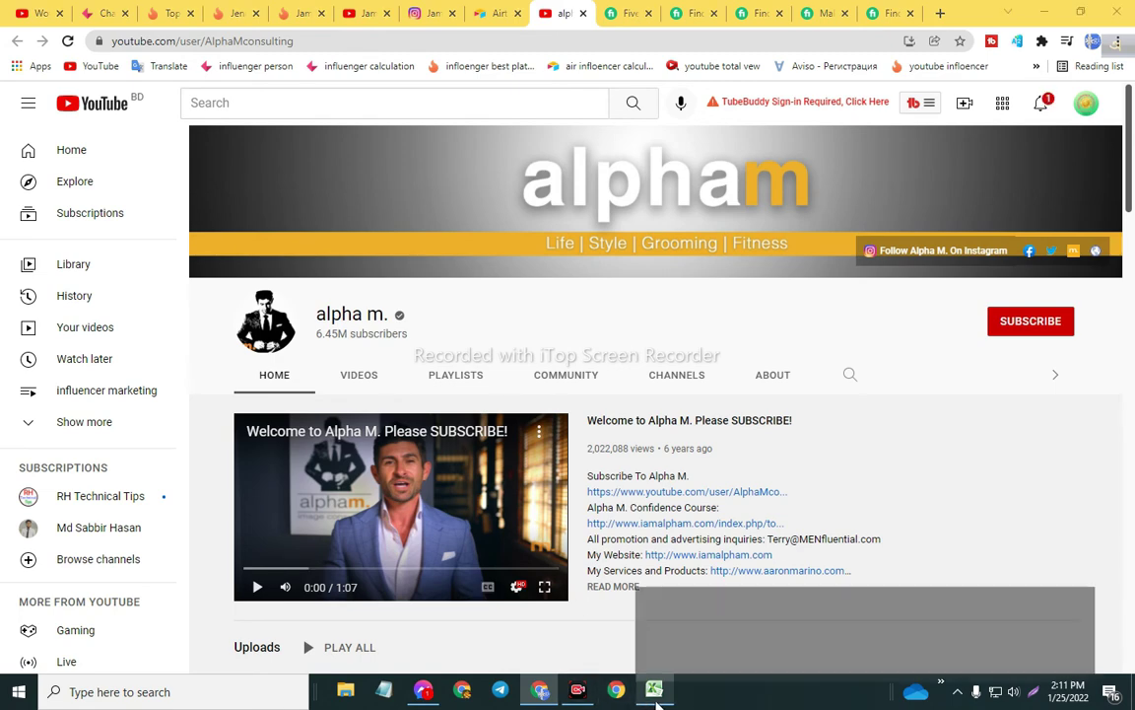
- Copy the channel name alpha m. from YouTube into the Channel Name cell A6 of the Excel sheet
click(654, 690)
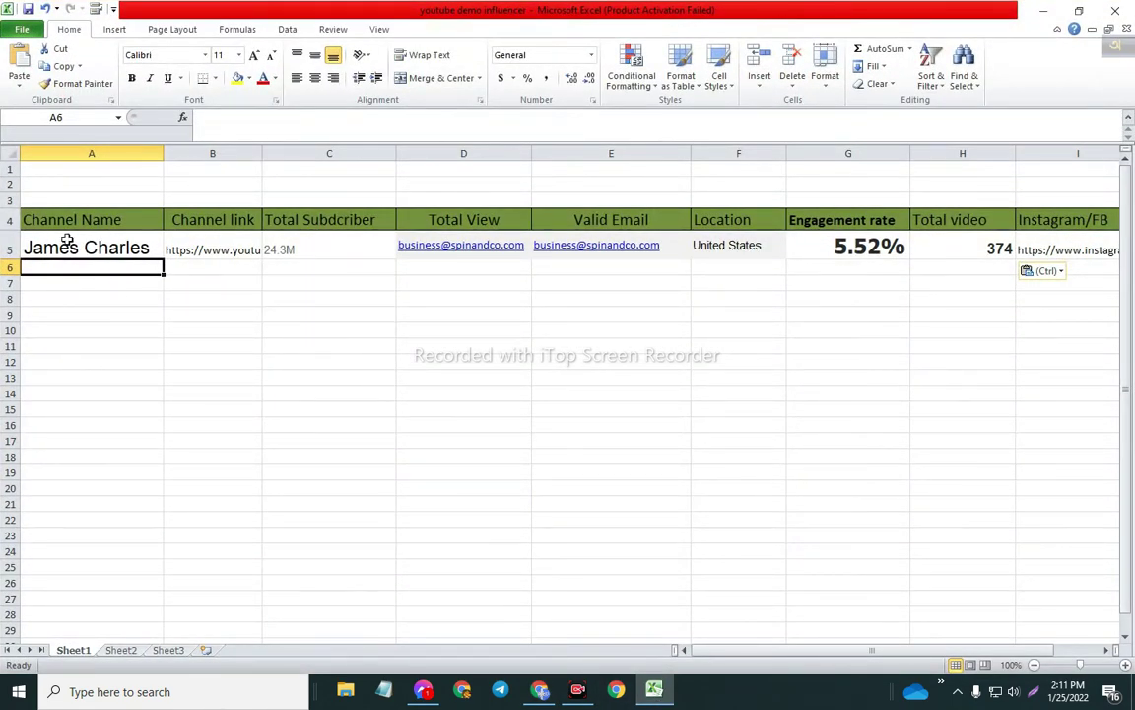
click(540, 690)
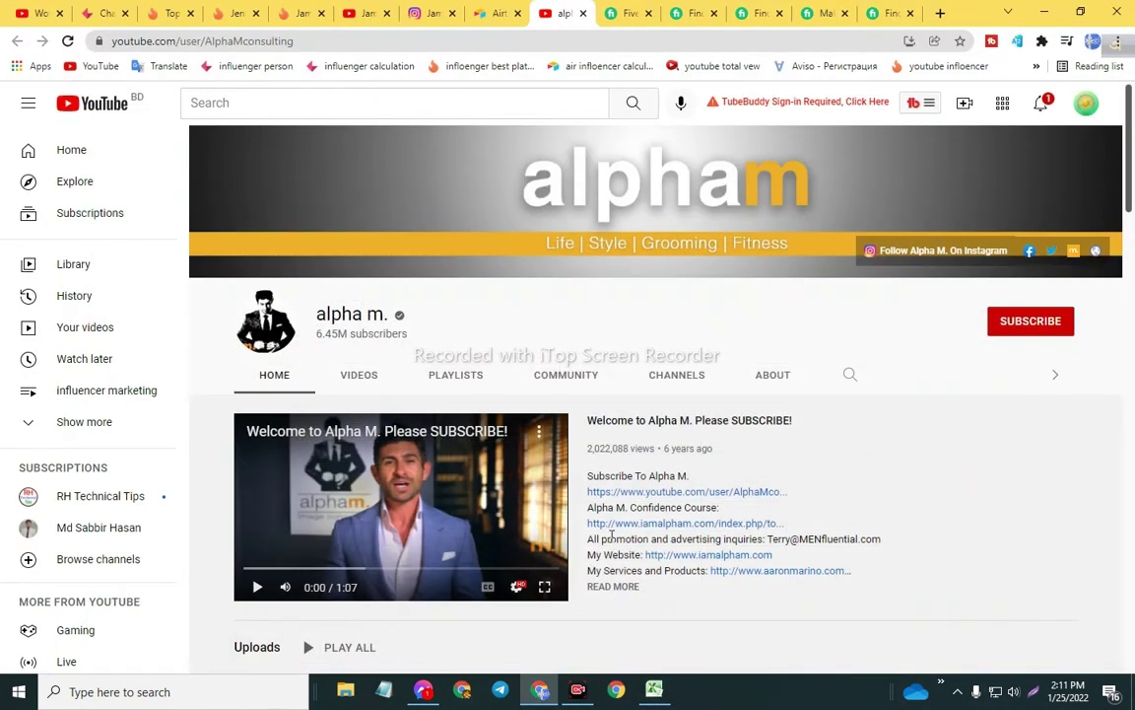
triple_click(336, 315)
key(ctrl+c)
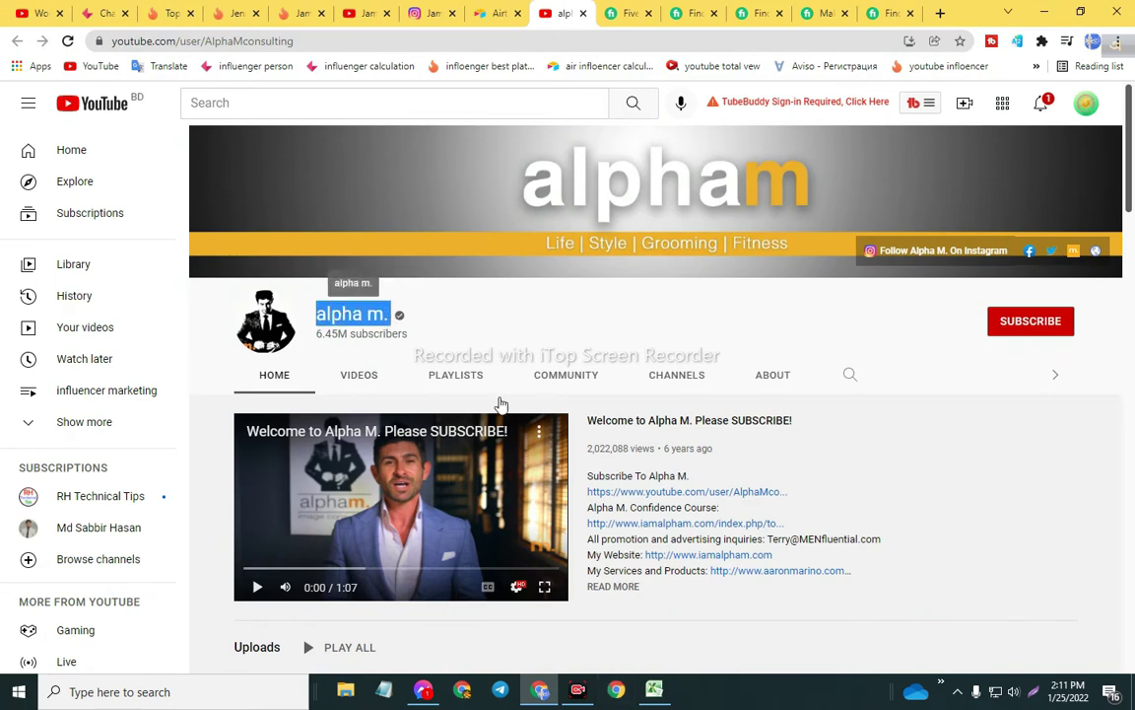
click(655, 690)
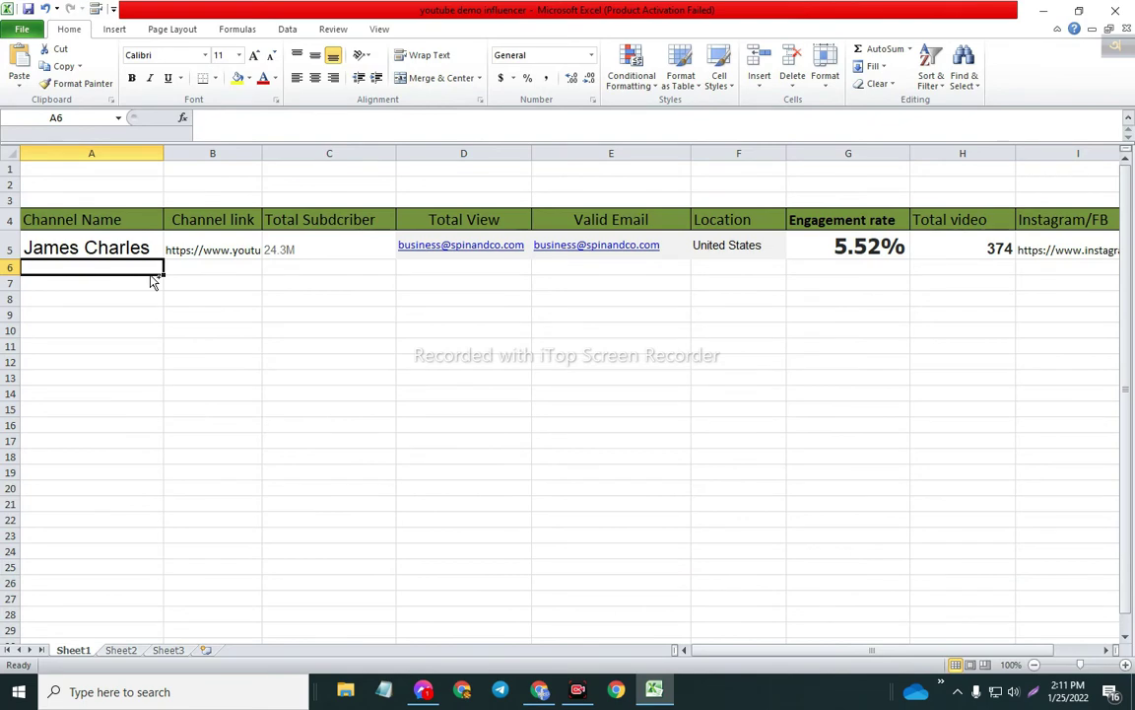
key(ctrl+v)
click(193, 266)
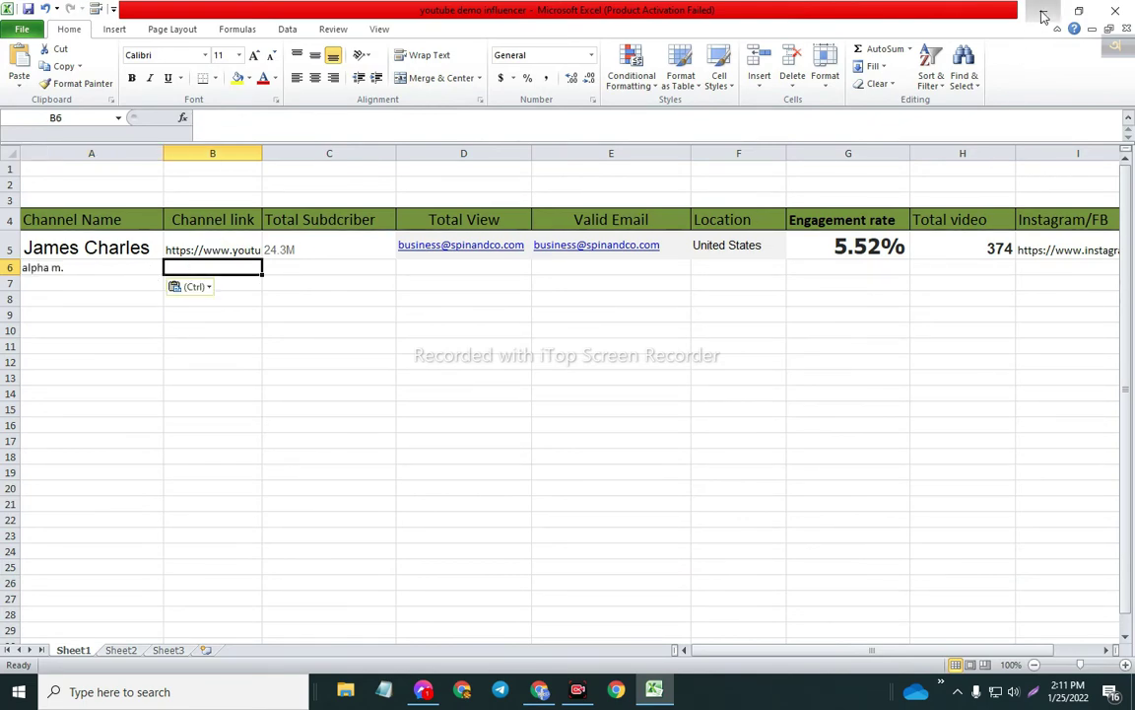
key(alt+Tab)
click(371, 40)
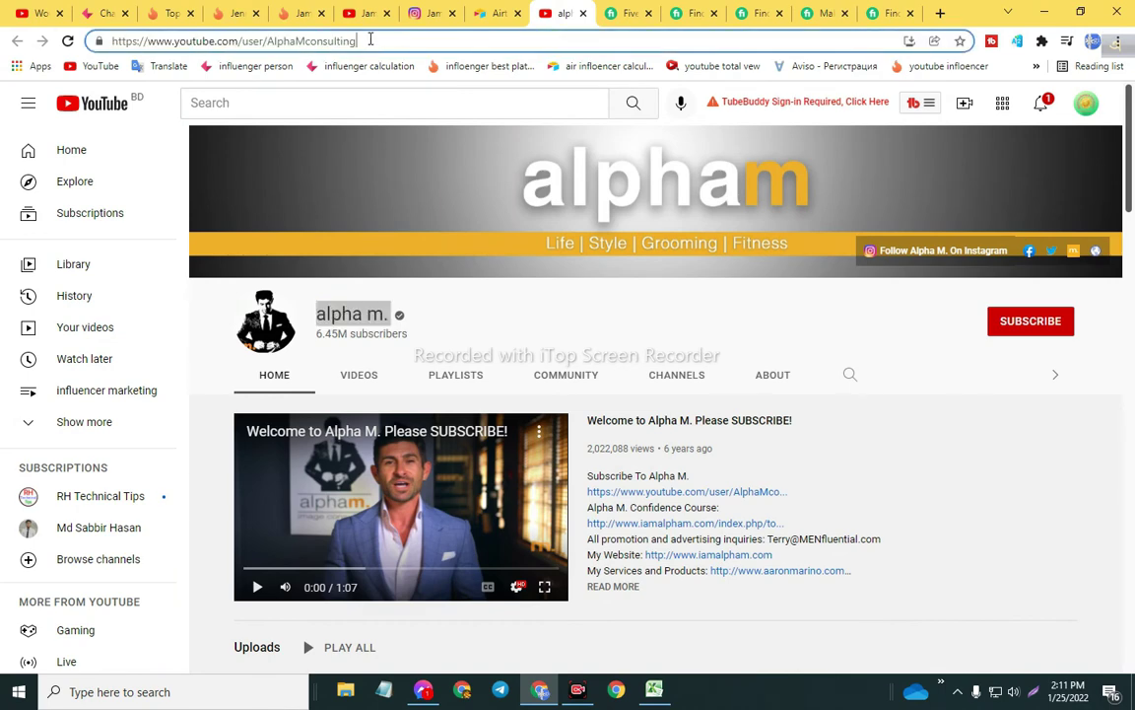
key(ctrl+a)
key(ctrl+c)
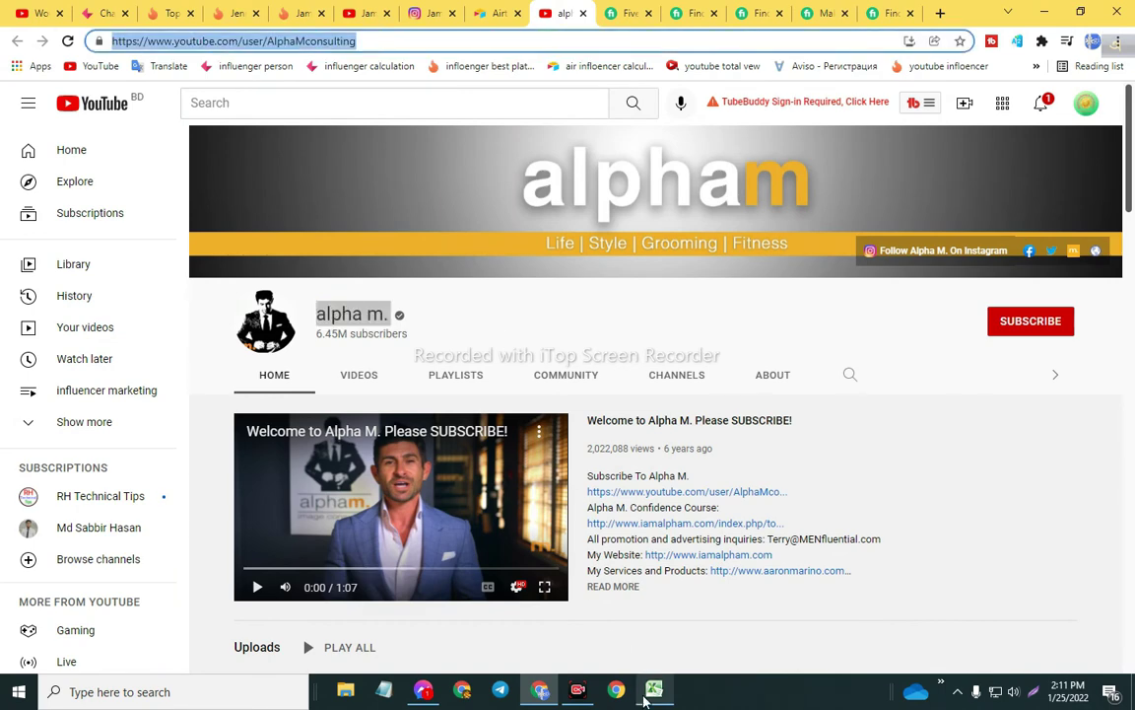
key(alt+Tab)
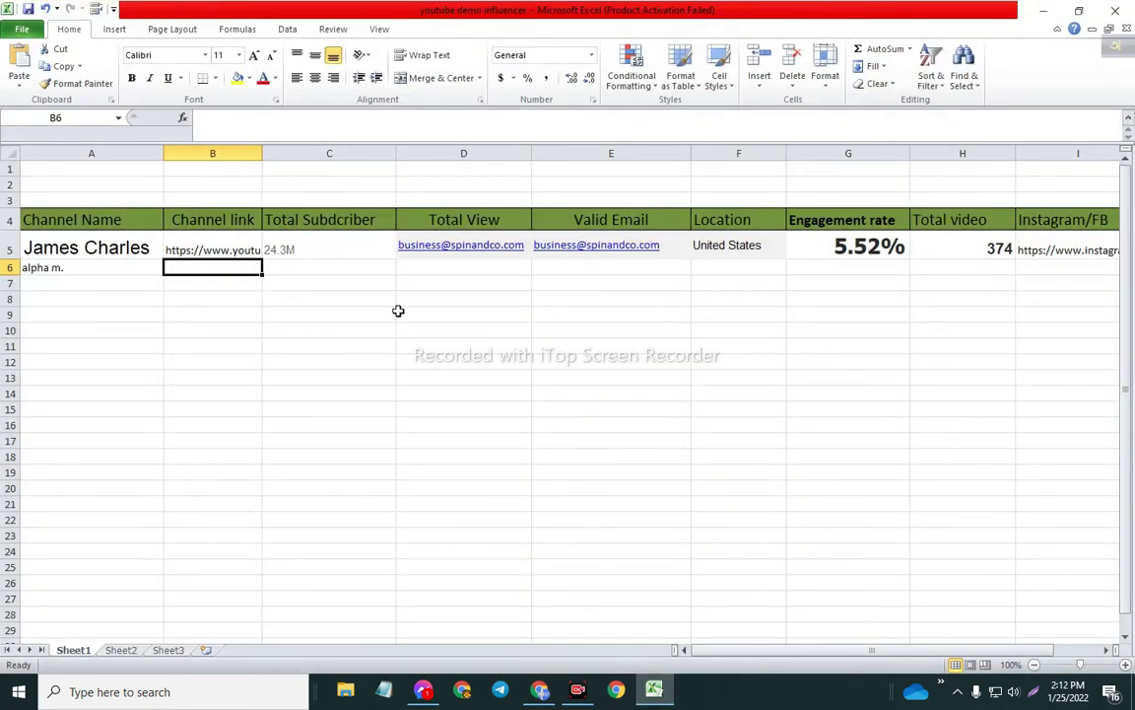
key(ctrl+v)
- Copy the subscriber figure 6.45M from the channel header into the Total Subdcriber cell C6 in Excel
click(331, 268)
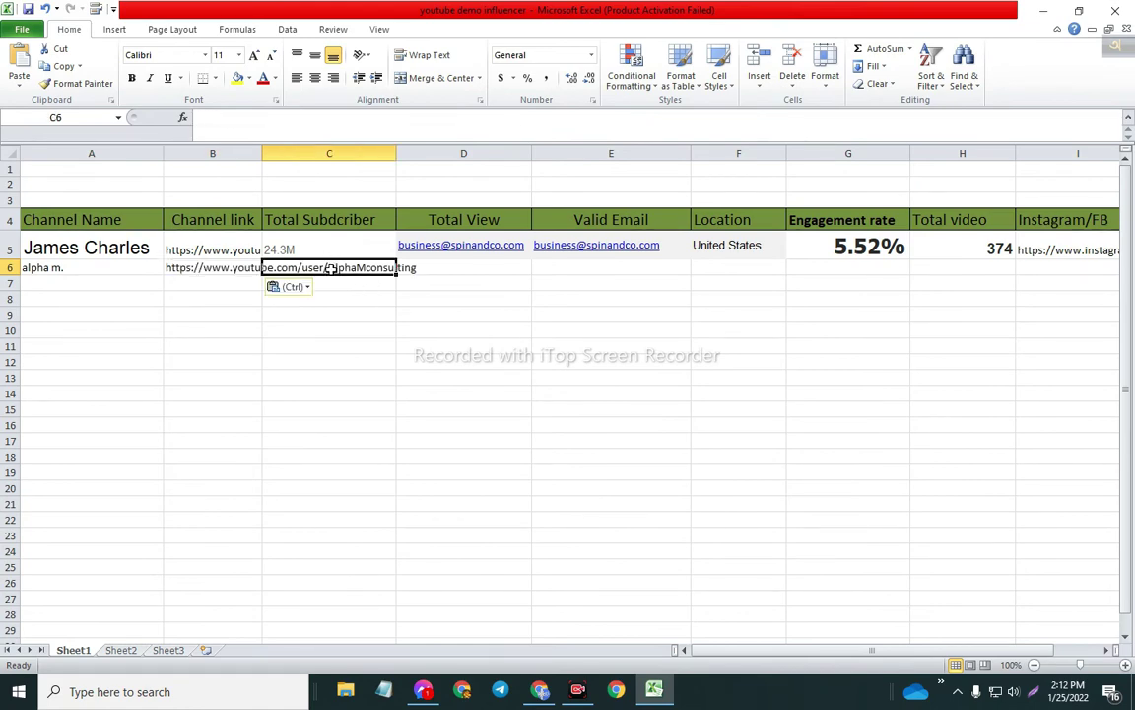
key(alt+Tab)
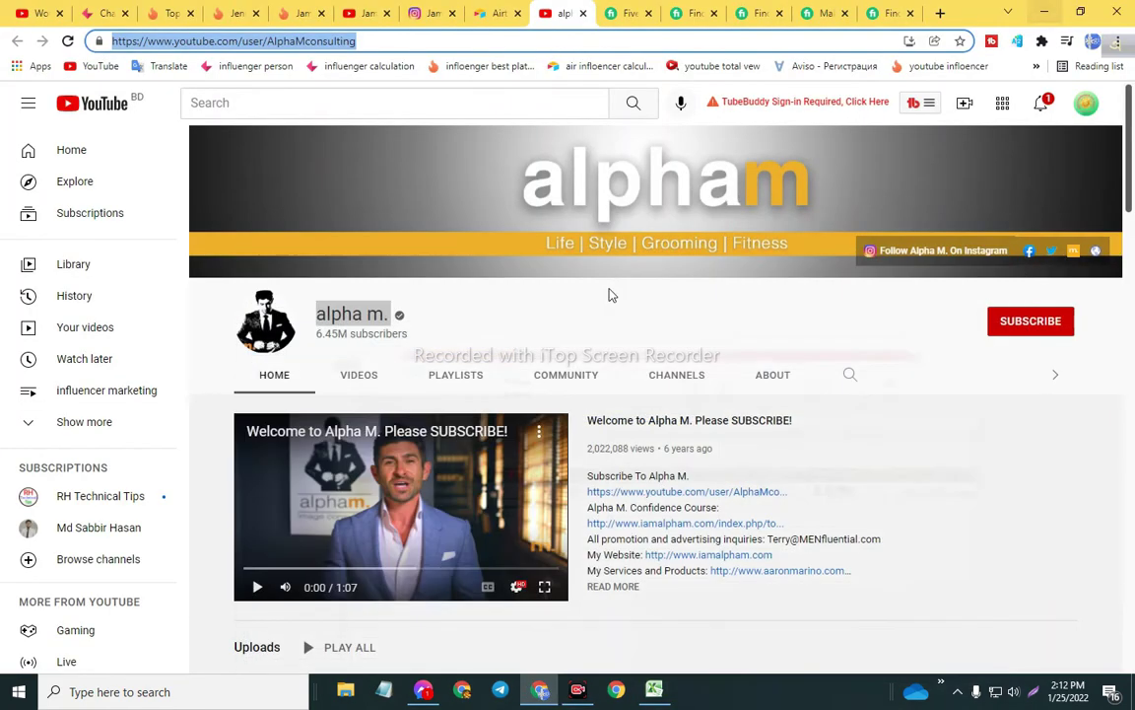
drag(313, 336, 344, 333)
key(ctrl+c)
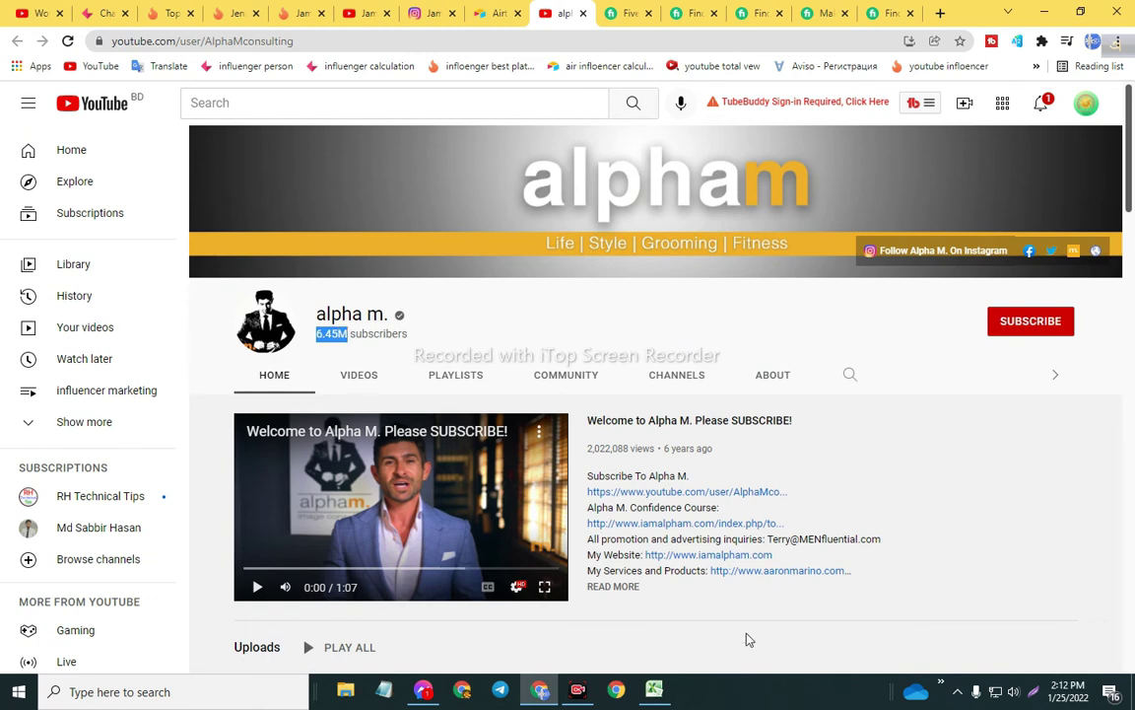
key(alt+Tab)
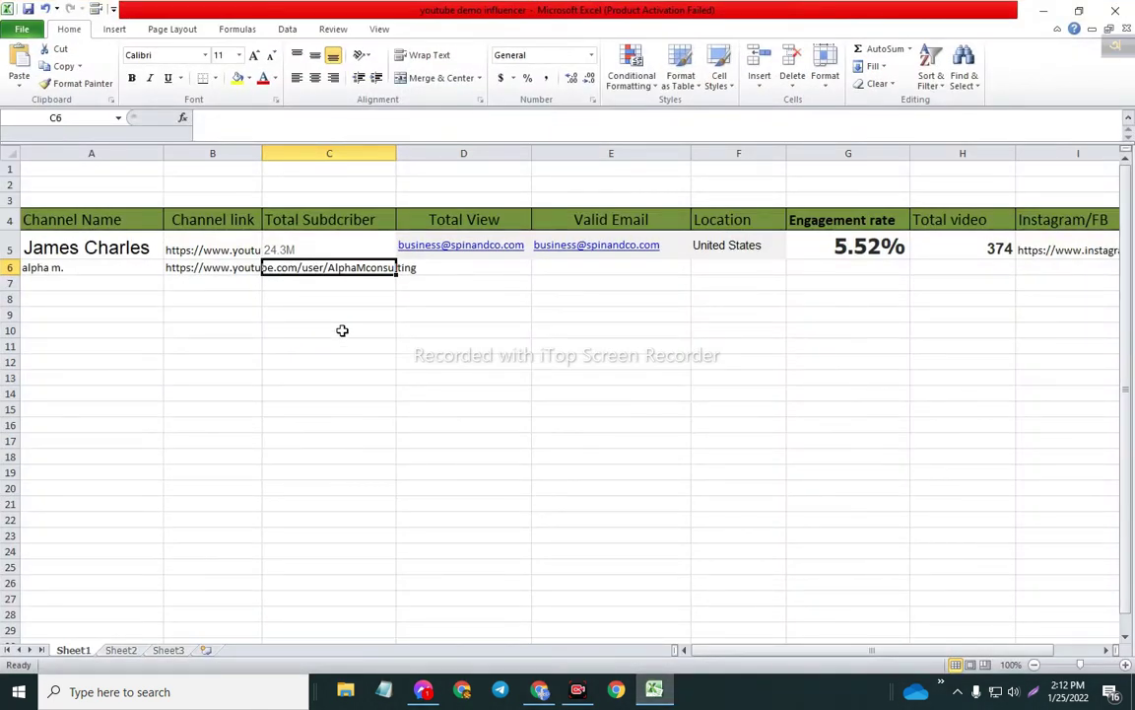
key(ctrl+v)
- Copy the view count 1,129,126,102 from the channel's About stats into the Total View cell D6 in Excel
click(457, 266)
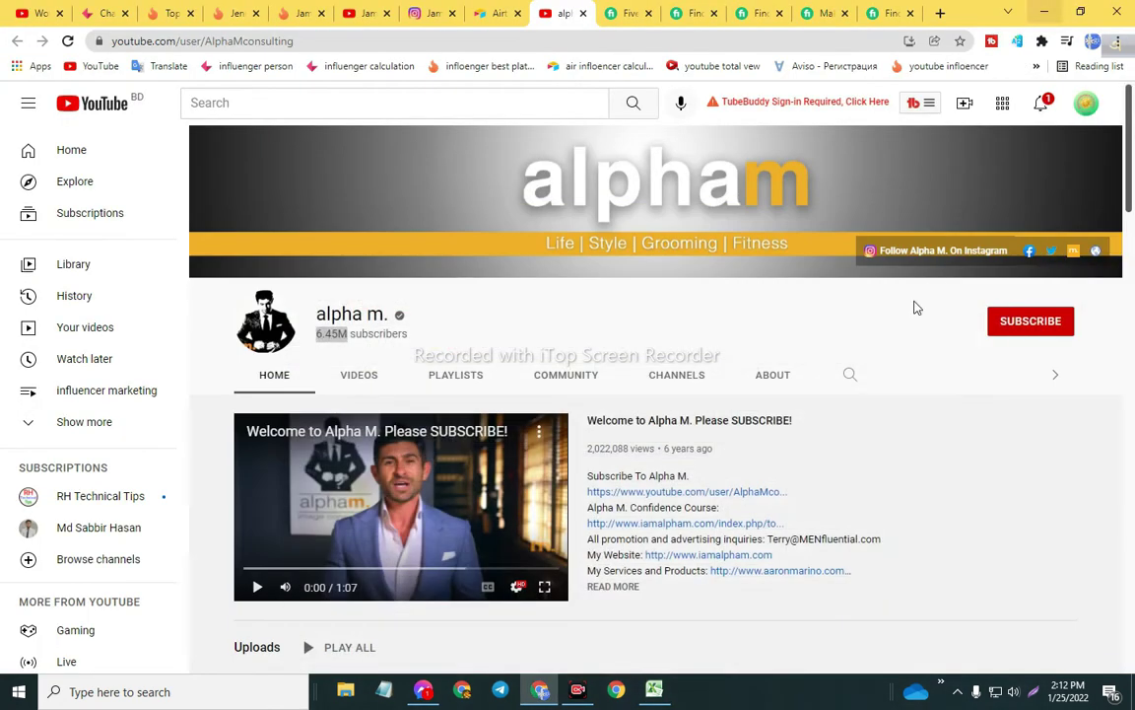
key(alt+Tab)
click(774, 375)
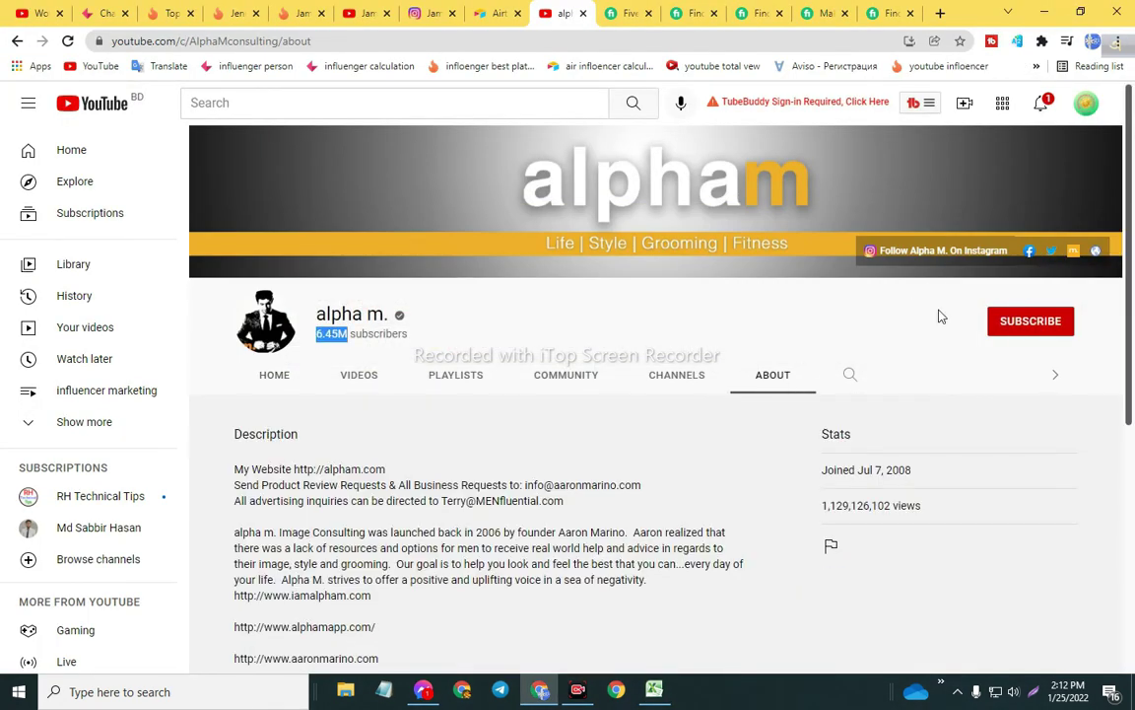
scroll(1121, 233, down, 1)
scroll(1122, 232, down, 1)
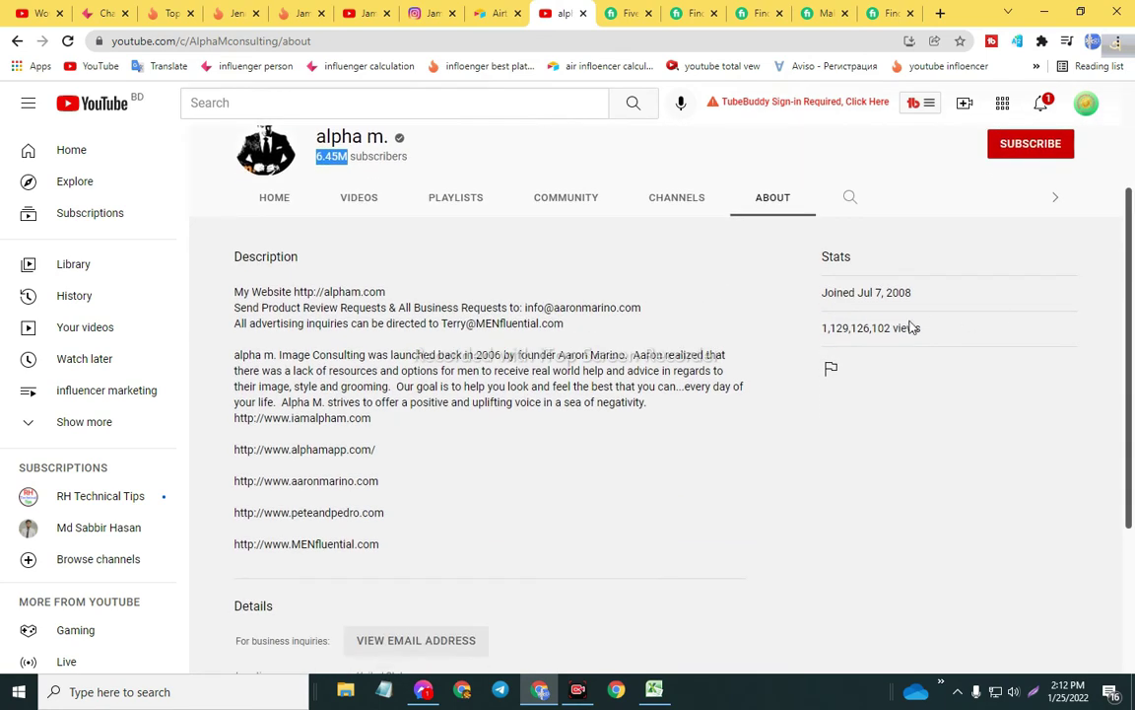
mouse_move(824, 329)
mouse_down()
mouse_move(779, 301)
mouse_move(883, 368)
mouse_move(828, 328)
mouse_up()
click(868, 359)
click(888, 330)
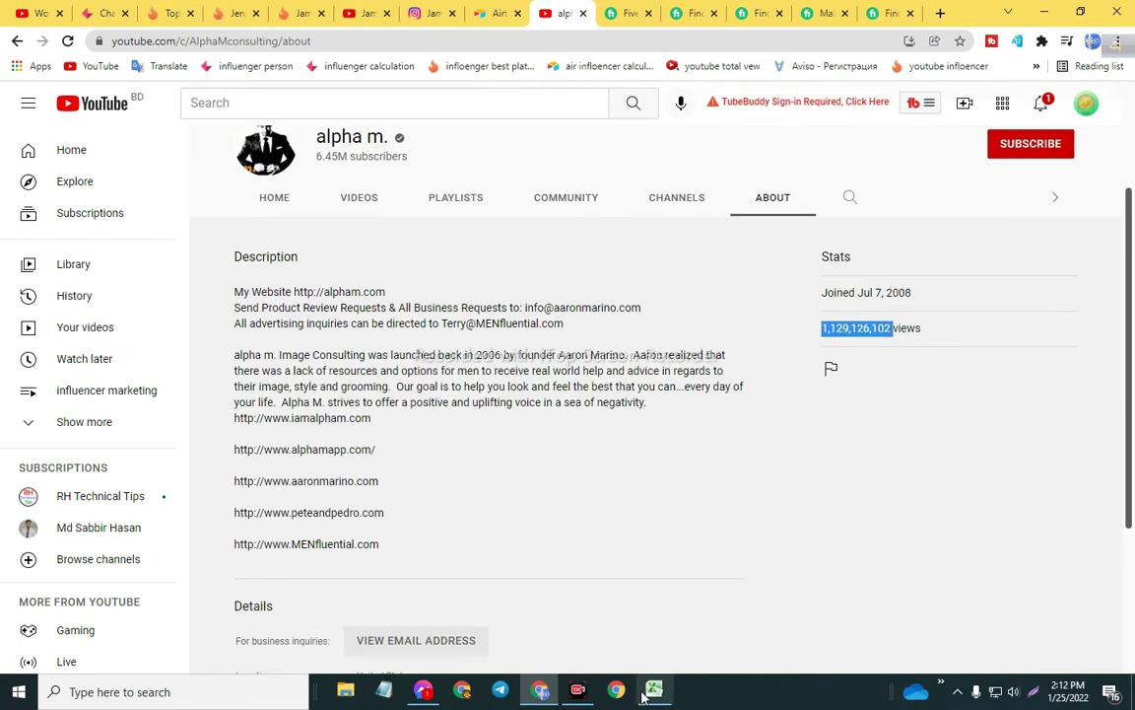
key(alt+Tab)
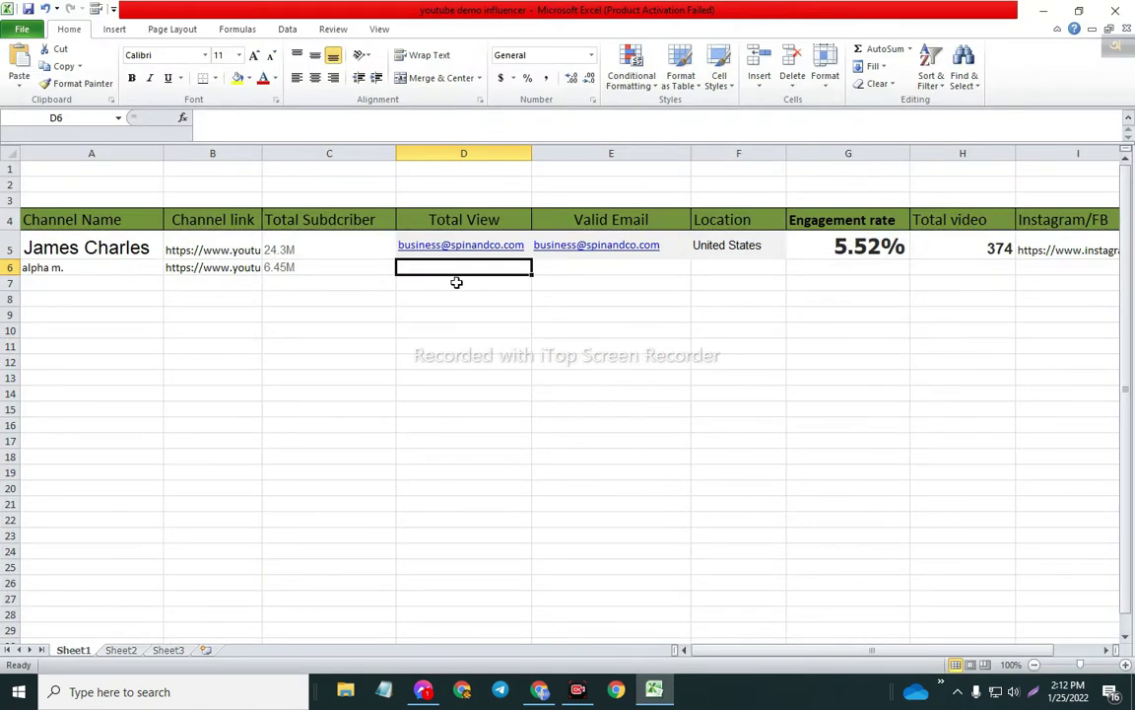
text(1,129,126,102)
click(611, 267)
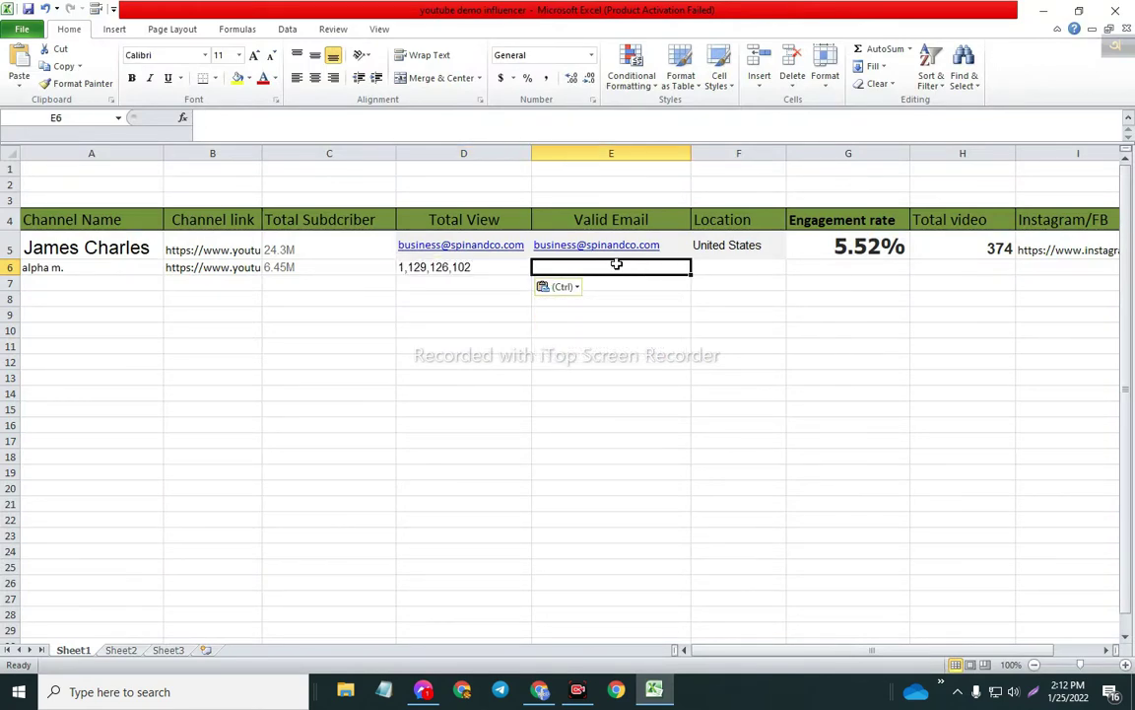
- Reveal the business inquiries email in the channel's About details by solving and submitting the boats image check
click(1046, 8)
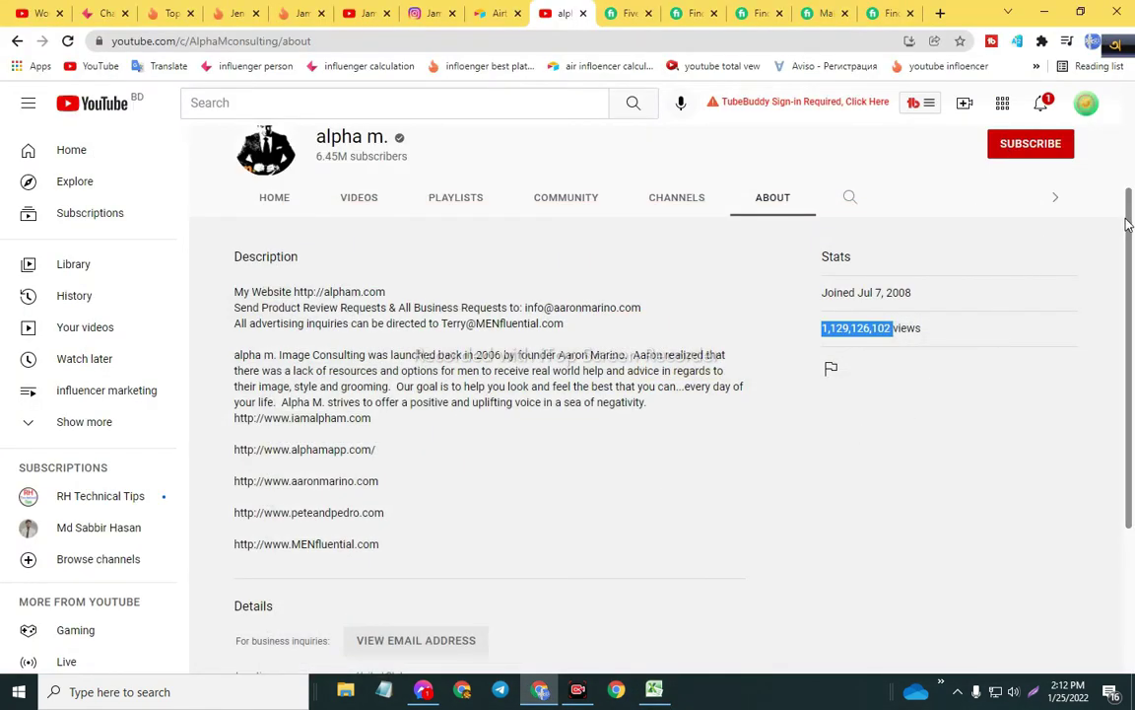
drag(1132, 222, 1132, 357)
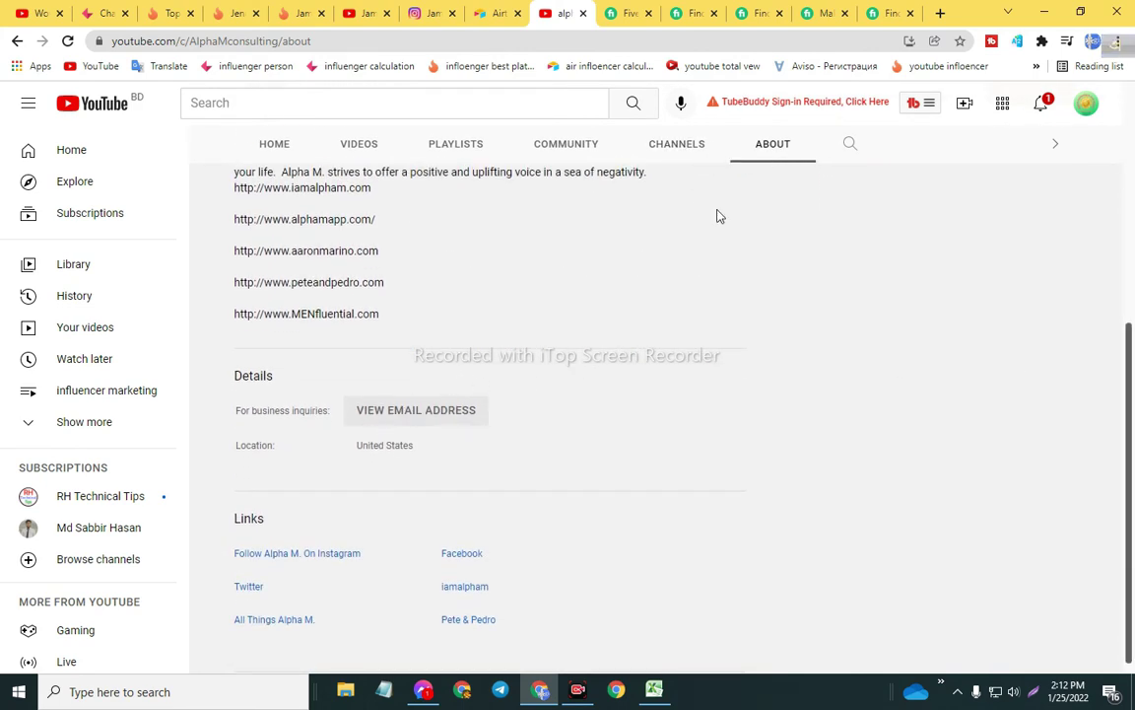
click(439, 415)
click(377, 428)
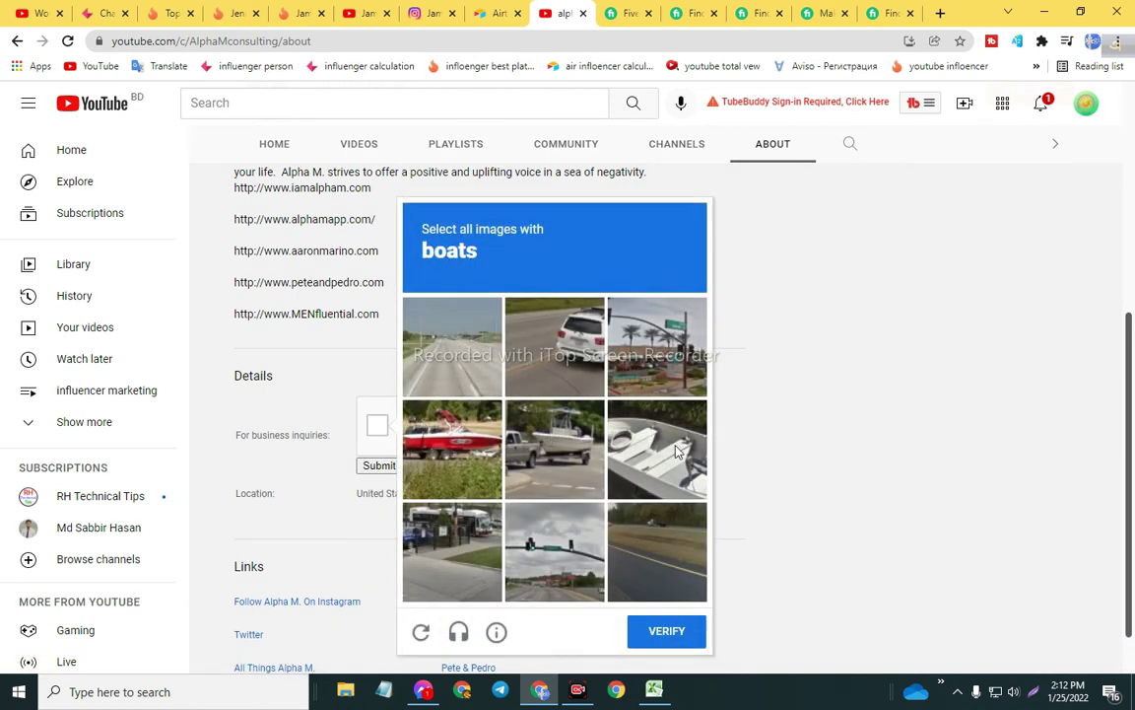
click(677, 451)
click(456, 456)
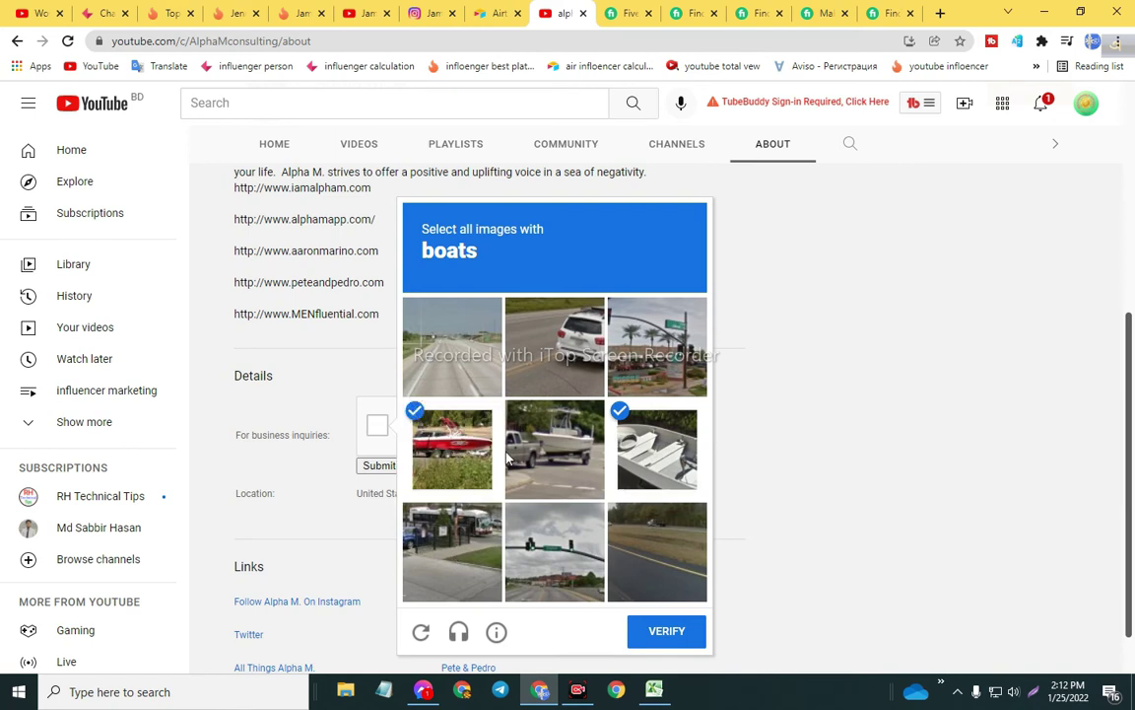
click(552, 449)
click(664, 632)
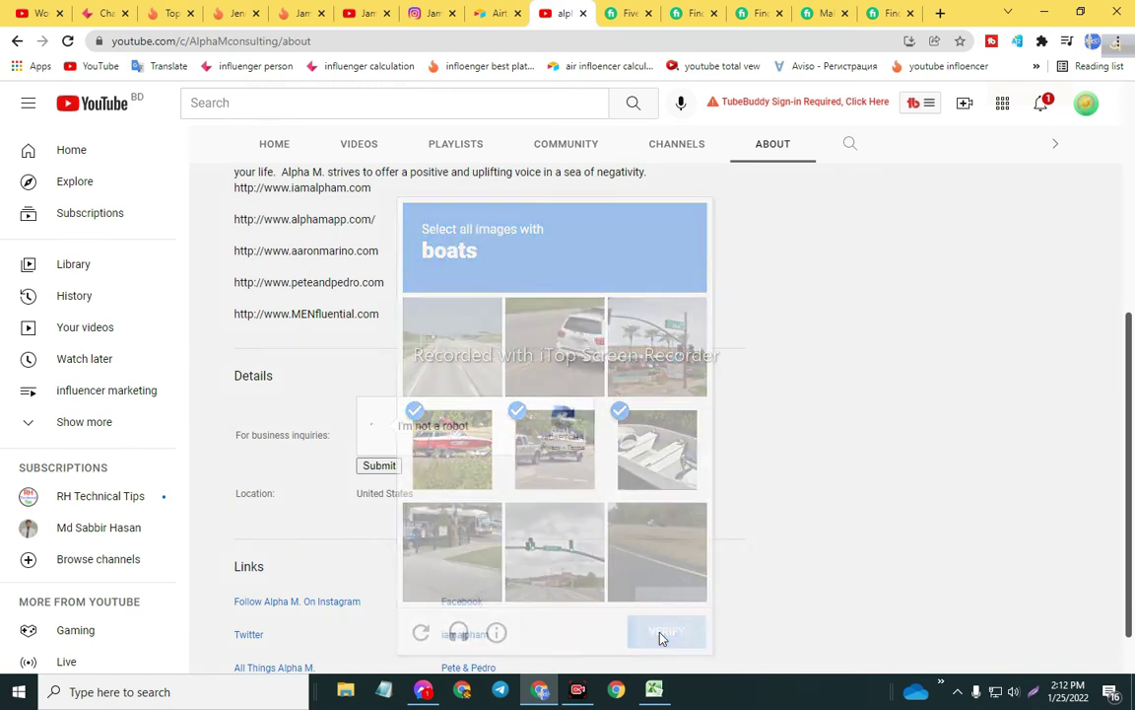
click(373, 465)
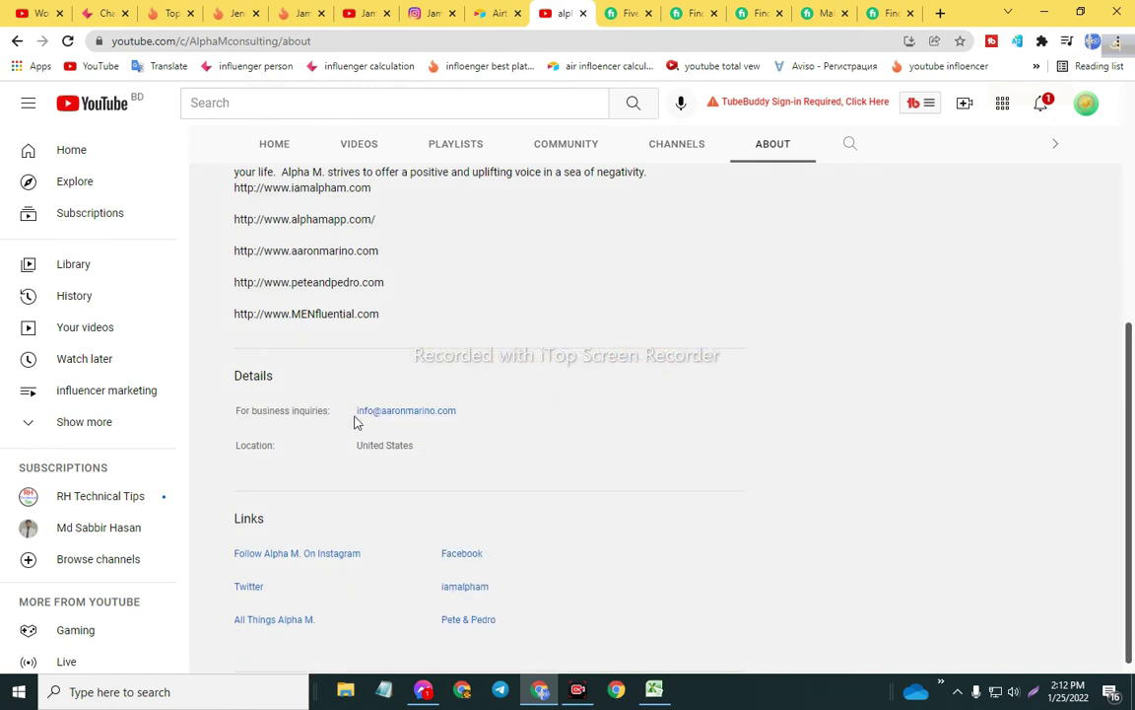
- Copy the revealed business email address into the Valid Email cell E6 in Excel
drag(354, 414, 440, 410)
click(473, 422)
click(356, 424)
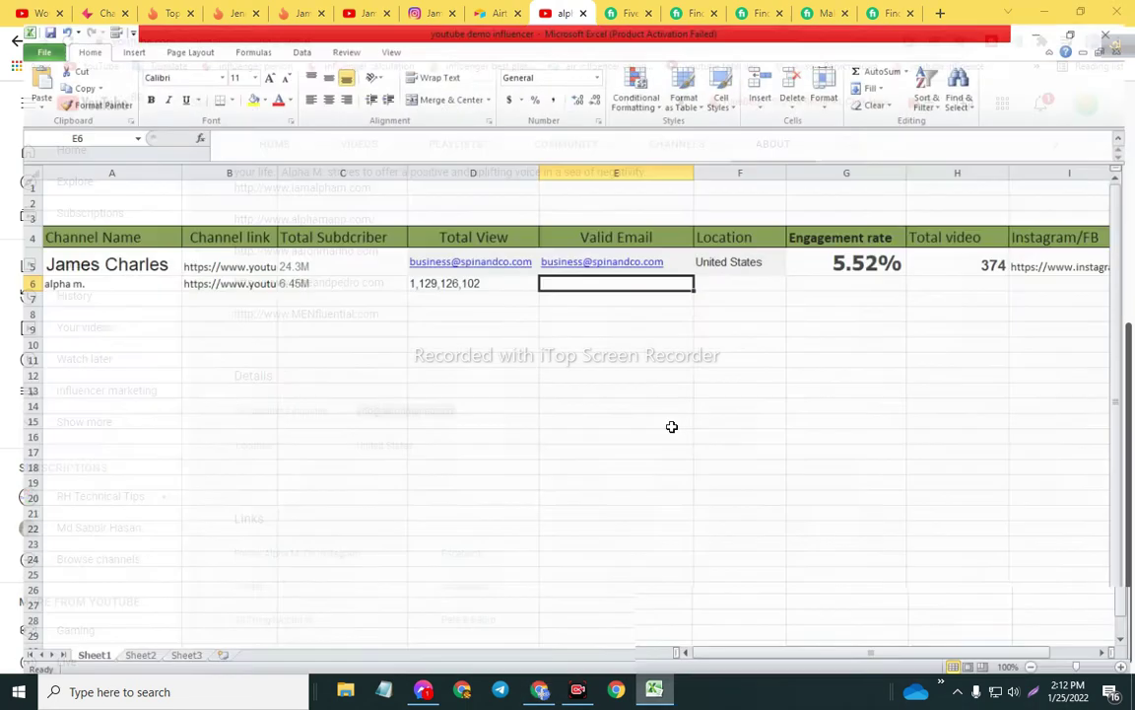
click(655, 689)
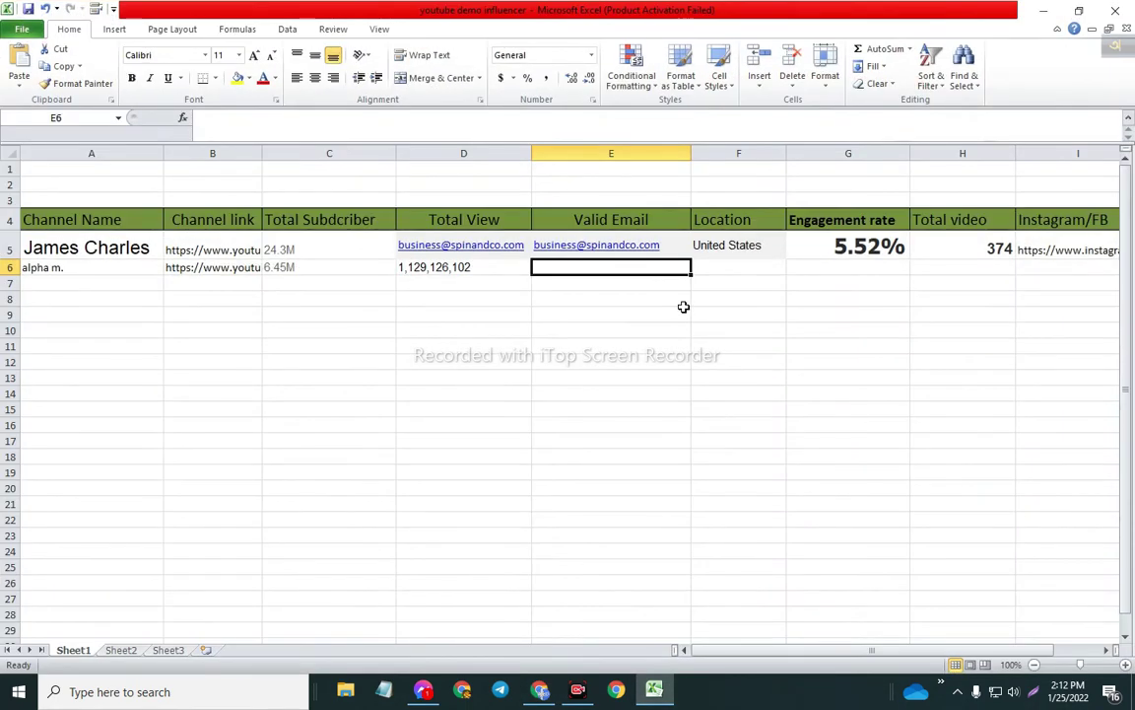
key(ctrl+v)
- Copy the location United States from the channel's About details into the Location cell F6 in Excel, and return to the YouTube page
click(747, 268)
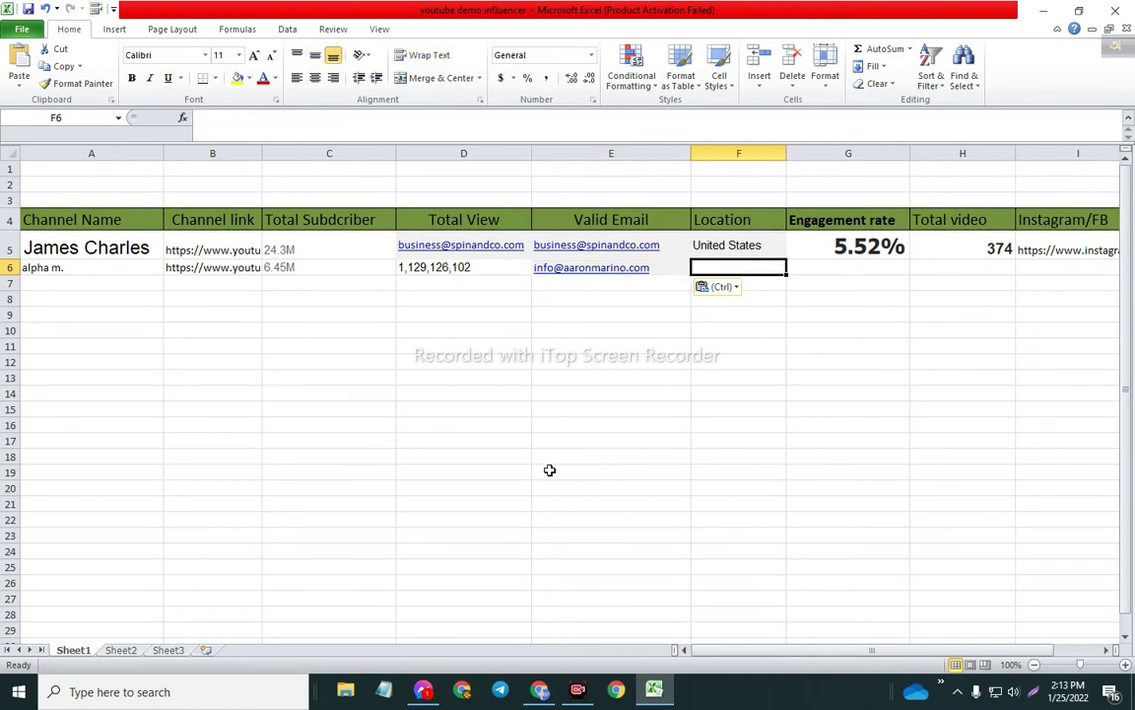
click(1046, 9)
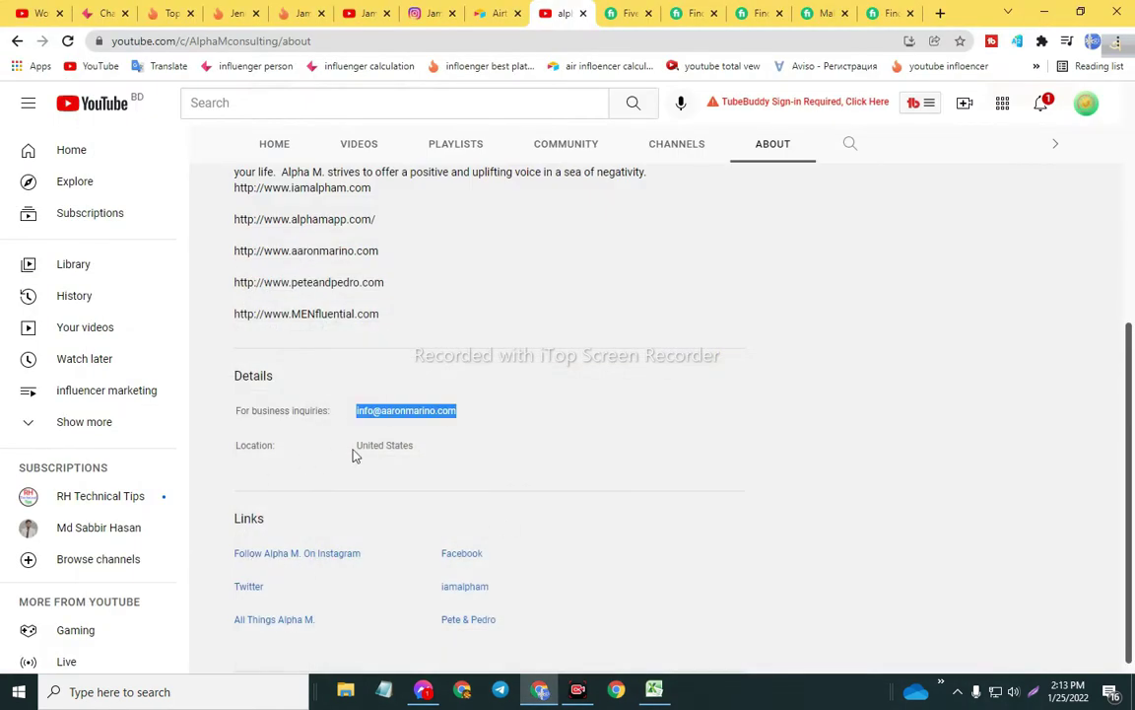
drag(354, 446, 428, 449)
key(ctrl+c)
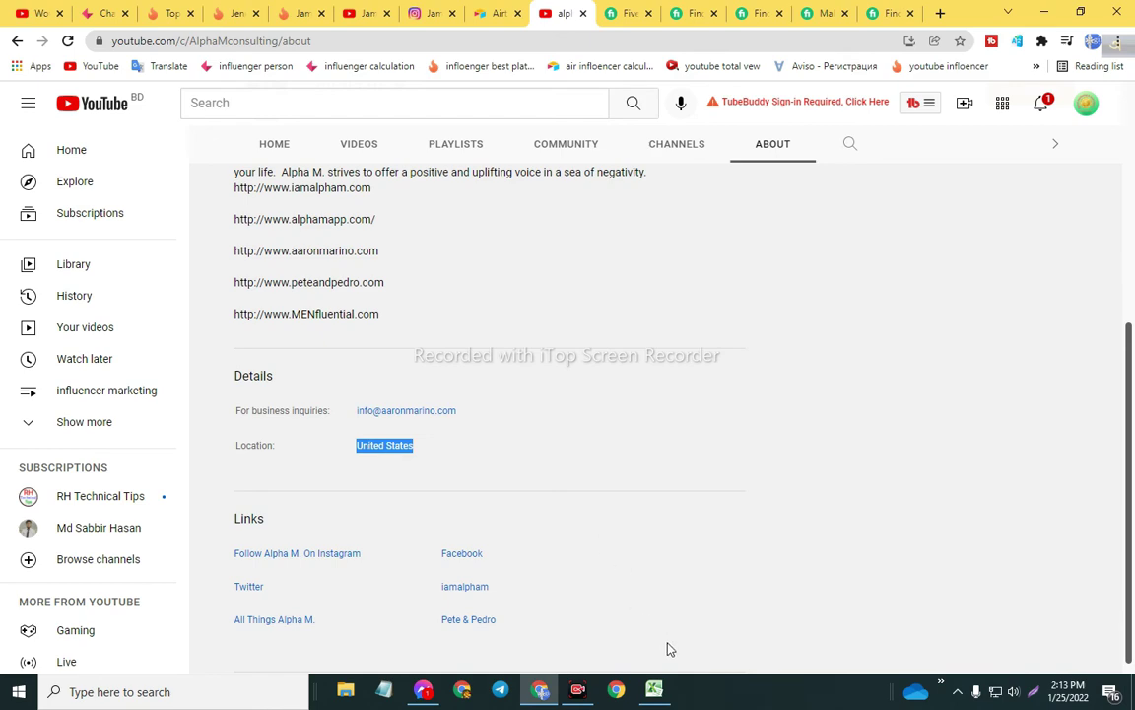
click(654, 689)
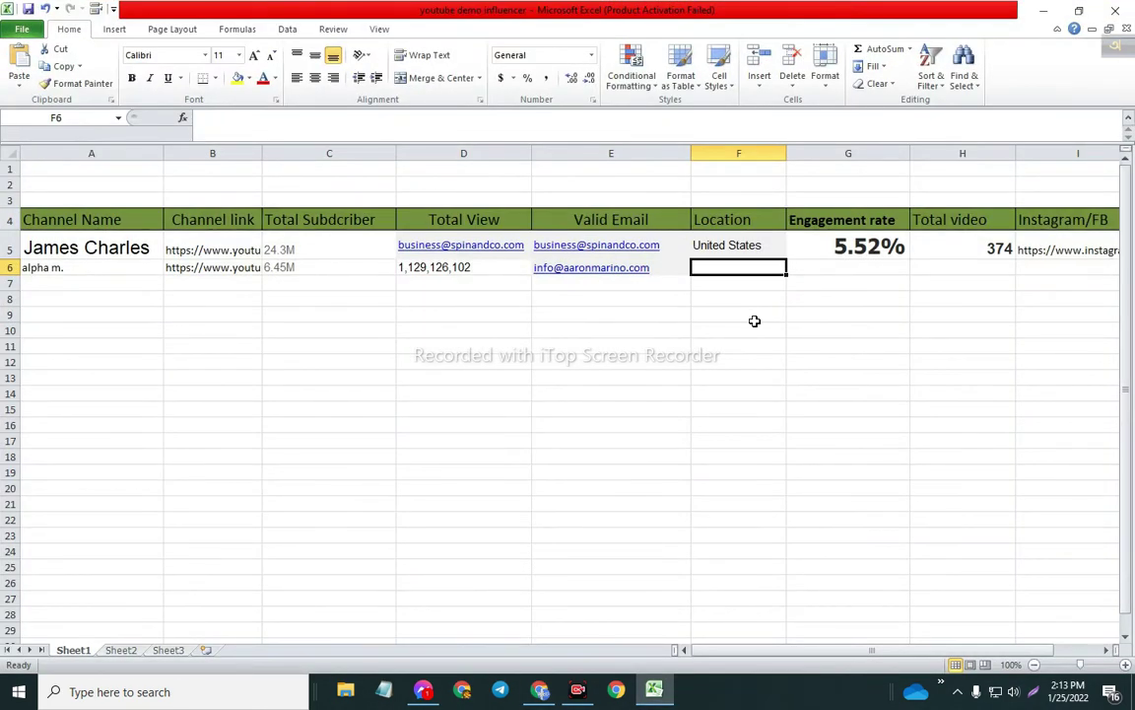
key(ctrl+v)
key(Tab)
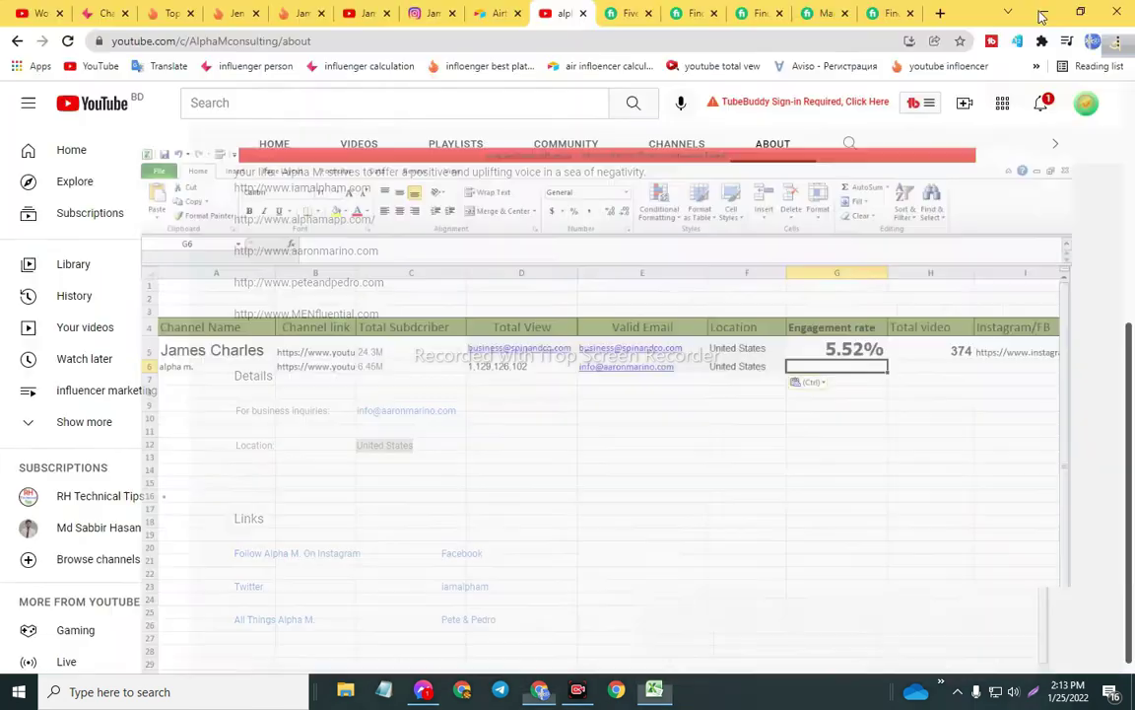
click(1044, 10)
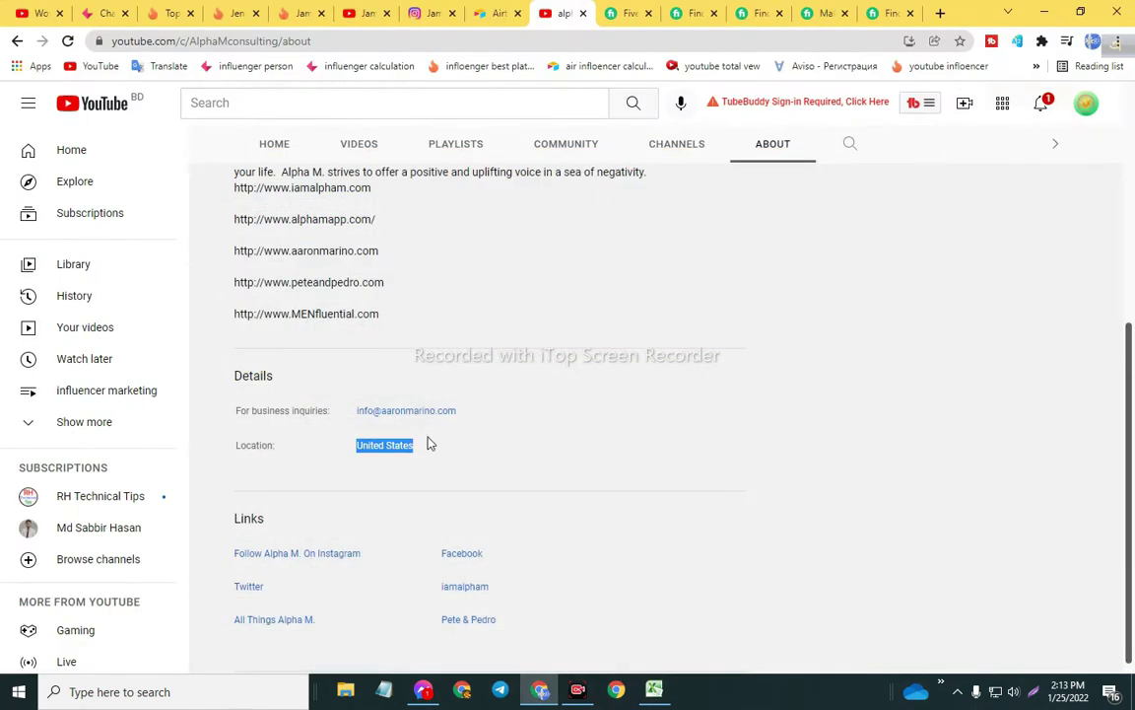
- Check the engagement rate listed for alpha m. in the Airtable list, and return to the channel's YouTube page
scroll(565, 379, up, 5)
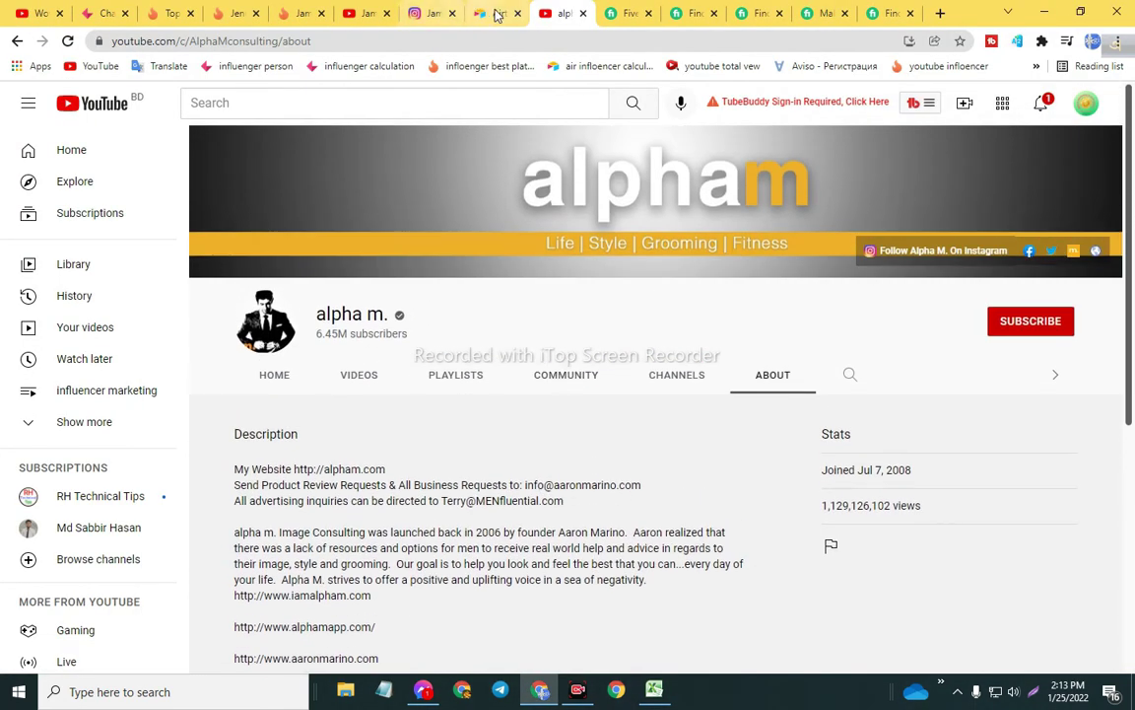
key(ctrl+shift+Tab)
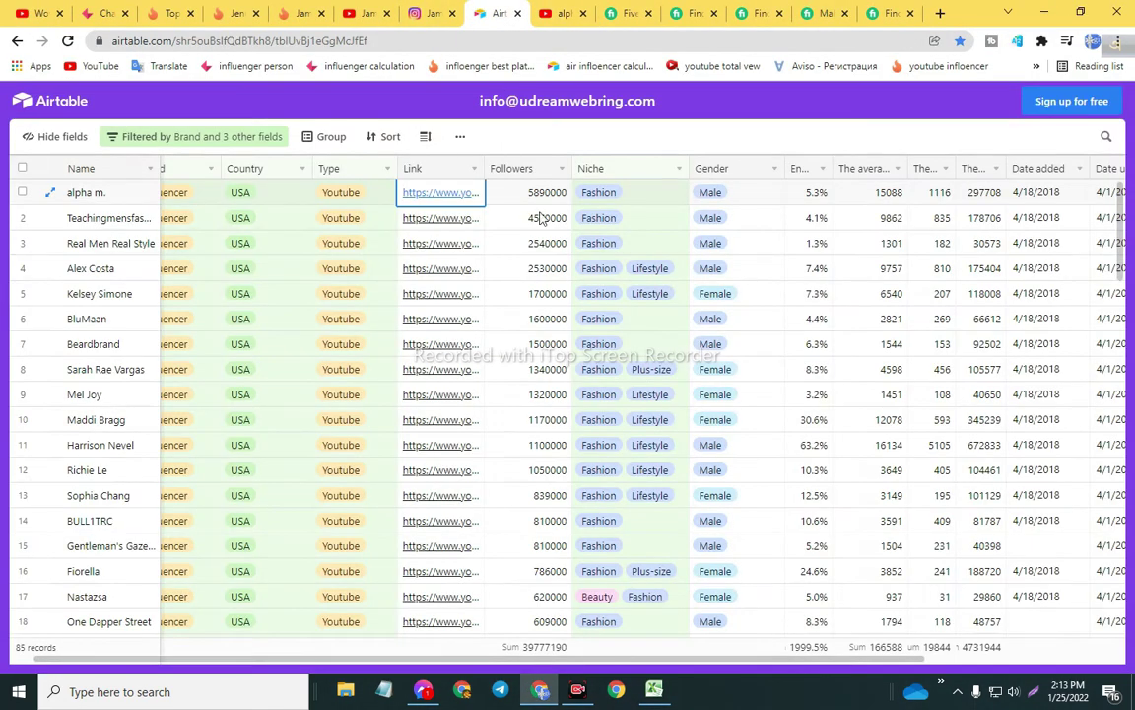
click(812, 194)
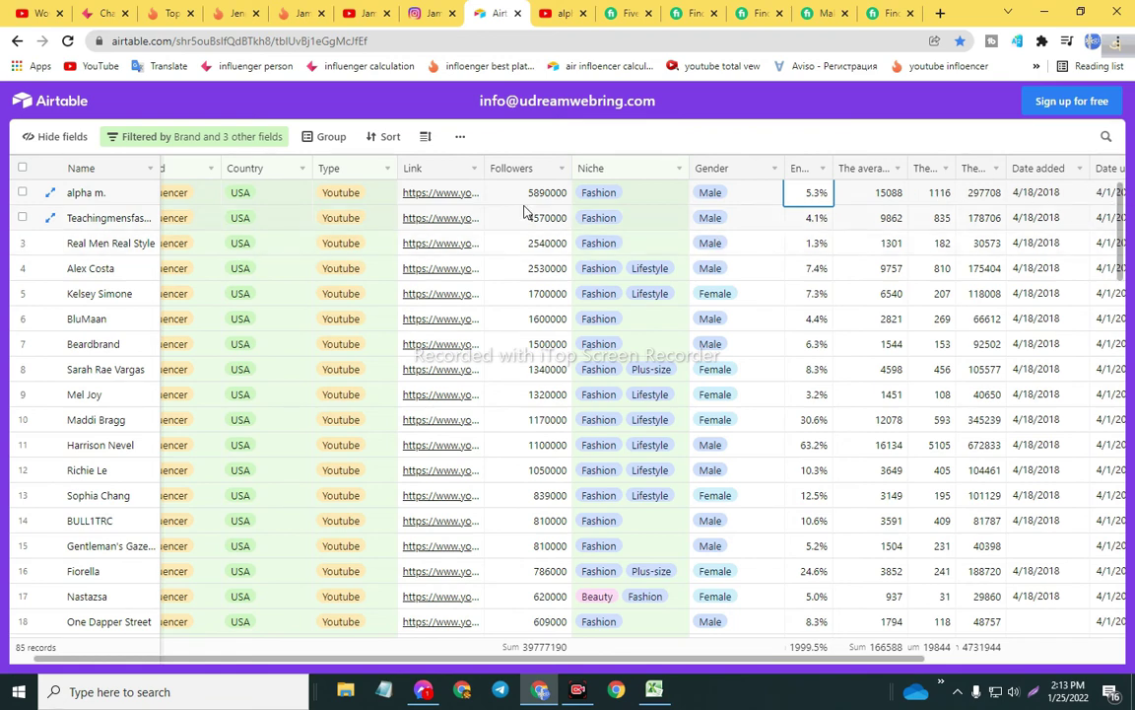
click(558, 13)
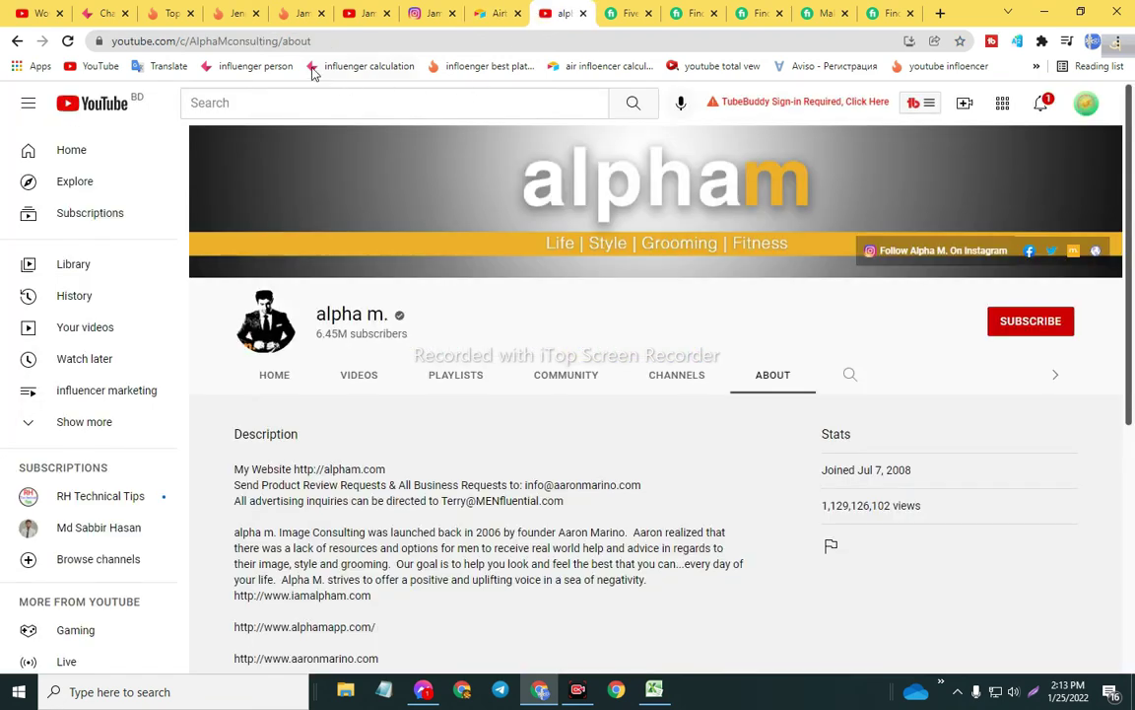
- Copy the alpha m. channel's About page URL from YouTube and look the channel up with it in HypeAuditor
click(376, 41)
click(375, 41)
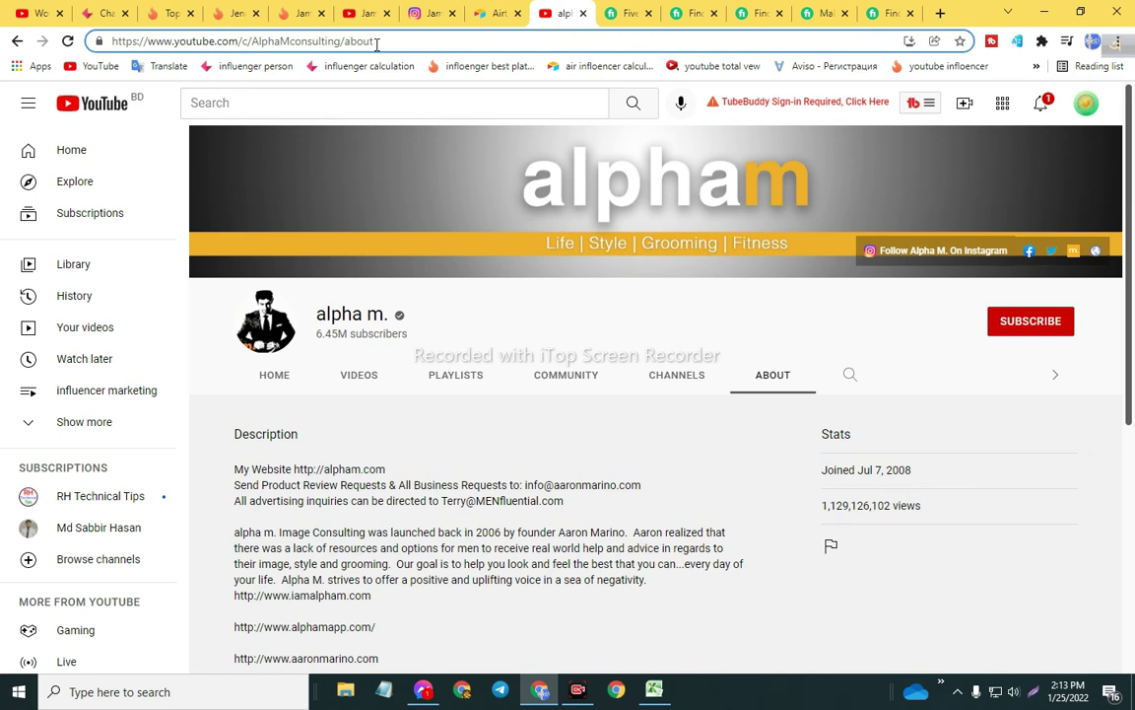
key(ctrl+a)
key(ctrl+c)
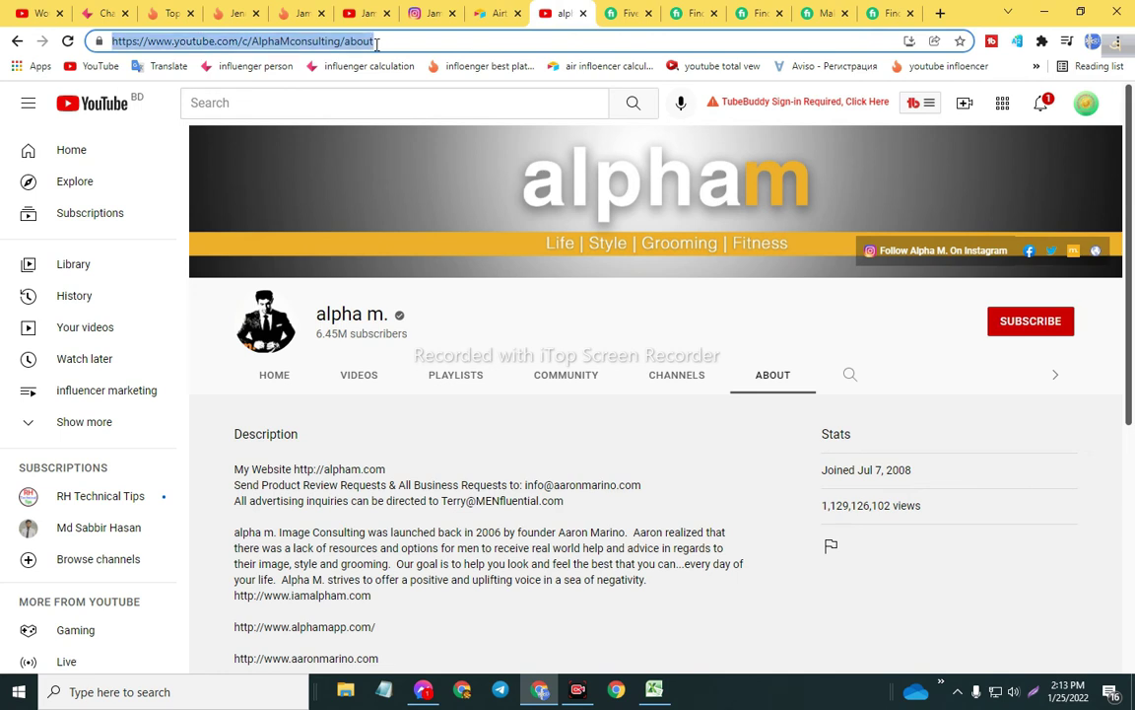
click(285, 12)
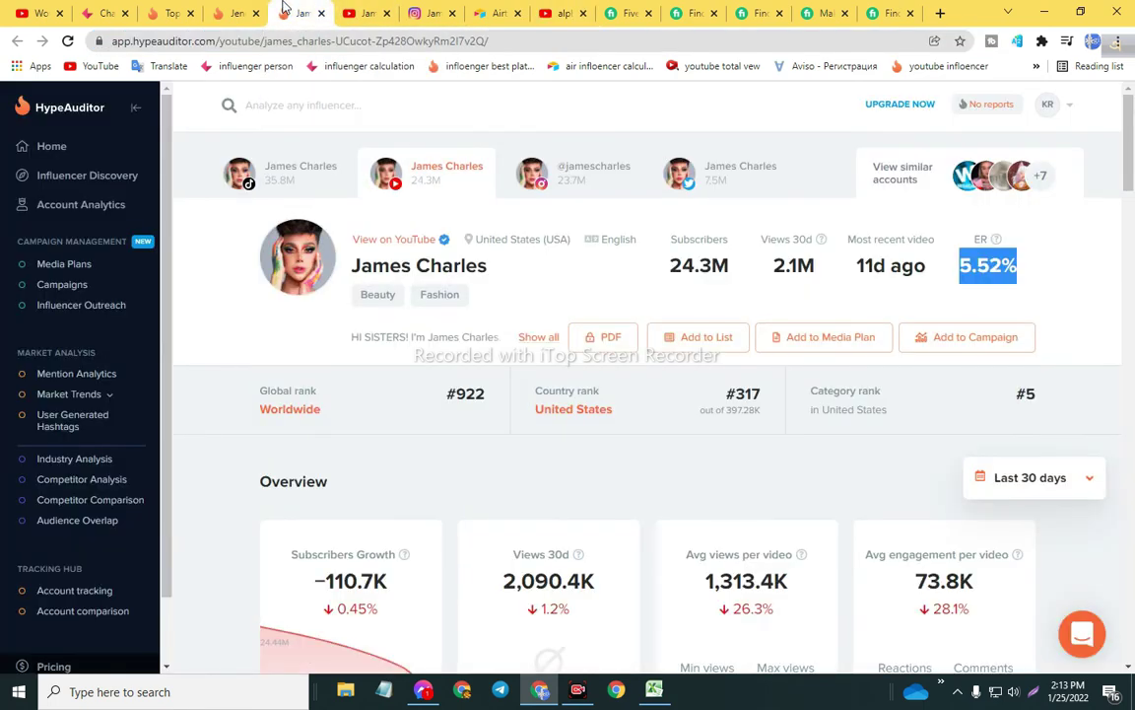
click(279, 126)
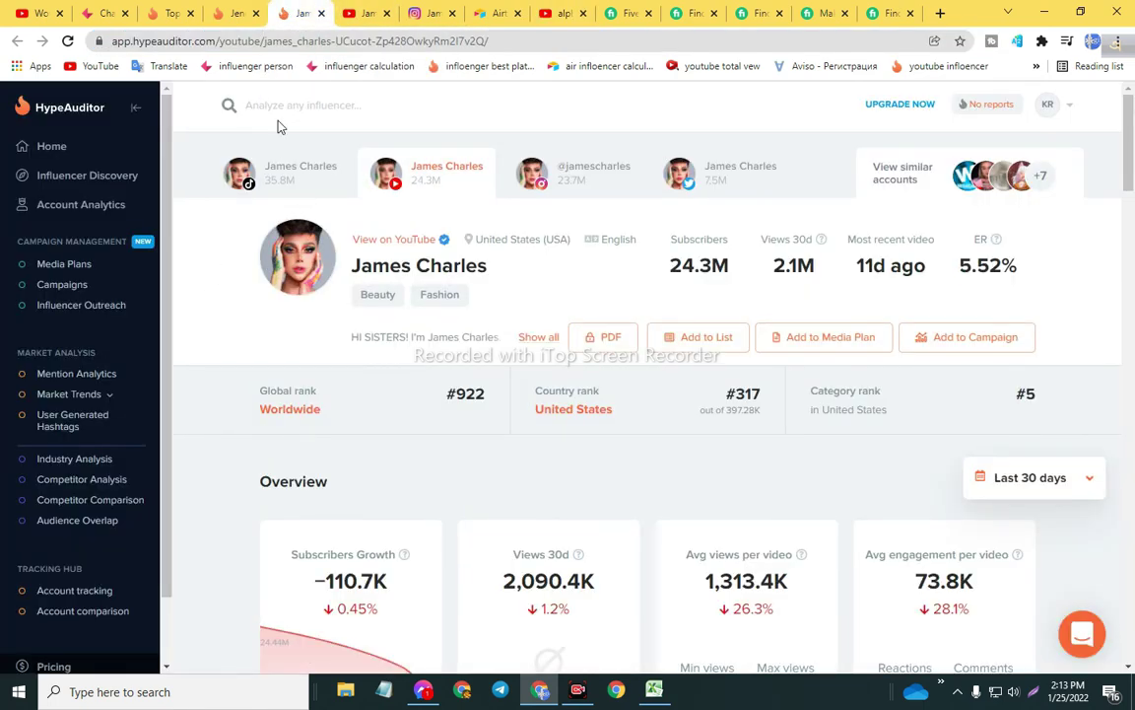
click(263, 103)
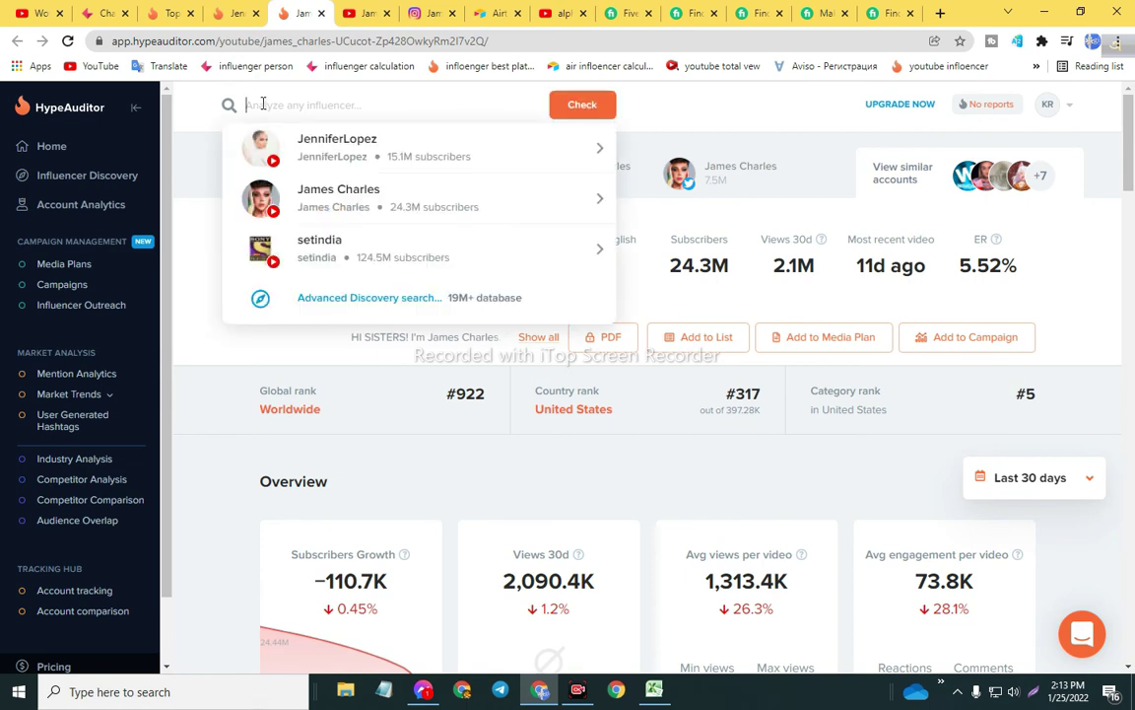
key(ctrl+v)
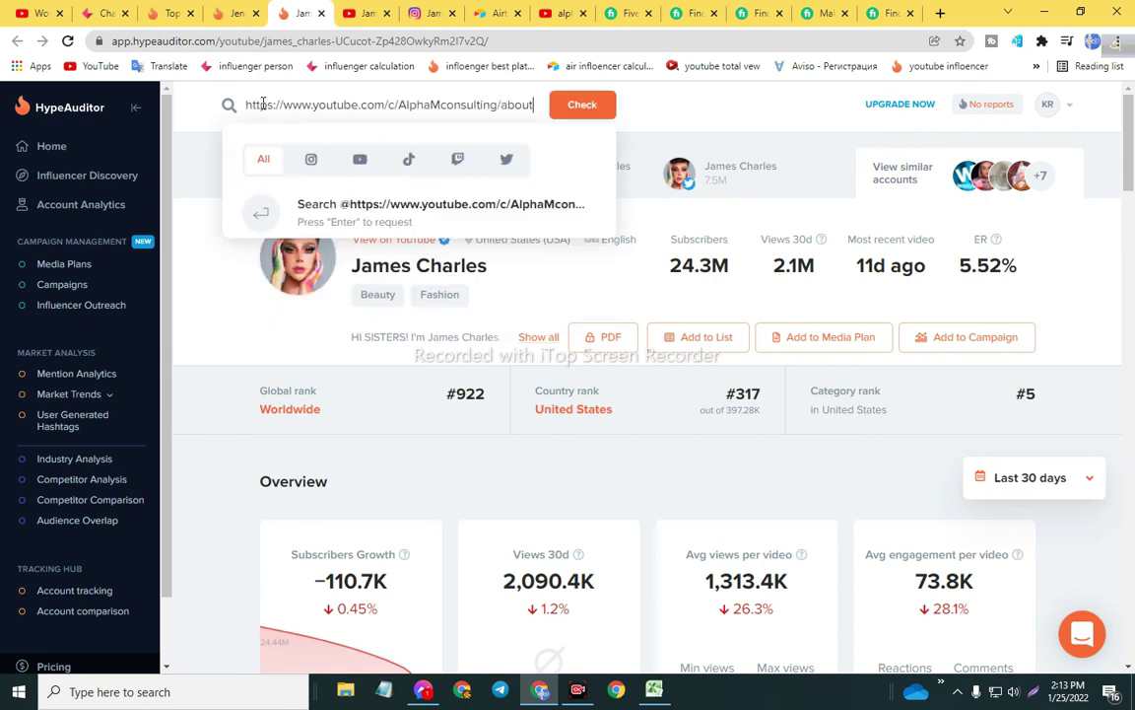
click(582, 107)
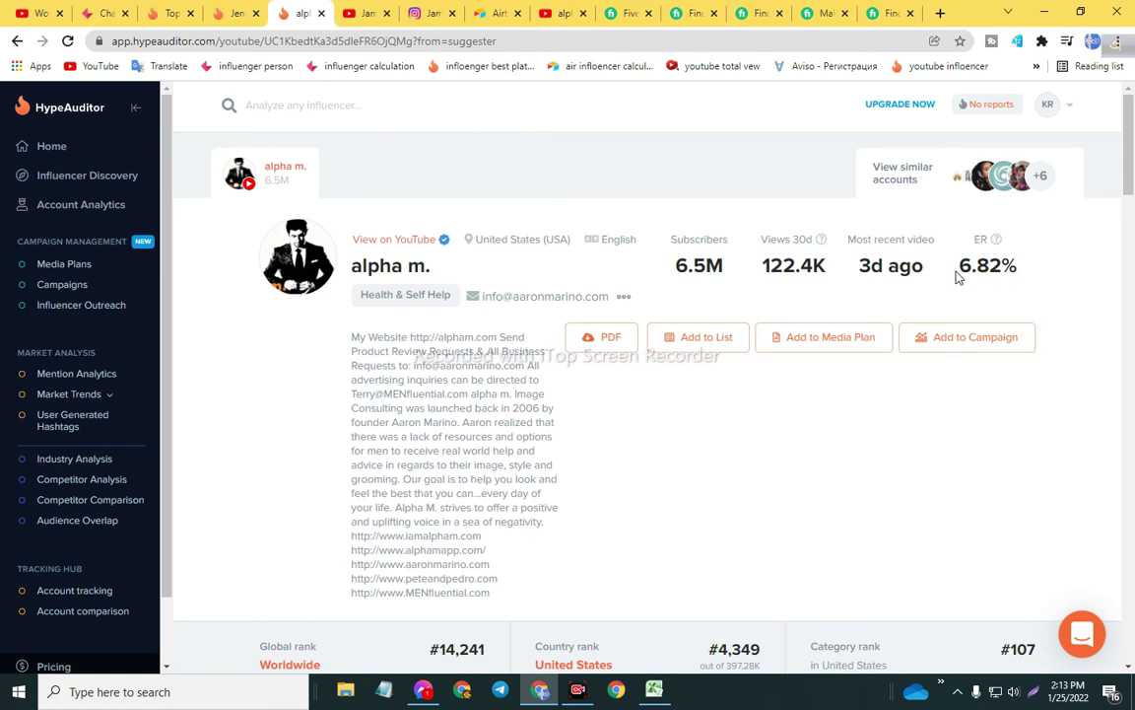
- Copy the ER value 6.82% from HypeAuditor into the Engagement rate cell G6 in Excel, and select the Total video cell H6
drag(964, 270, 1015, 270)
key(ctrl+c)
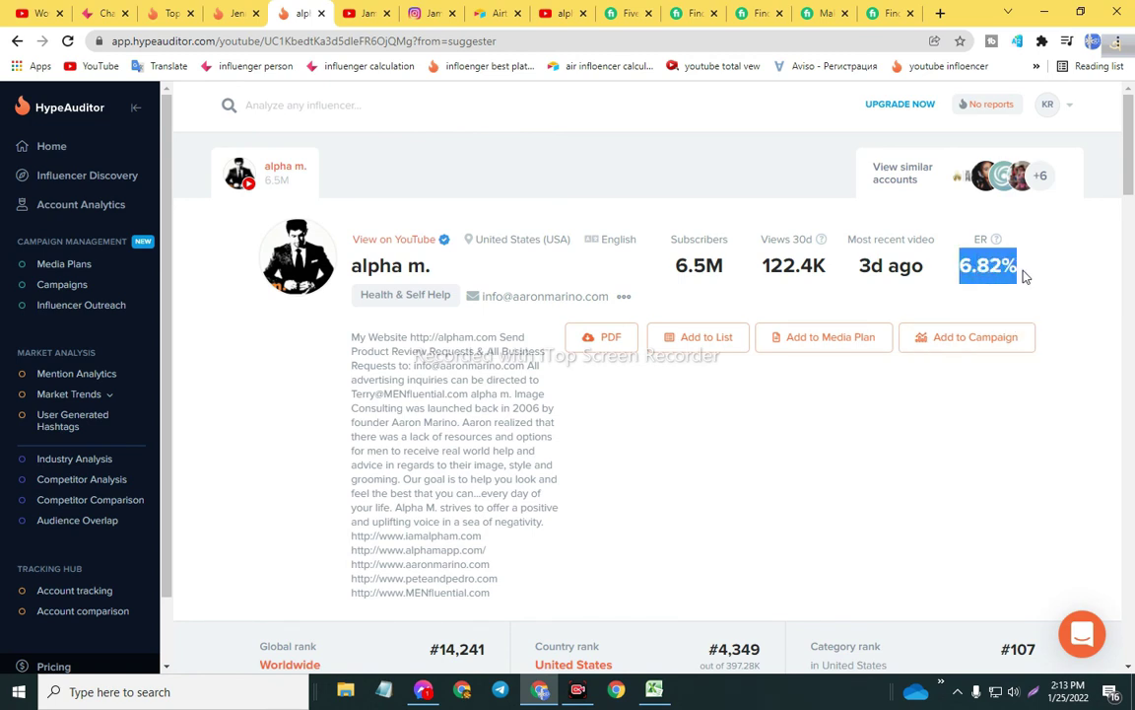
right_click(971, 272)
click(989, 281)
click(655, 690)
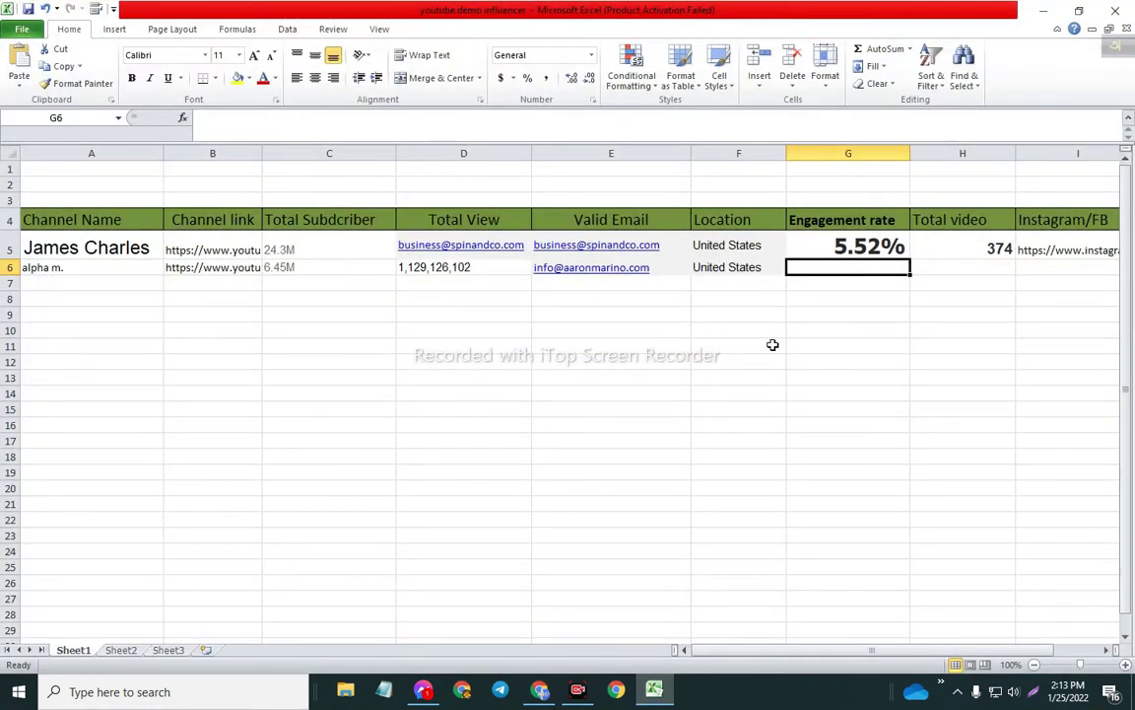
key(ctrl+v)
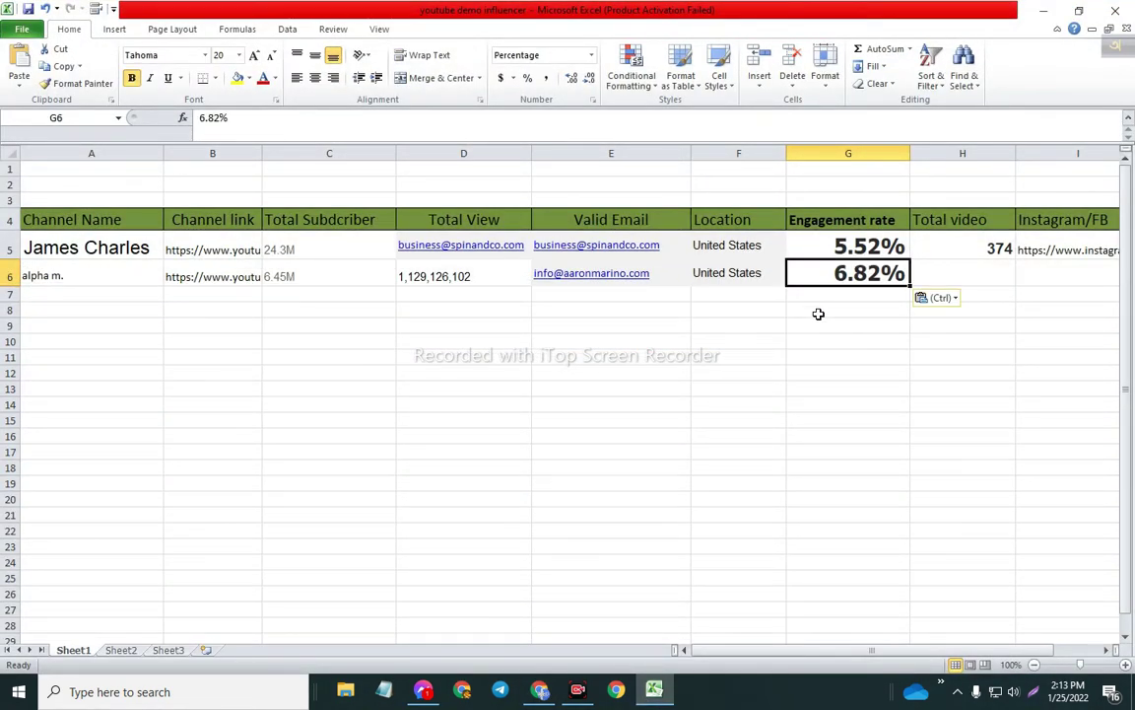
click(953, 277)
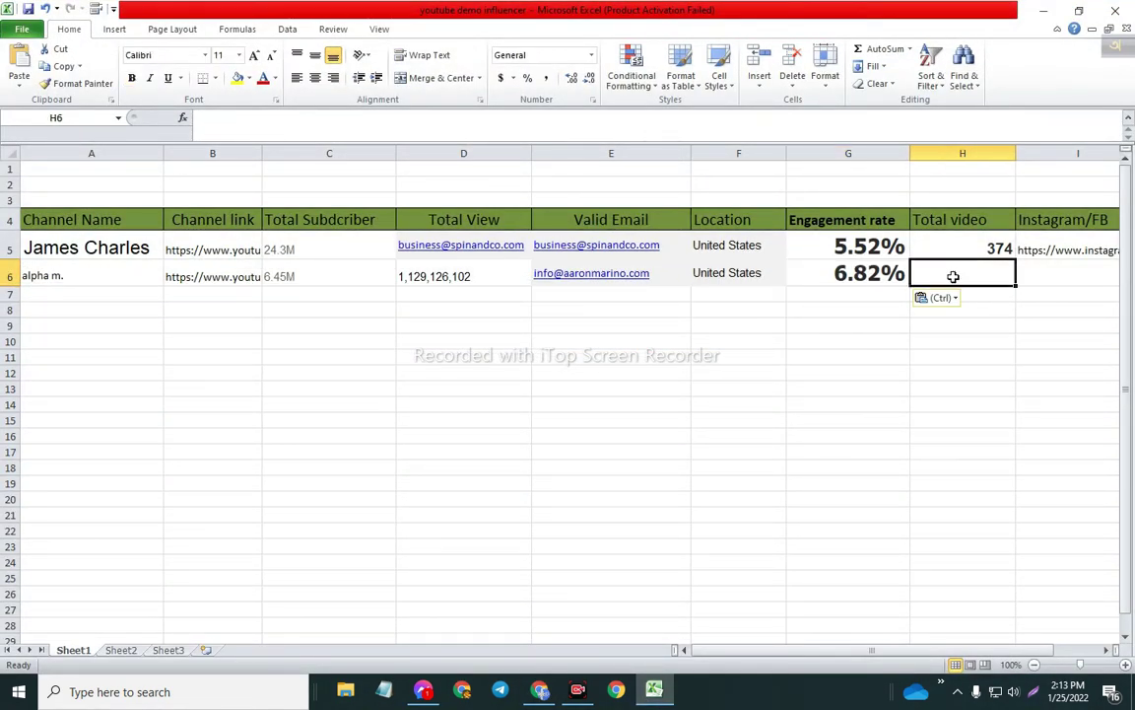
click(875, 308)
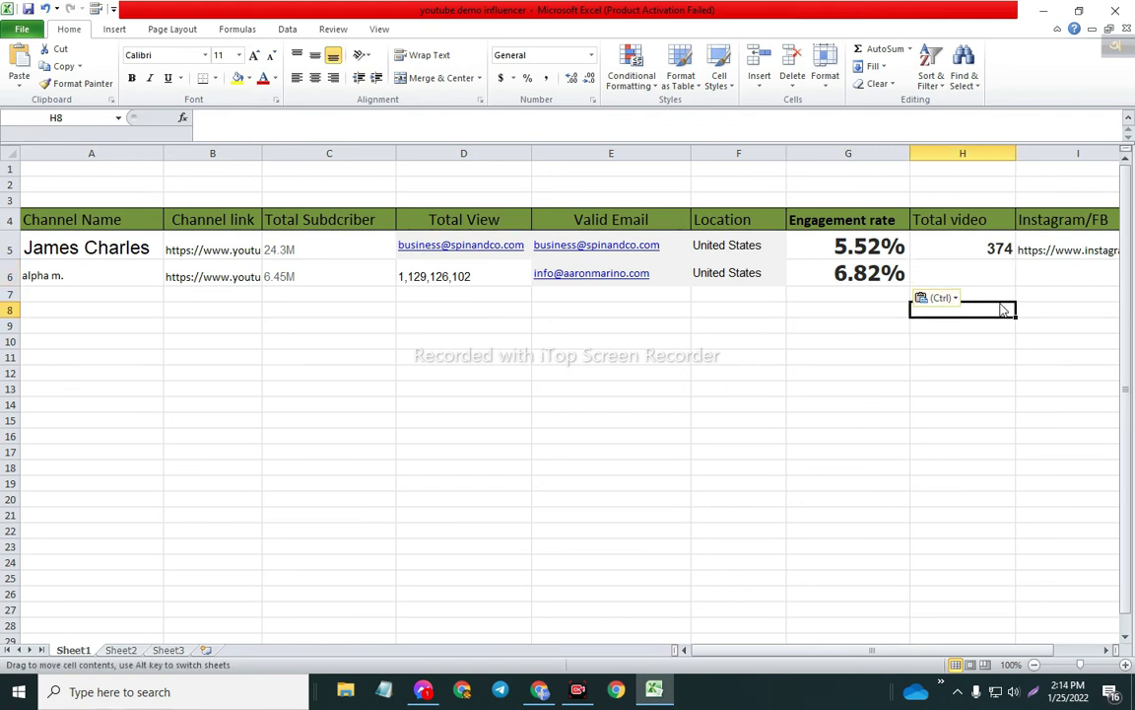
click(881, 297)
click(968, 313)
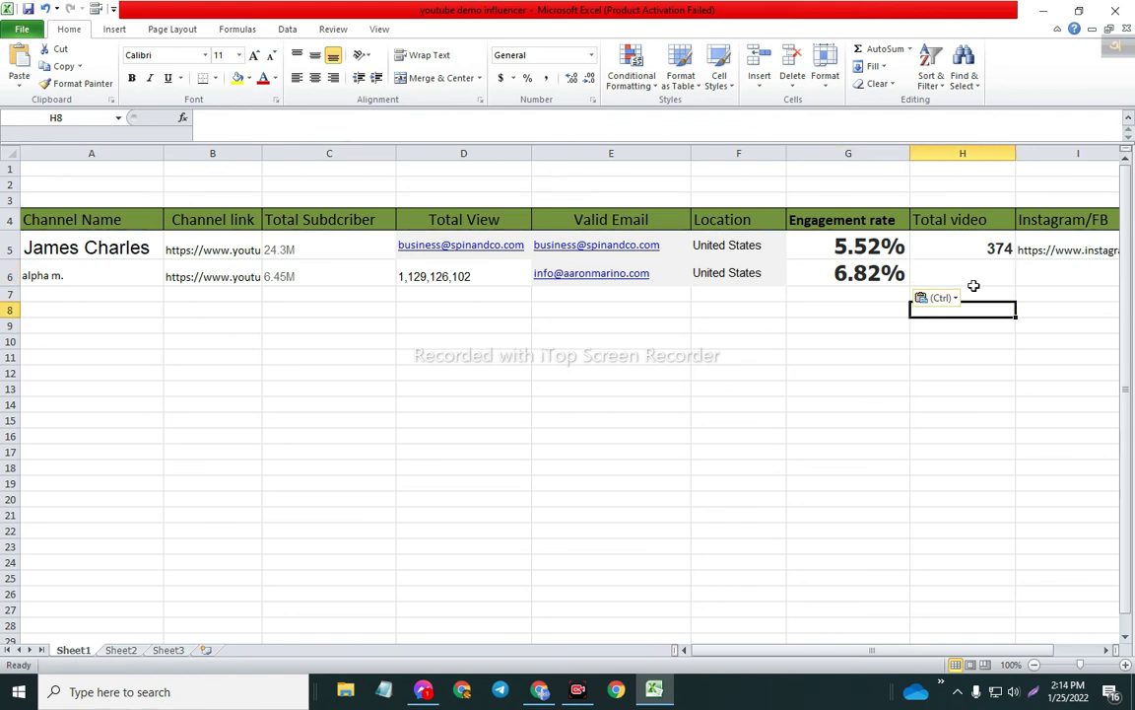
click(963, 274)
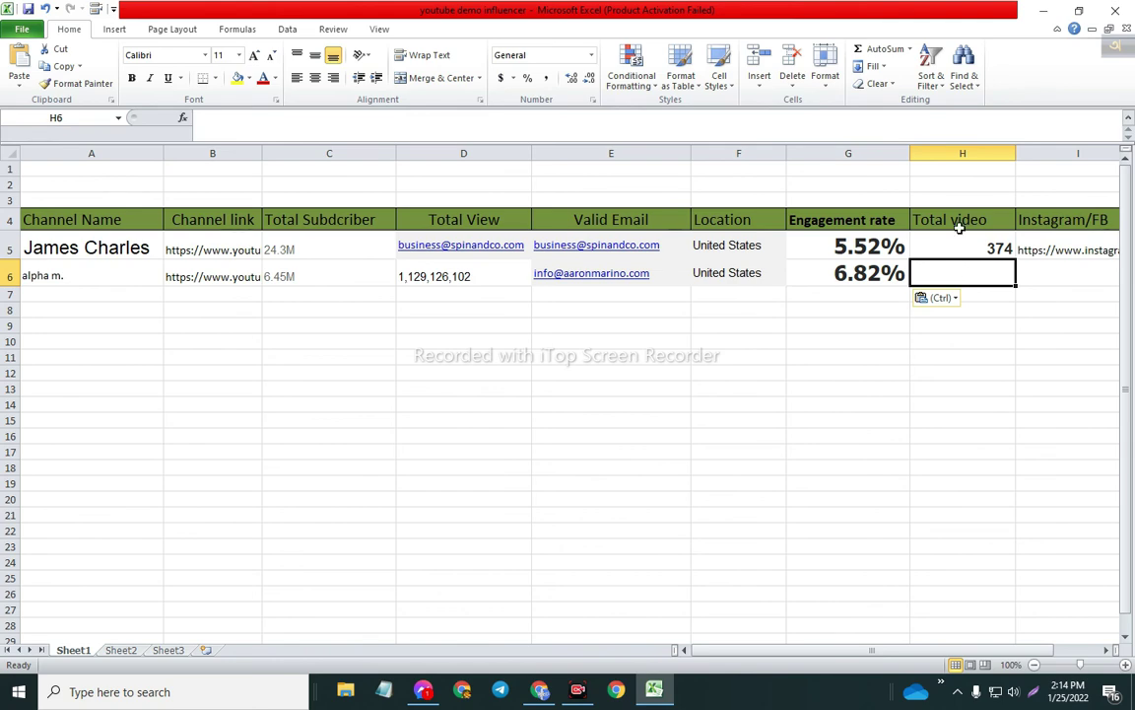
- Switch to the Influencer Marketing Hub Channel Analytics page and activate its YouTube channel ID or URL field
key(alt+Tab)
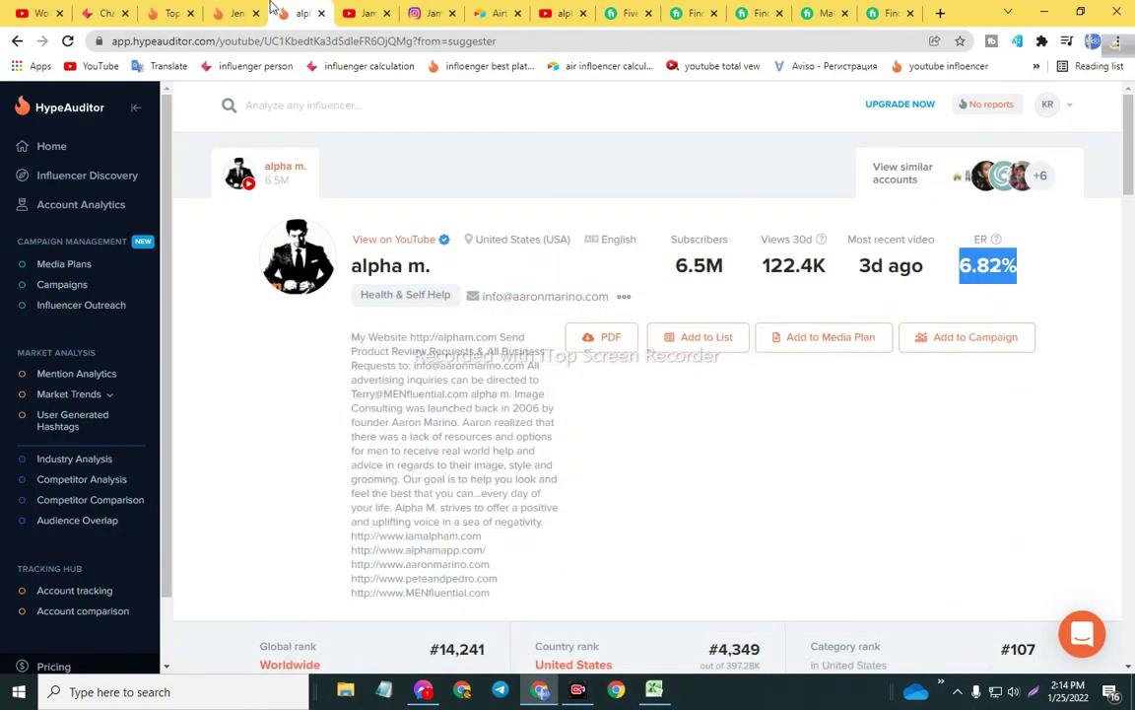
click(99, 12)
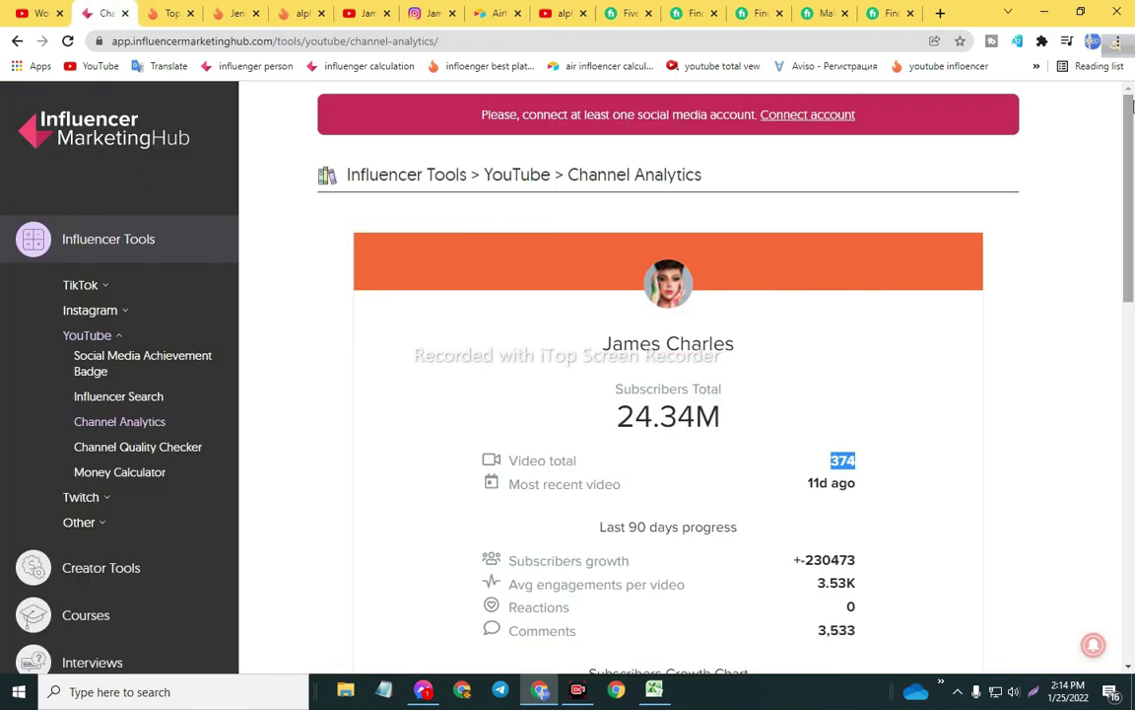
drag(1132, 126, 1132, 399)
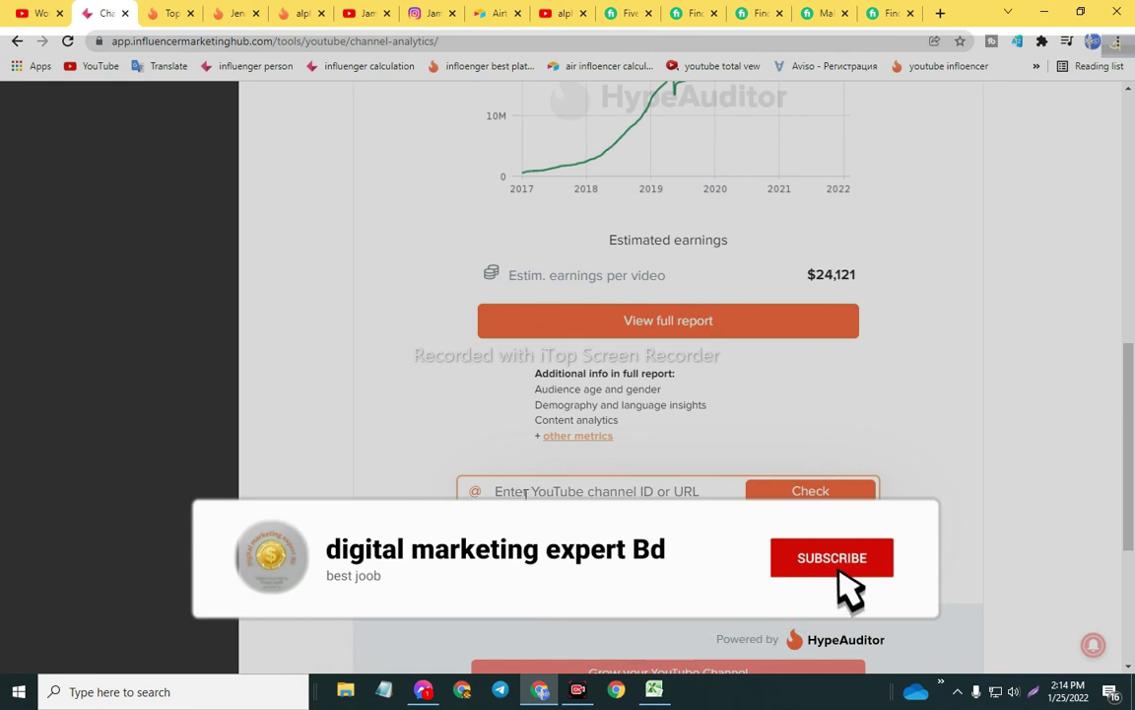
click(625, 482)
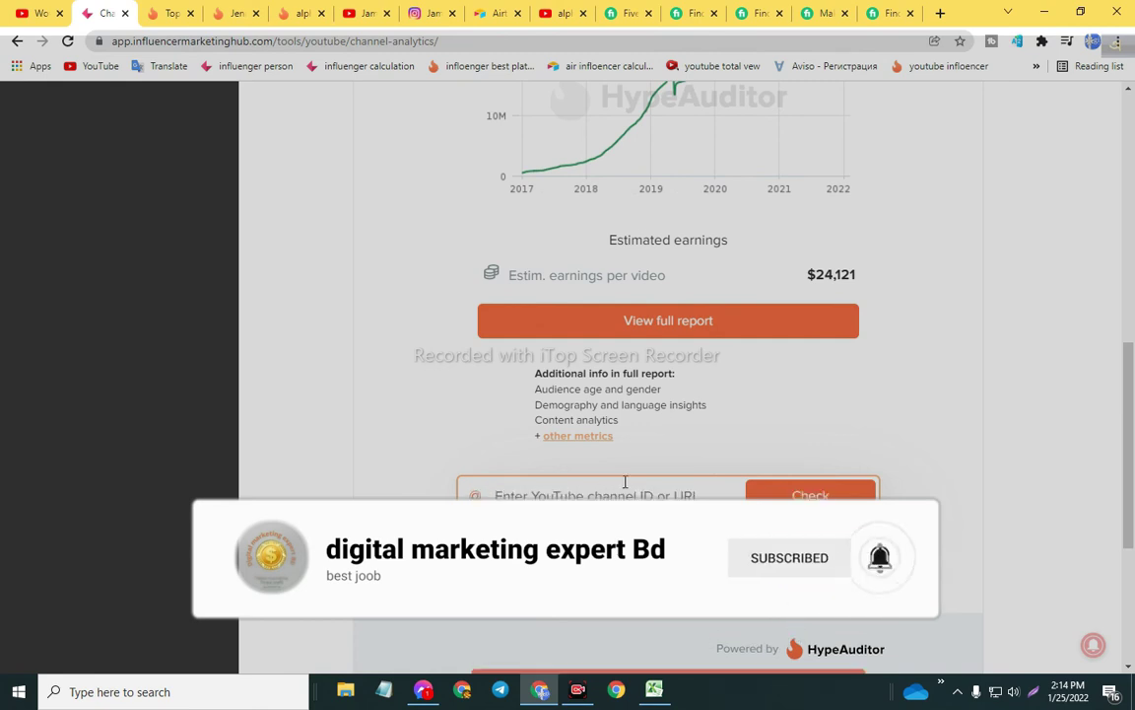
text(6.82)
key(ctrl+a)
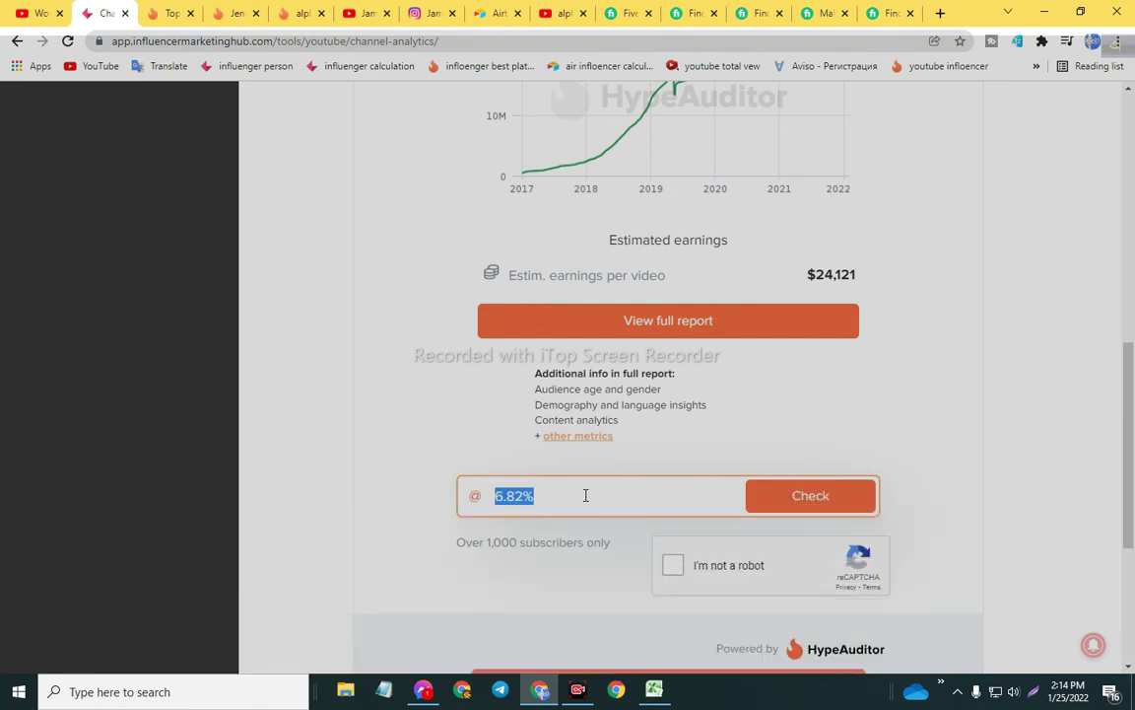
key(BackSpace)
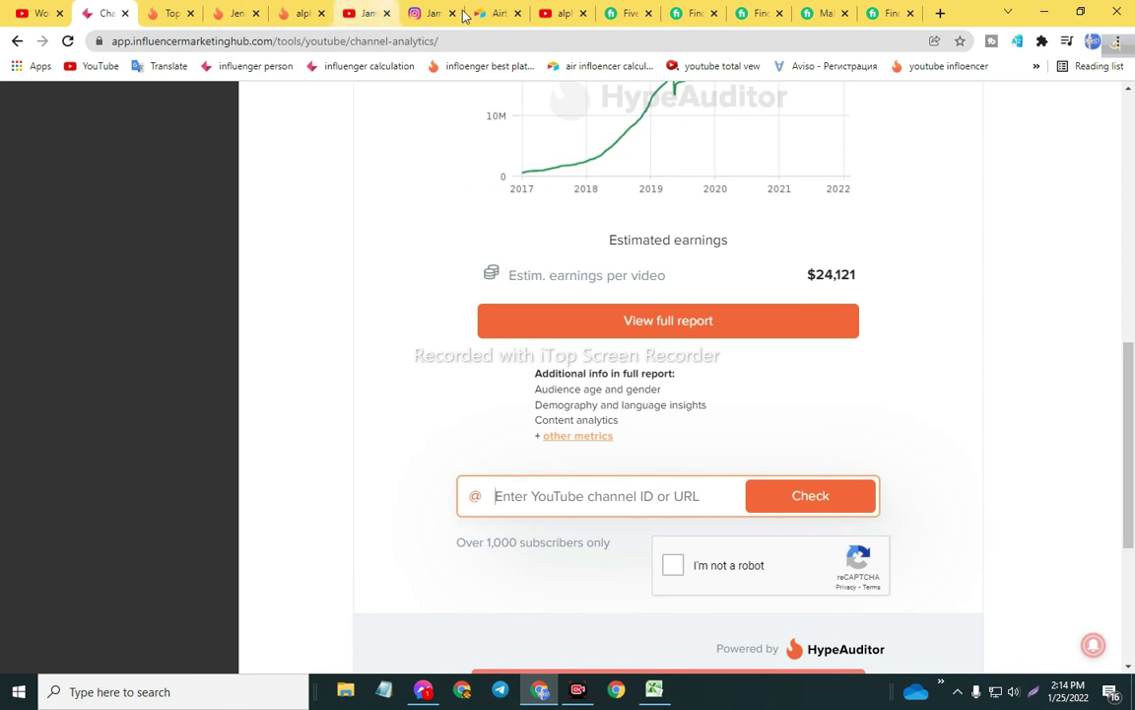
click(560, 13)
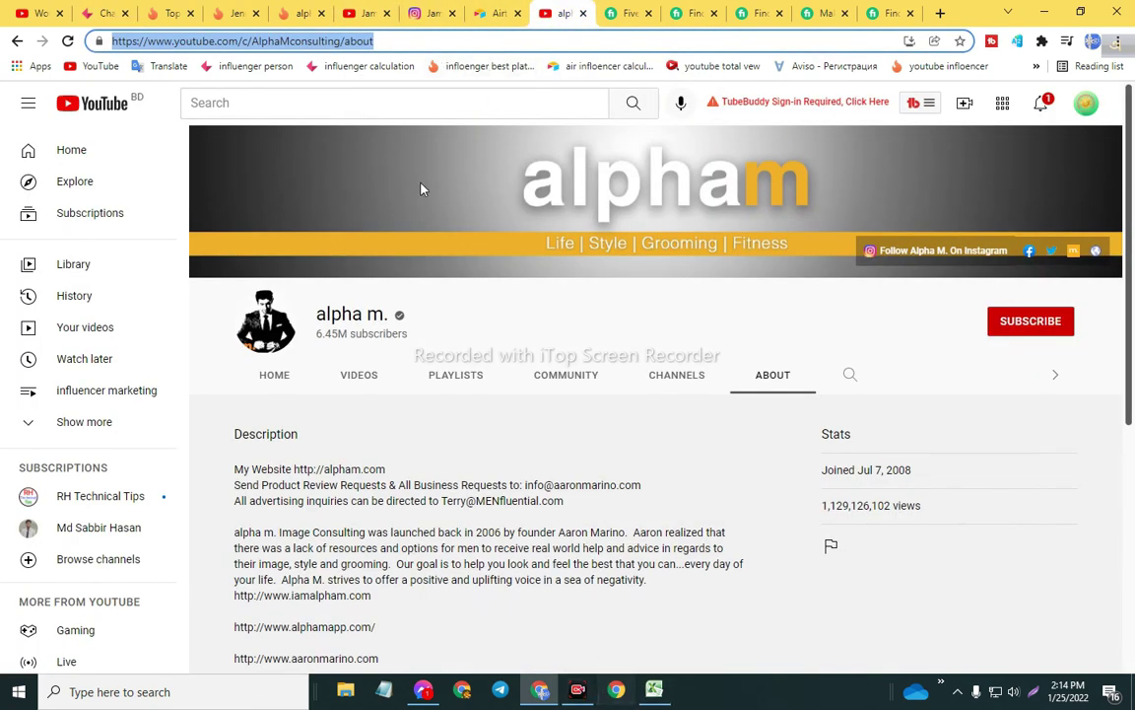
click(99, 12)
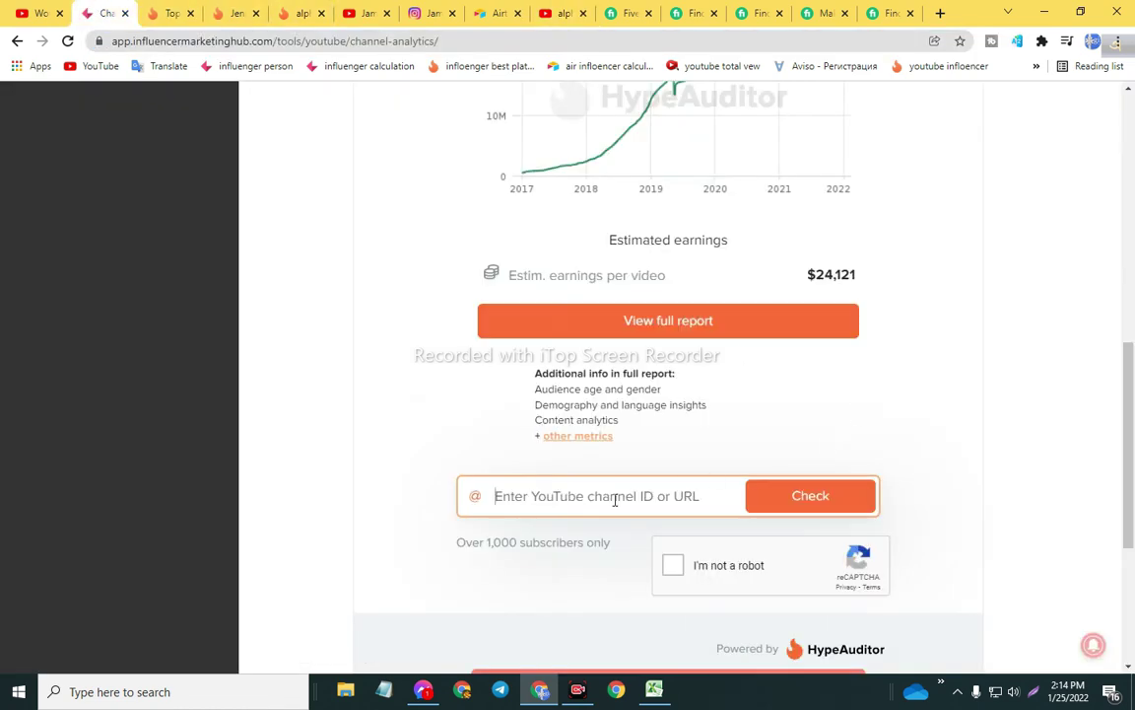
key(ctrl+v)
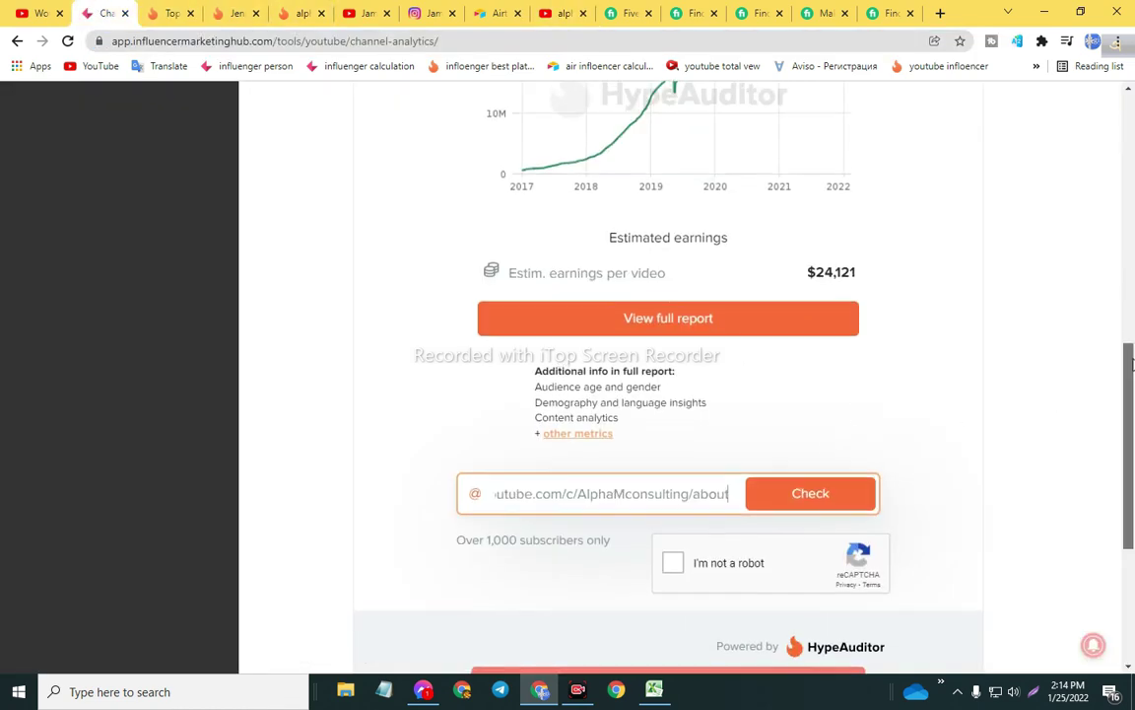
scroll(734, 330, down, 2)
click(673, 345)
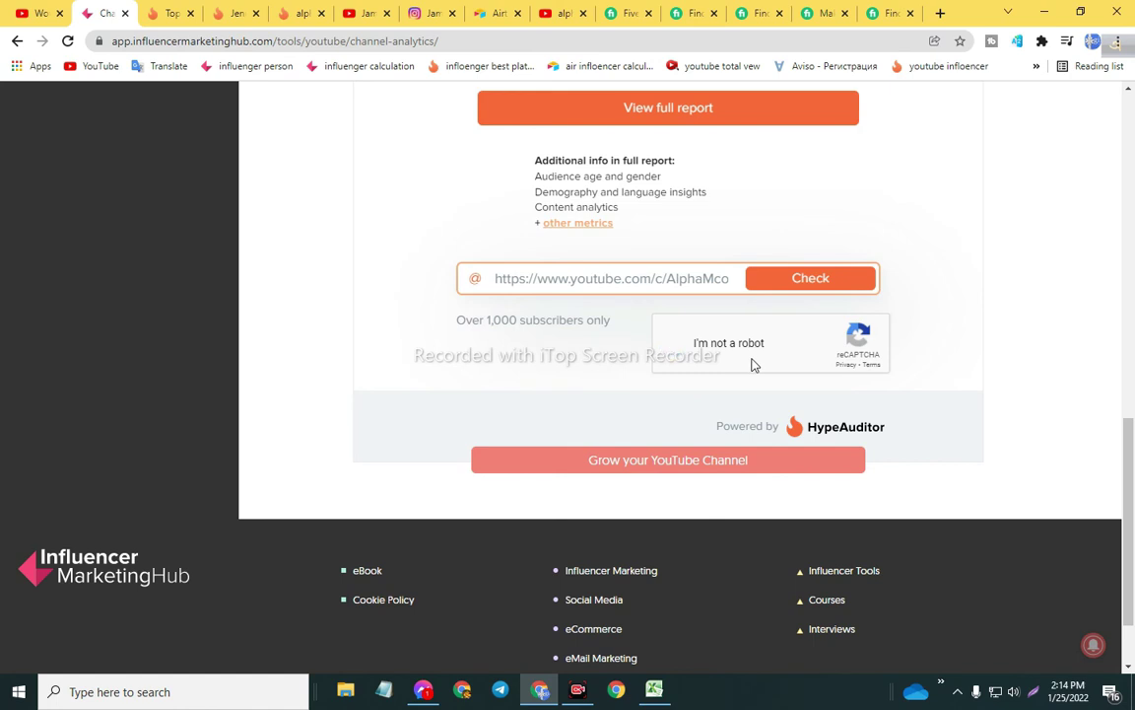
click(824, 284)
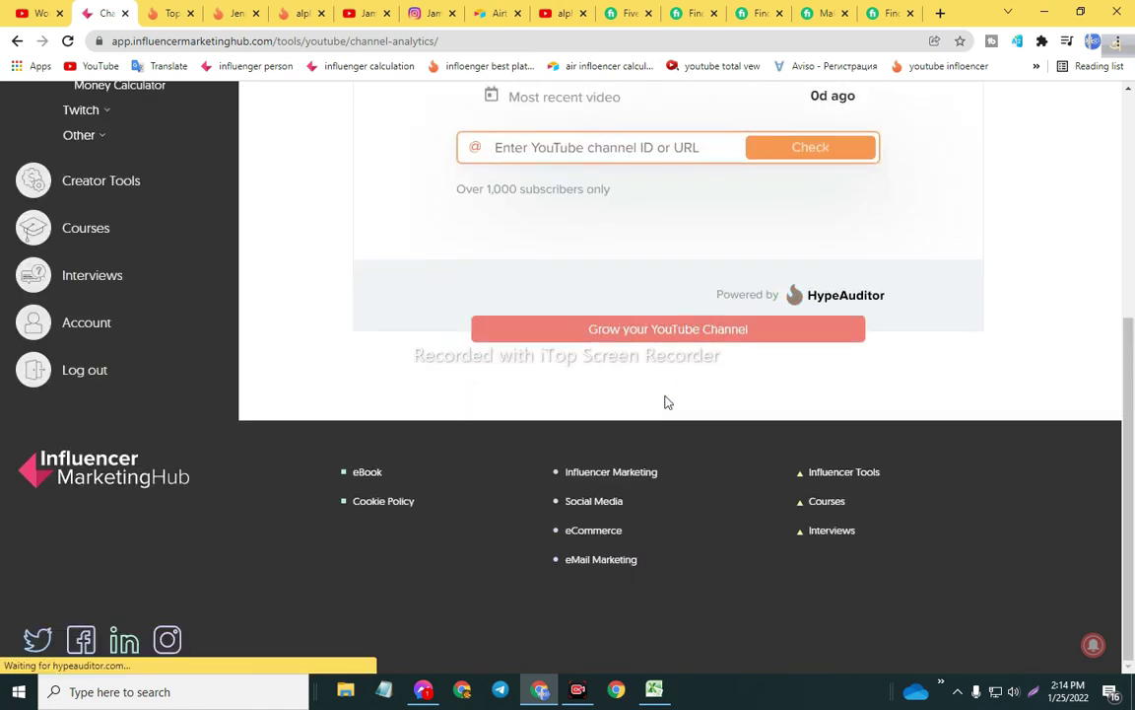
- Copy the Video total value 1.64K from the channel analytics into the Total video cell H6 in Excel
scroll(741, 380, up, 2)
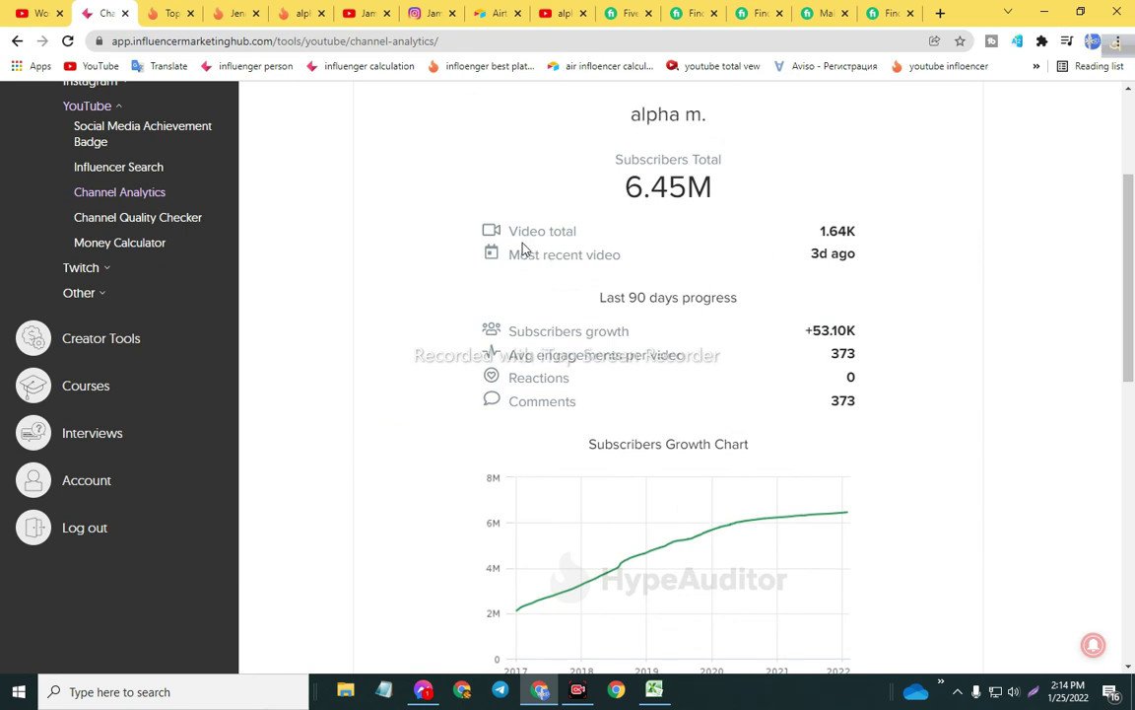
drag(513, 230, 660, 239)
click(779, 240)
drag(807, 234, 865, 233)
key(ctrl+c)
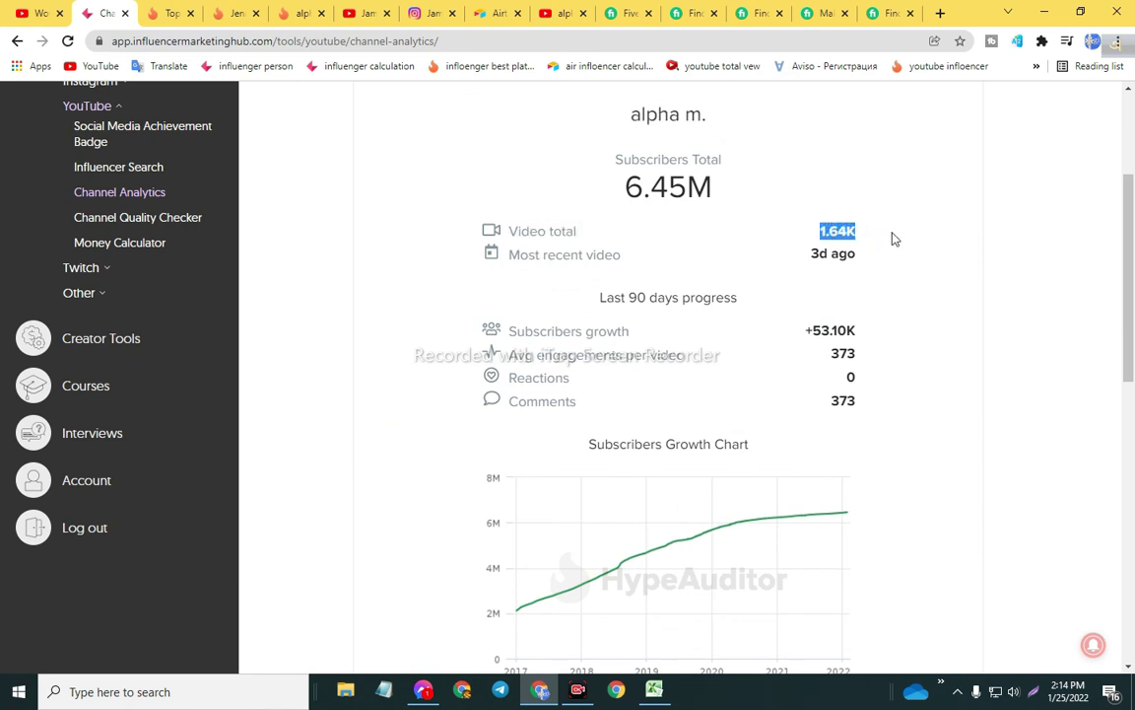
click(653, 689)
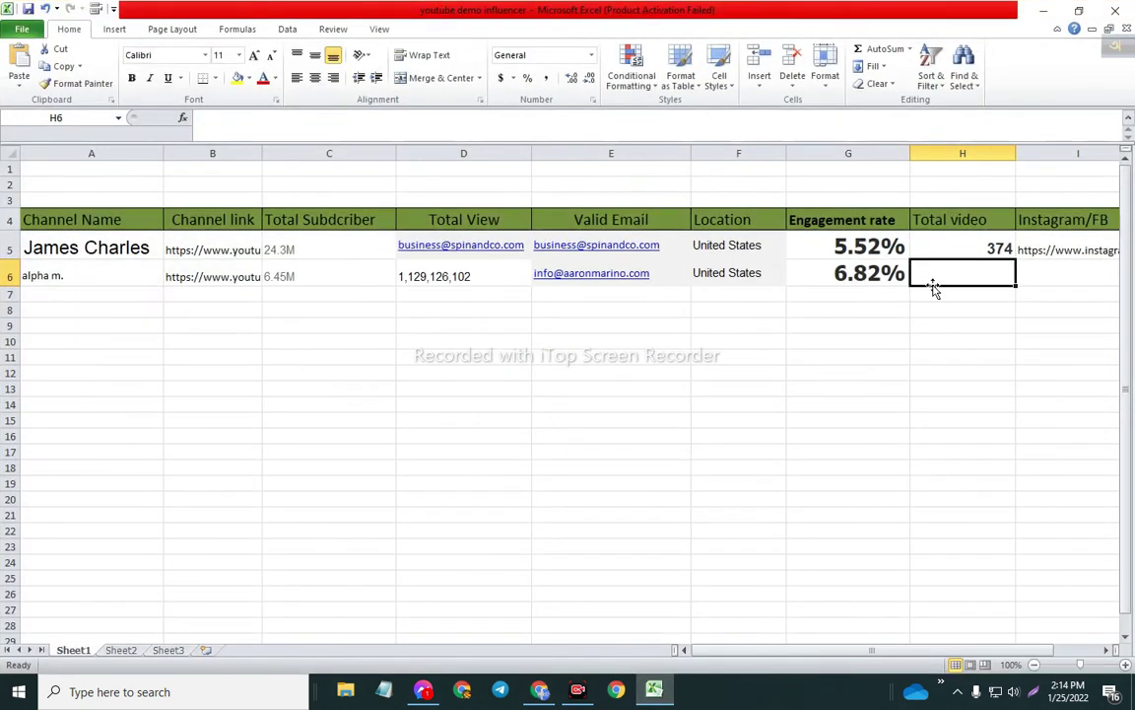
key(ctrl+v)
- Select the Instagram/FB cell I6 for alpha m., and open the Facebook link from the channel's YouTube About page
click(1051, 276)
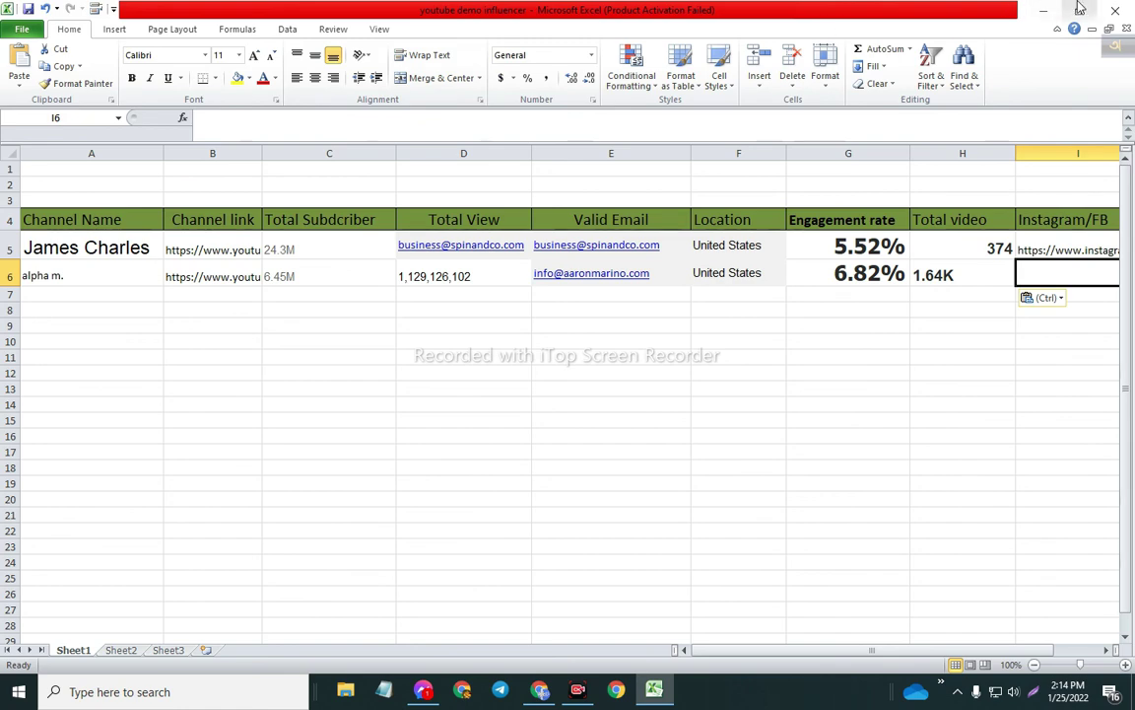
click(1044, 9)
click(558, 12)
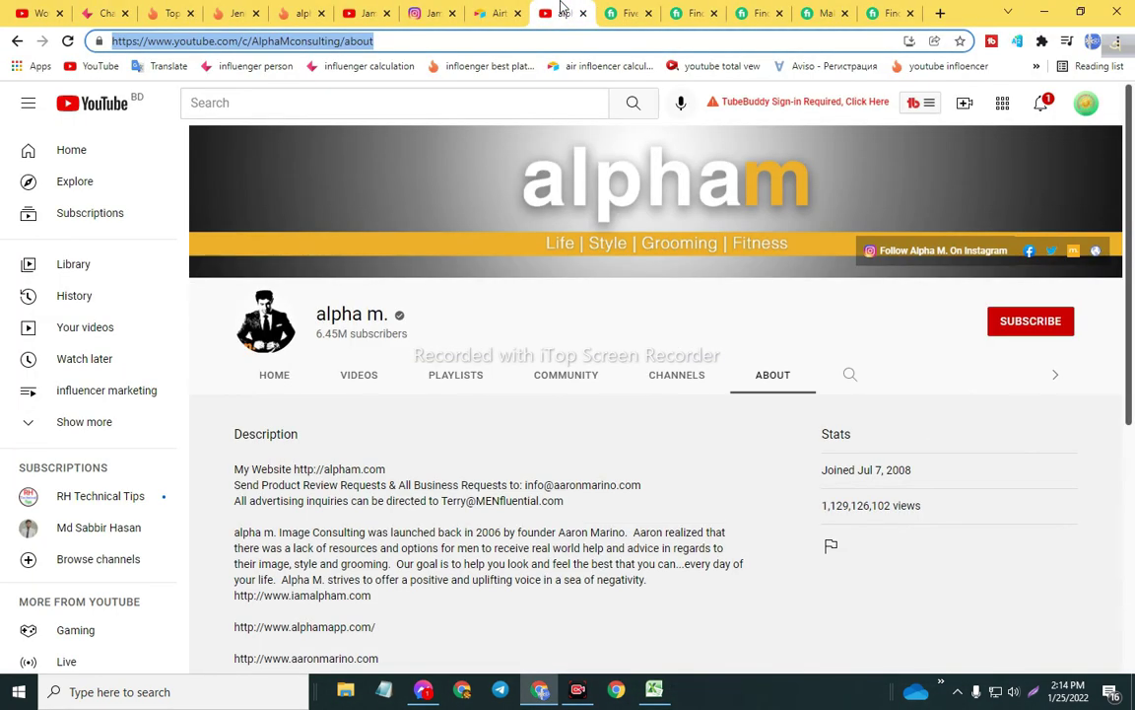
drag(1131, 283, 1130, 559)
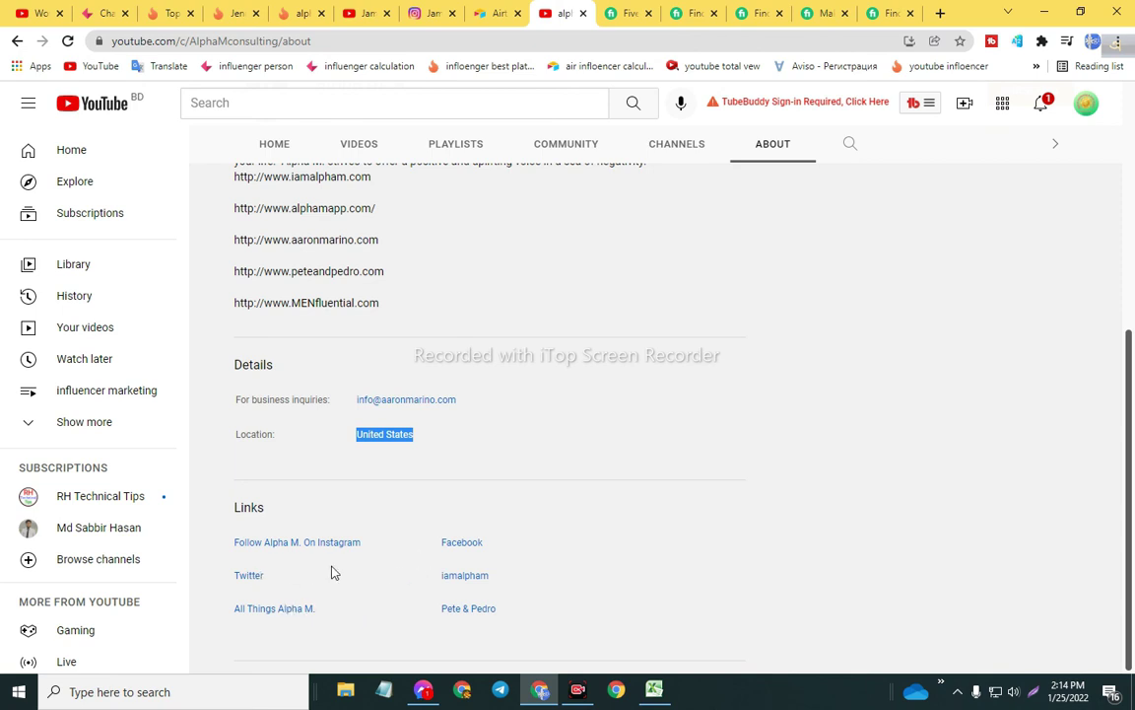
click(467, 548)
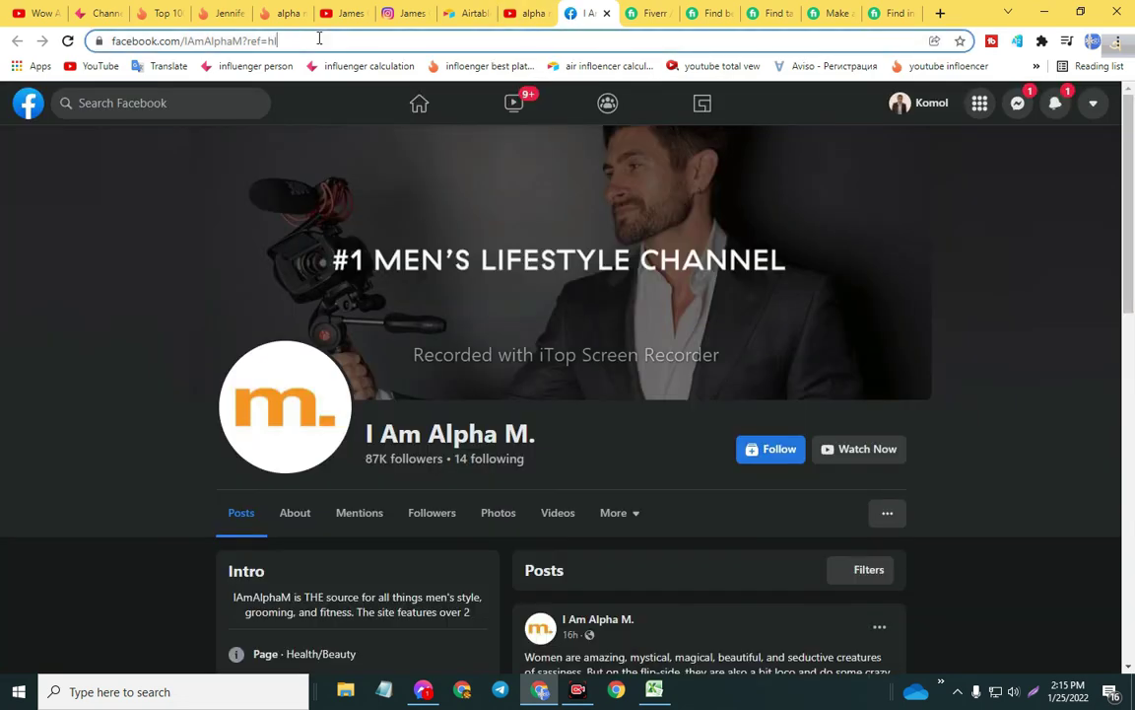
- Copy the I Am Alpha M. Facebook page URL into the Instagram/FB cell I6 in Excel
click(387, 39)
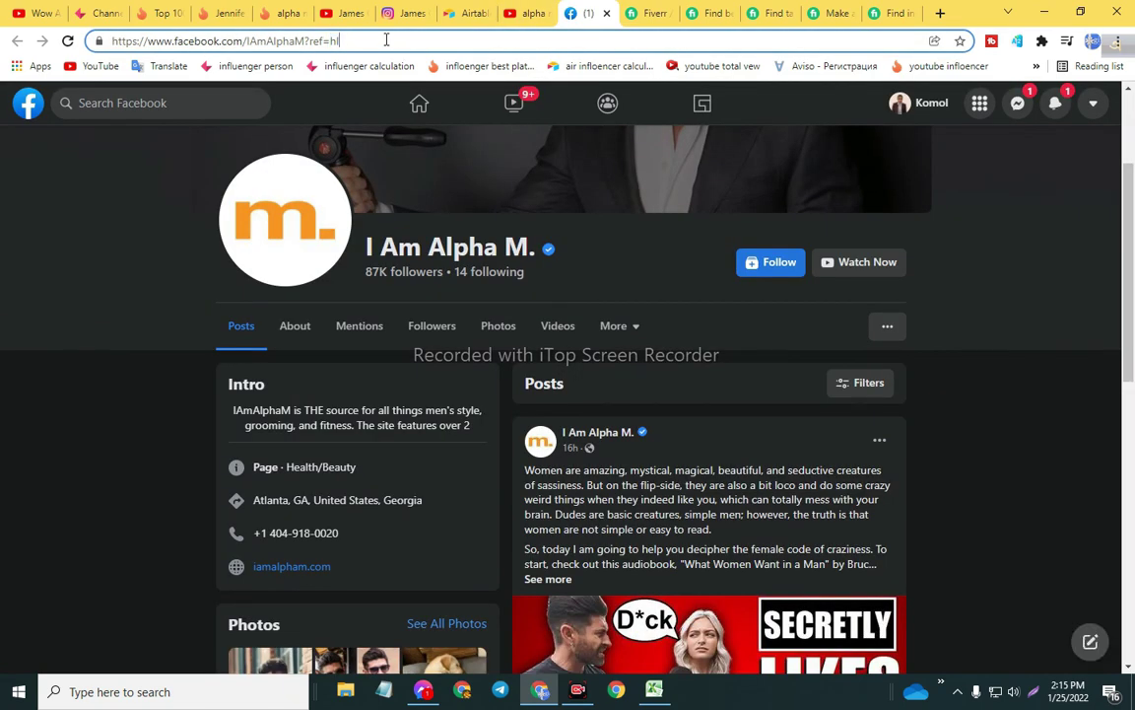
key(ctrl+a)
key(ctrl+c)
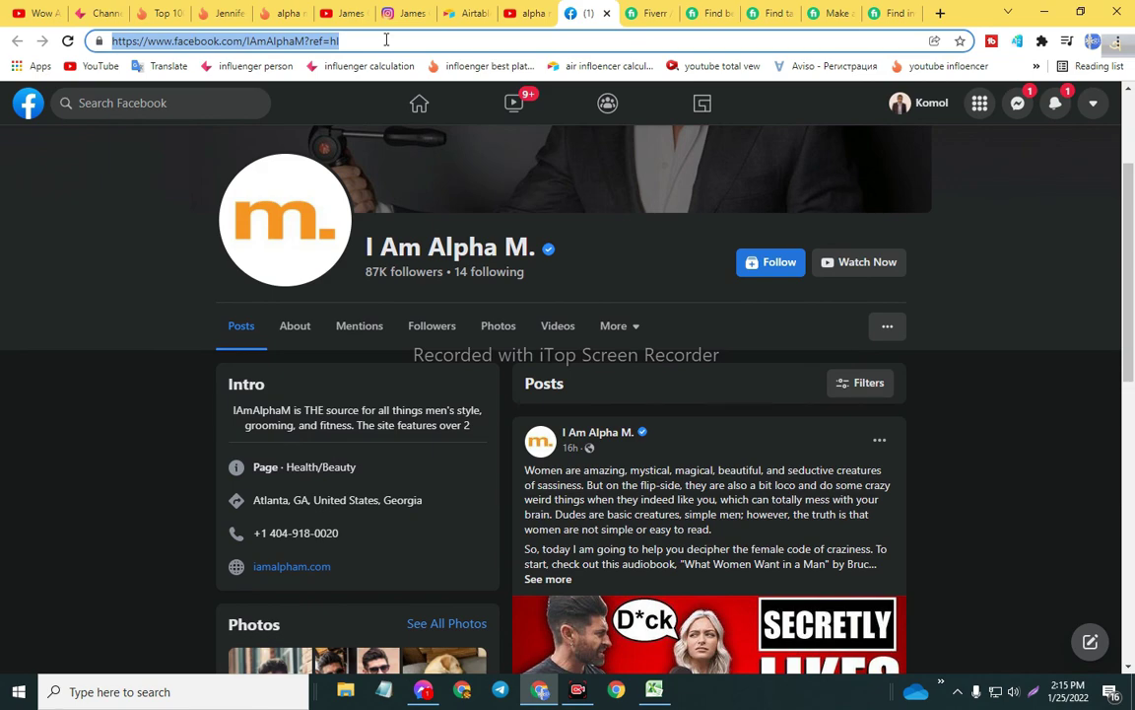
key(alt+Tab)
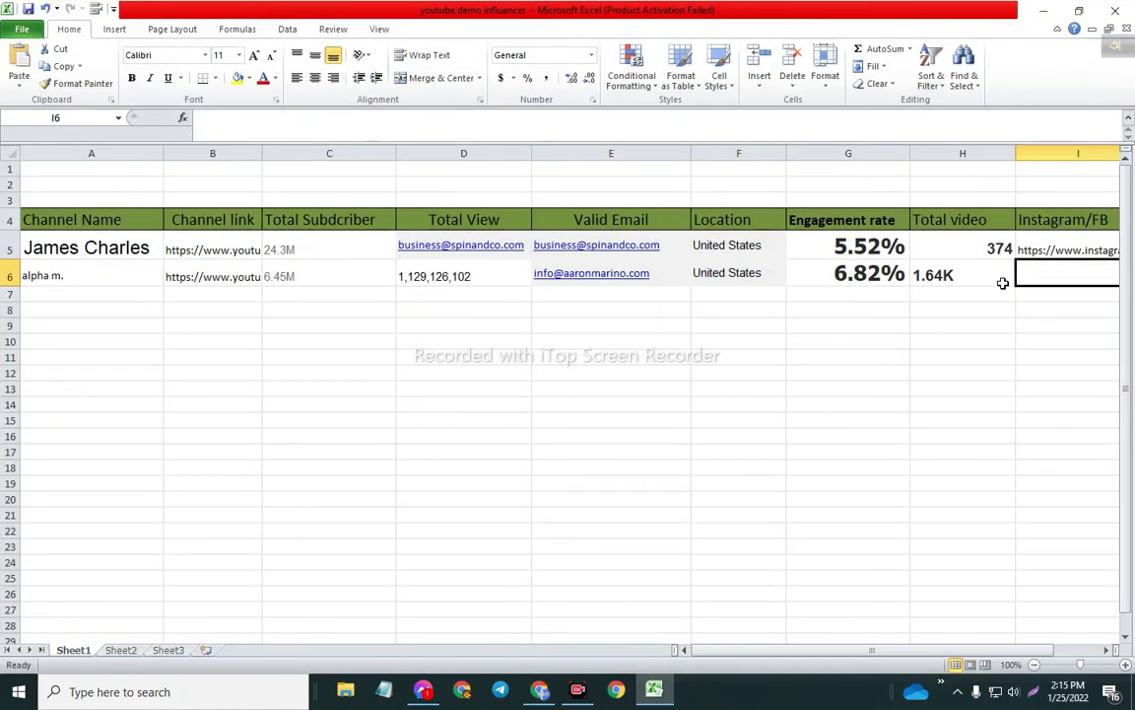
key(ctrl+v)
click(520, 324)
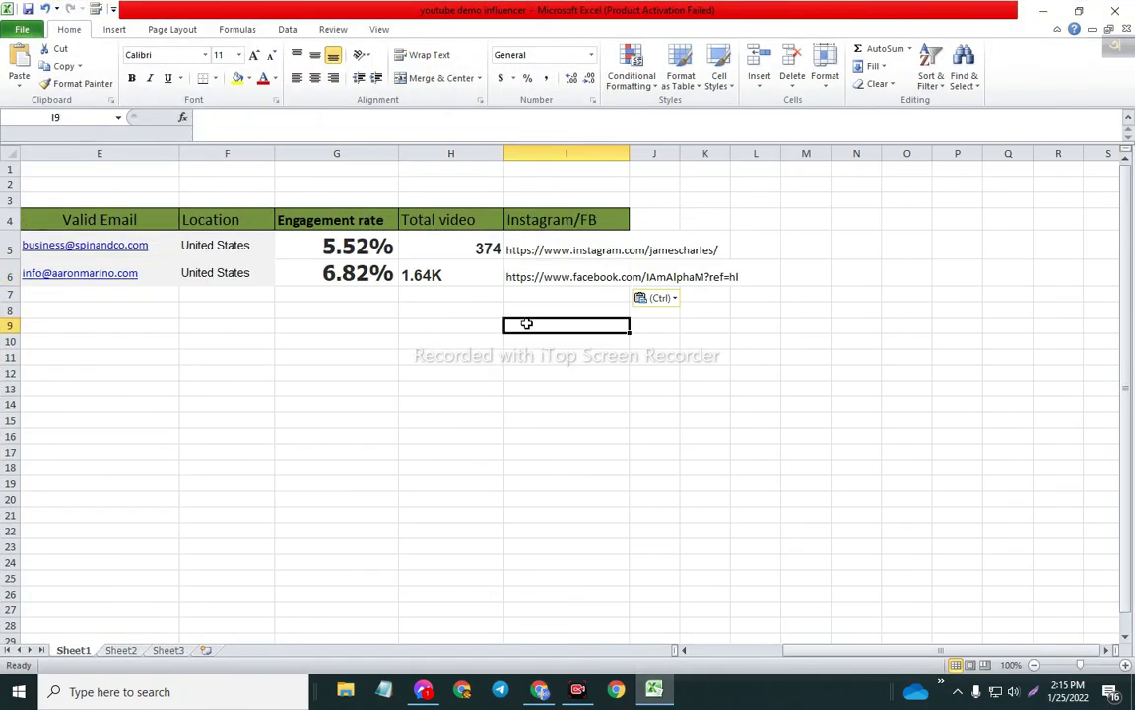
drag(823, 658, 732, 658)
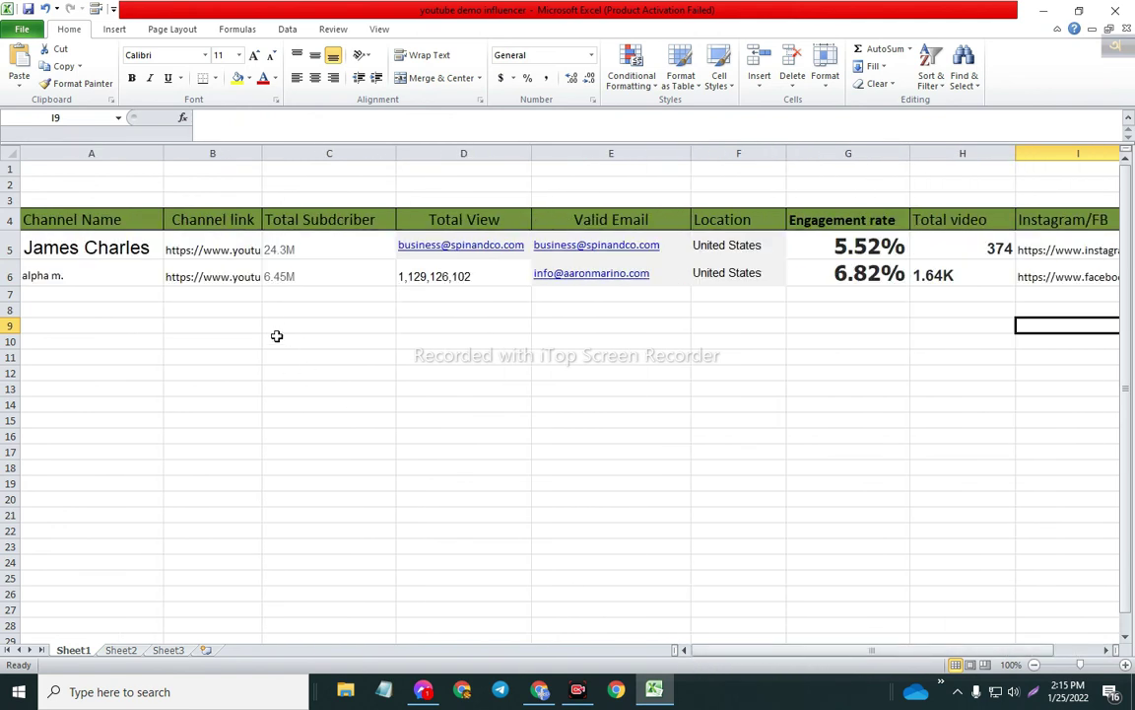
click(223, 292)
click(96, 295)
click(286, 292)
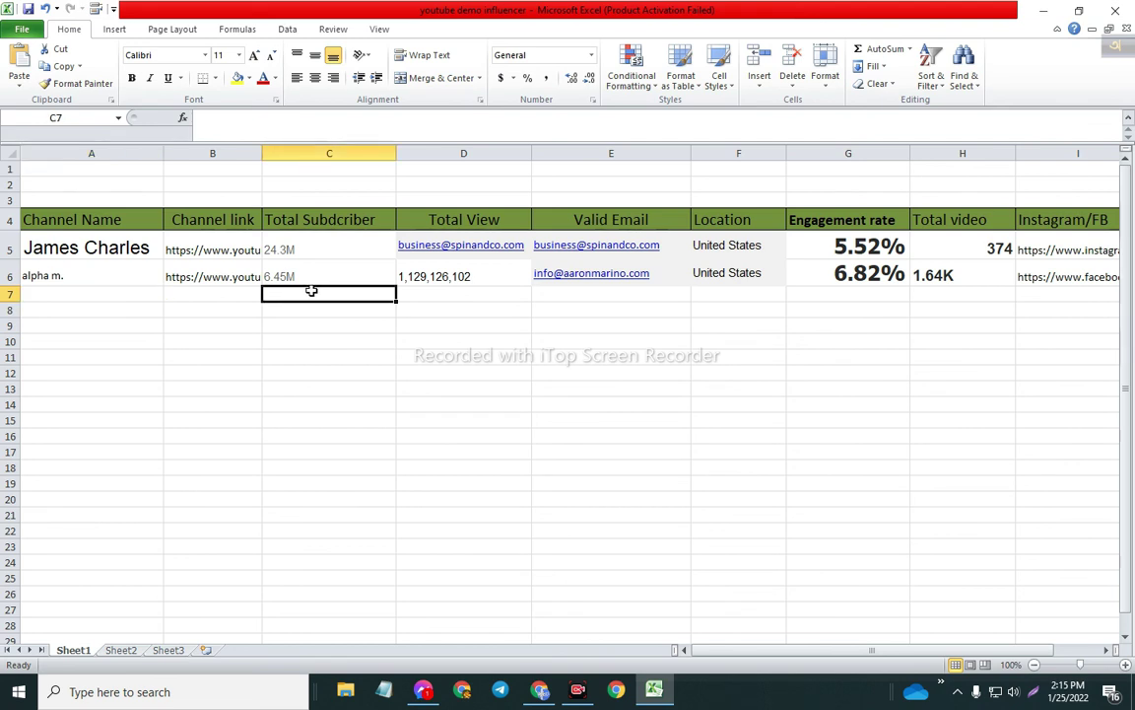
click(269, 323)
click(223, 296)
click(112, 299)
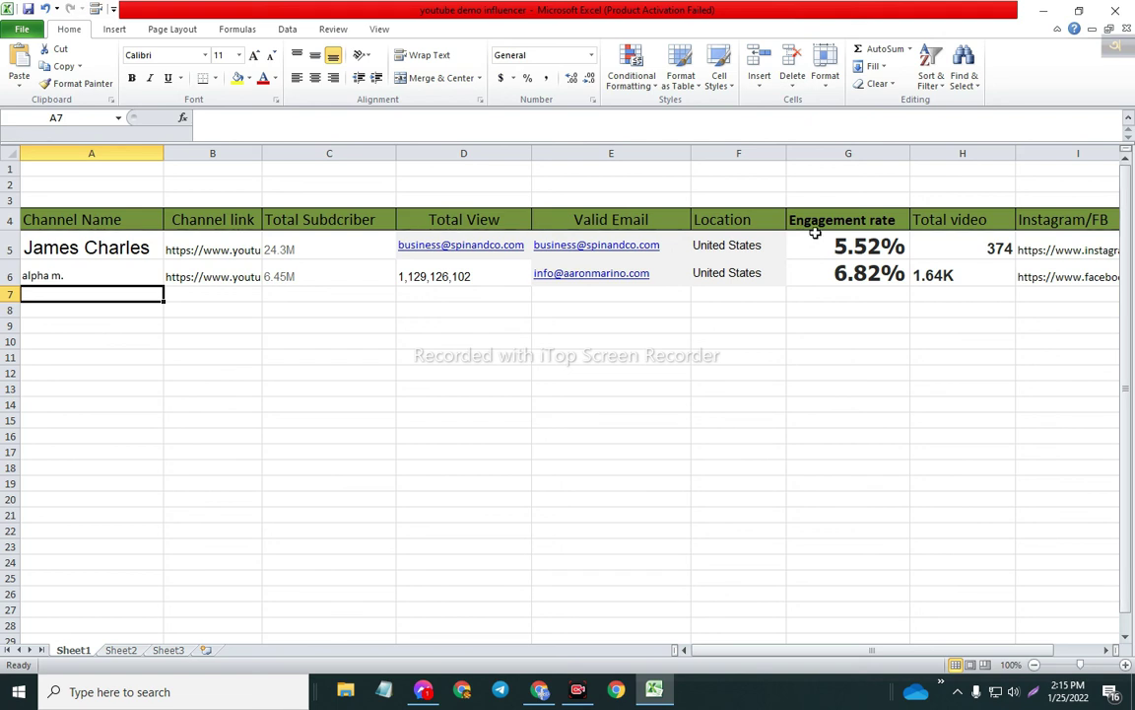
drag(795, 245, 800, 276)
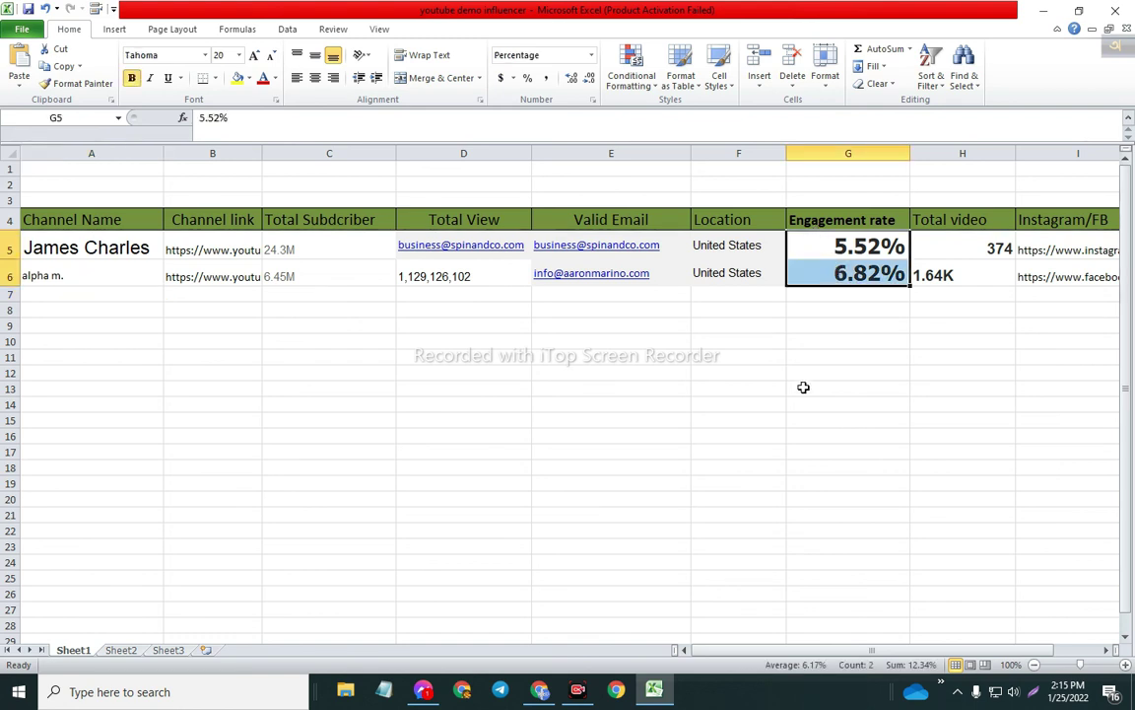
click(800, 387)
click(197, 295)
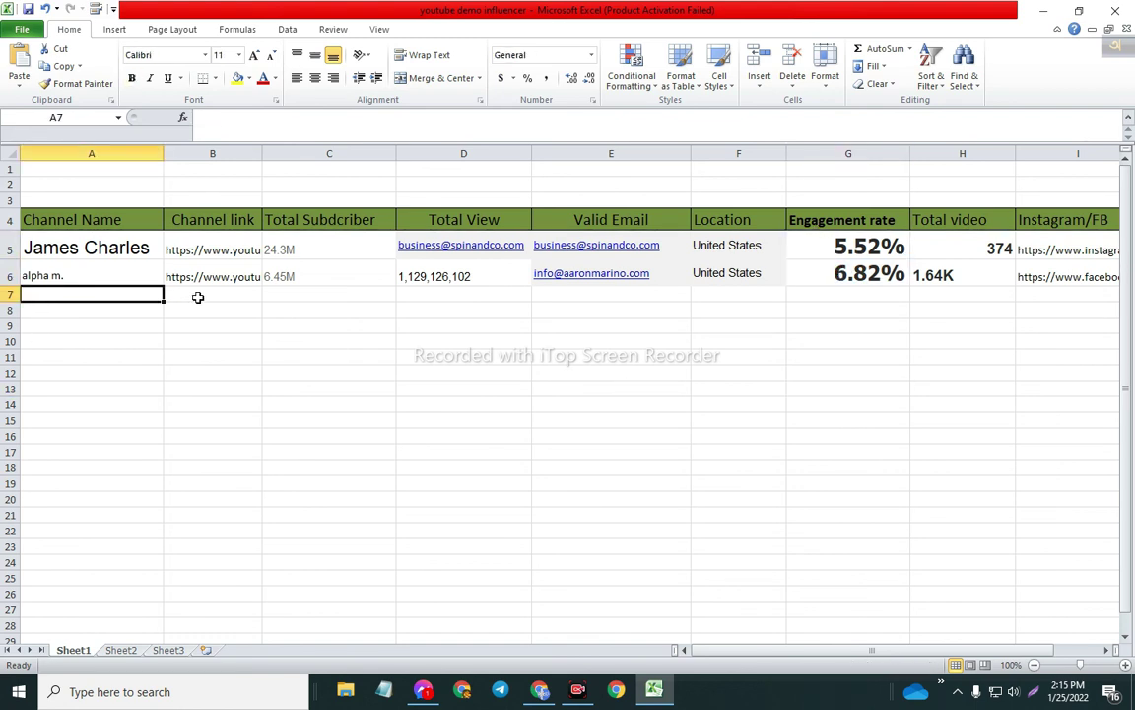
- Widen the Channel link column slightly and narrow the Total Subdcriber column a little
click(337, 308)
mouse_move(262, 154)
mouse_down()
mouse_move(287, 154)
mouse_move(276, 153)
mouse_up()
mouse_move(409, 154)
mouse_down()
mouse_move(429, 155)
mouse_move(405, 158)
mouse_up()
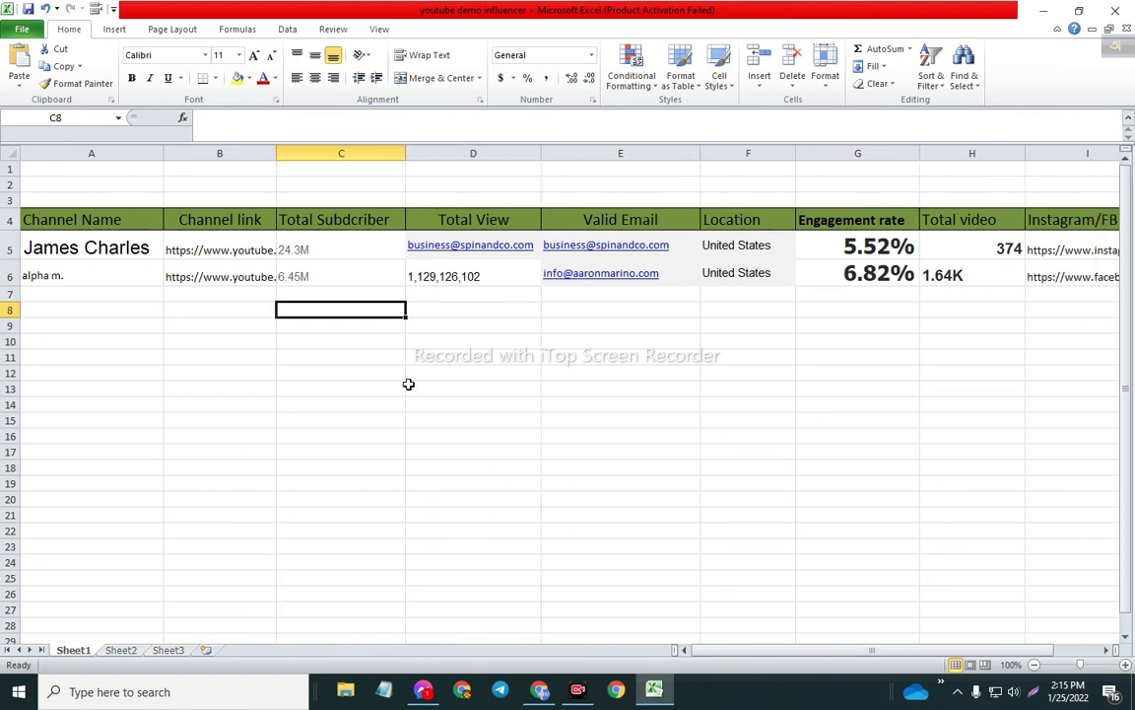
click(408, 385)
click(129, 307)
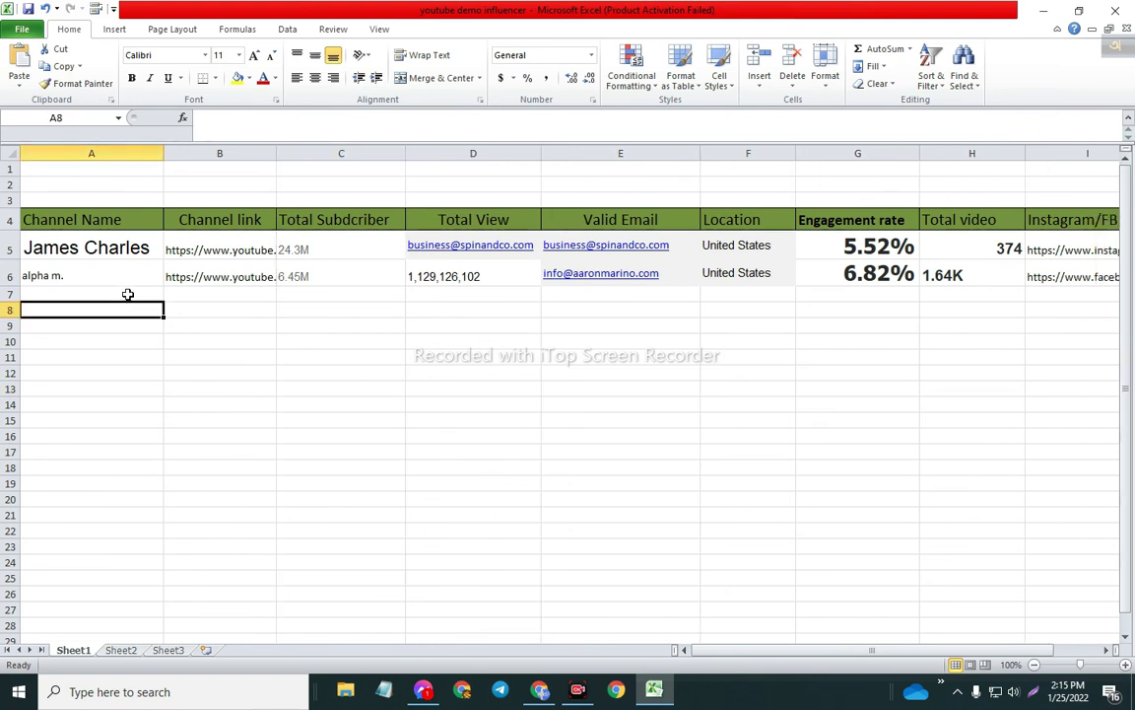
click(192, 292)
click(148, 305)
click(212, 296)
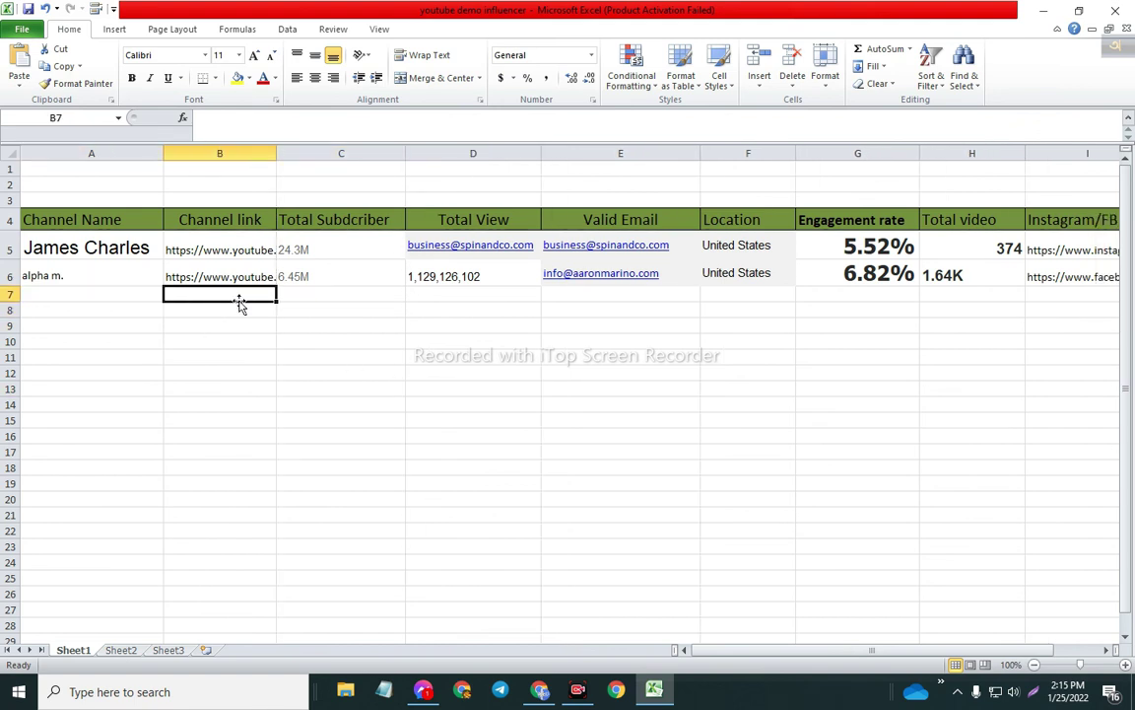